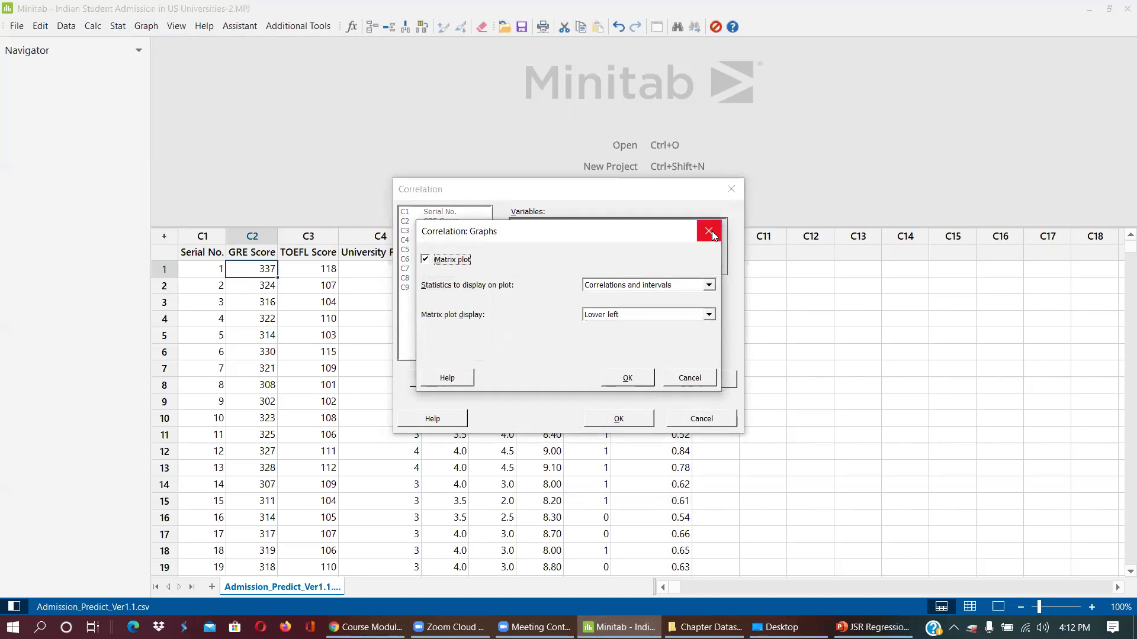
Step: Add the pairwise correlation table to the results, review the correlation options, and run the correlation for GRE Score through Research
click(695, 385)
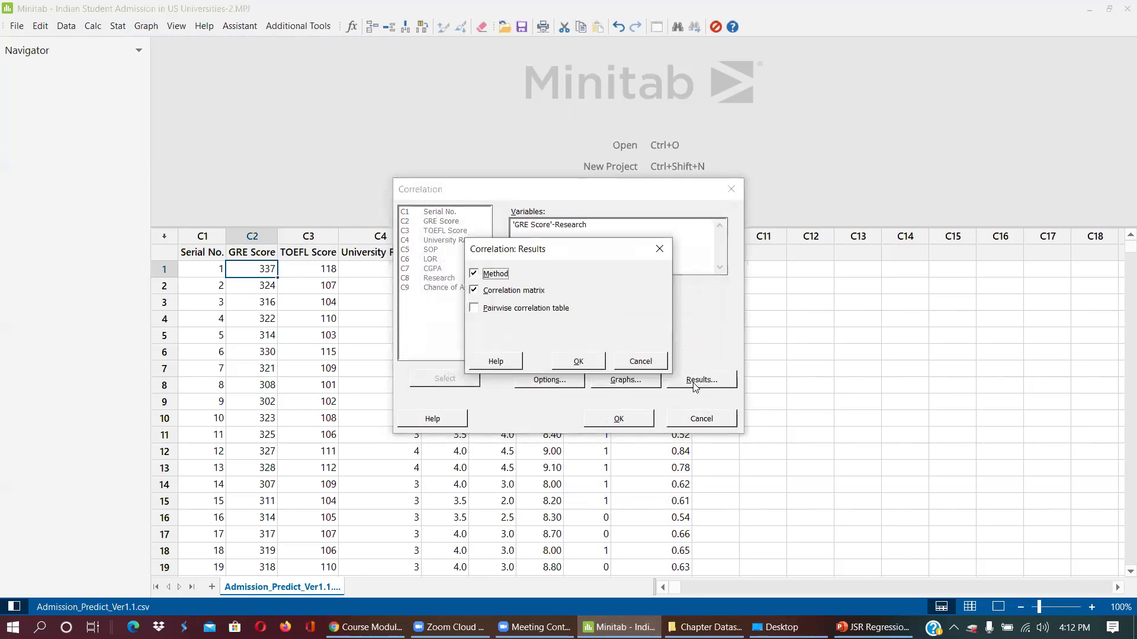
click(474, 309)
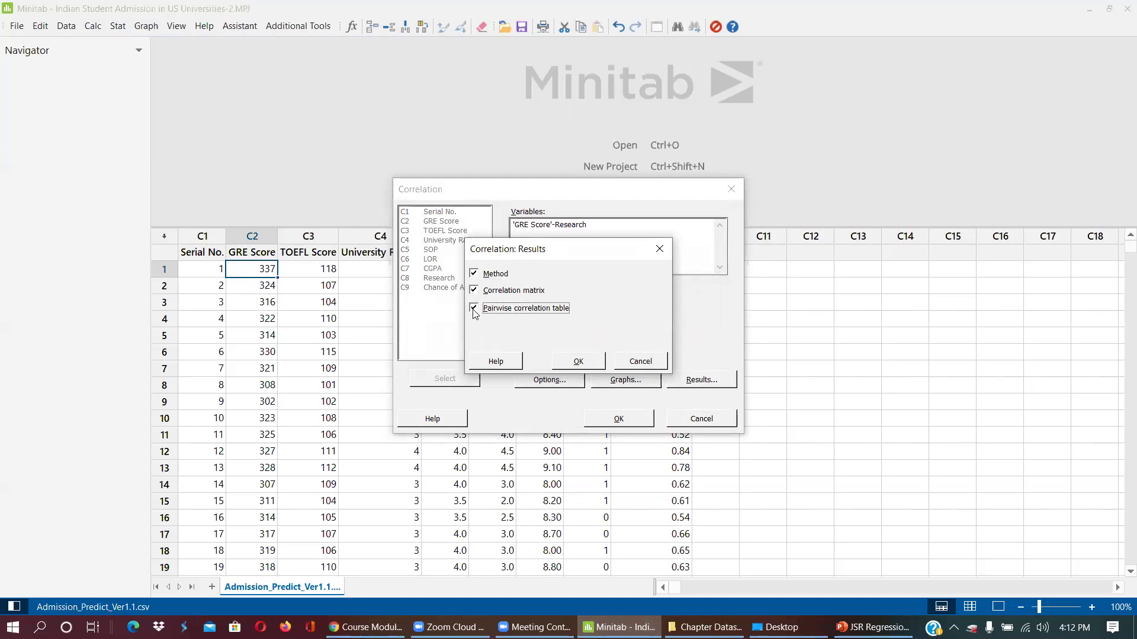
click(569, 363)
click(566, 382)
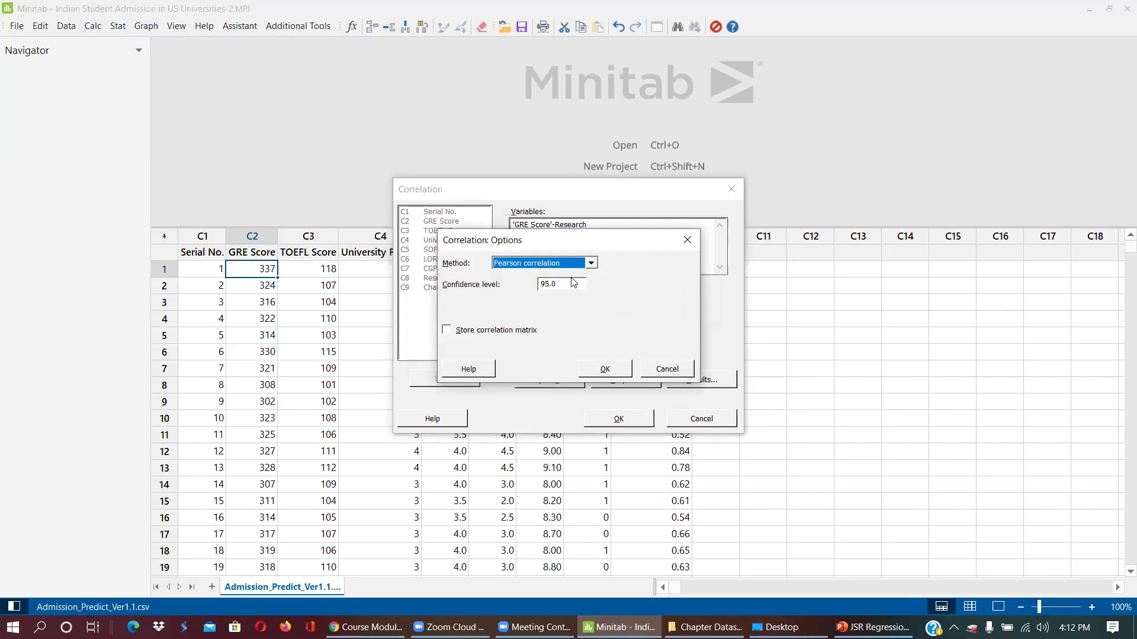
click(687, 242)
click(619, 418)
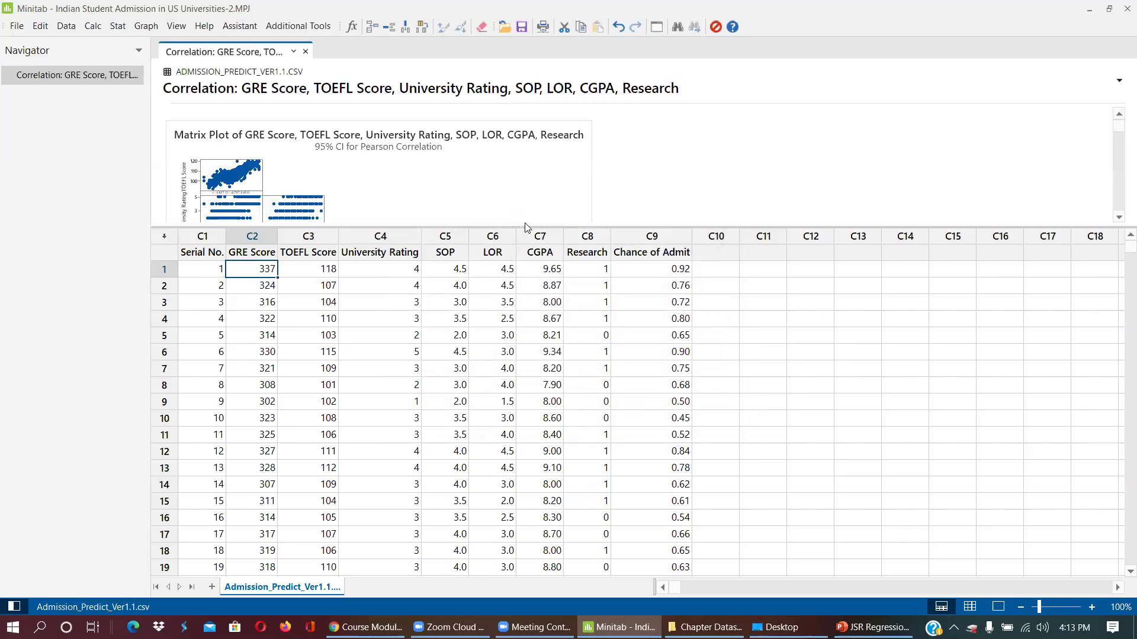
Step: Enlarge the output area and examine the matrix plot, the correlation matrix and the pairwise Pearson correlations table
drag(524, 224, 523, 490)
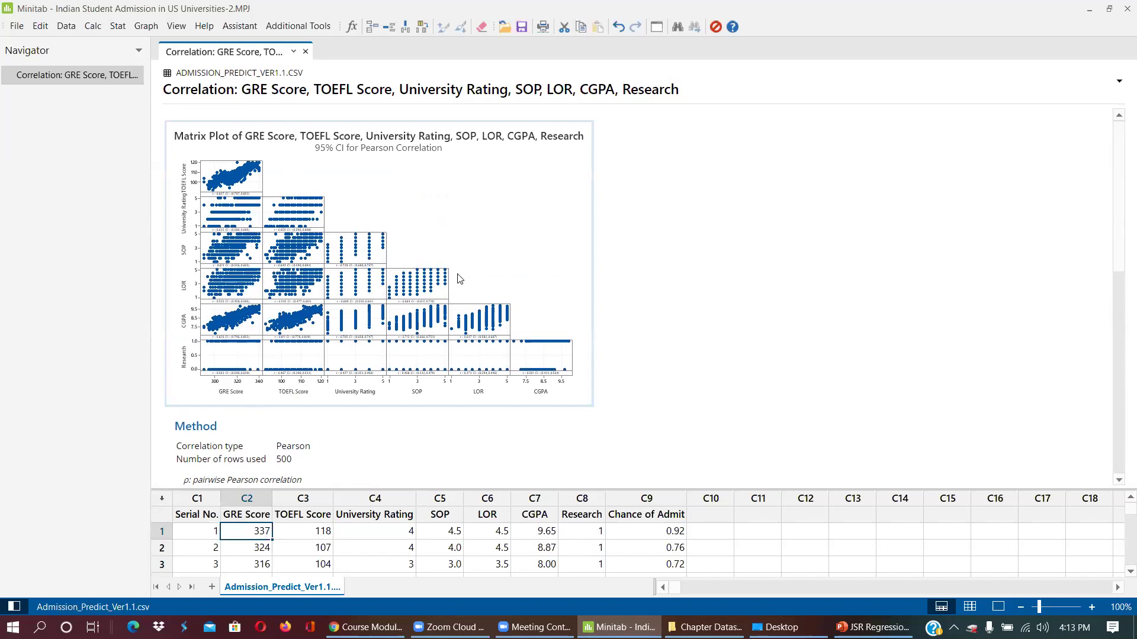
scroll(457, 227, down, 3)
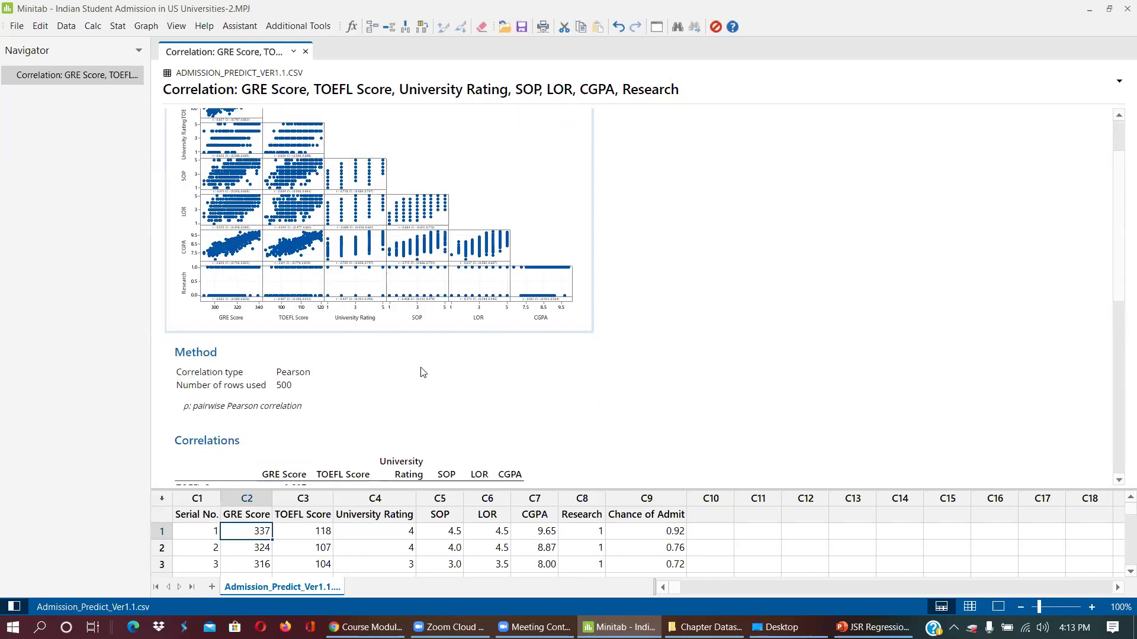
scroll(255, 400, up, 3)
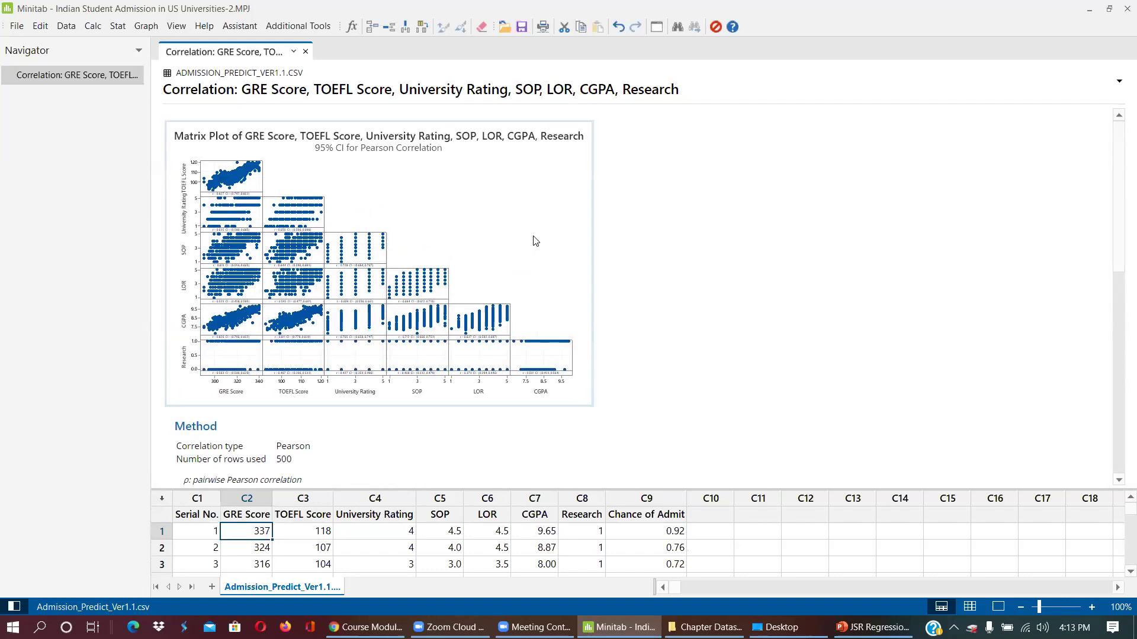
scroll(586, 283, down, 6)
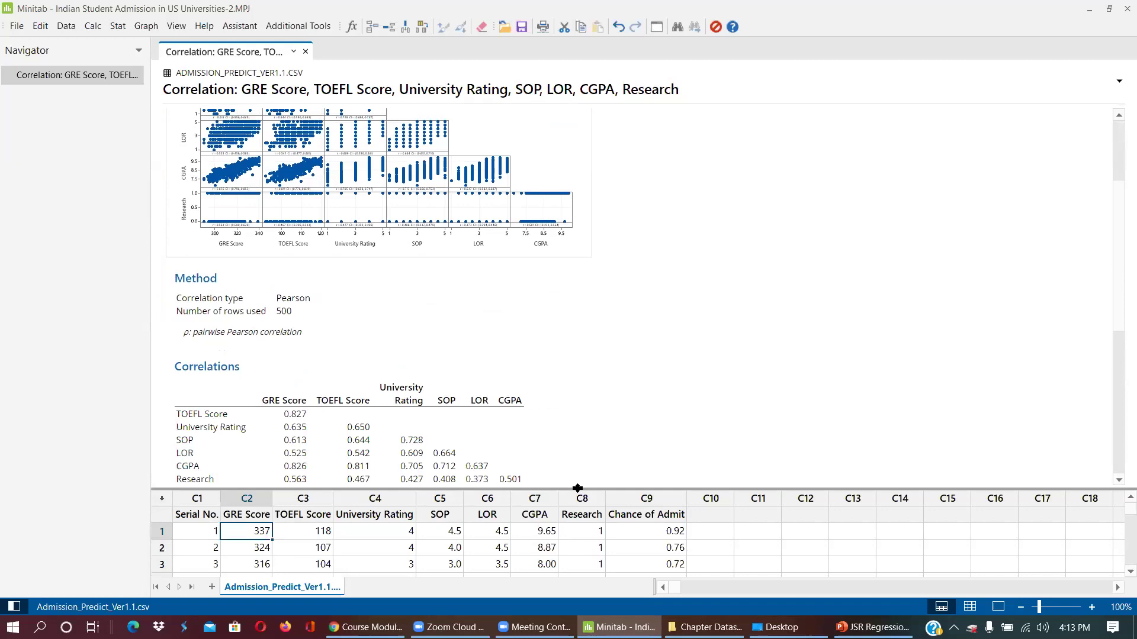
scroll(560, 338, down, 6)
scroll(561, 277, down, 2)
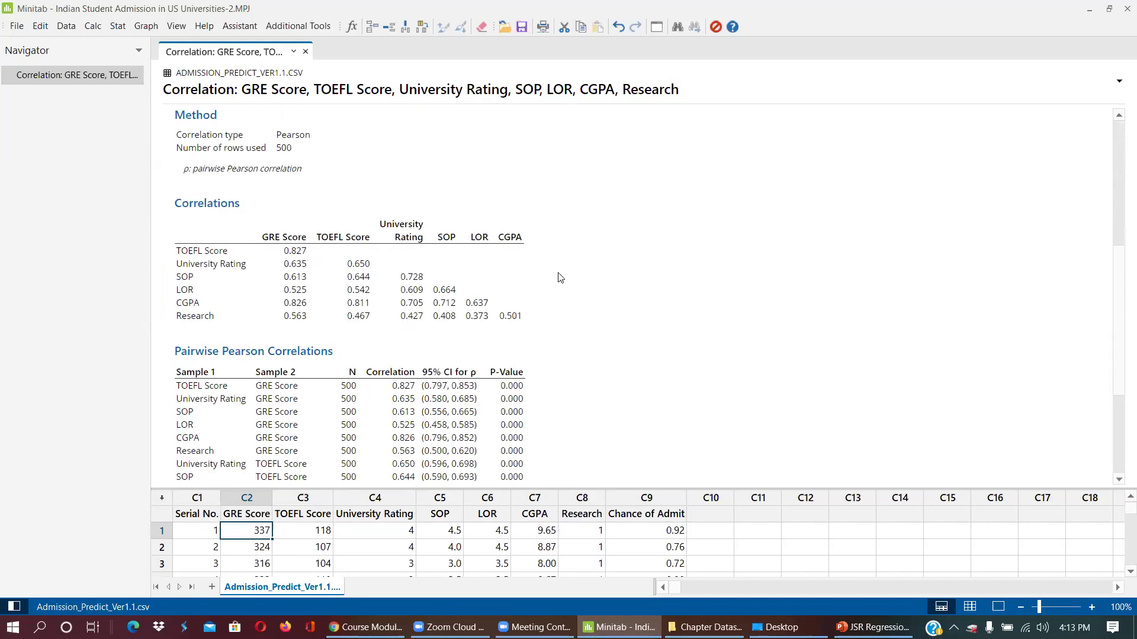
scroll(330, 278, up, 8)
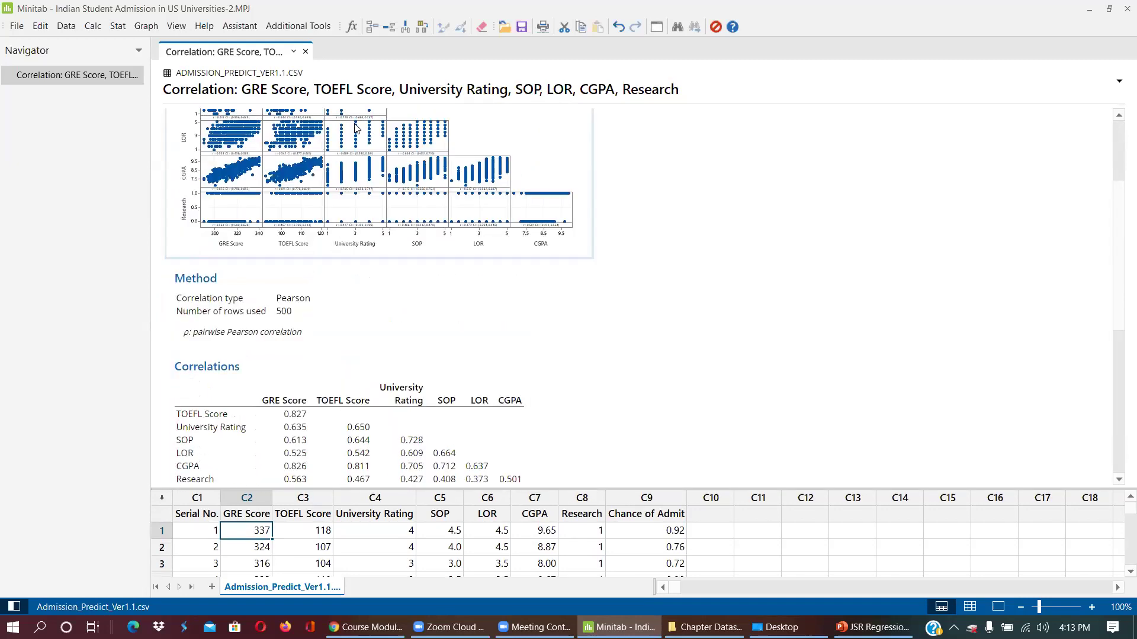
scroll(385, 197, down, 6)
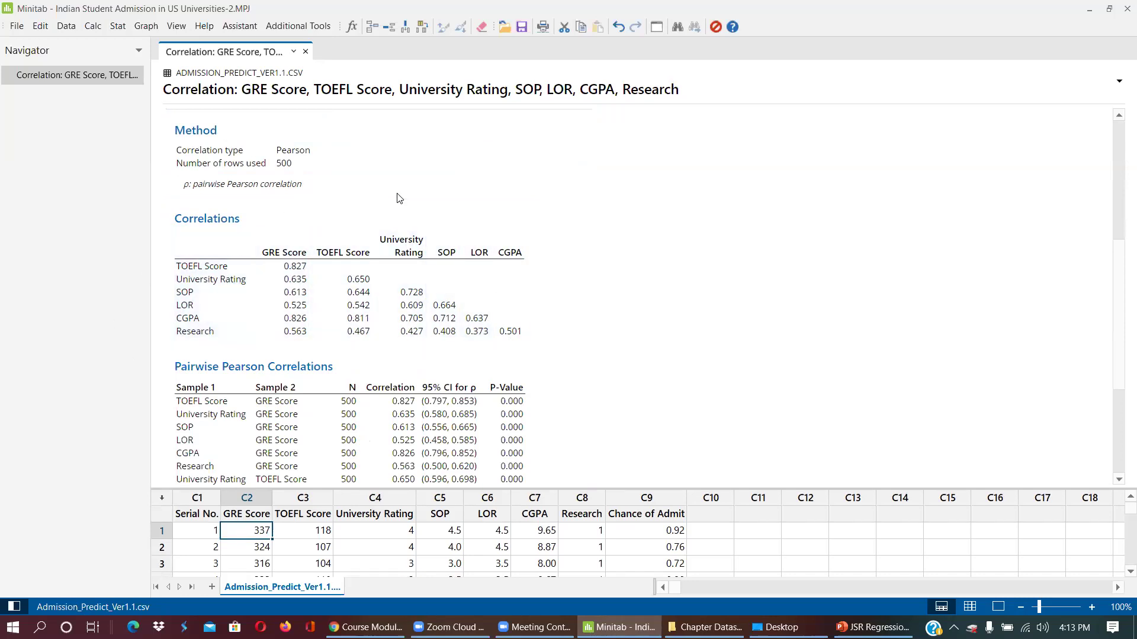
scroll(409, 177, down, 3)
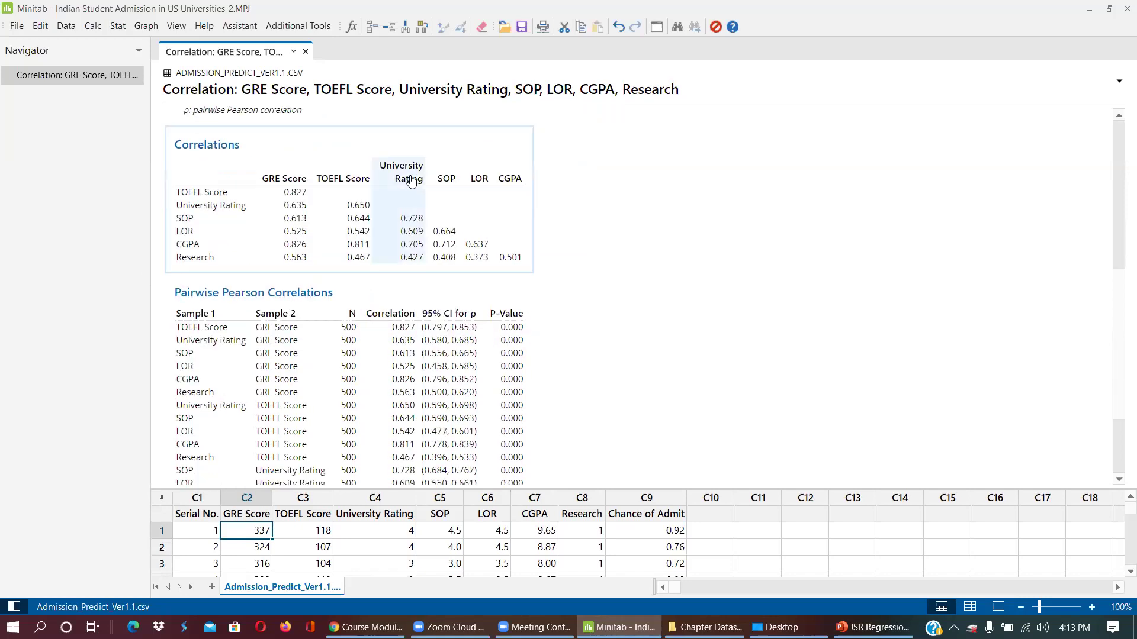
scroll(411, 181, down, 3)
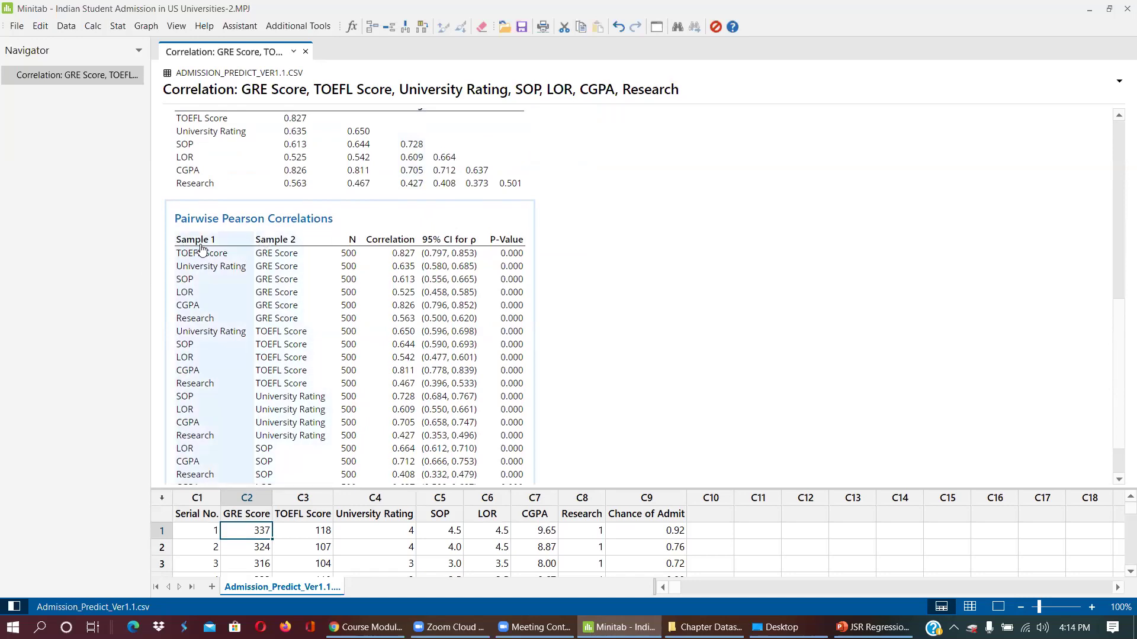
scroll(364, 280, down, 2)
scroll(267, 314, up, 6)
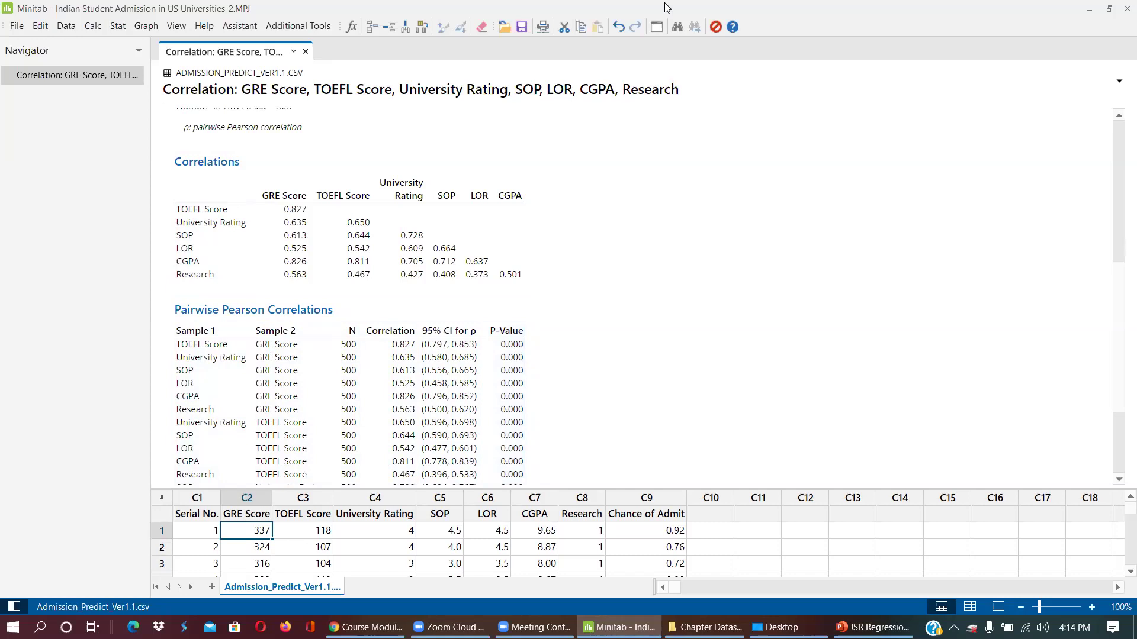
Step: Handwrite the hypotheses H0: σ = 0 and H1: σ ≠ 0 beside the correlations table
mouse_move(635, 186)
mouse_down()
mouse_move(594, 199)
mouse_move(613, 200)
mouse_move(618, 186)
mouse_move(682, 196)
mouse_up()
mouse_move(535, 189)
mouse_down()
mouse_move(536, 203)
mouse_move(562, 206)
mouse_up()
click(573, 192)
mouse_move(712, 189)
mouse_down()
mouse_move(730, 209)
mouse_move(713, 191)
mouse_up()
mouse_move(538, 236)
mouse_down()
mouse_move(539, 251)
mouse_move(555, 245)
mouse_move(567, 271)
mouse_up()
click(586, 239)
click(588, 253)
mouse_move(618, 239)
mouse_down()
mouse_move(640, 238)
mouse_move(618, 237)
mouse_move(615, 253)
mouse_move(689, 239)
mouse_move(677, 272)
mouse_up()
drag(718, 237, 726, 237)
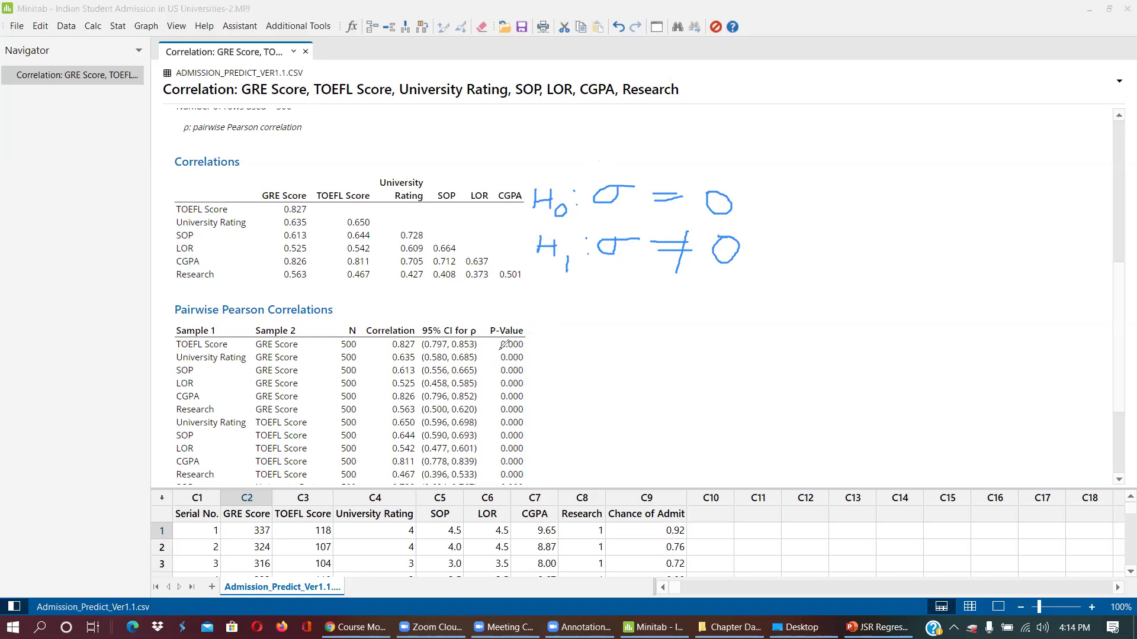
Step: Underline the first pairwise P-Value, handwrite P > α below the hypotheses, and draw a box around H0
drag(500, 349, 522, 351)
click(598, 308)
mouse_move(599, 309)
mouse_down()
mouse_move(601, 345)
mouse_move(599, 323)
mouse_move(698, 310)
mouse_move(665, 323)
mouse_up()
mouse_move(762, 301)
mouse_down()
mouse_move(721, 307)
mouse_move(730, 301)
mouse_move(765, 333)
mouse_up()
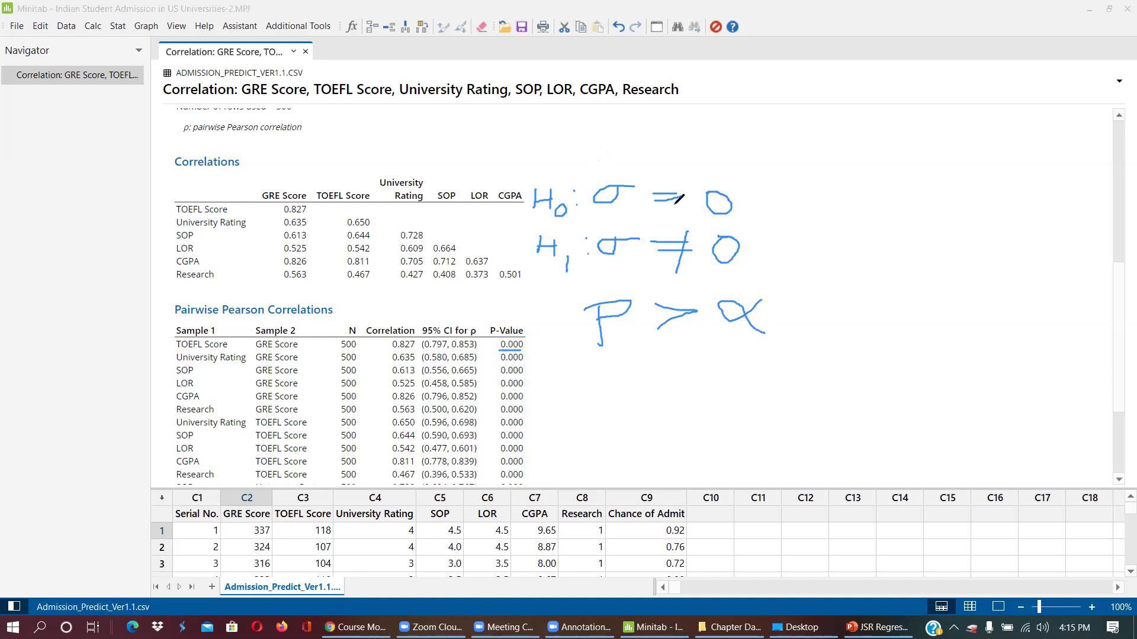
mouse_move(519, 219)
mouse_down()
mouse_move(735, 222)
mouse_move(732, 168)
mouse_move(513, 168)
mouse_move(521, 187)
mouse_up()
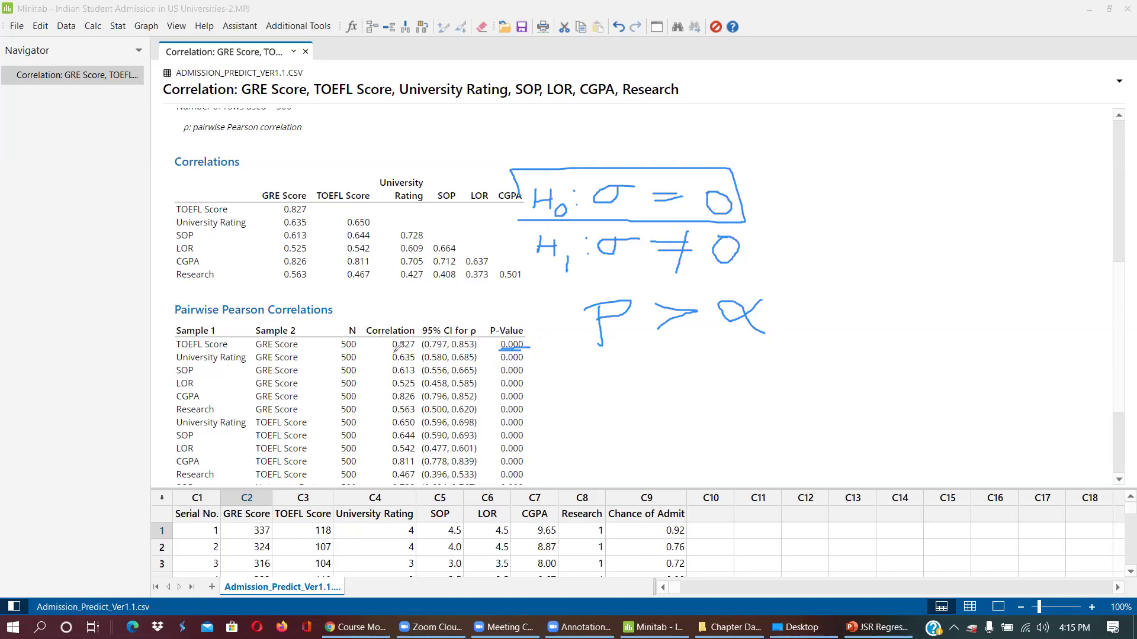
Step: Underline the first two pairwise correlation values and the H1 hypothesis, and clear all handwritten annotations
drag(390, 351, 398, 351)
drag(390, 361, 411, 359)
drag(532, 271, 740, 266)
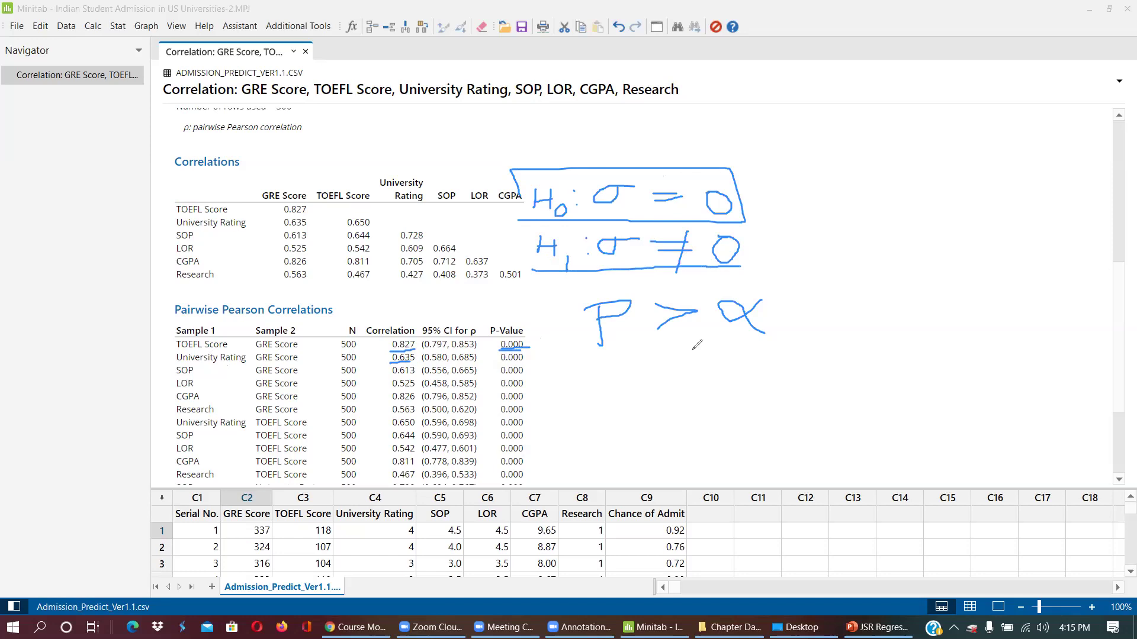
scroll(678, 218, down, 5)
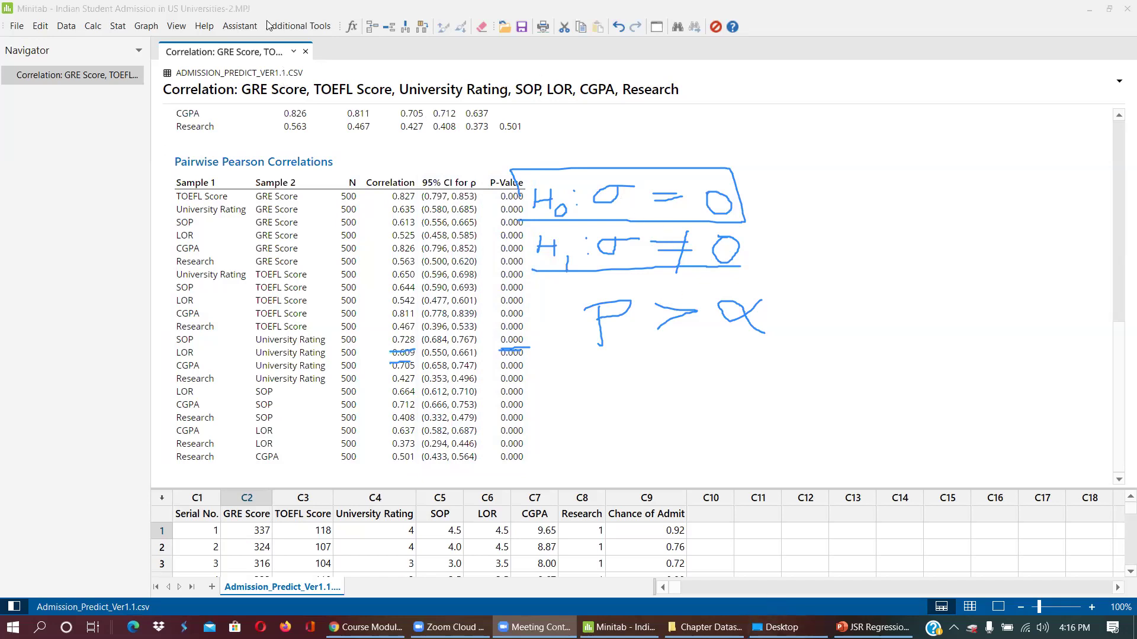
click(597, 199)
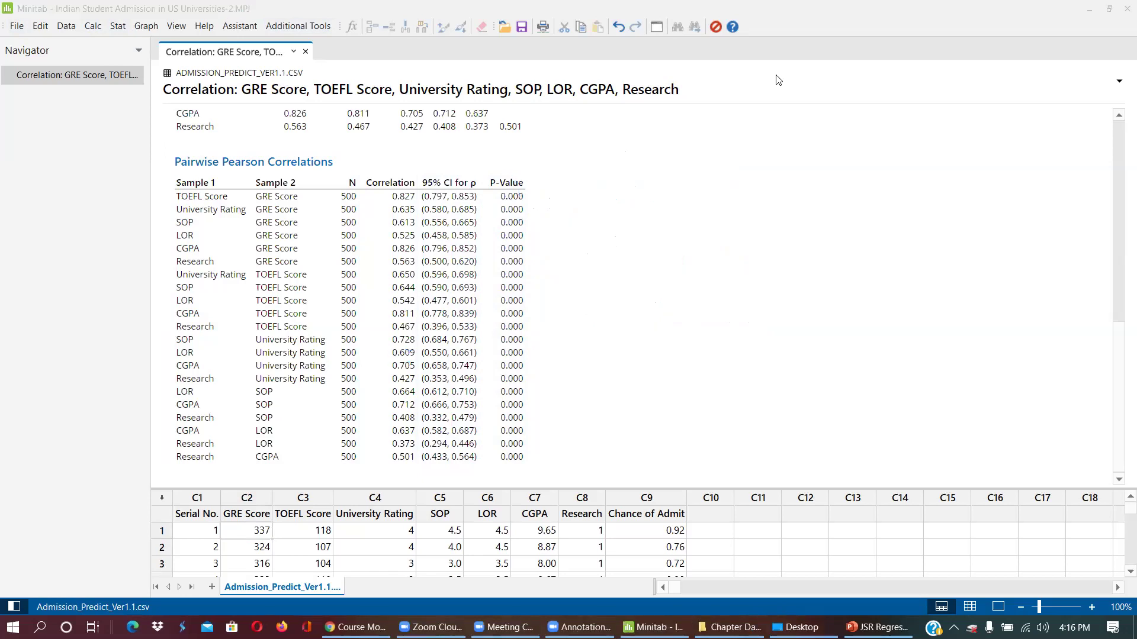
Step: Start Fit Regression Model and set Chance of Admit as the response
click(118, 26)
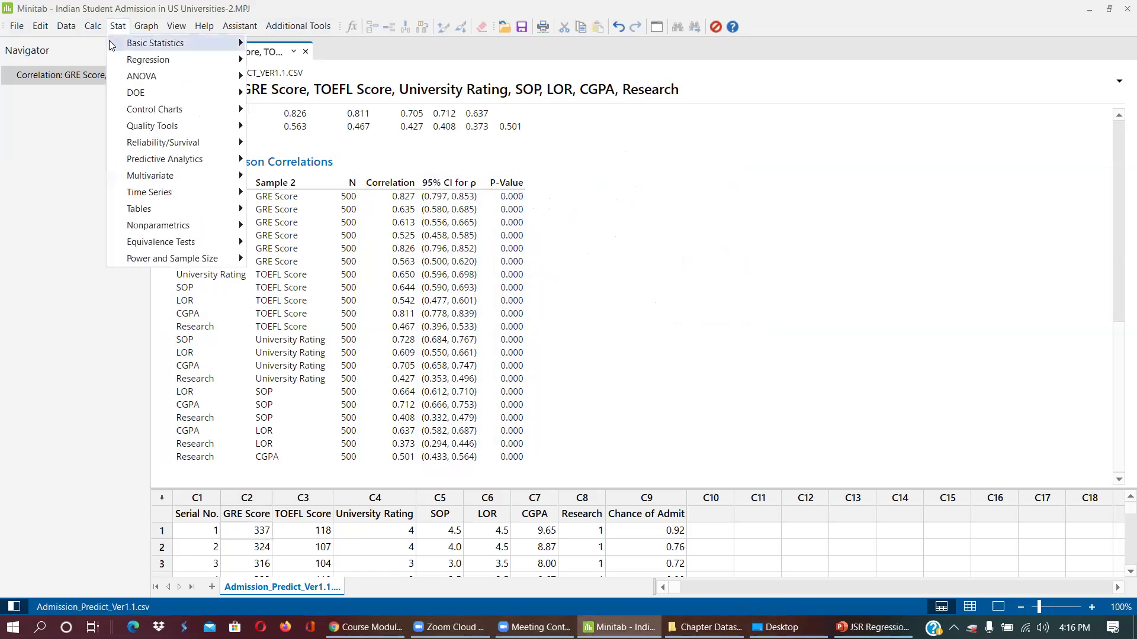
mouse_move(111, 44)
mouse_move(121, 63)
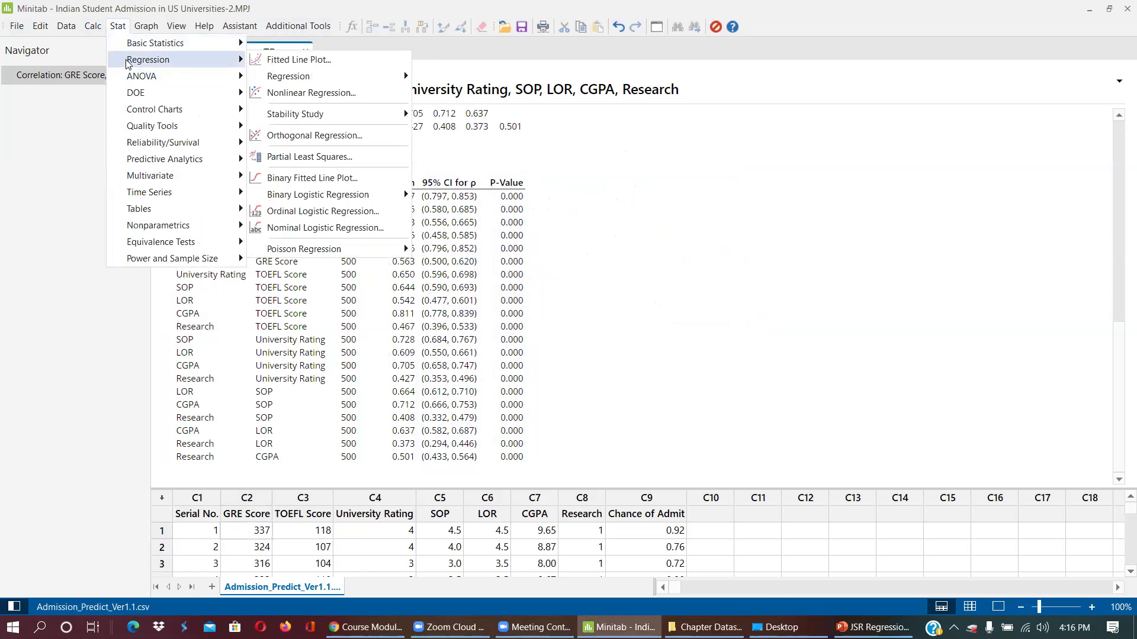
mouse_move(318, 79)
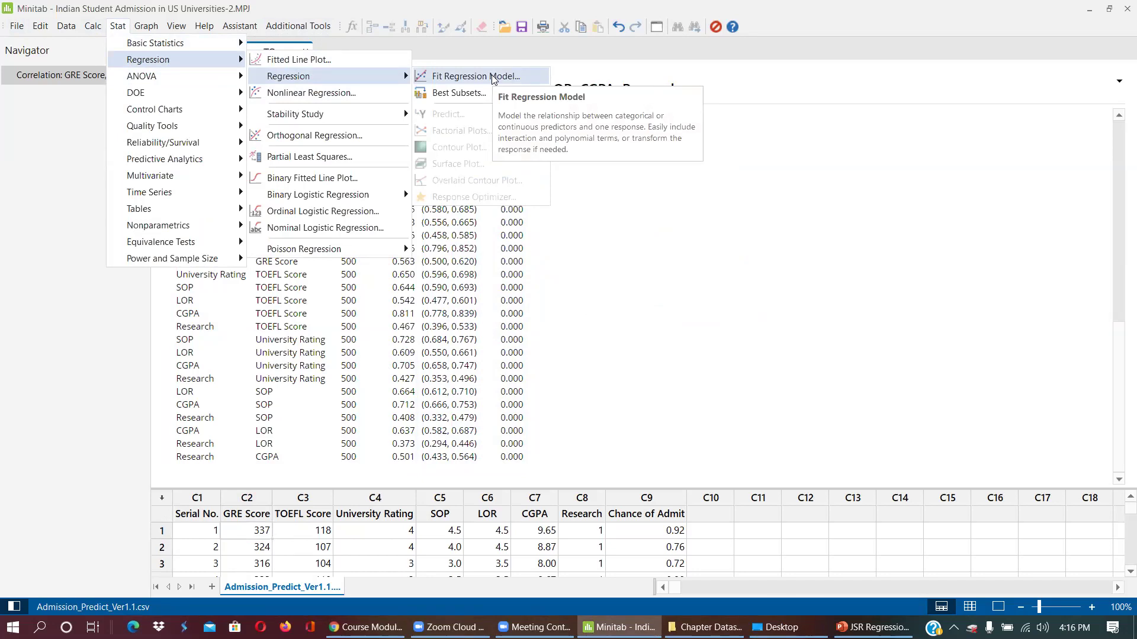
click(492, 78)
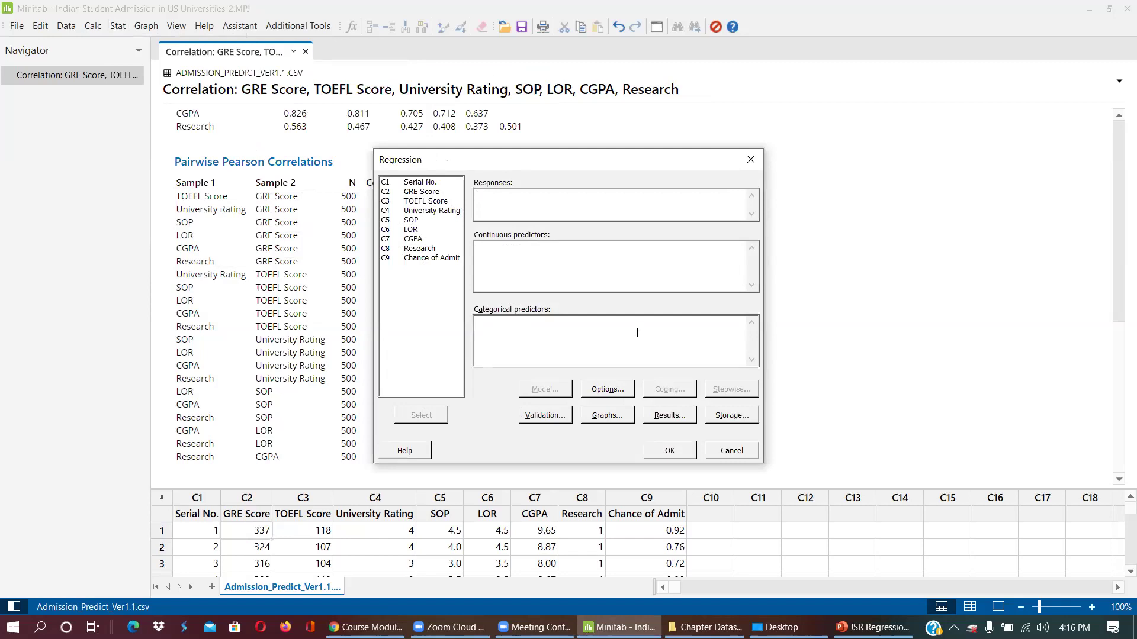
double_click(441, 264)
click(417, 194)
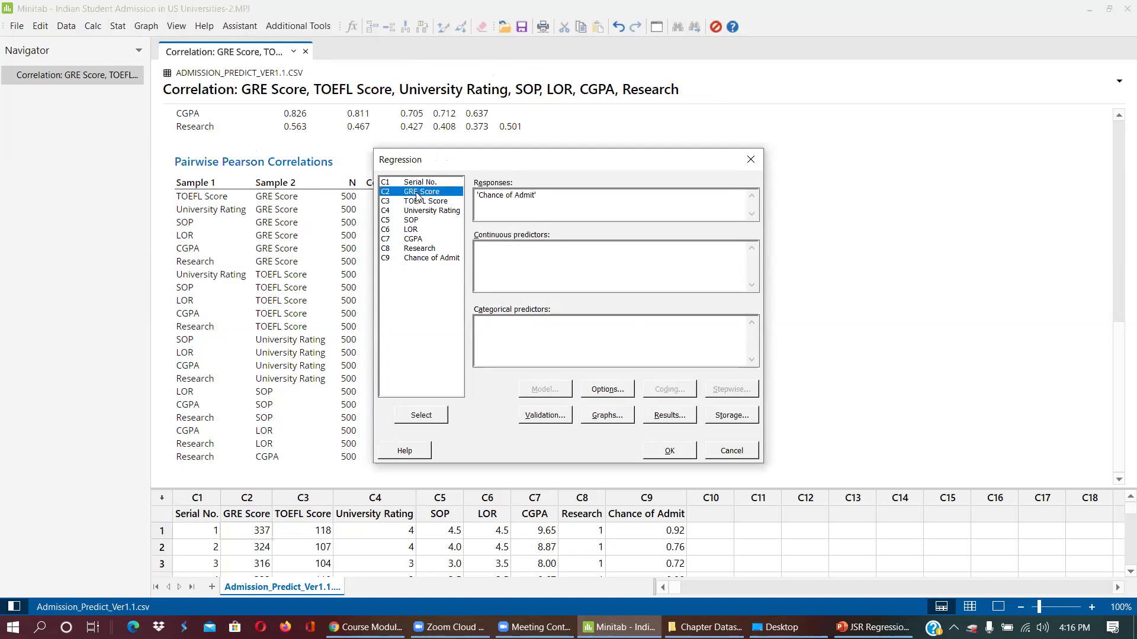
shift+click(414, 249)
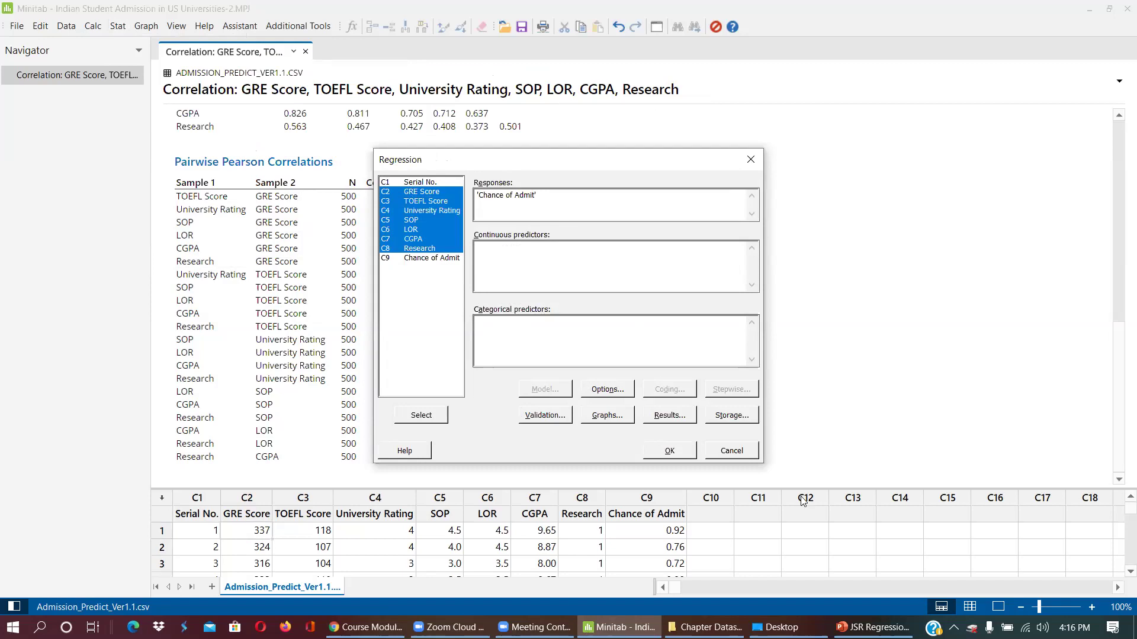
click(488, 268)
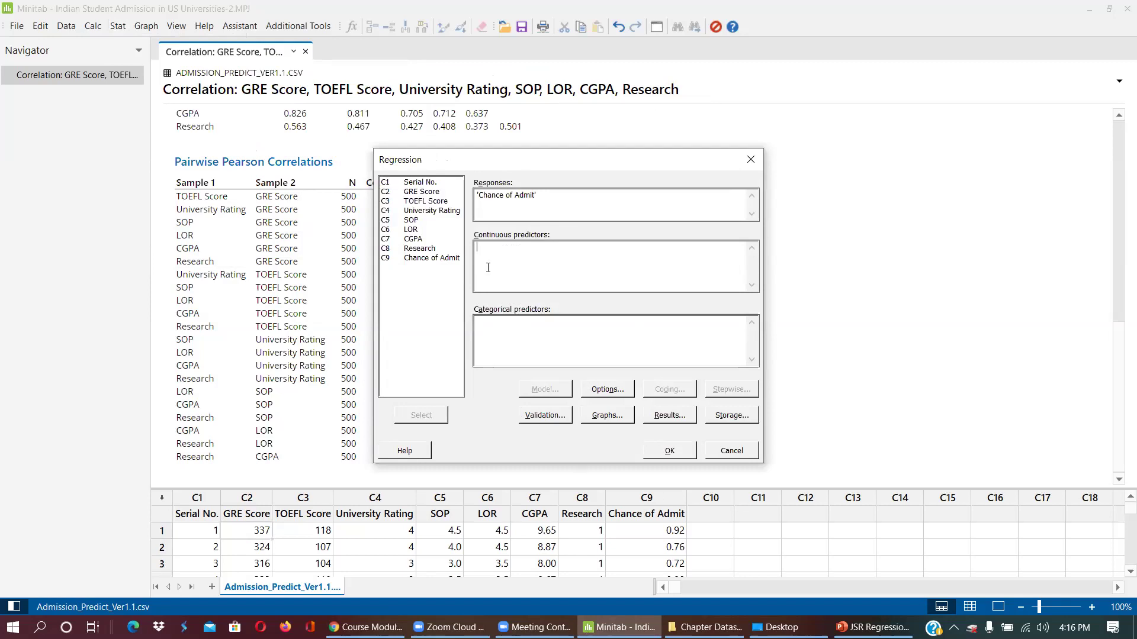
click(423, 193)
shift+click(418, 249)
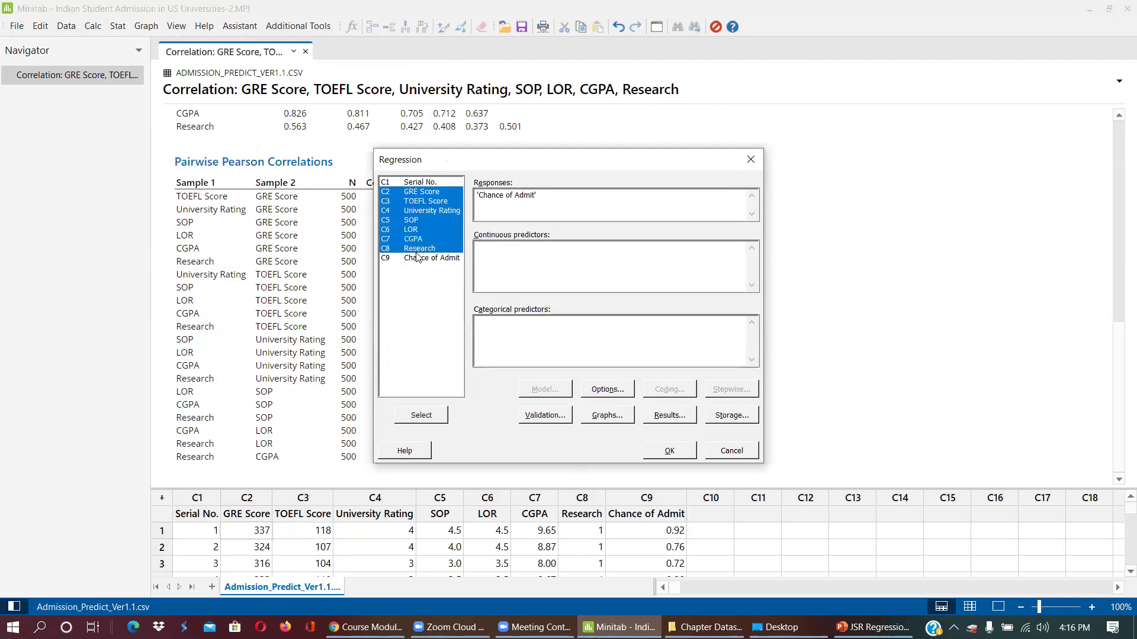
click(508, 290)
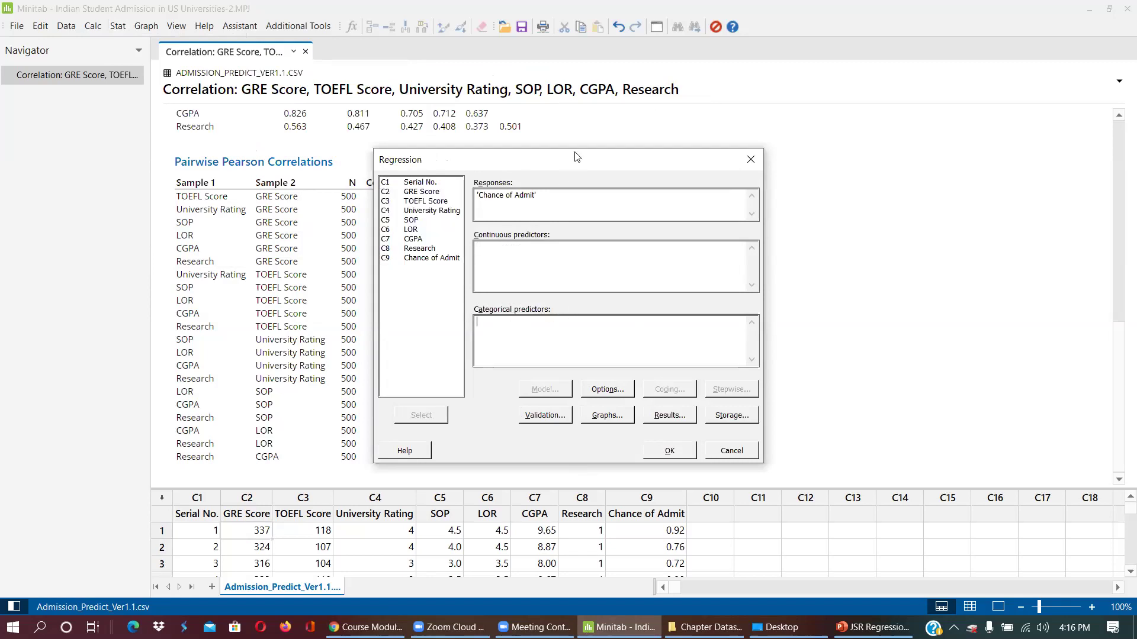
Step: Add GRE Score through Research as the continuous predictors of the regression
drag(566, 155, 460, 103)
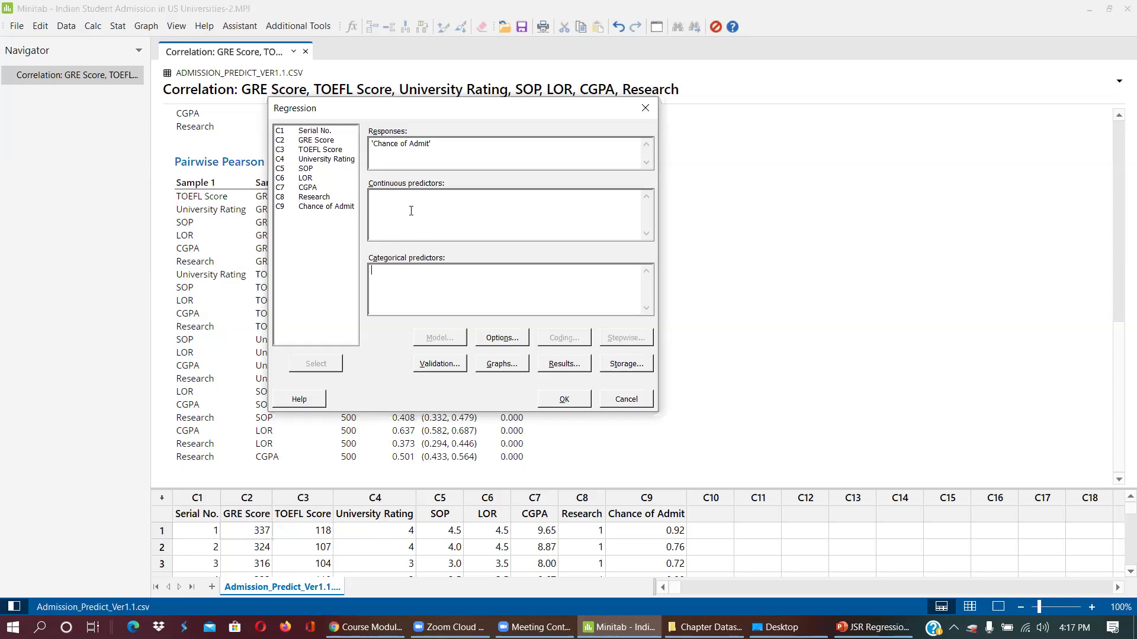
click(418, 229)
click(302, 141)
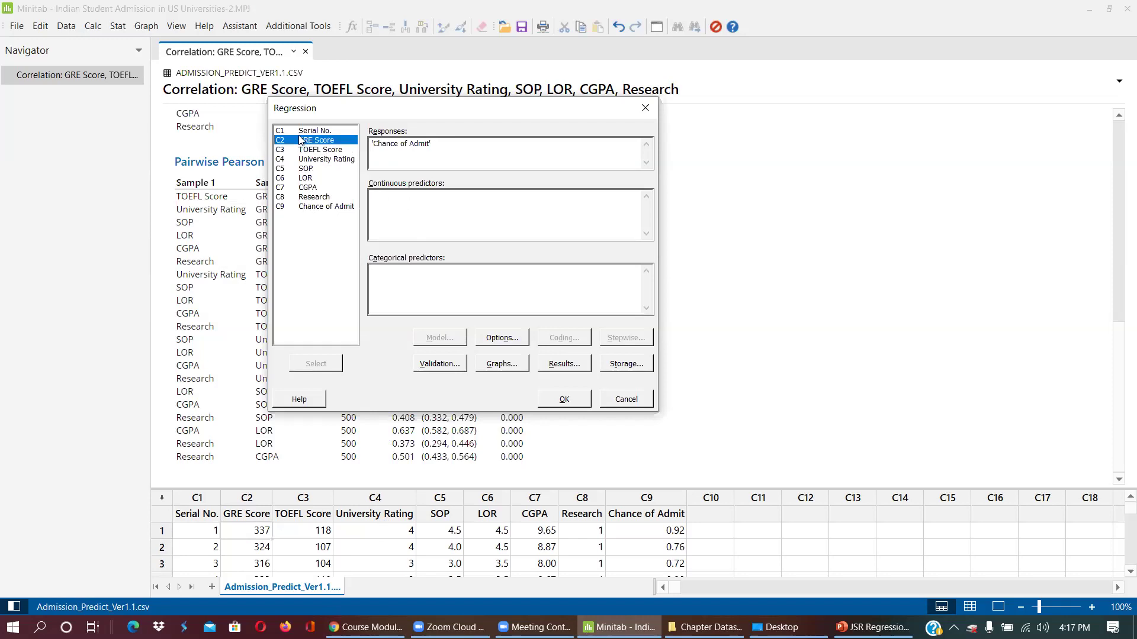
shift+click(307, 197)
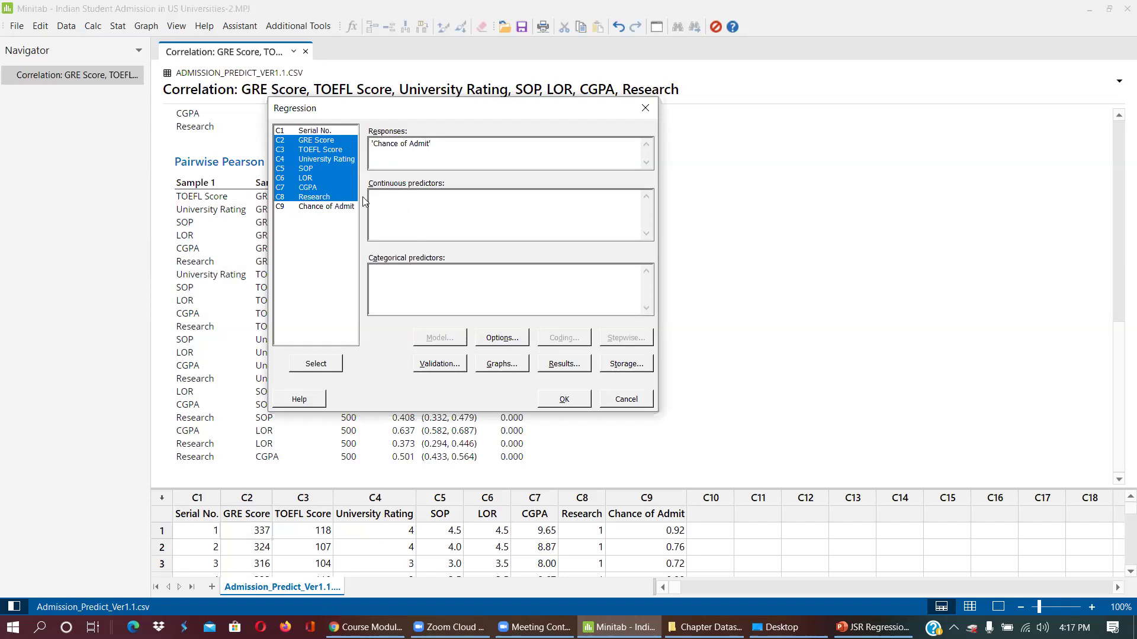
click(315, 364)
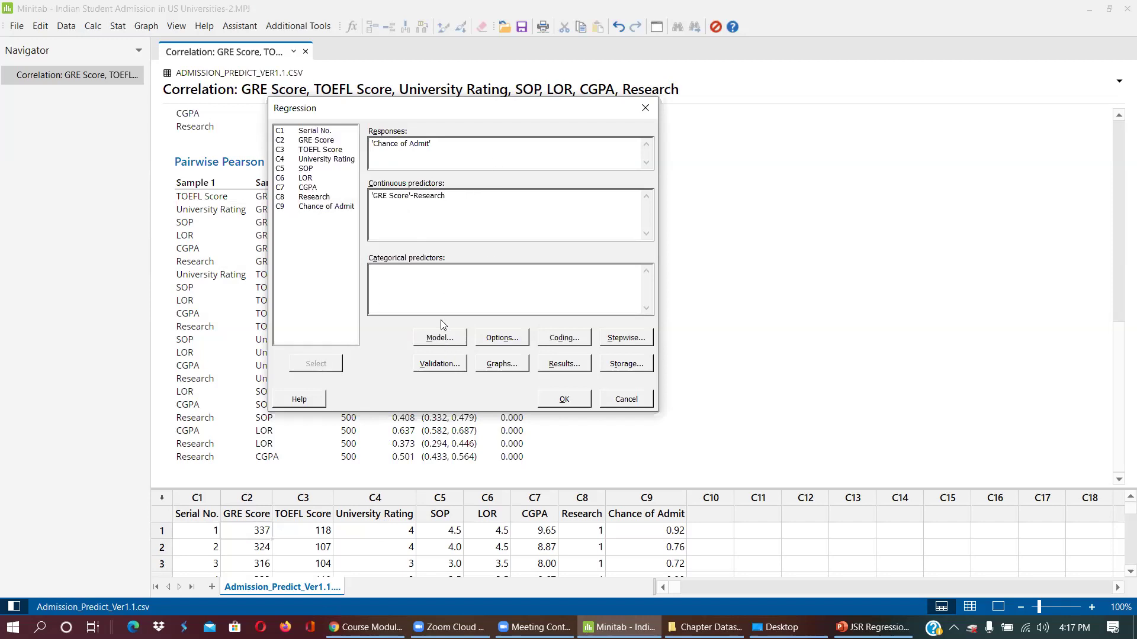
Step: Review the regression's model terms, the confidence level and transformation options, and the predictor coding settings
click(448, 342)
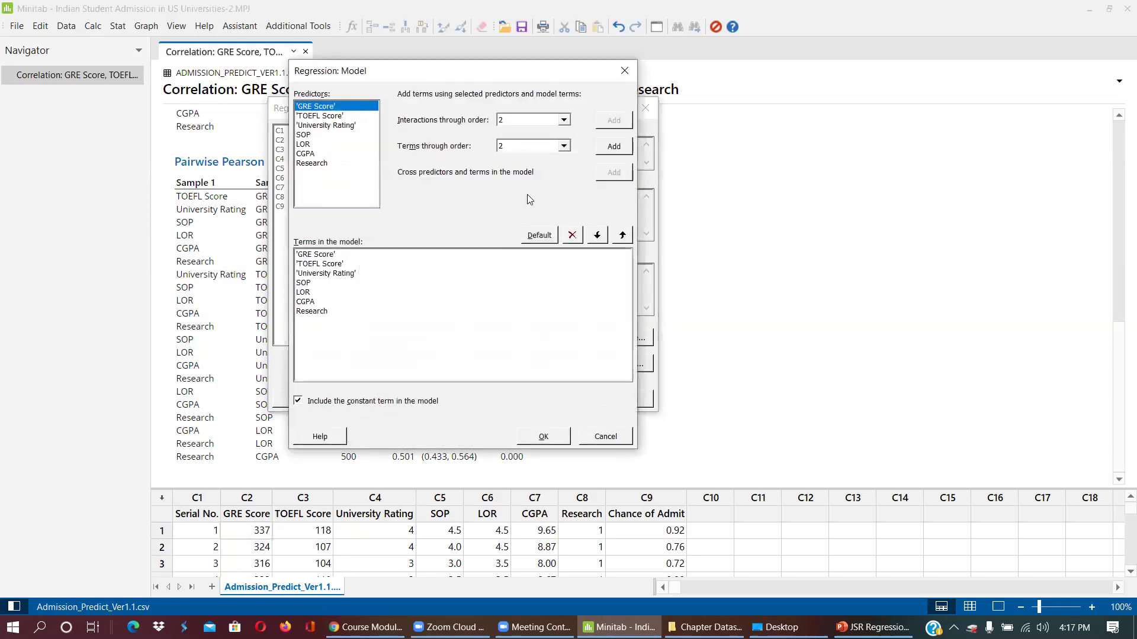
drag(510, 86, 422, 141)
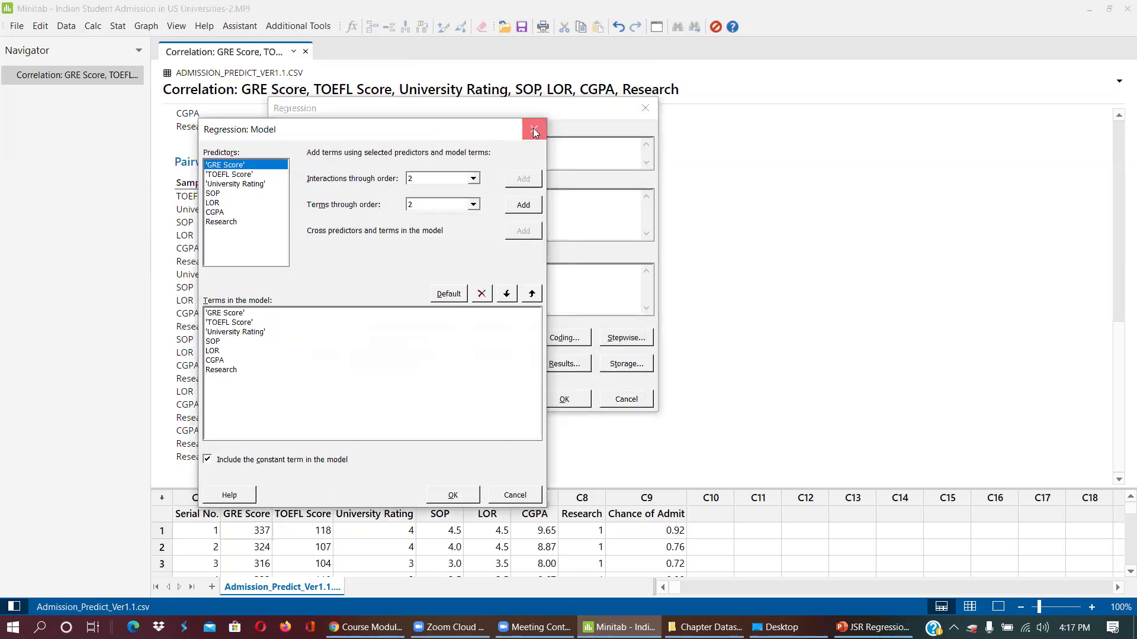
click(533, 127)
click(502, 338)
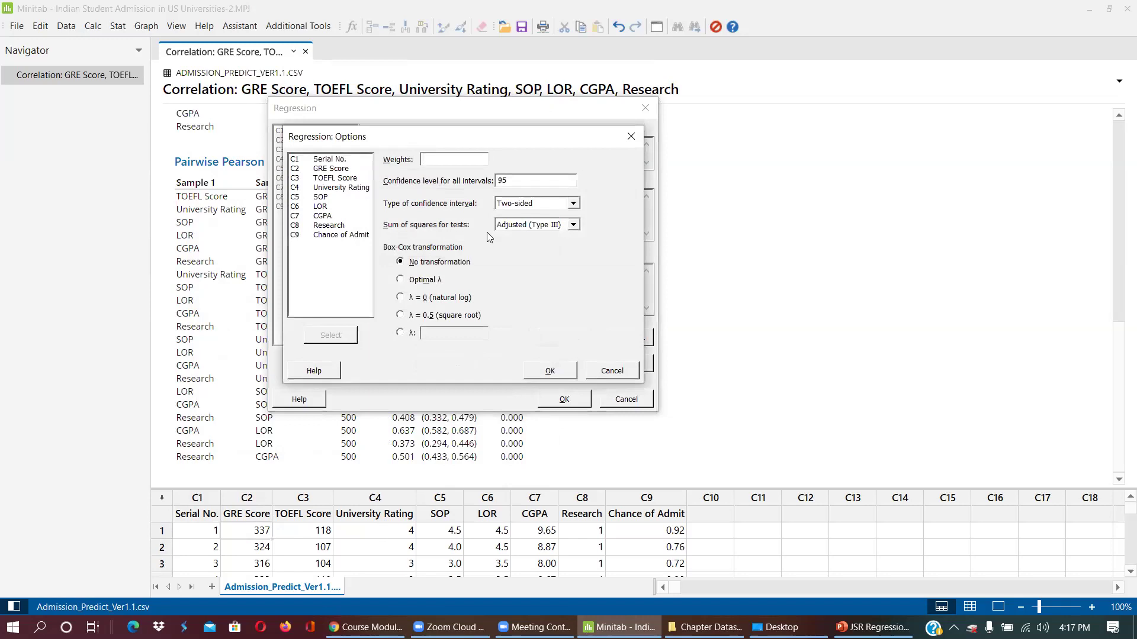
click(510, 179)
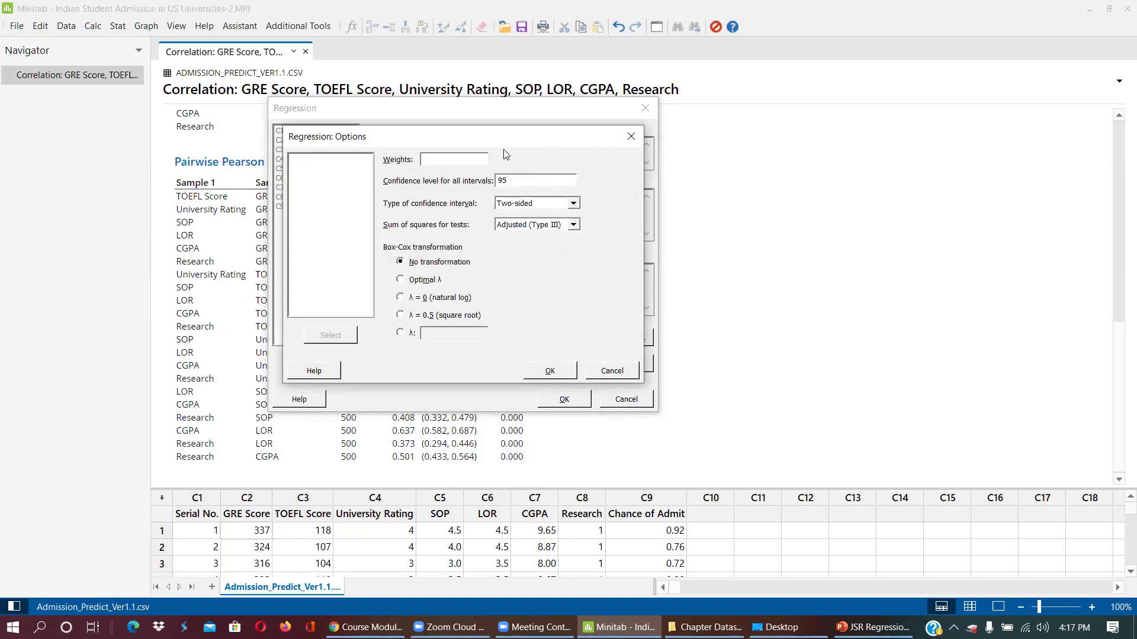
click(631, 137)
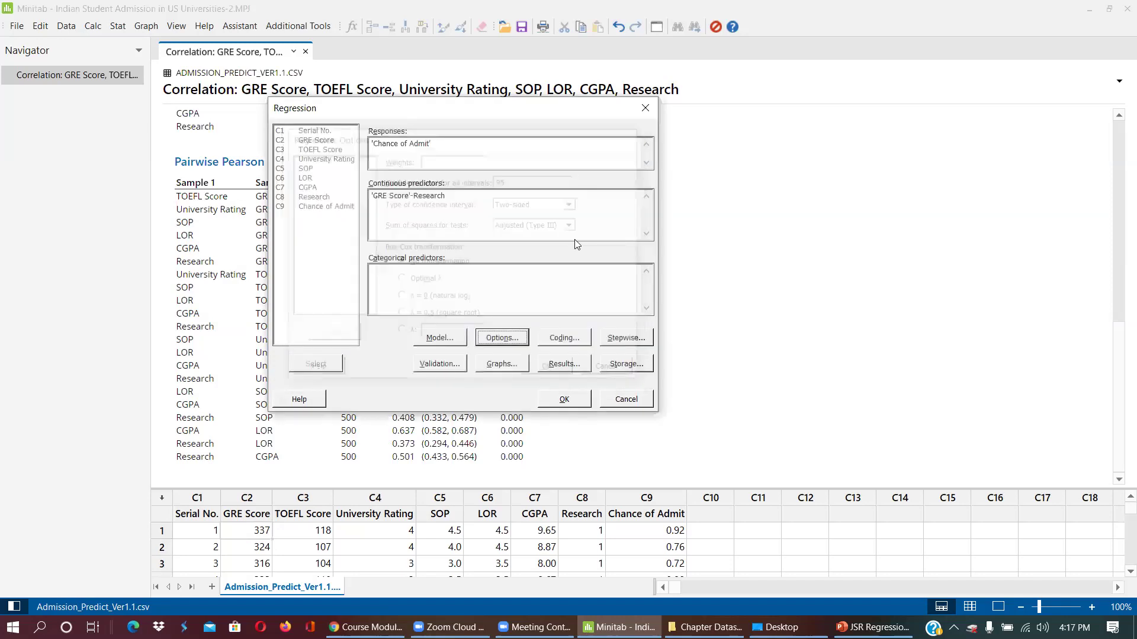
click(563, 337)
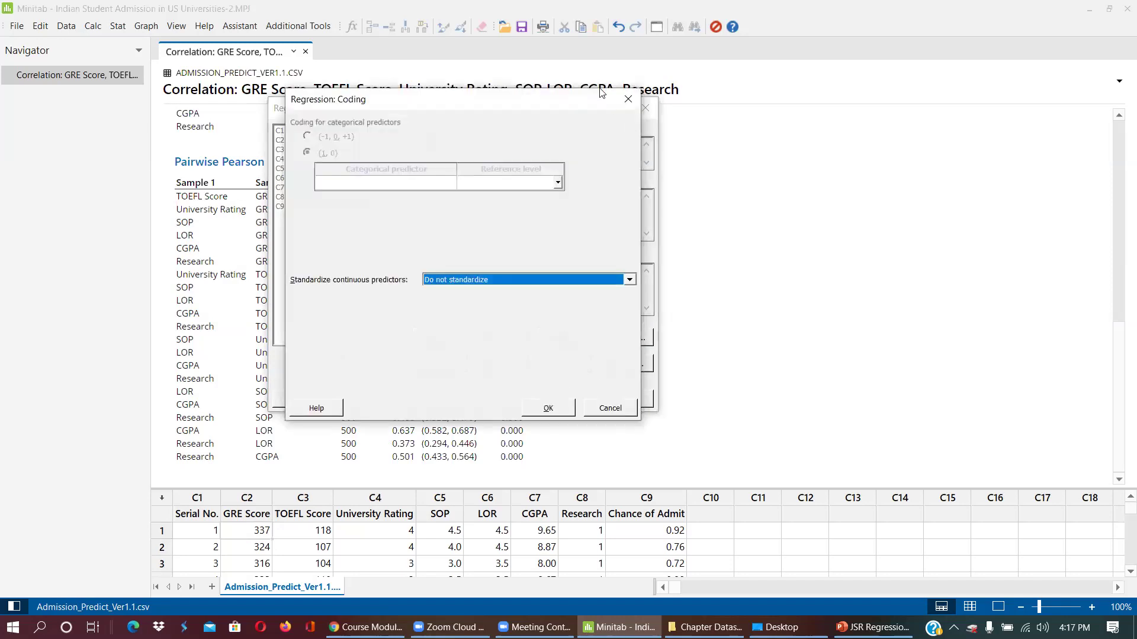
click(629, 100)
click(501, 363)
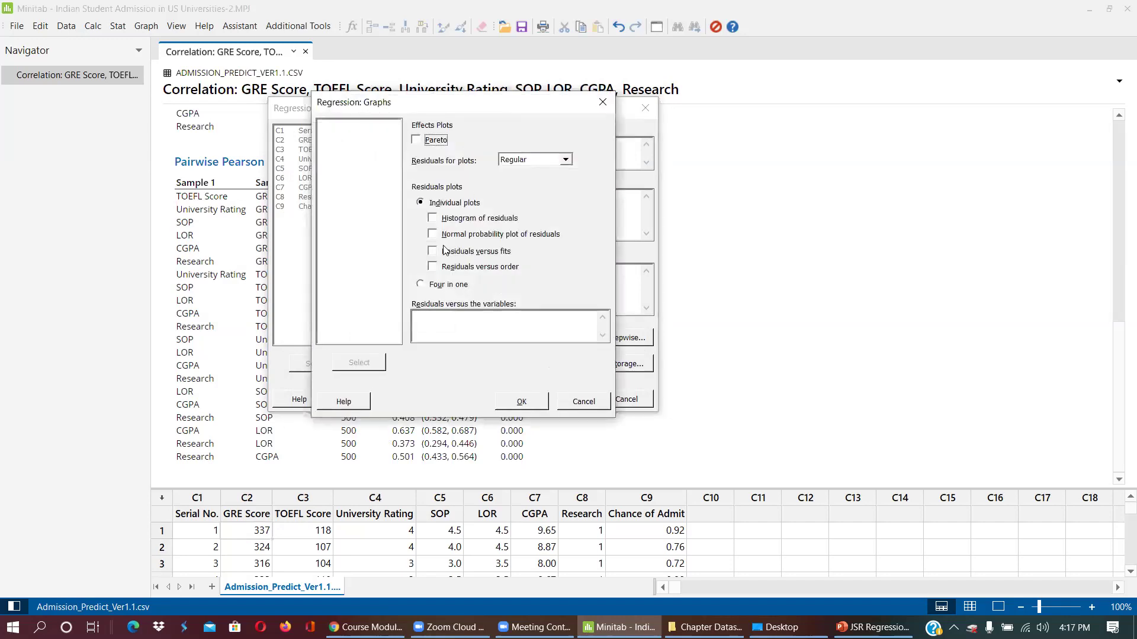
click(431, 235)
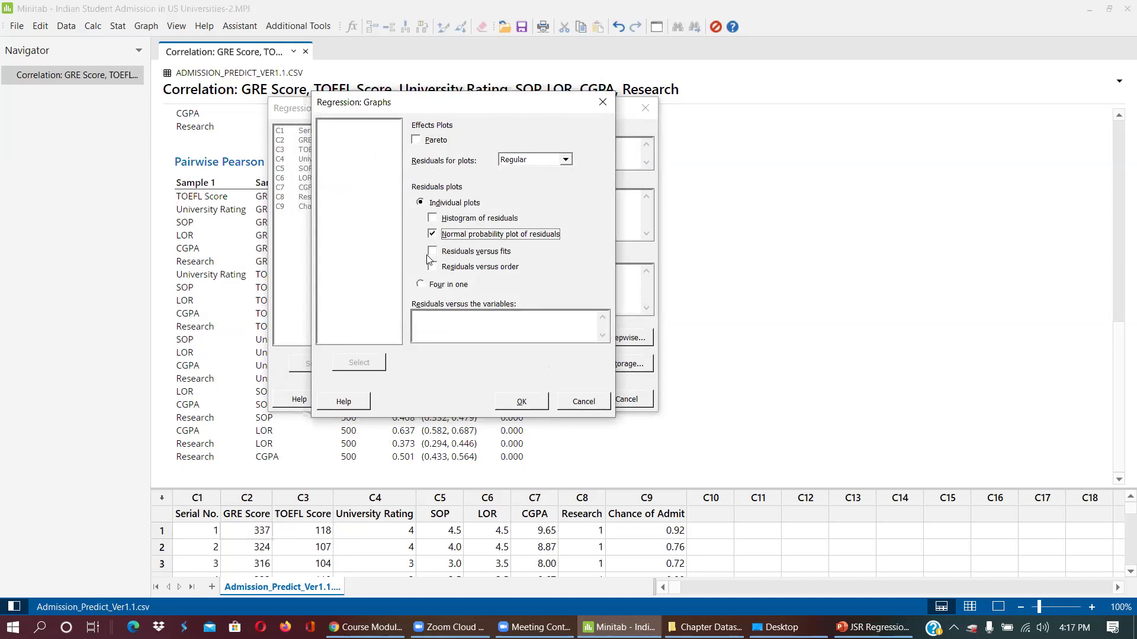
click(432, 252)
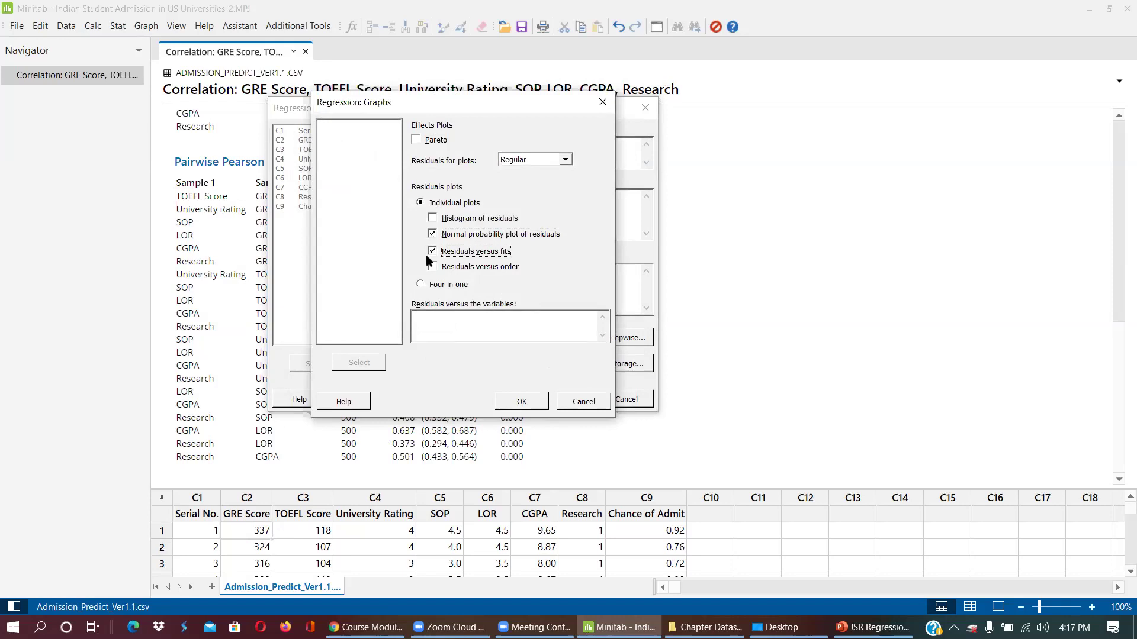
click(432, 268)
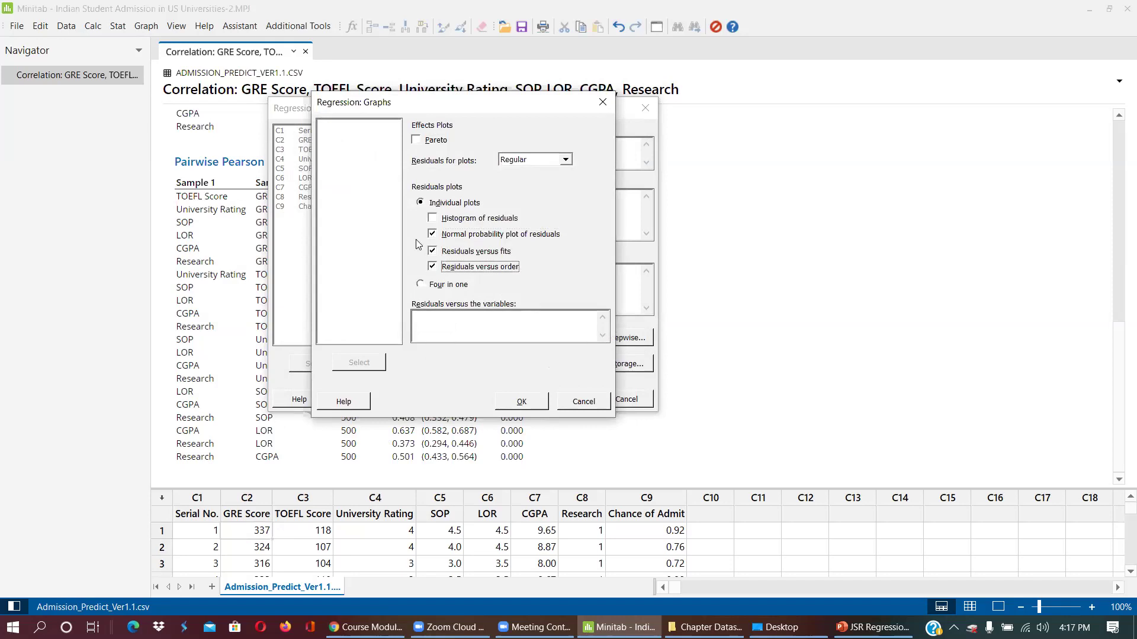
click(432, 218)
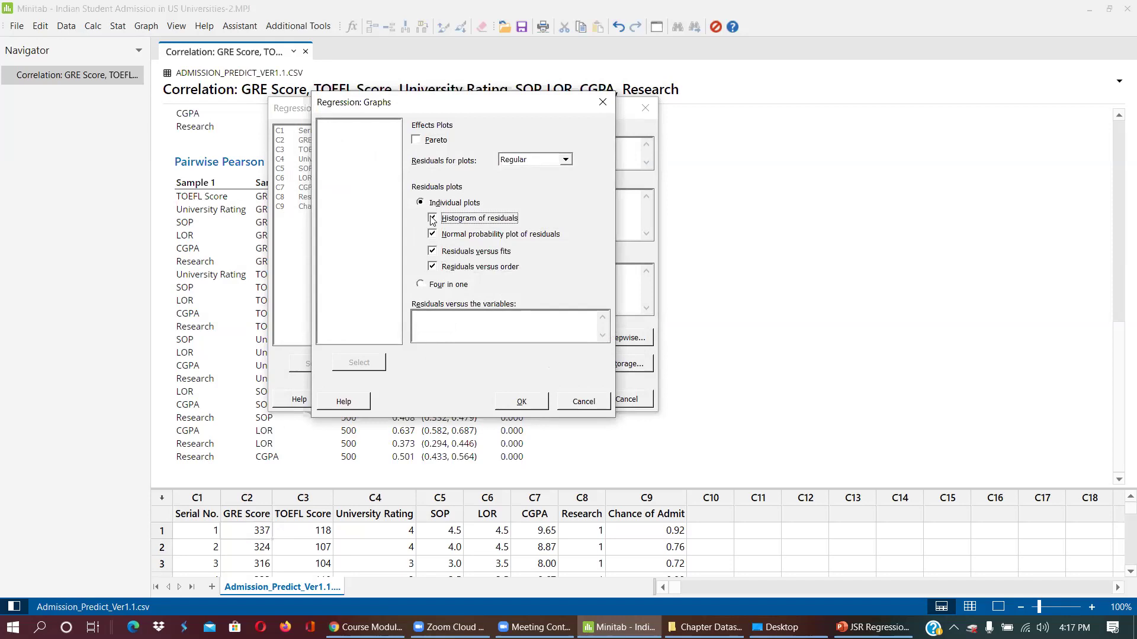
click(567, 405)
Step: Request the histogram, normal probability, residuals versus fits and residuals versus order plots for the regression
click(512, 364)
click(432, 218)
click(432, 234)
click(432, 266)
click(433, 251)
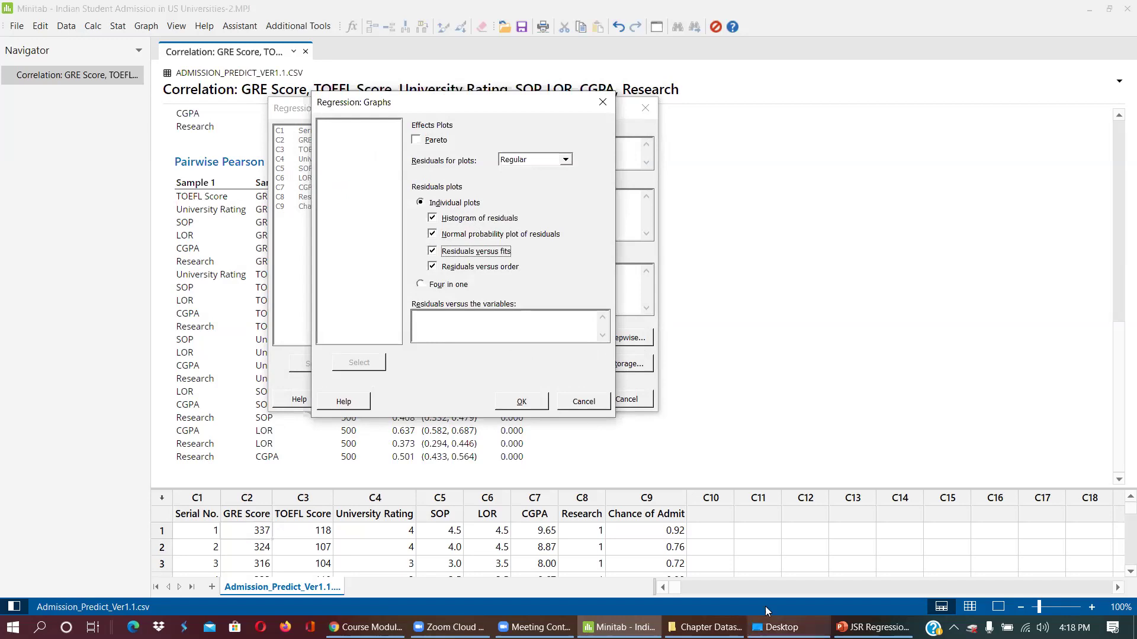
click(512, 400)
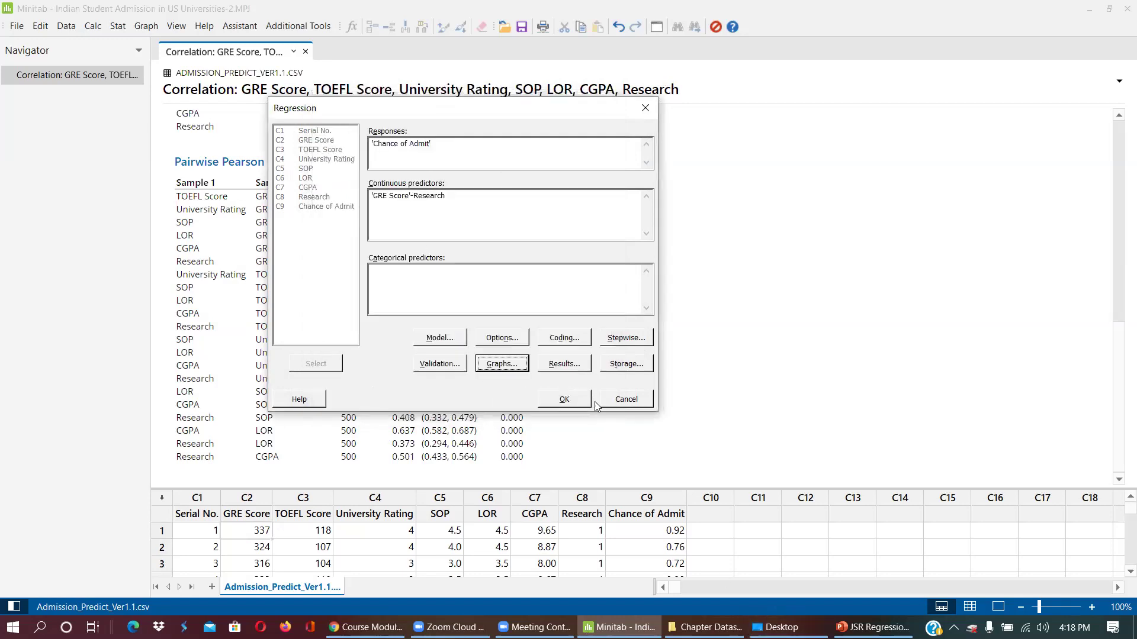
Step: Set the regression to store residuals and standardized residuals, and run the analysis
click(616, 366)
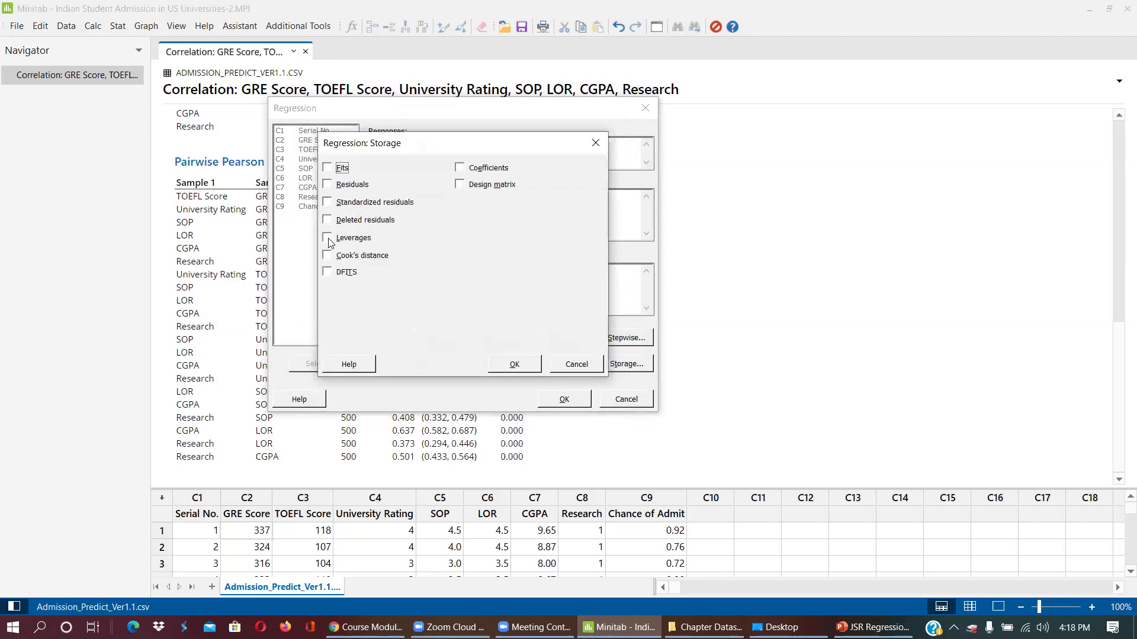
click(328, 186)
click(328, 203)
click(524, 365)
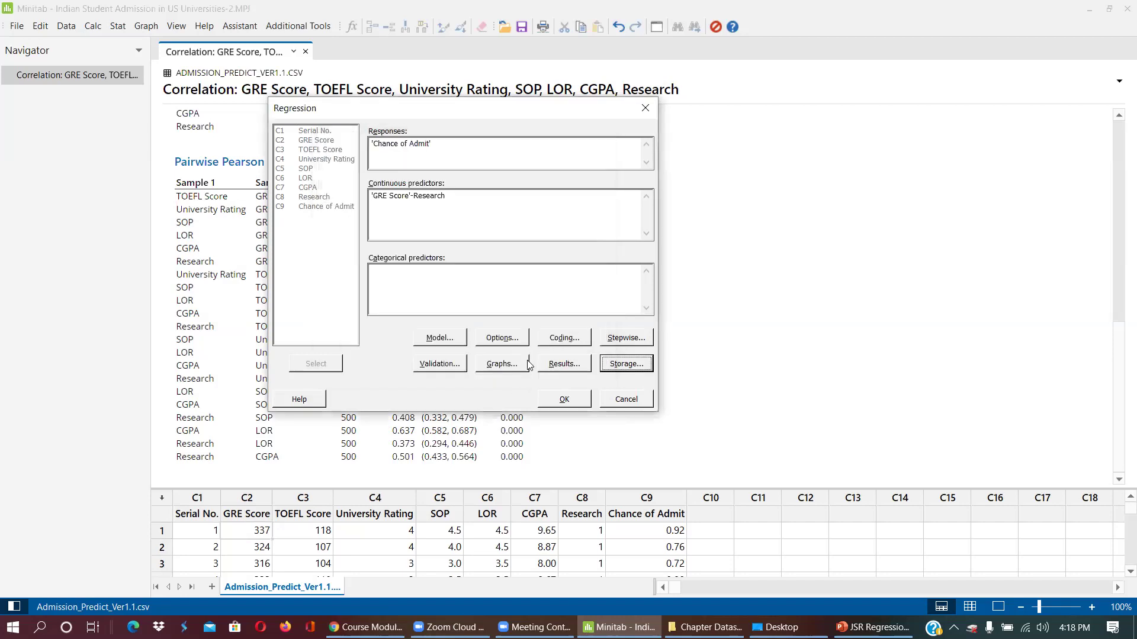
click(564, 399)
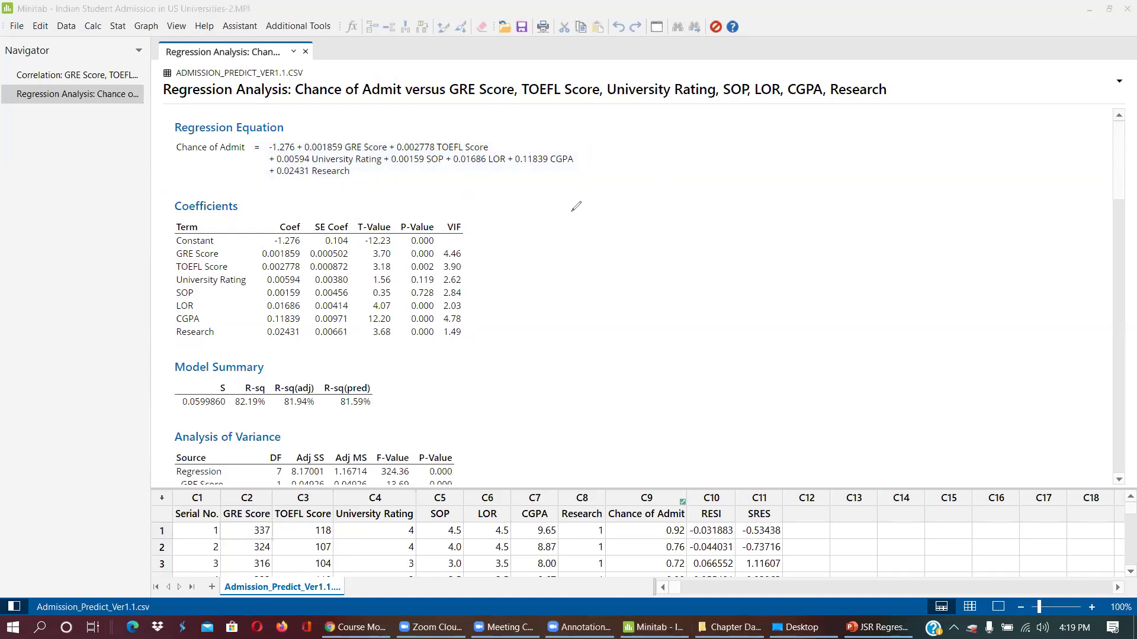
Step: Sketch a pair of graph axes beside the Coefficients table, labelling the vertical one C.A and the horizontal one CGPA
mouse_move(577, 197)
mouse_down()
mouse_move(565, 347)
mouse_move(764, 348)
mouse_up()
mouse_move(513, 251)
mouse_down()
mouse_move(519, 273)
mouse_move(542, 273)
mouse_move(559, 254)
mouse_up()
click(522, 258)
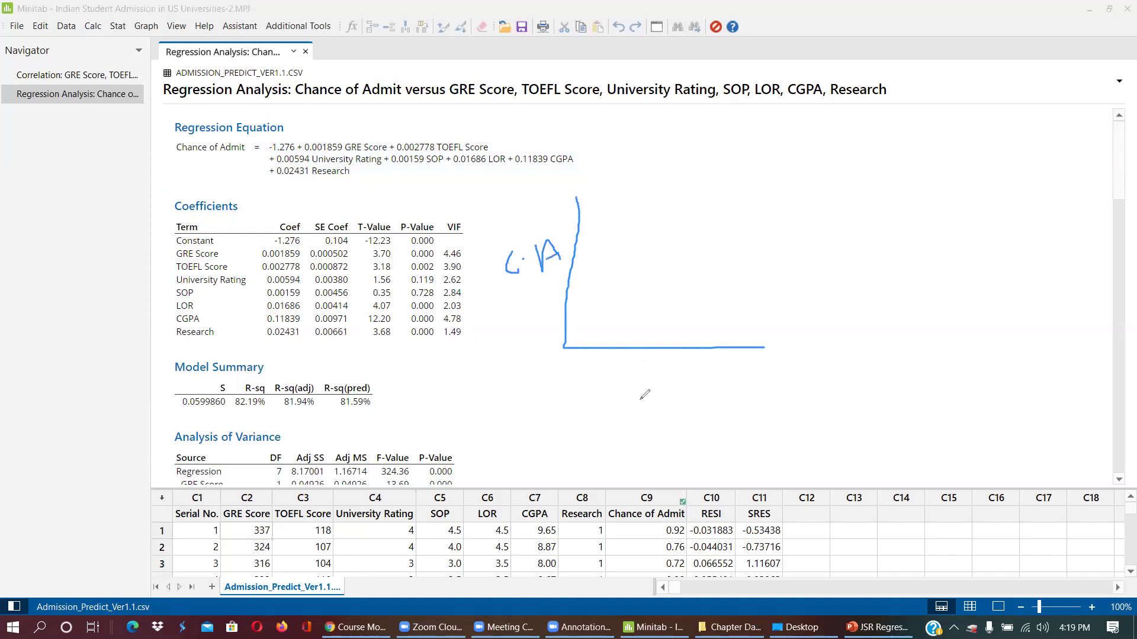
mouse_move(652, 358)
mouse_down()
mouse_move(641, 370)
mouse_move(662, 362)
mouse_up()
drag(629, 360, 622, 382)
mouse_move(682, 354)
mouse_down()
mouse_move(714, 370)
mouse_move(723, 358)
mouse_move(744, 382)
mouse_up()
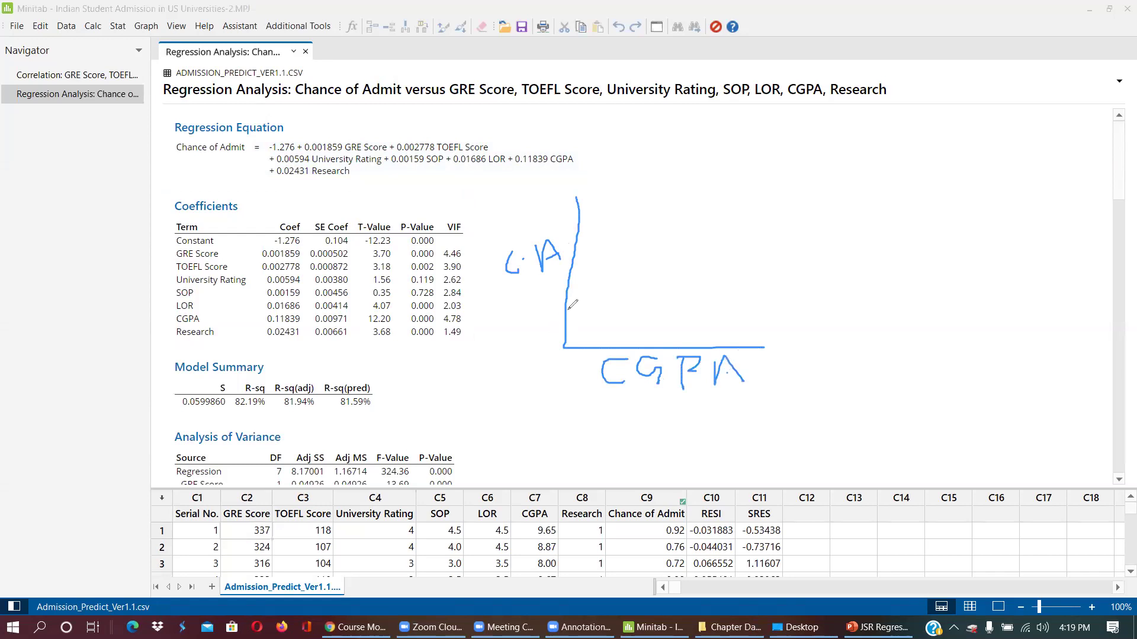
Step: Draw a rising line on the sketched graph, mark its intercept, and underline the constant -1.276 in the regression equation
drag(568, 310, 749, 227)
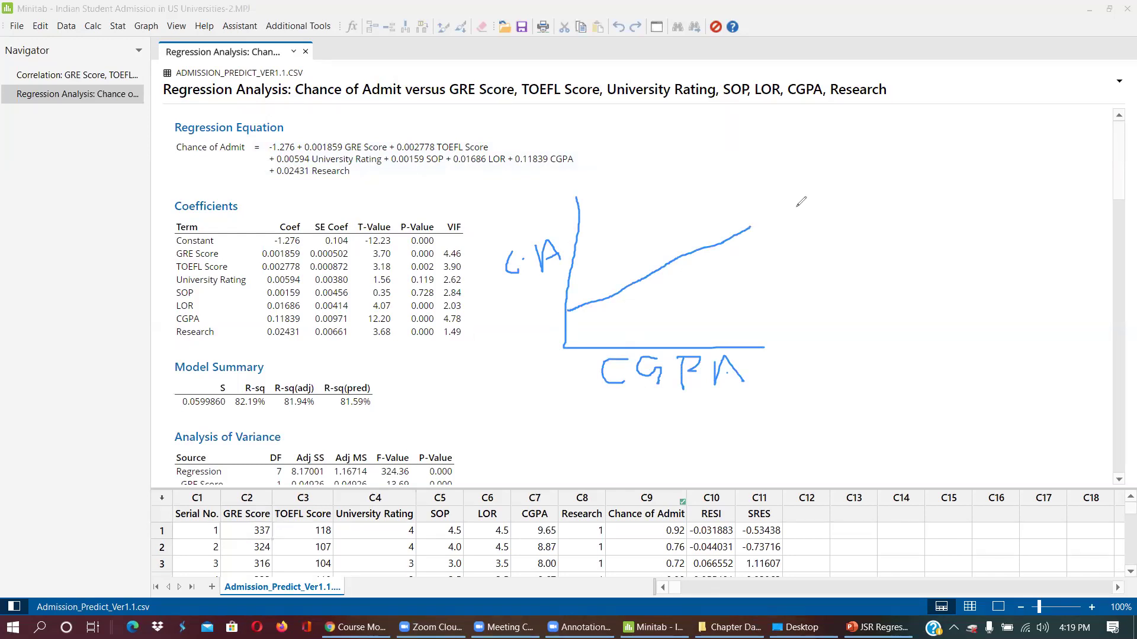
mouse_move(569, 309)
mouse_down()
mouse_move(565, 340)
mouse_move(573, 317)
mouse_move(576, 331)
mouse_move(564, 343)
mouse_up()
drag(269, 154, 284, 154)
Step: Project two points of the sketched line onto both axes and label the differences ΔY and ΔX
drag(574, 236, 738, 236)
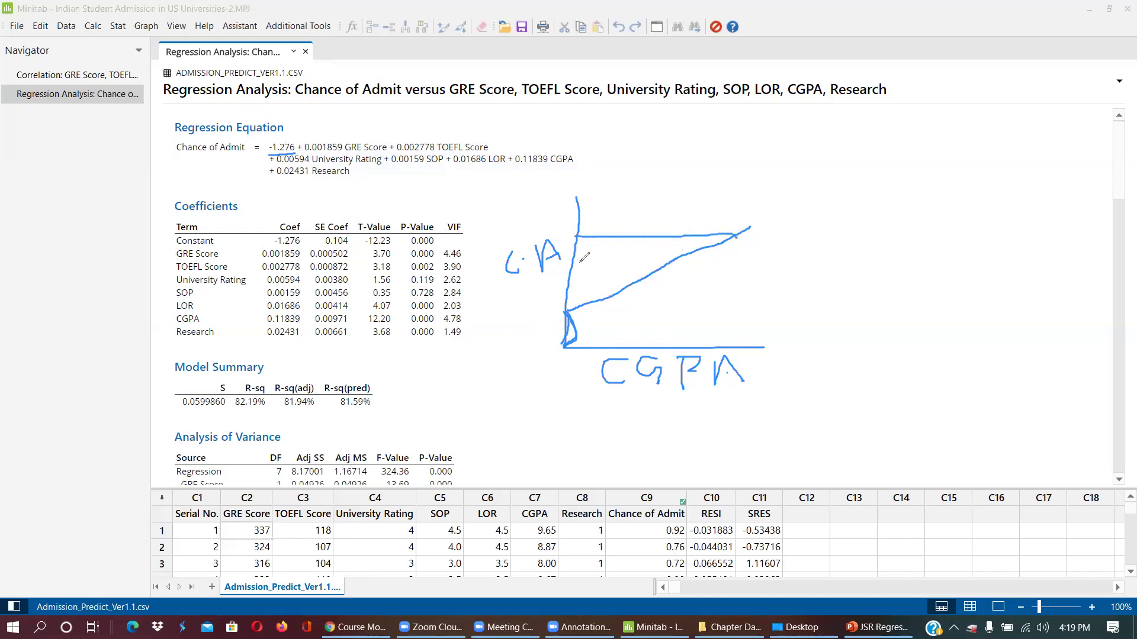
drag(573, 261, 678, 258)
drag(734, 235, 735, 237)
drag(677, 258, 675, 348)
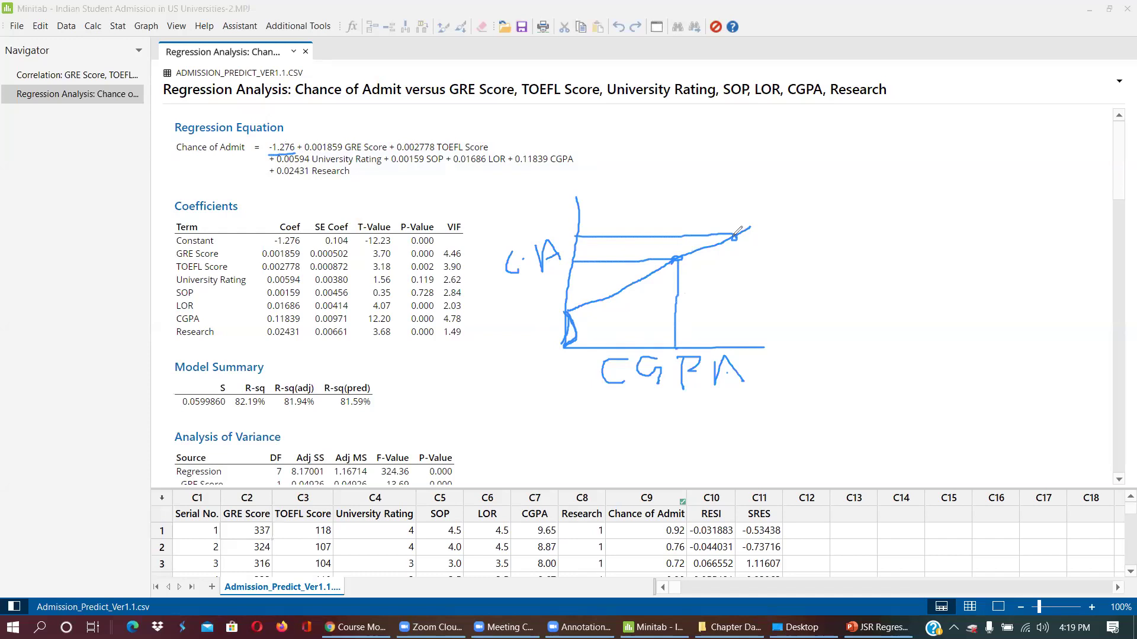
drag(735, 237, 745, 346)
mouse_move(585, 243)
mouse_down()
mouse_move(596, 253)
mouse_move(579, 254)
mouse_move(592, 247)
mouse_move(605, 253)
mouse_move(596, 258)
mouse_up()
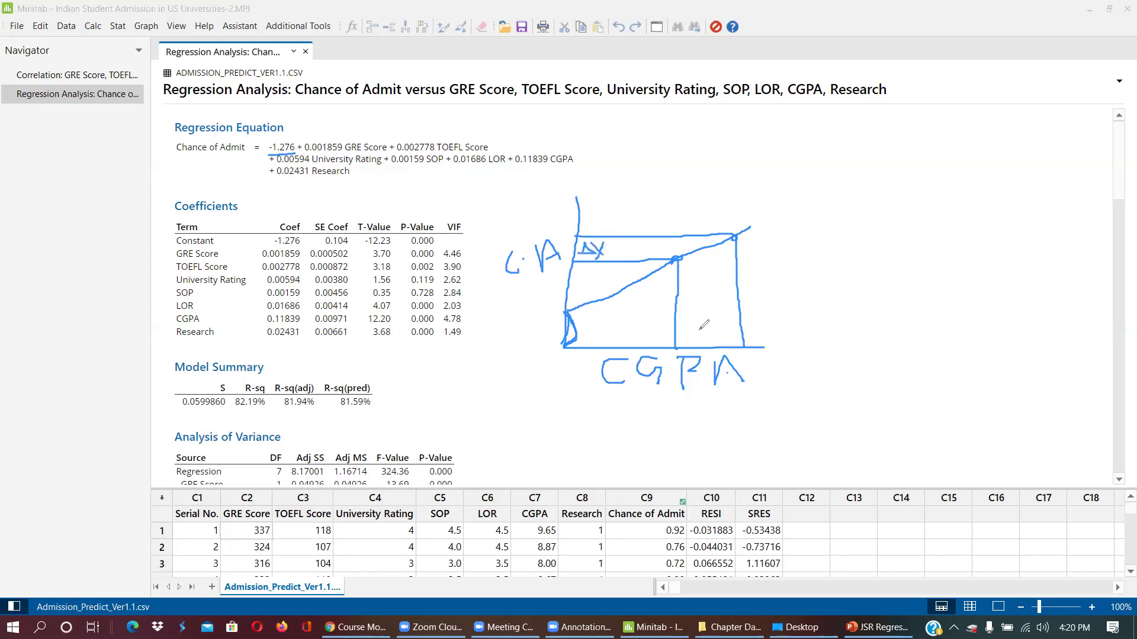
mouse_move(675, 345)
mouse_down()
mouse_move(737, 341)
mouse_move(699, 334)
mouse_move(738, 330)
mouse_up()
Step: Handwrite the formula slope = ΔY/ΔX above the sketched graph
drag(647, 153, 640, 187)
mouse_move(653, 149)
mouse_down()
mouse_move(661, 185)
mouse_move(761, 151)
mouse_move(763, 163)
mouse_move(827, 144)
mouse_move(838, 152)
mouse_move(866, 114)
mouse_move(858, 134)
mouse_move(902, 120)
mouse_move(891, 137)
mouse_move(912, 148)
mouse_move(860, 194)
mouse_move(888, 193)
mouse_move(858, 195)
mouse_move(902, 171)
mouse_move(894, 178)
mouse_up()
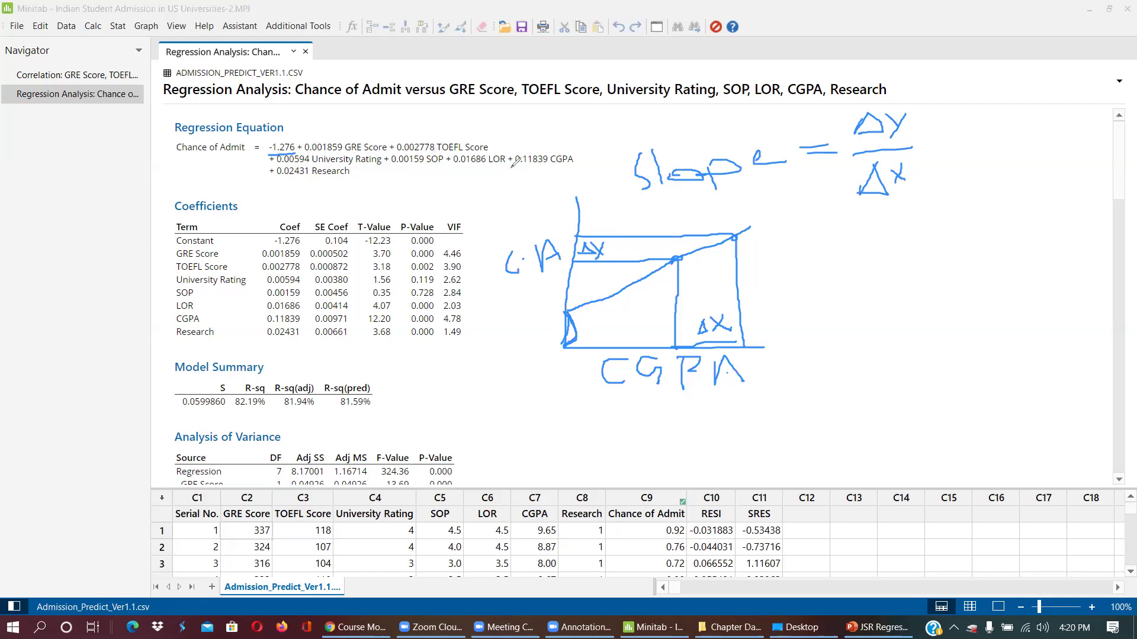
Step: Underline the CGPA coefficient and the SOP term in the regression equation, and clear all handwritten annotations
drag(515, 168, 550, 168)
drag(390, 168, 467, 169)
key(e)
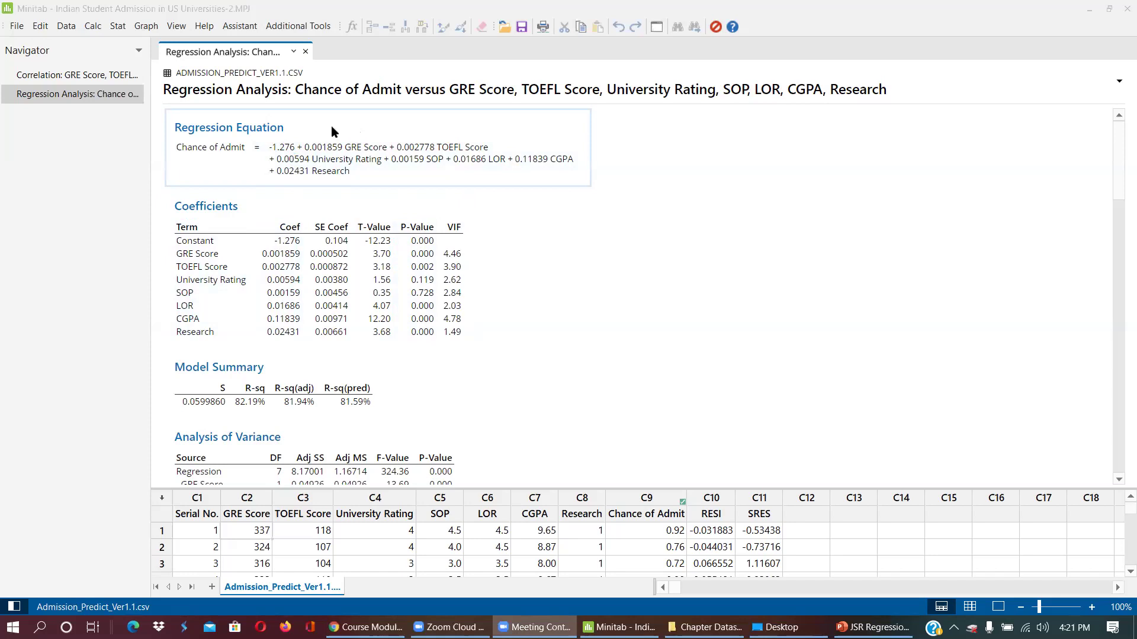
Step: Start Predict for Chance of Admit and enter GRE Score 328, TOEFL Score 118 and University Rating 4
click(118, 27)
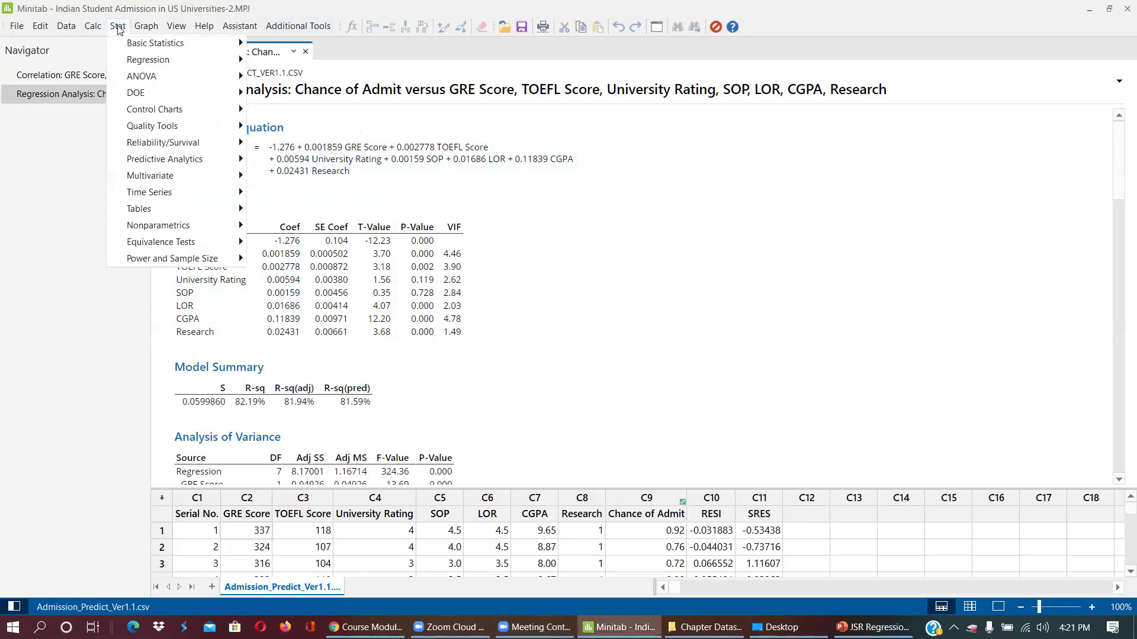
mouse_move(124, 60)
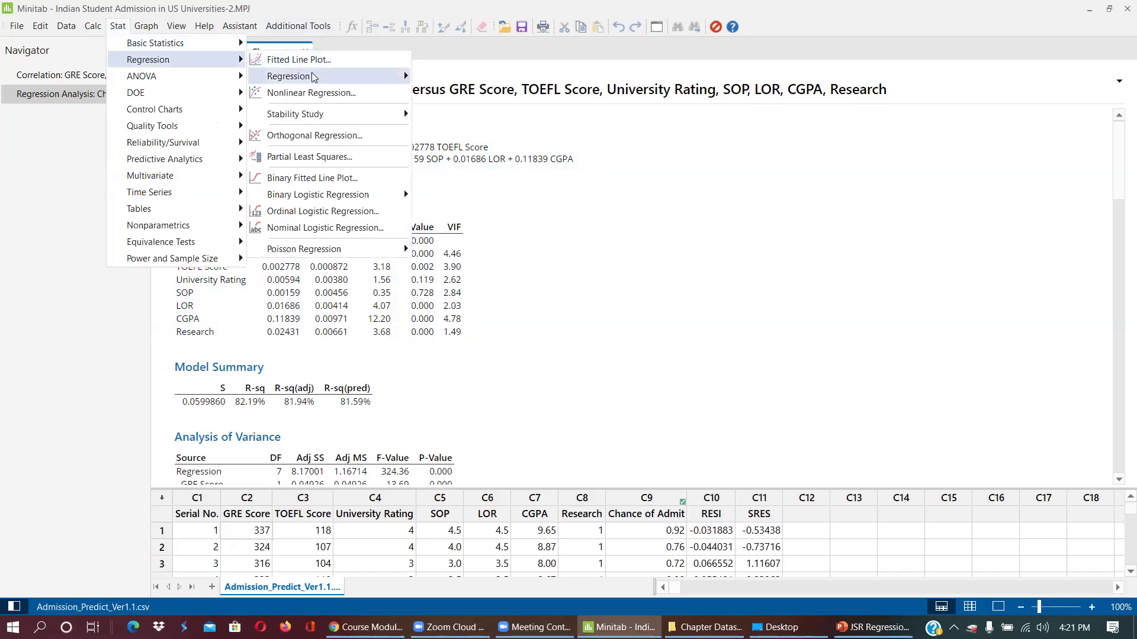
mouse_move(391, 77)
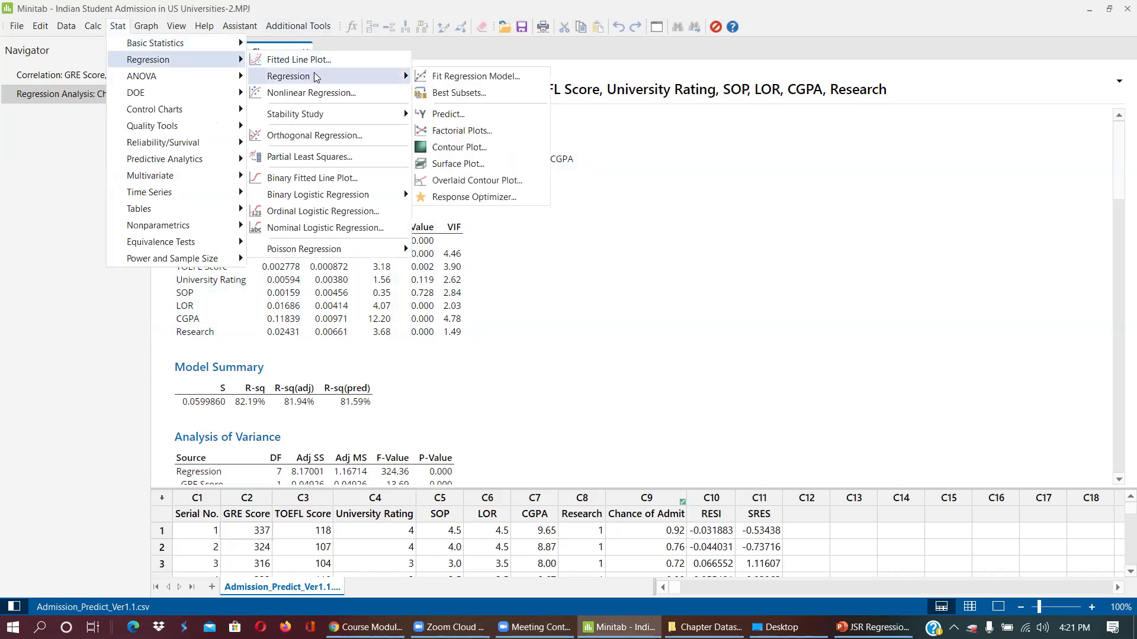
click(450, 114)
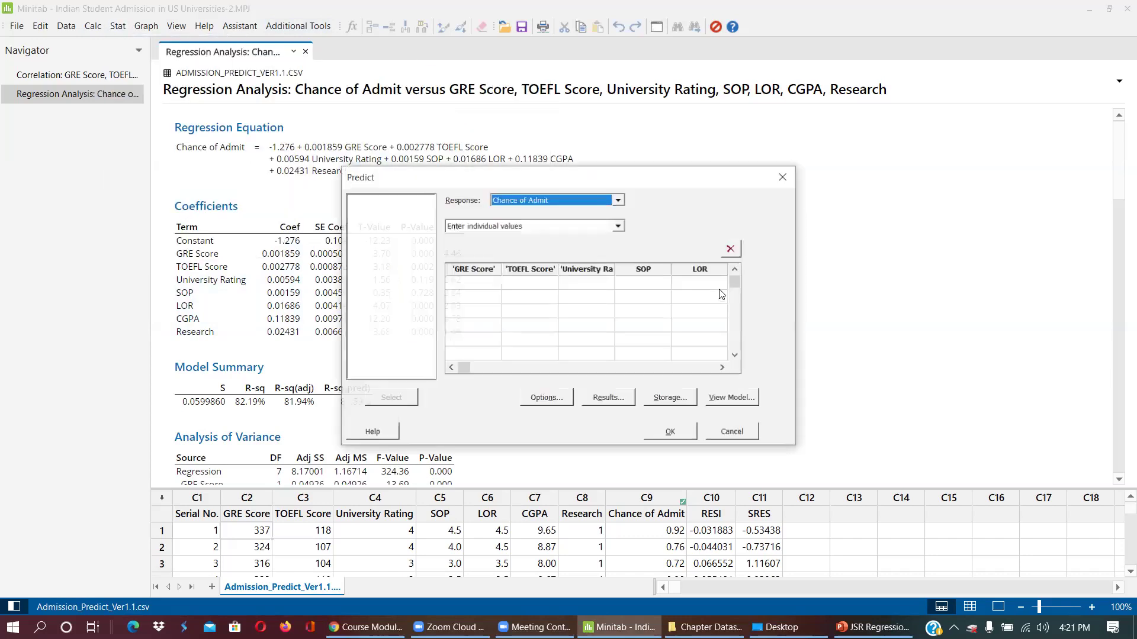
drag(670, 189, 860, 167)
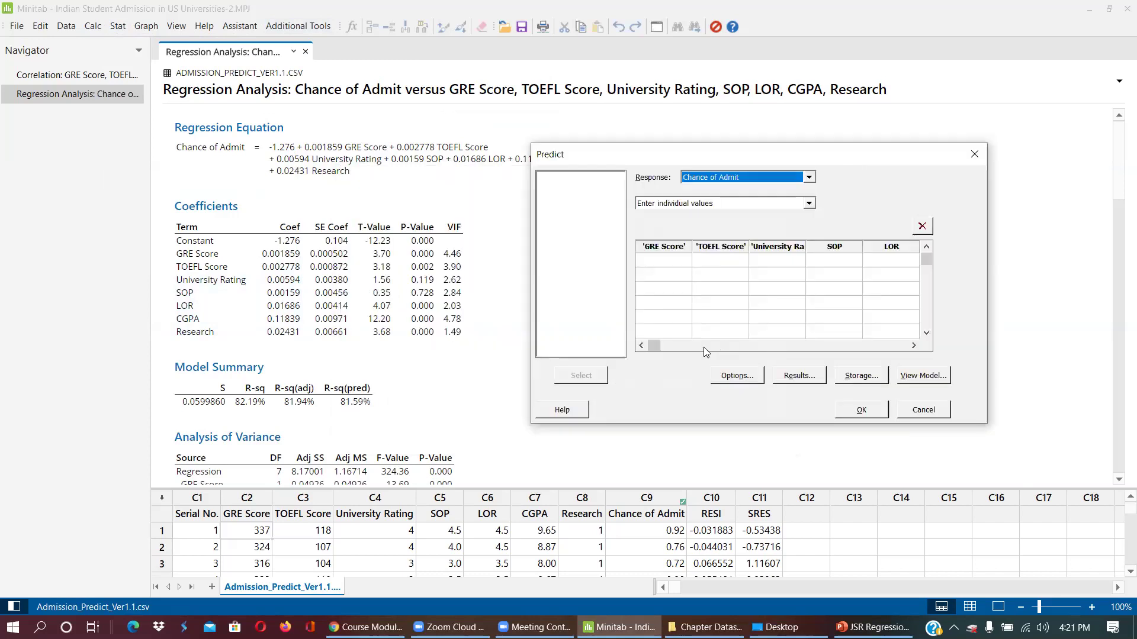
click(653, 265)
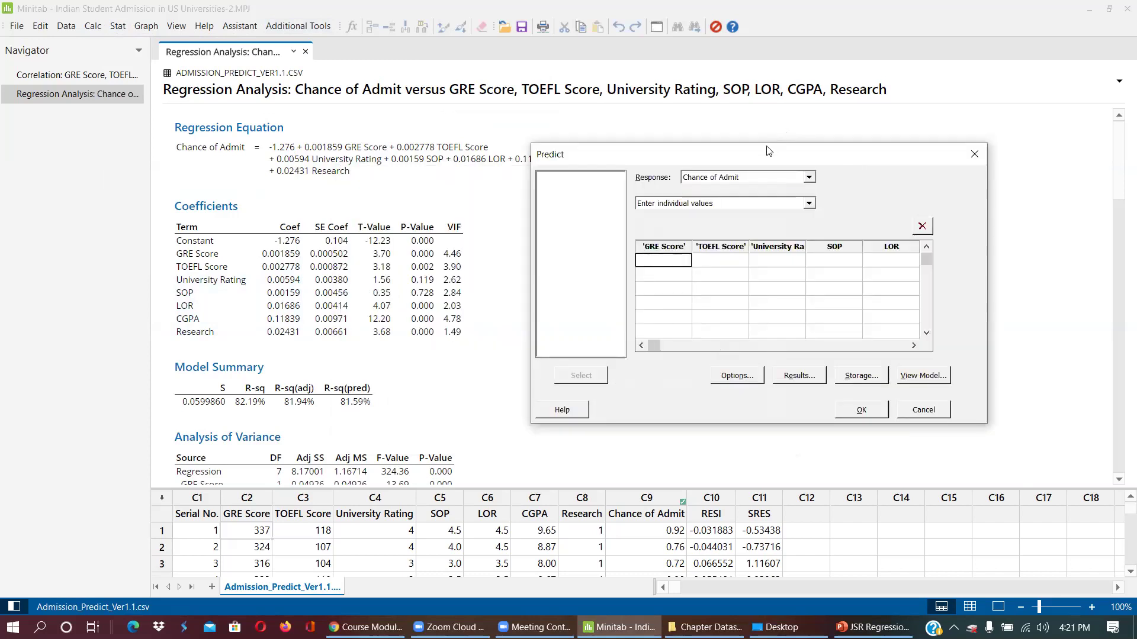
drag(771, 151, 643, 155)
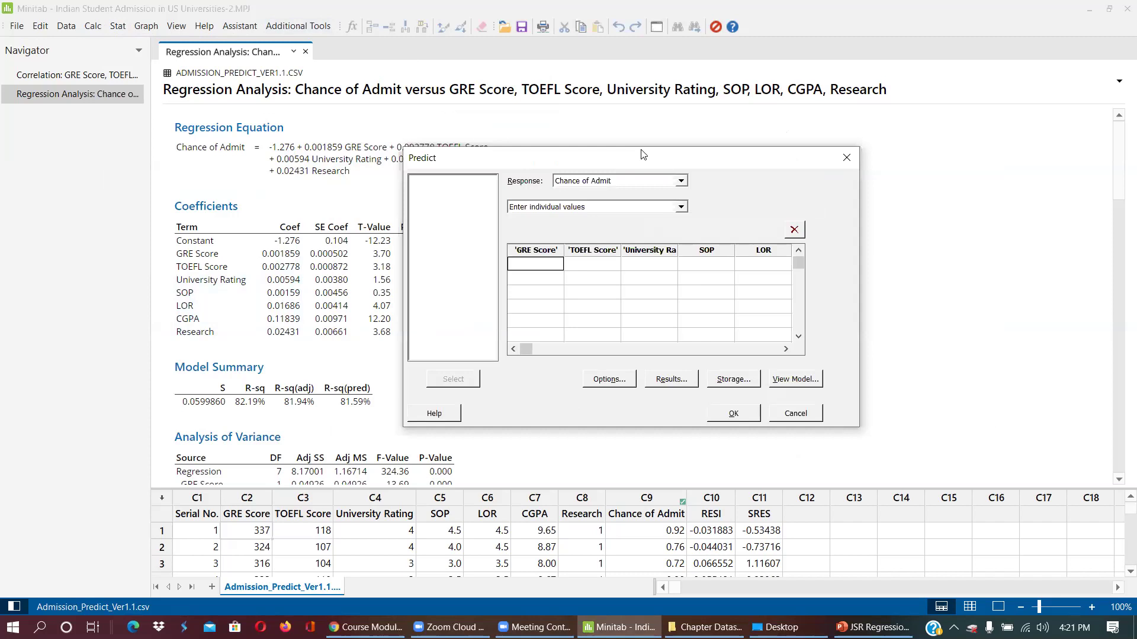
text(328)
click(605, 266)
text(118)
click(644, 268)
text(4)
Step: Enter SOP 4.2, LOR 3.8, CGPA 9.5 and Research 1 as the remaining prediction values
click(696, 266)
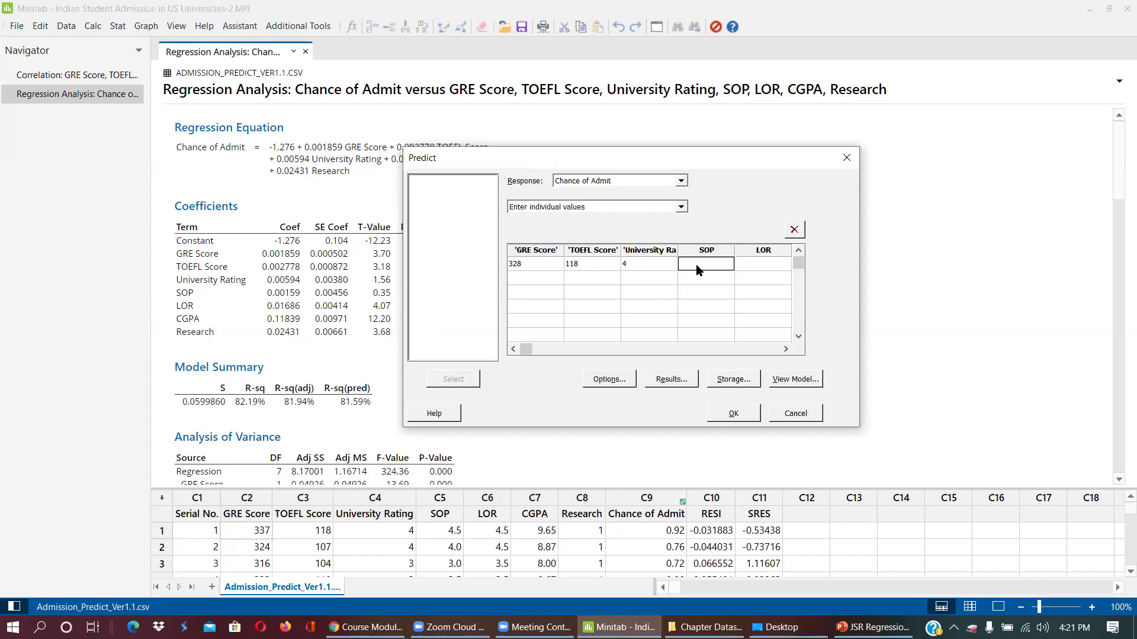
text(4.2)
text(3)
click(785, 349)
click(767, 269)
text(9.5)
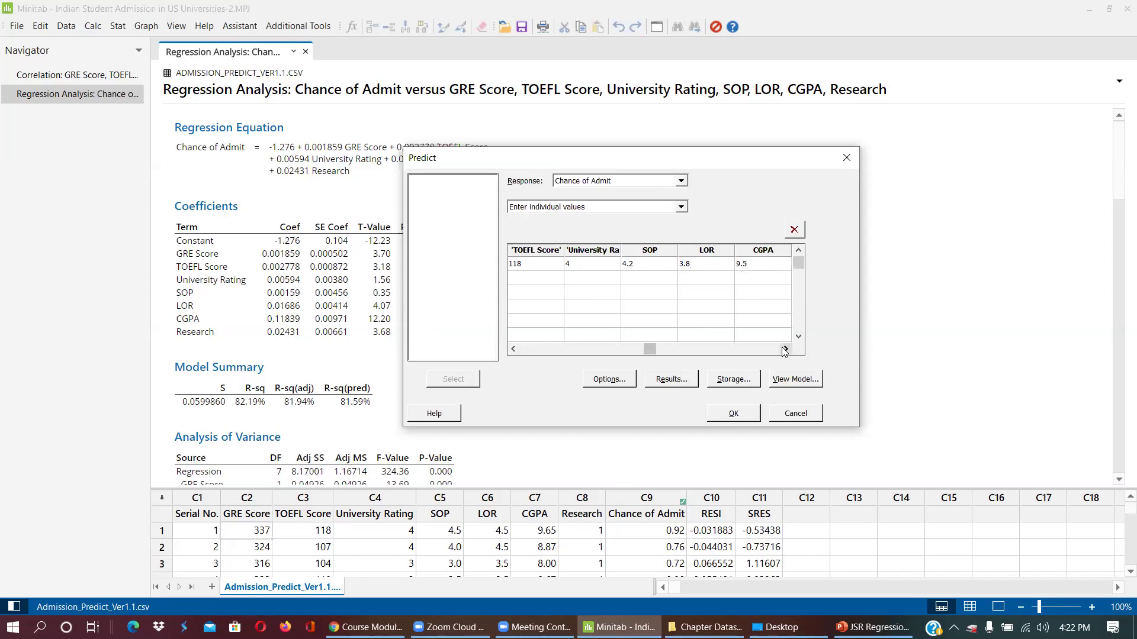
click(782, 347)
click(772, 267)
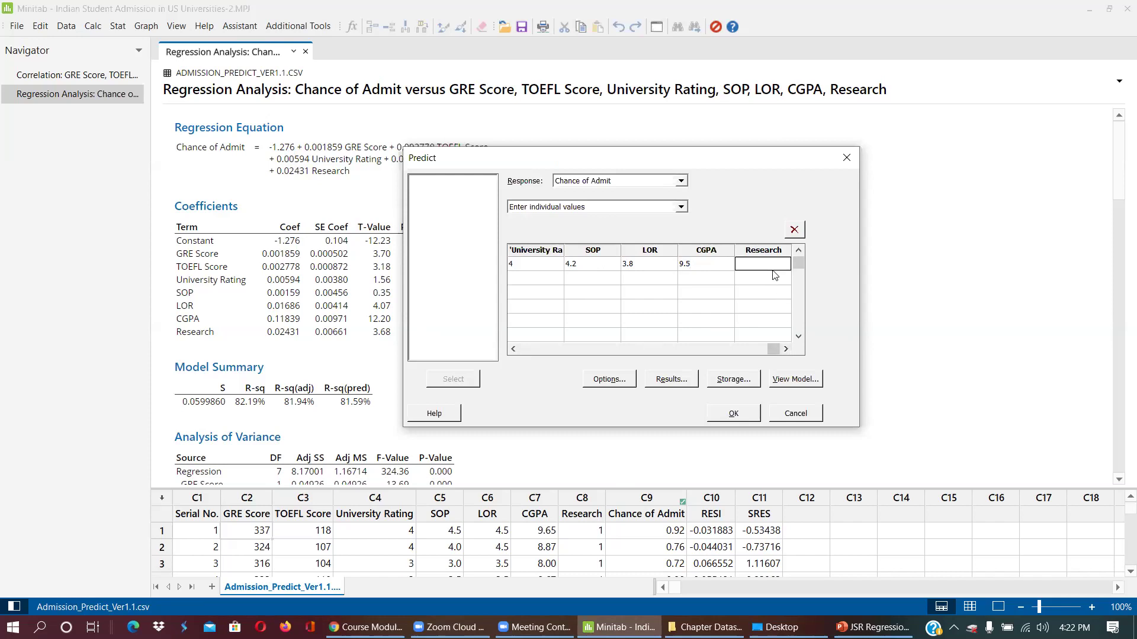
text(1)
drag(773, 347, 526, 349)
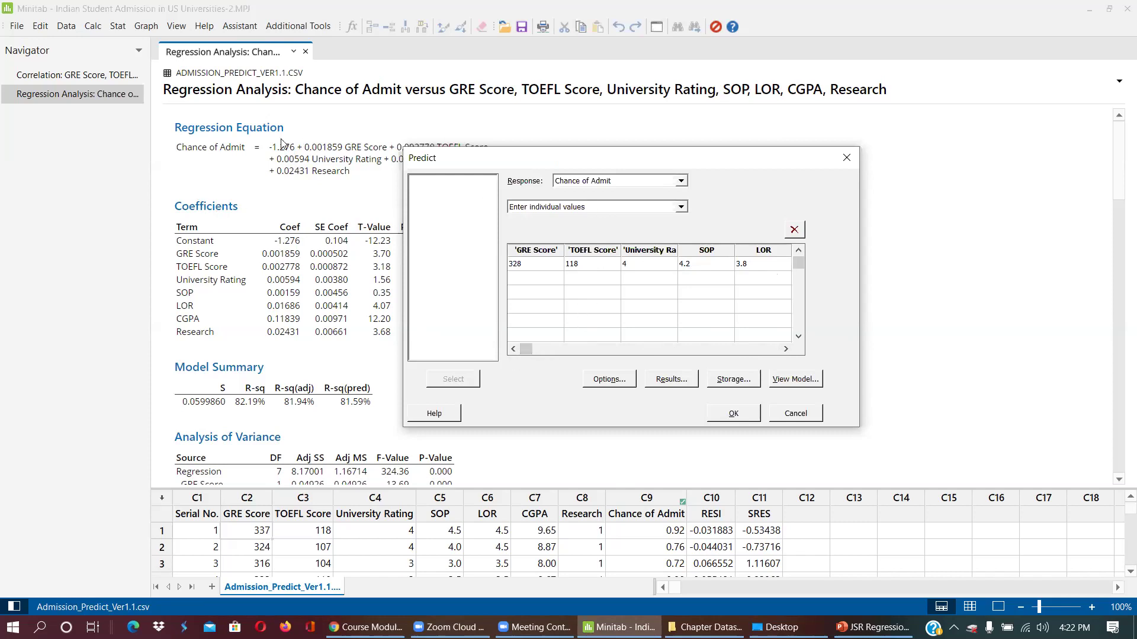
Step: Check the full row of entered applicant values and run the prediction for Chance of Admit
drag(651, 161, 465, 137)
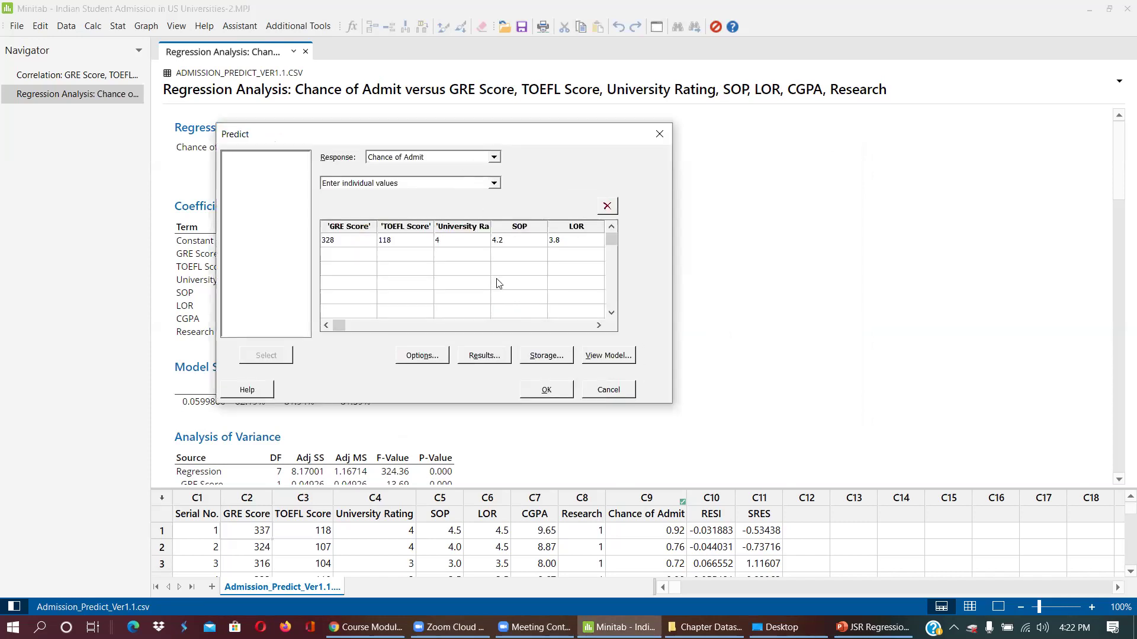
click(367, 326)
click(367, 326)
click(546, 391)
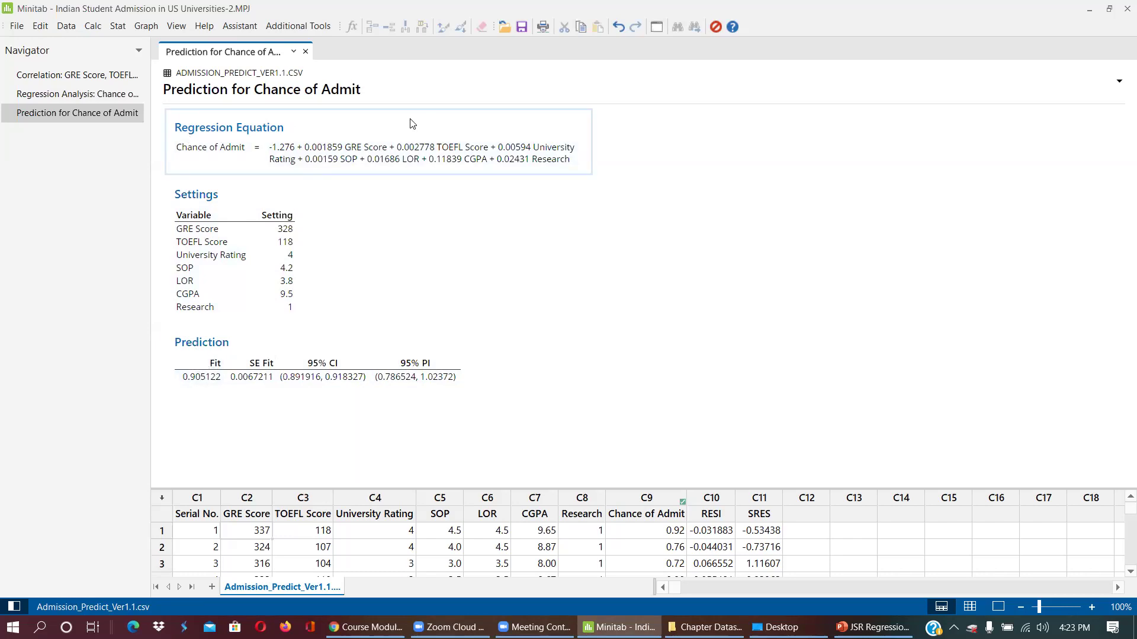
Step: Reopen the regression analysis output and handwrite the null hypothesis H0: β0 = 0 with "Int" above β0
double_click(99, 98)
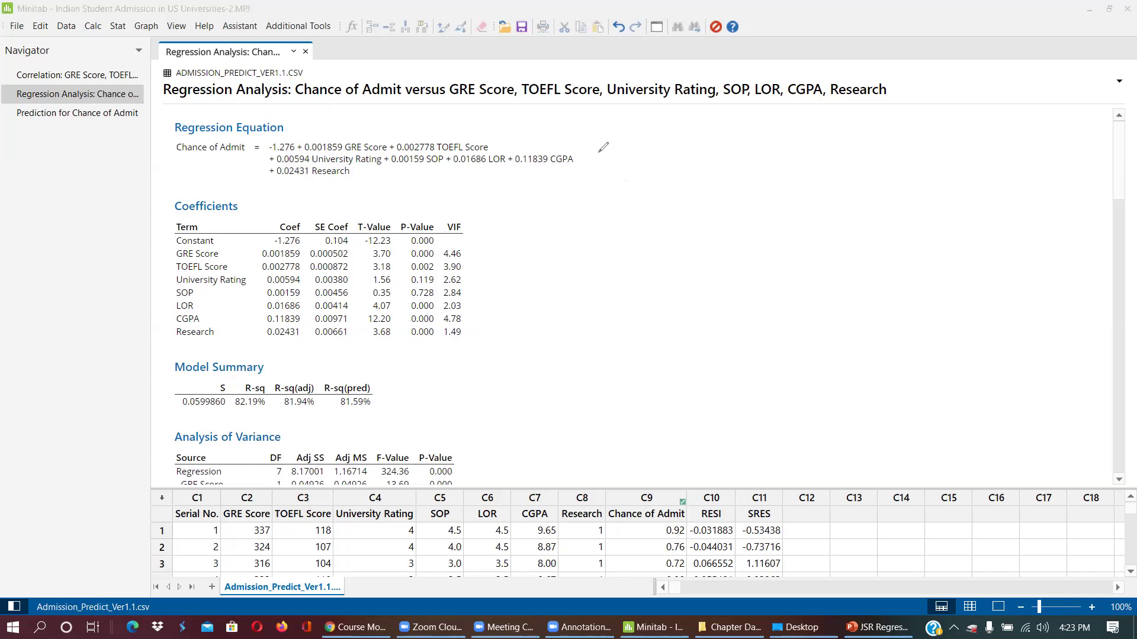
mouse_move(608, 158)
mouse_down()
mouse_move(607, 176)
mouse_move(619, 166)
mouse_move(632, 188)
mouse_move(650, 160)
mouse_move(670, 175)
mouse_move(685, 149)
mouse_move(672, 173)
mouse_up()
click(650, 172)
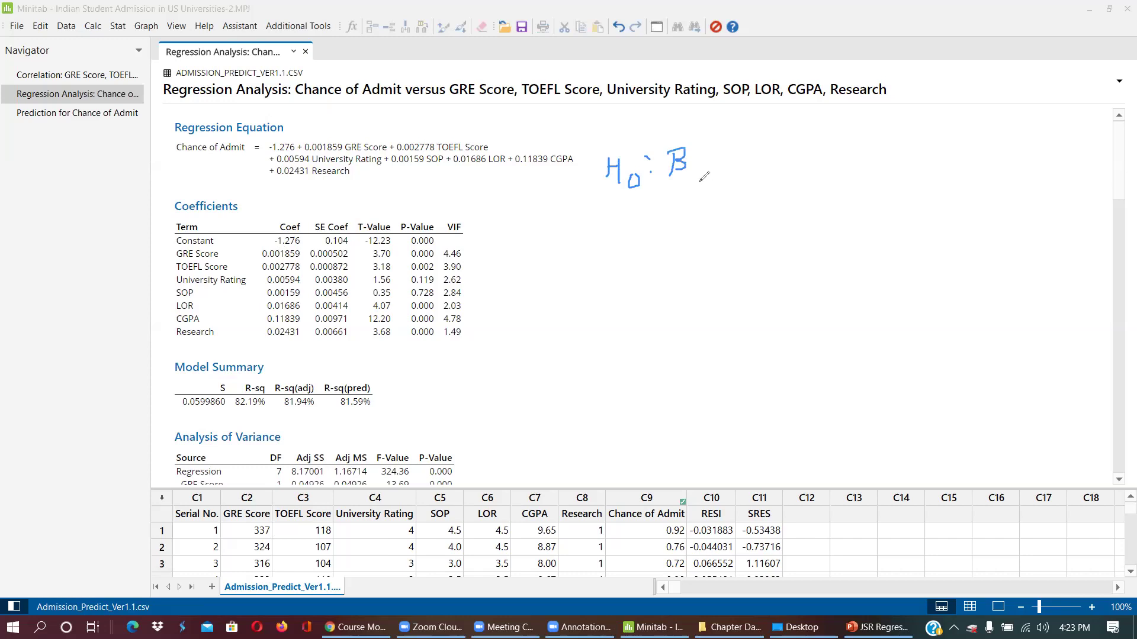
mouse_move(689, 183)
mouse_down()
mouse_move(738, 153)
mouse_move(768, 165)
mouse_move(766, 150)
mouse_up()
mouse_move(645, 120)
mouse_down()
mouse_move(653, 134)
mouse_move(682, 126)
mouse_move(672, 127)
mouse_up()
click(658, 130)
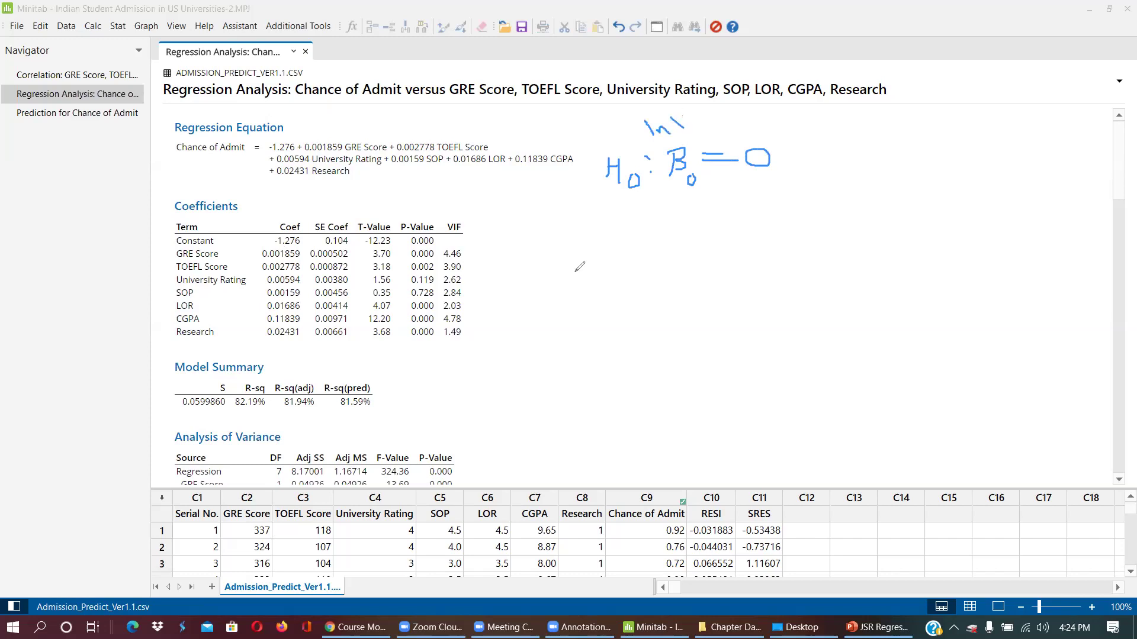
Step: Handwrite the general regression equation Y = β0 + β1X1 + β2X2 below the hypothesis
mouse_move(563, 348)
mouse_down()
mouse_move(586, 372)
mouse_move(574, 404)
mouse_move(614, 364)
mouse_move(653, 387)
mouse_move(650, 373)
mouse_move(660, 395)
mouse_move(673, 391)
mouse_up()
mouse_move(688, 349)
mouse_down()
mouse_move(715, 349)
mouse_move(730, 352)
mouse_move(743, 371)
mouse_up()
mouse_move(756, 317)
mouse_down()
mouse_move(747, 345)
mouse_move(795, 341)
mouse_move(801, 329)
mouse_move(828, 338)
mouse_move(824, 314)
mouse_move(852, 340)
mouse_move(846, 351)
mouse_move(904, 350)
mouse_up()
mouse_move(867, 285)
mouse_down()
mouse_move(865, 317)
mouse_move(914, 319)
mouse_up()
drag(779, 337, 792, 359)
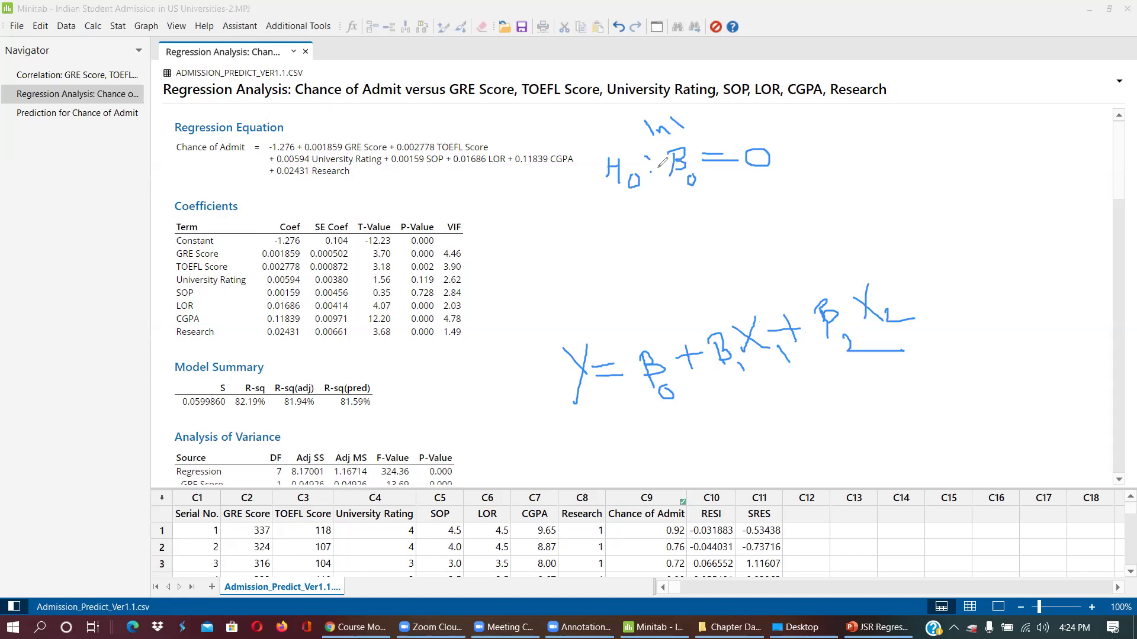
Step: Handwrite the alternative hypothesis H1: β0 ≠ 0 beneath the null hypothesis for the intercept
mouse_move(606, 212)
mouse_down()
mouse_move(605, 240)
mouse_move(622, 227)
mouse_move(635, 251)
mouse_up()
click(657, 223)
click(659, 239)
mouse_move(685, 215)
mouse_down()
mouse_move(686, 244)
mouse_move(687, 229)
mouse_move(698, 241)
mouse_move(711, 221)
mouse_move(719, 227)
mouse_up()
mouse_move(738, 205)
mouse_down()
mouse_move(733, 240)
mouse_move(759, 207)
mouse_move(773, 222)
mouse_move(767, 199)
mouse_up()
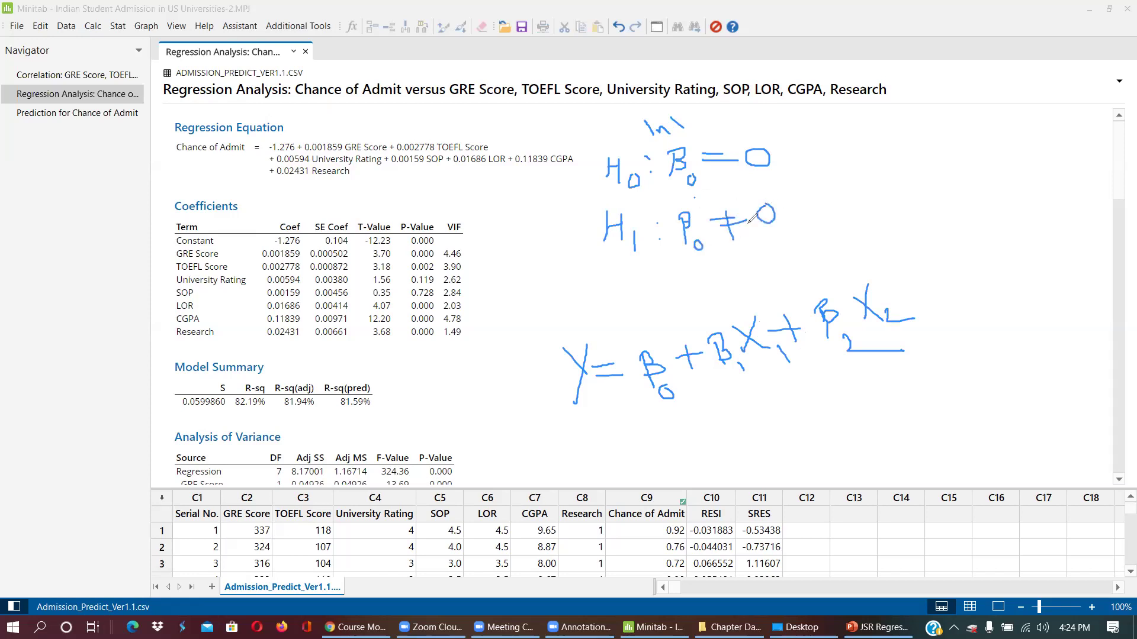
Step: Handwrite the slope hypotheses H0: β1 = 0 and H1: β1 ≠ 0 above the general equation
mouse_move(617, 283)
mouse_down()
mouse_move(619, 308)
mouse_move(624, 293)
mouse_move(625, 307)
mouse_move(641, 297)
mouse_up()
mouse_move(698, 274)
mouse_down()
mouse_move(712, 307)
mouse_move(750, 269)
mouse_move(797, 282)
mouse_move(804, 242)
mouse_move(804, 263)
mouse_up()
mouse_move(809, 253)
mouse_down()
mouse_move(842, 258)
mouse_move(836, 239)
mouse_move(854, 232)
mouse_move(867, 255)
mouse_move(866, 239)
mouse_move(895, 232)
mouse_move(893, 246)
mouse_move(903, 218)
mouse_up()
click(816, 243)
click(816, 251)
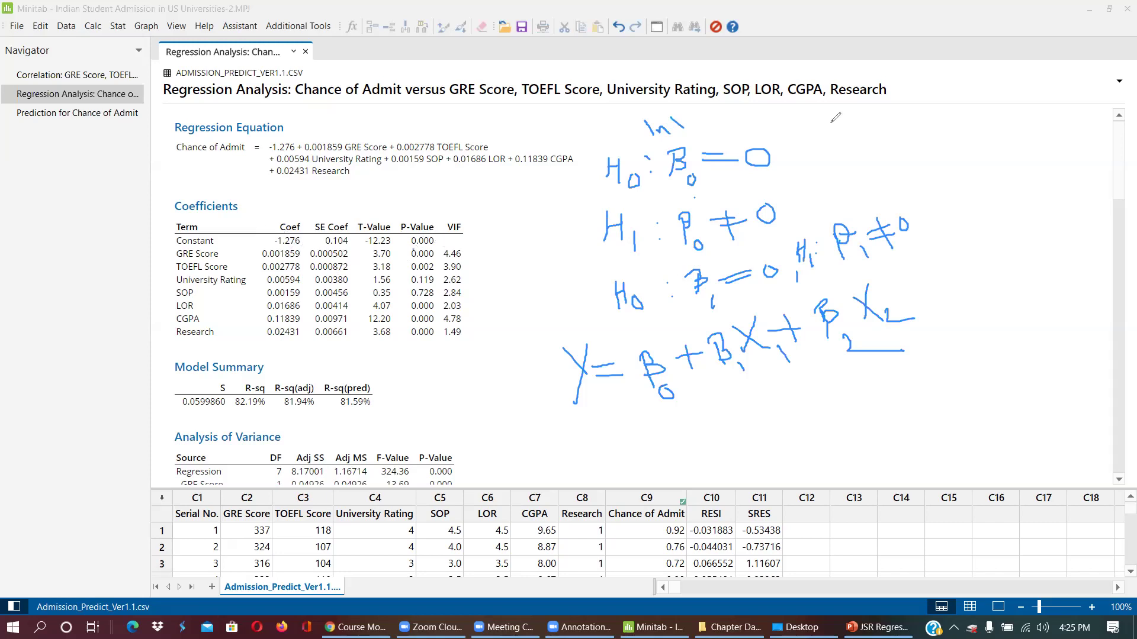
Step: Annotate the intercept hypotheses with "(Useless)" for H0 and "(Useful)" for H1, and clear all handwritten annotations
mouse_move(797, 126)
mouse_down()
mouse_move(800, 156)
mouse_move(824, 142)
mouse_move(820, 129)
mouse_move(824, 153)
mouse_up()
mouse_move(847, 137)
mouse_down()
mouse_move(855, 143)
mouse_move(857, 122)
mouse_move(882, 142)
mouse_move(913, 125)
mouse_move(912, 139)
mouse_up()
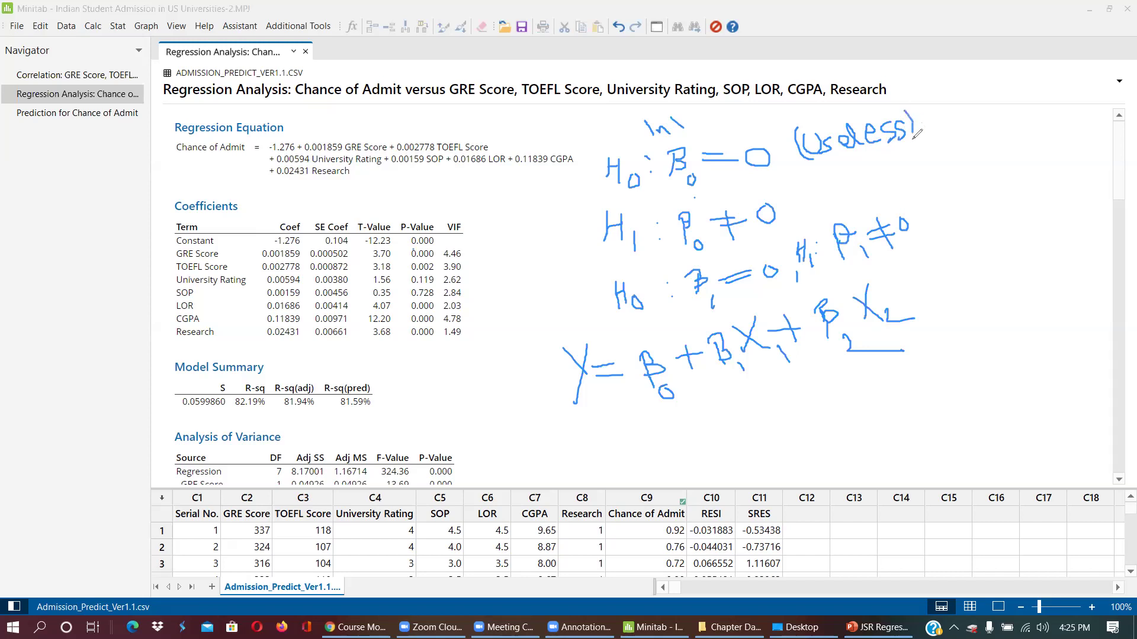
mouse_move(798, 189)
mouse_down()
mouse_move(808, 207)
mouse_move(802, 175)
mouse_move(820, 195)
mouse_move(822, 168)
mouse_move(863, 179)
mouse_move(855, 190)
mouse_move(867, 191)
mouse_move(899, 158)
mouse_move(899, 178)
mouse_move(917, 167)
mouse_move(926, 183)
mouse_up()
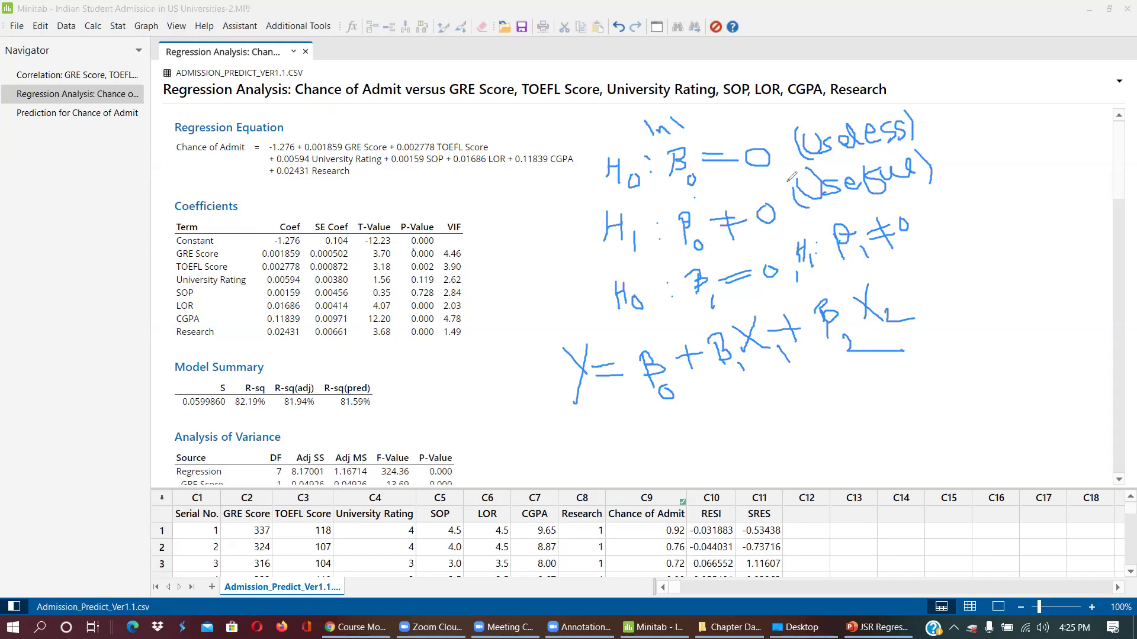
key(e)
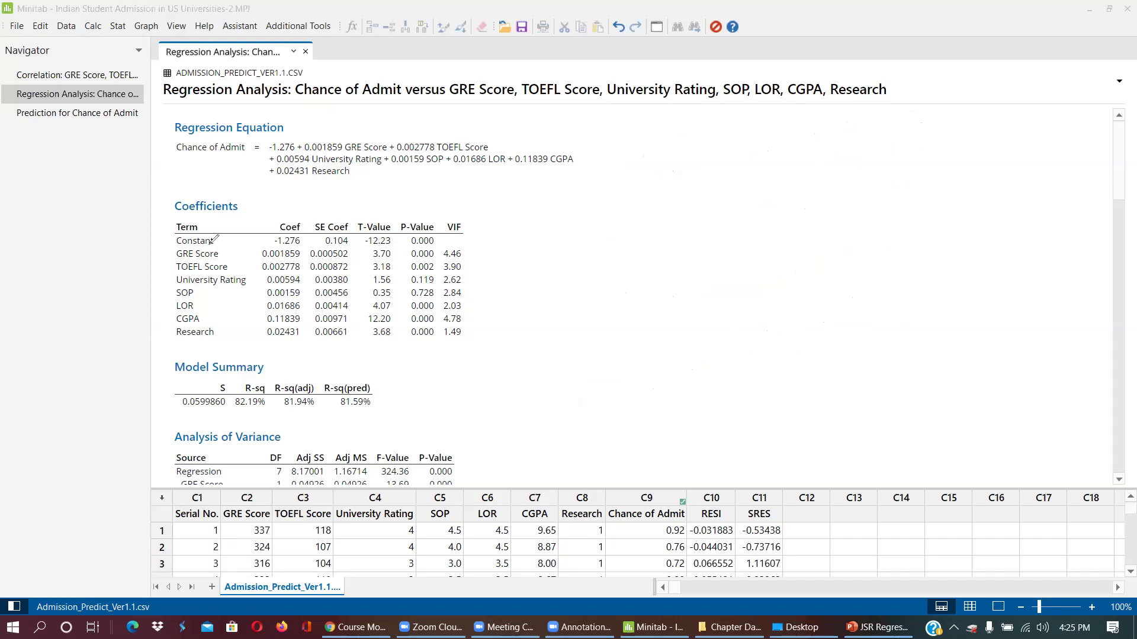
Step: Underline the Constant's coefficient, T-value and P-value with an arrow to a handwritten "Useful", and mark Chance of Admit and the constant in the equation
drag(275, 248, 296, 248)
drag(367, 247, 435, 248)
mouse_move(441, 239)
mouse_down()
mouse_move(497, 238)
mouse_move(485, 243)
mouse_up()
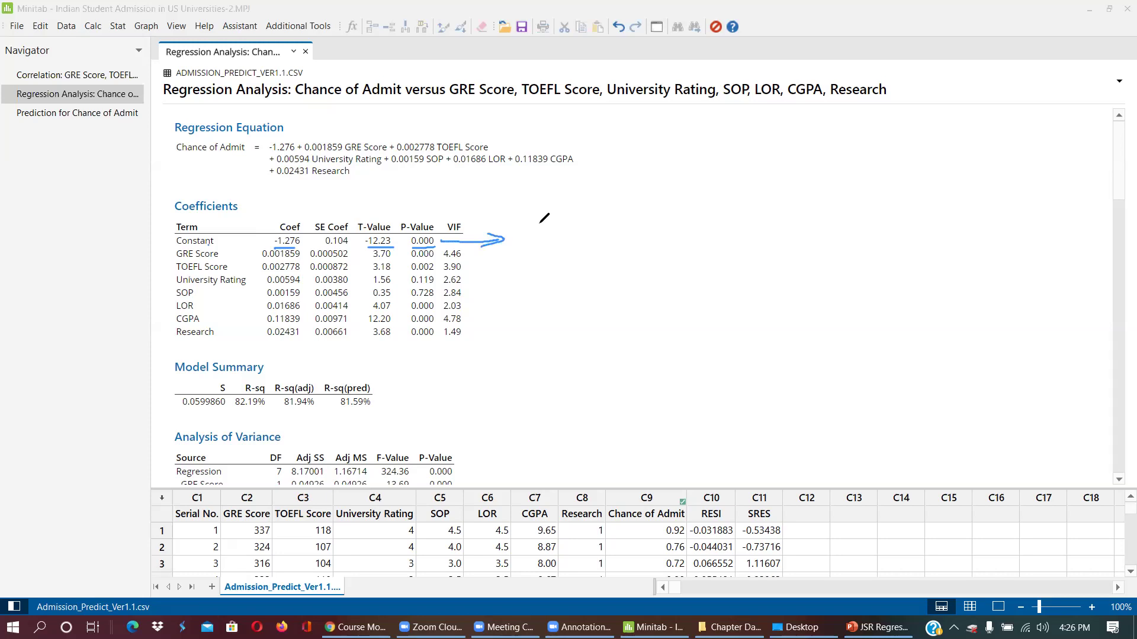
mouse_move(526, 225)
mouse_down()
mouse_move(547, 242)
mouse_move(550, 225)
mouse_move(558, 244)
mouse_move(602, 244)
mouse_move(617, 230)
mouse_move(645, 240)
mouse_up()
mouse_move(167, 157)
mouse_down()
mouse_move(245, 155)
mouse_move(296, 123)
mouse_up()
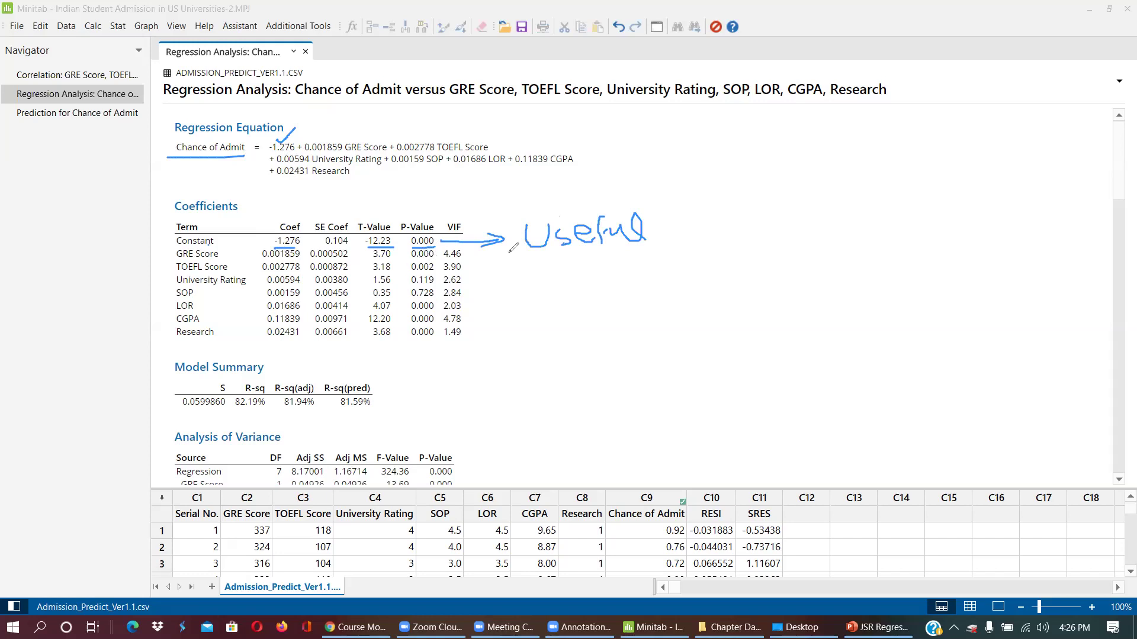
Step: Draw arrows from the useful predictors' P-values to "Useful", and flag University Rating and SOP by boxing their P-values and underlining their equation terms
drag(436, 253, 503, 238)
drag(443, 262, 500, 237)
drag(405, 285, 437, 285)
mouse_move(405, 274)
mouse_down()
mouse_move(441, 281)
mouse_move(409, 297)
mouse_move(441, 298)
mouse_move(442, 283)
mouse_move(445, 302)
mouse_move(482, 256)
mouse_up()
drag(443, 312, 500, 238)
mouse_move(439, 334)
mouse_down()
mouse_move(479, 305)
mouse_move(500, 238)
mouse_up()
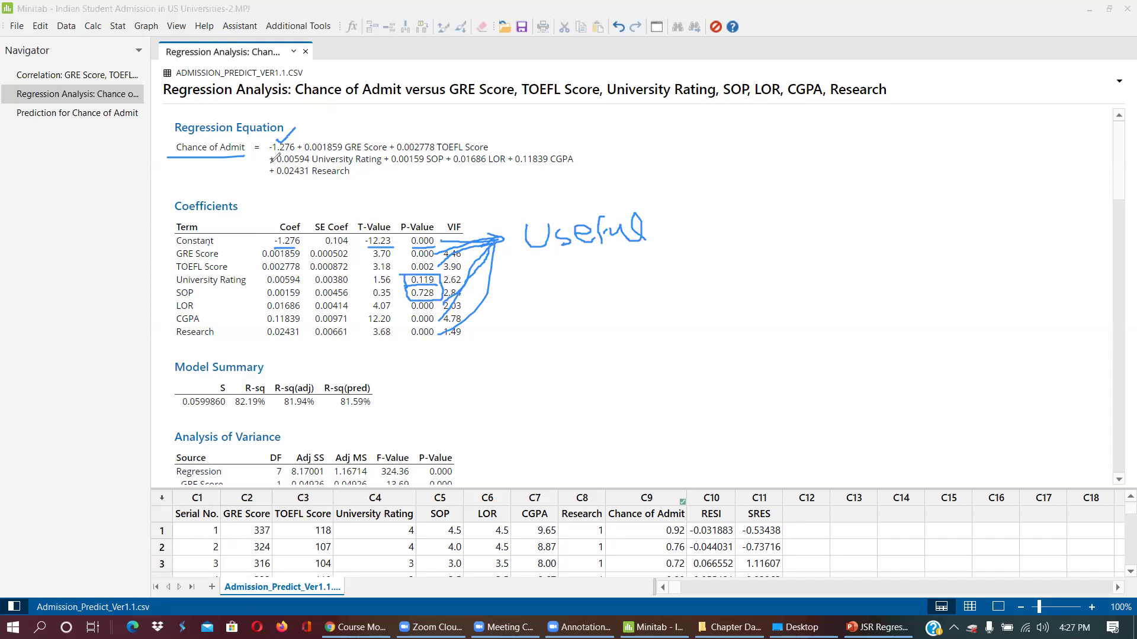
drag(270, 163, 387, 165)
drag(389, 166, 444, 165)
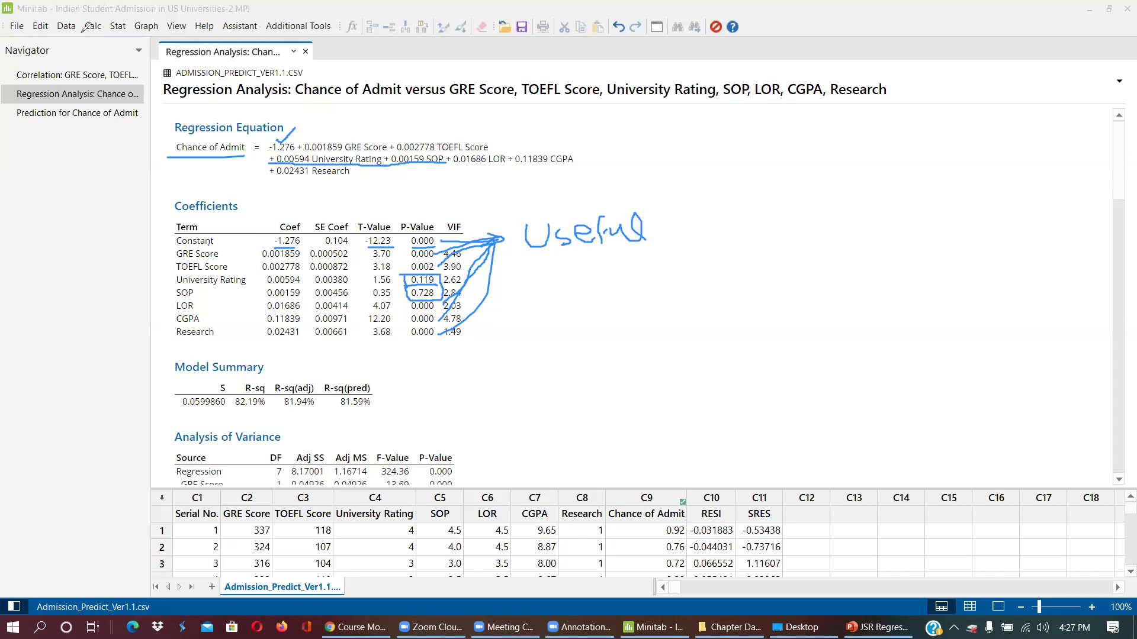
Step: Start Predict again and enter a second row with GRE Score 328, TOEFL Score 118 and University Rating 0
click(118, 27)
mouse_move(119, 50)
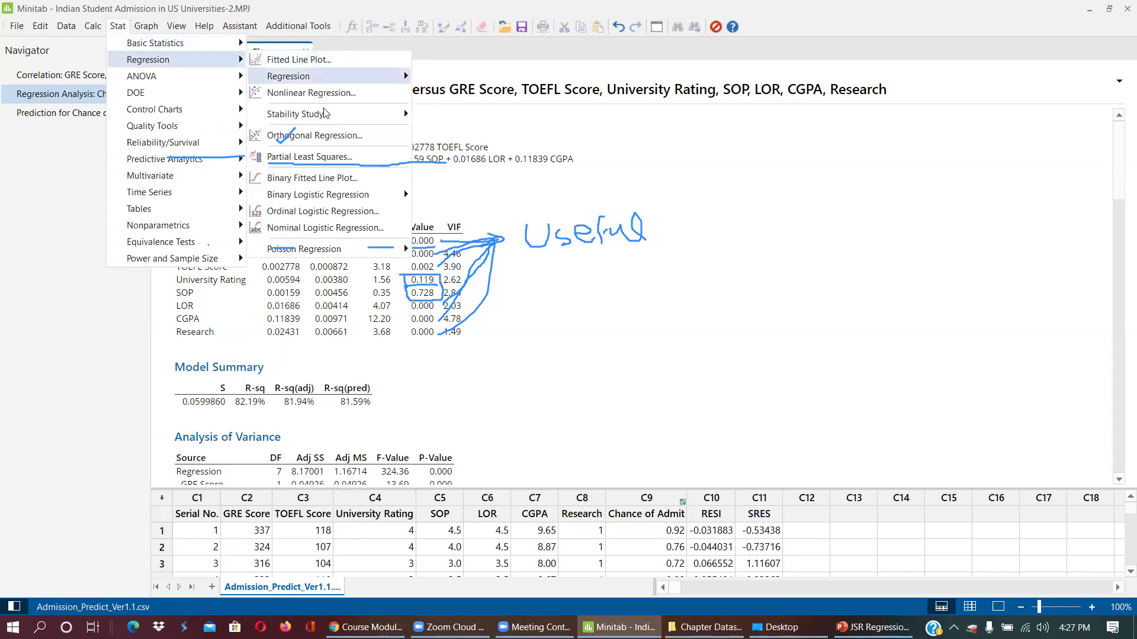
mouse_move(324, 115)
mouse_move(317, 78)
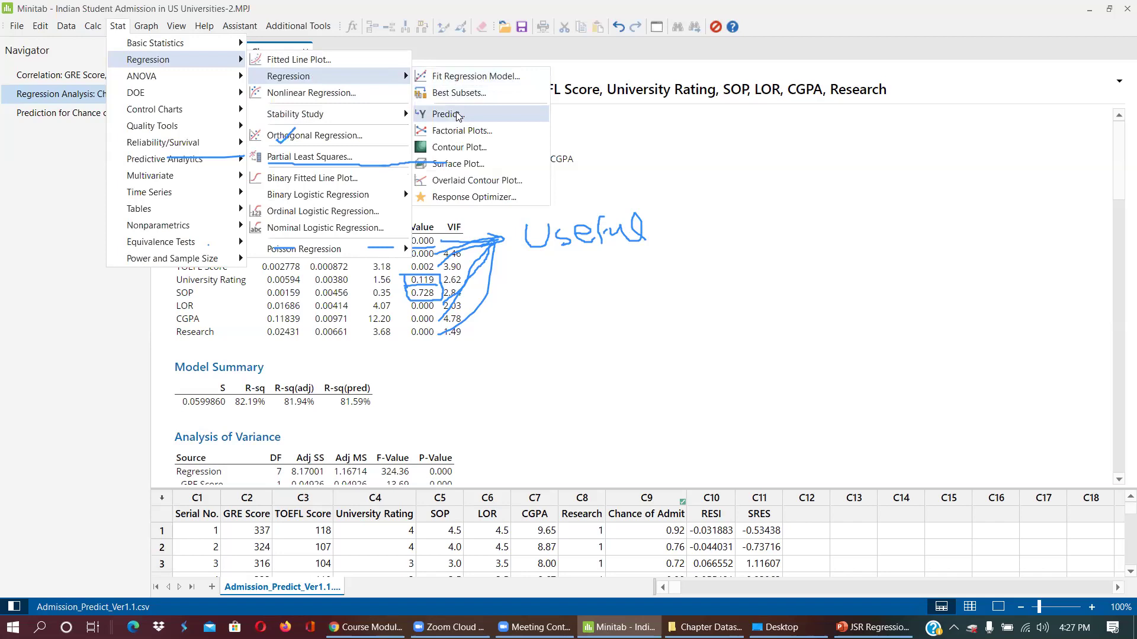
click(492, 104)
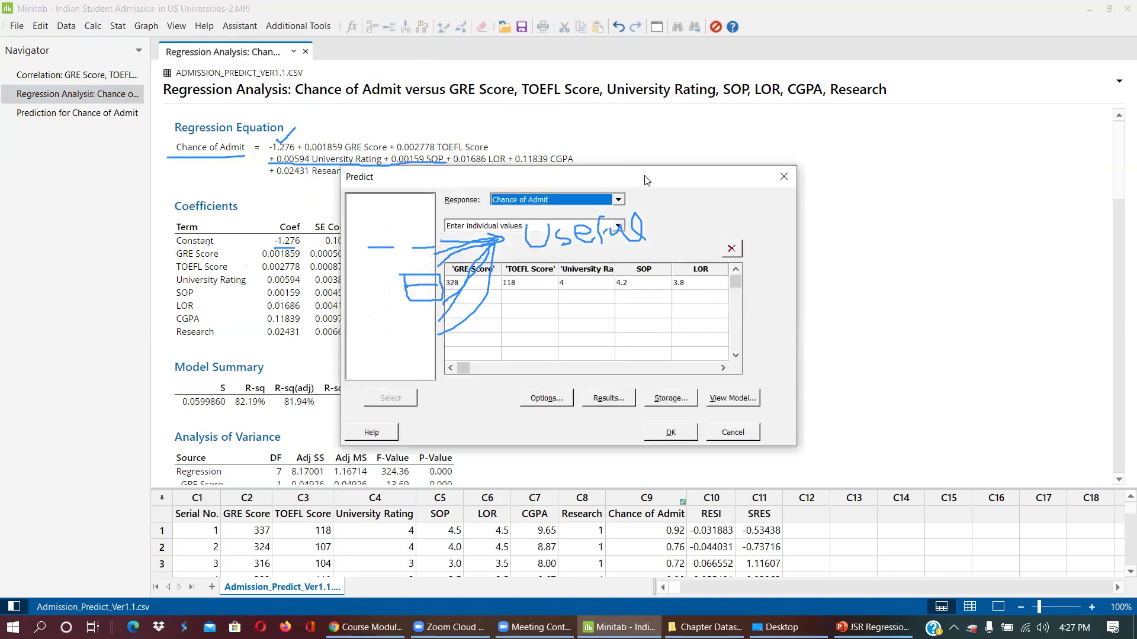
drag(646, 180, 546, 31)
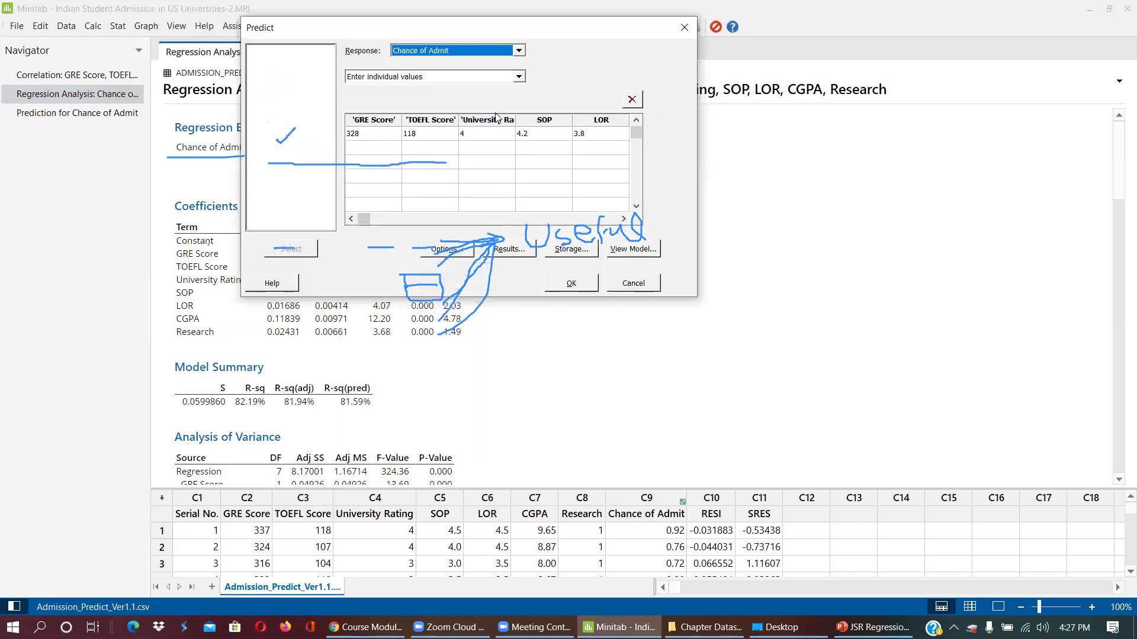
click(366, 149)
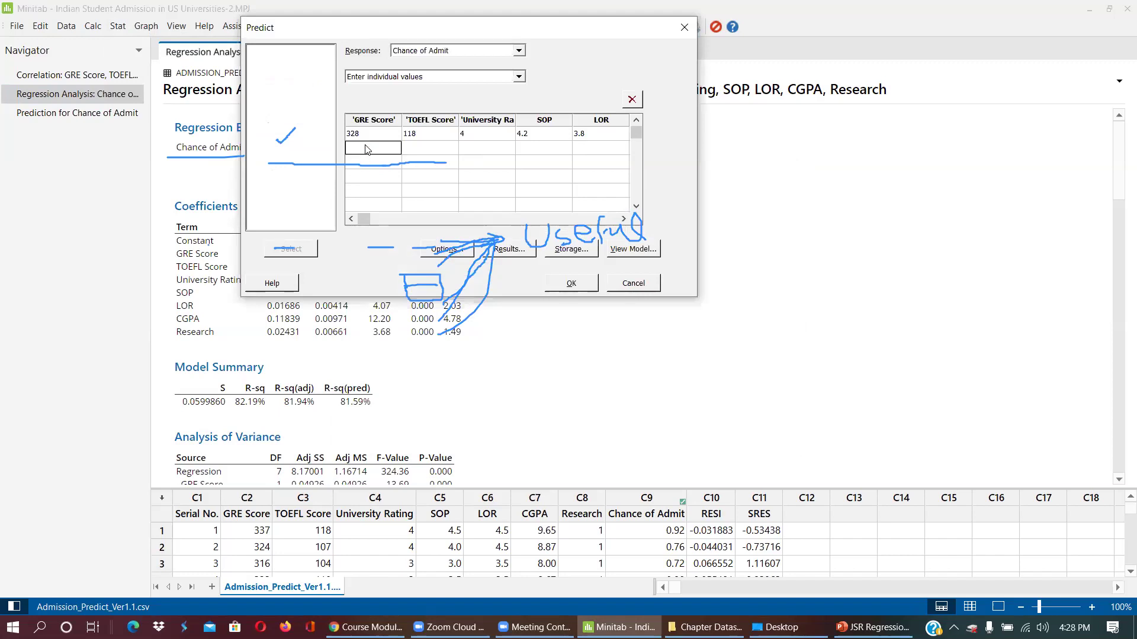
text(328)
click(413, 151)
text(118)
click(491, 149)
text(0)
Step: Complete the second row with SOP 0, LOR 3.8, CGPA 9.5 and Research 1, and run the prediction
click(543, 154)
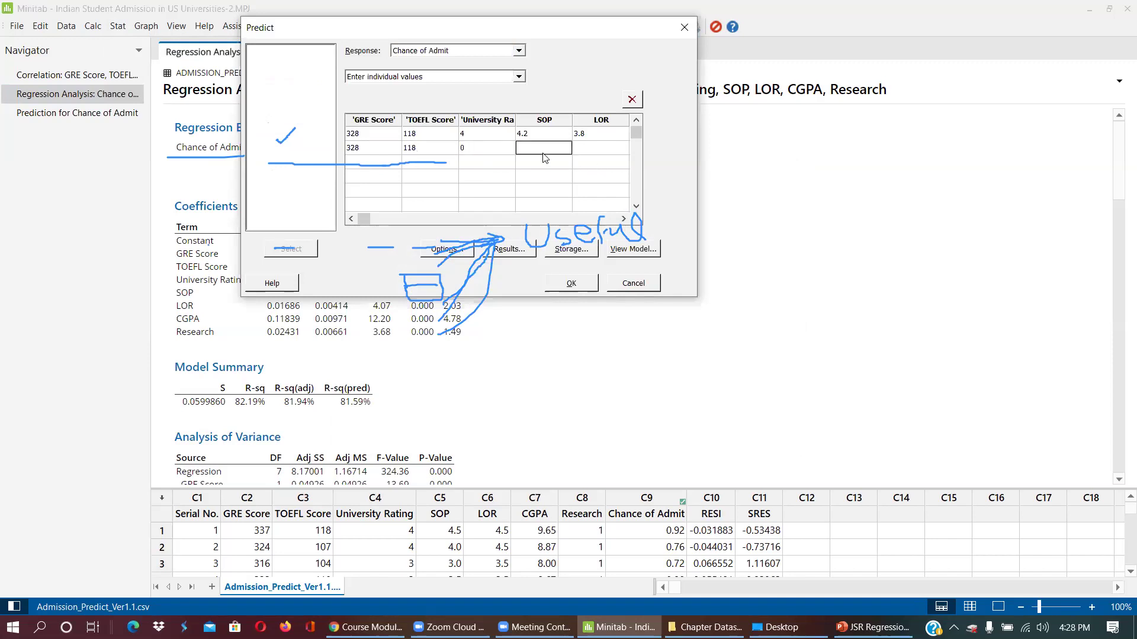
text(0)
click(623, 218)
click(540, 154)
text(3.8)
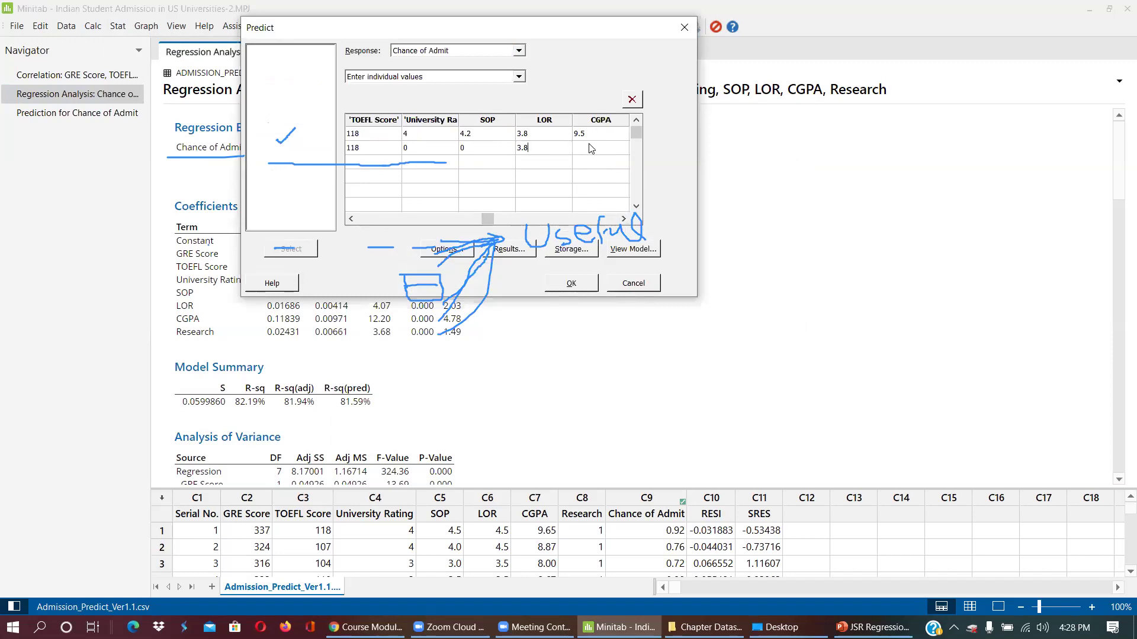
click(589, 146)
text(9.5)
click(621, 218)
click(602, 152)
text(1)
drag(618, 219, 365, 219)
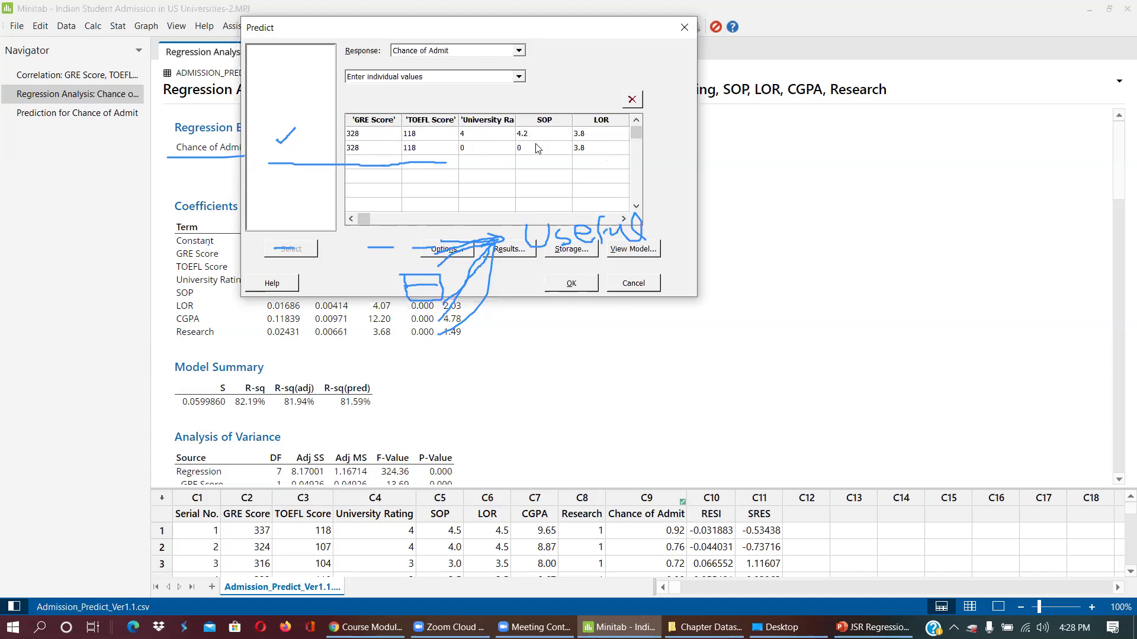
click(572, 283)
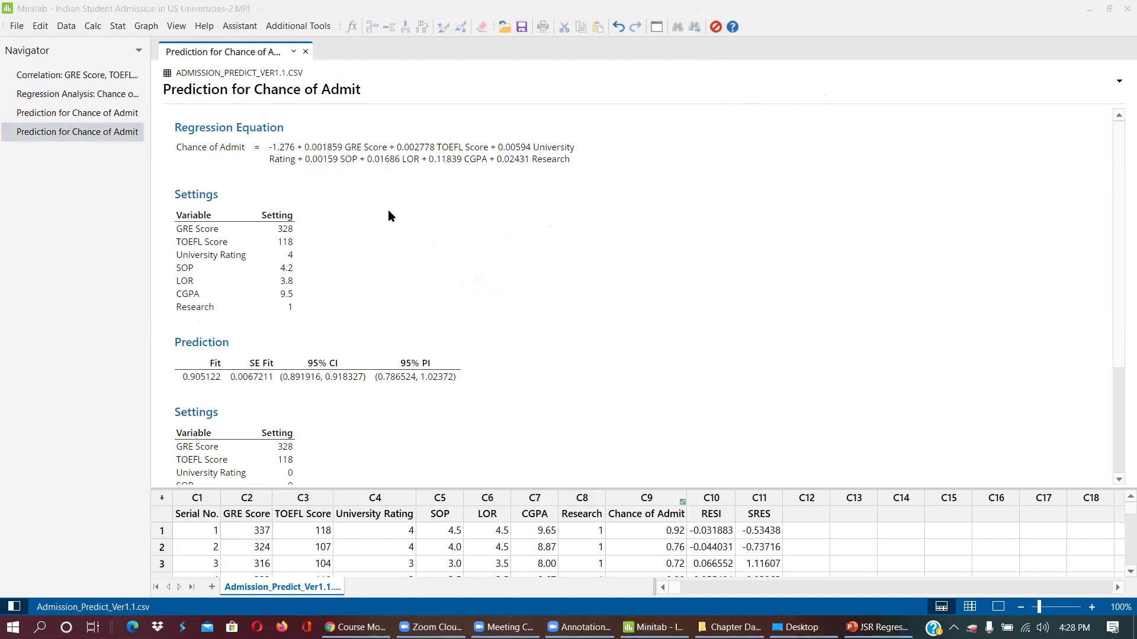
Step: Compare the settings and fitted values of the two predictions in the output
scroll(390, 225, down, 3)
scroll(388, 225, up, 3)
click(231, 230)
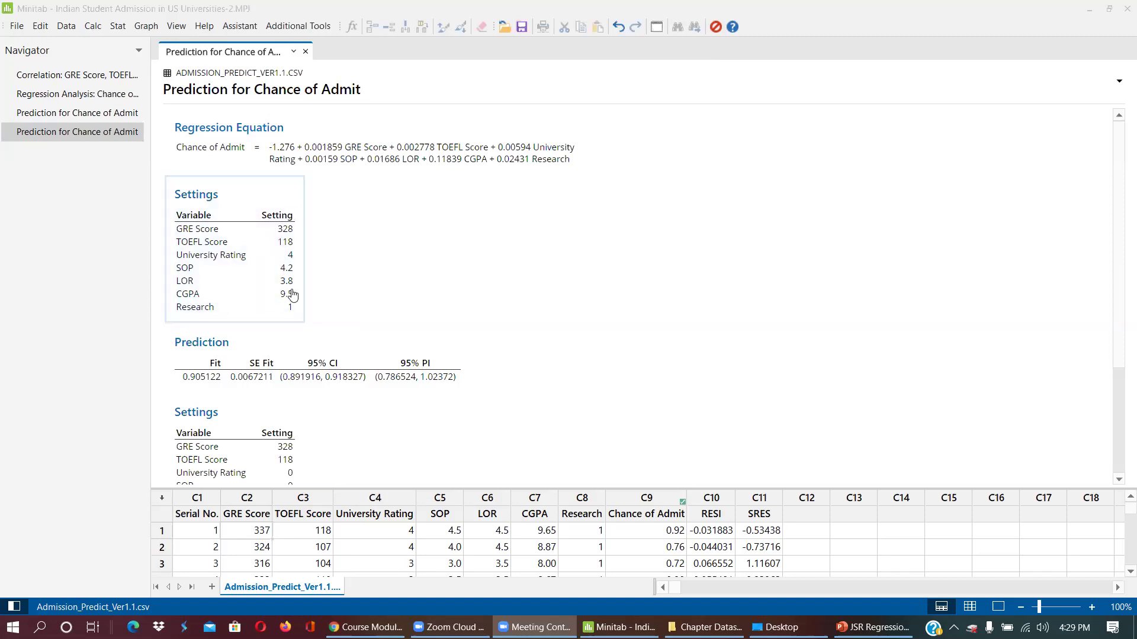
scroll(284, 280, down, 3)
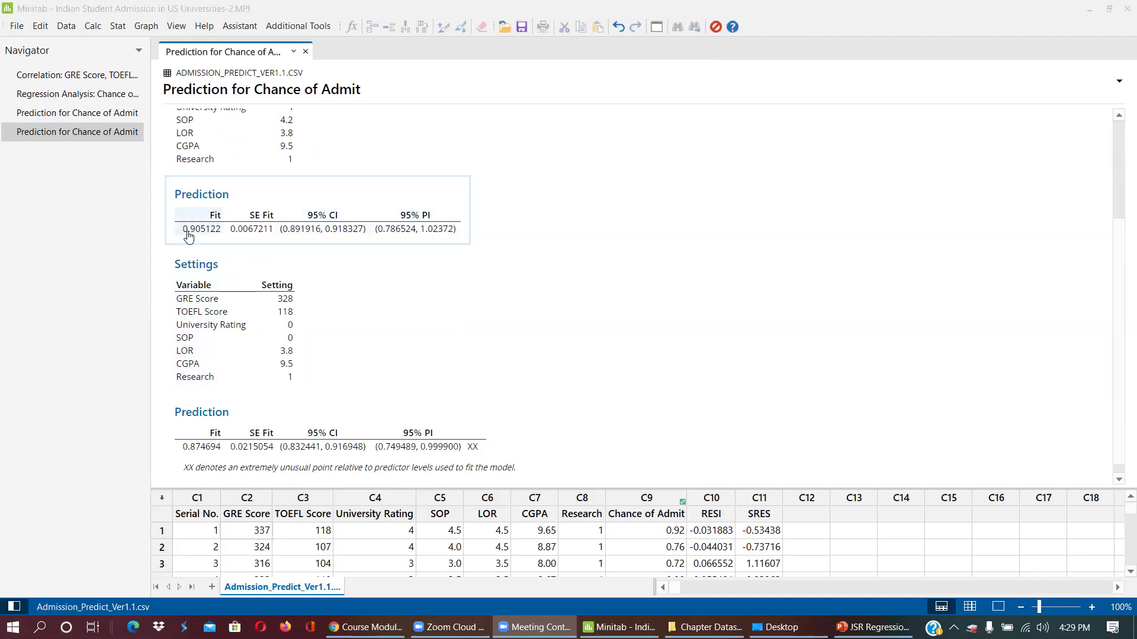
scroll(196, 232, down, 1)
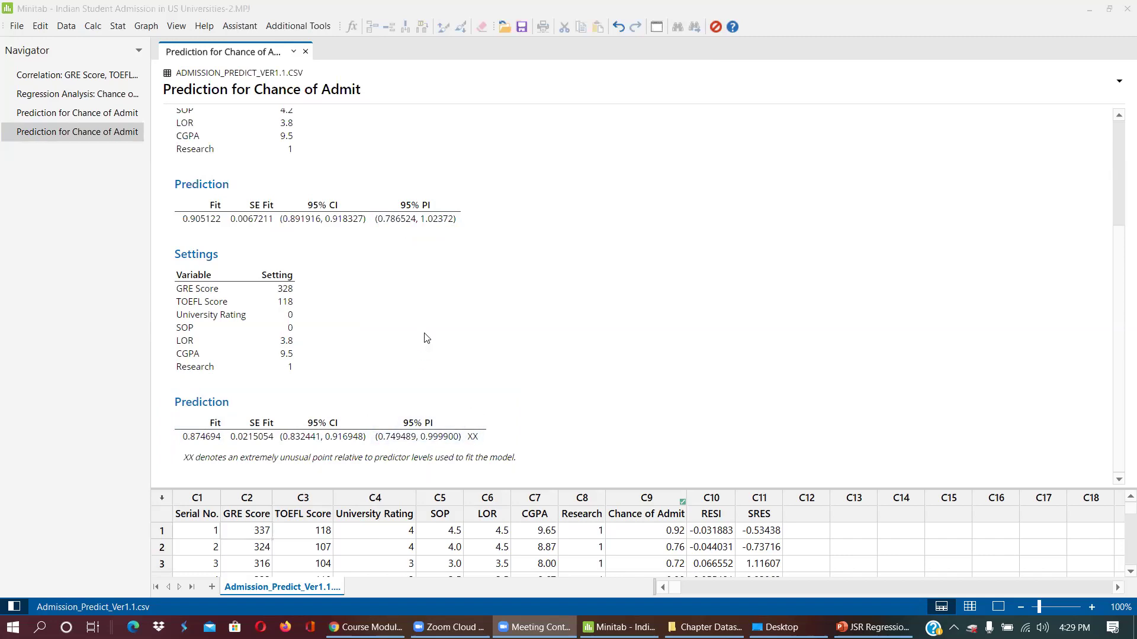
scroll(267, 185, up, 5)
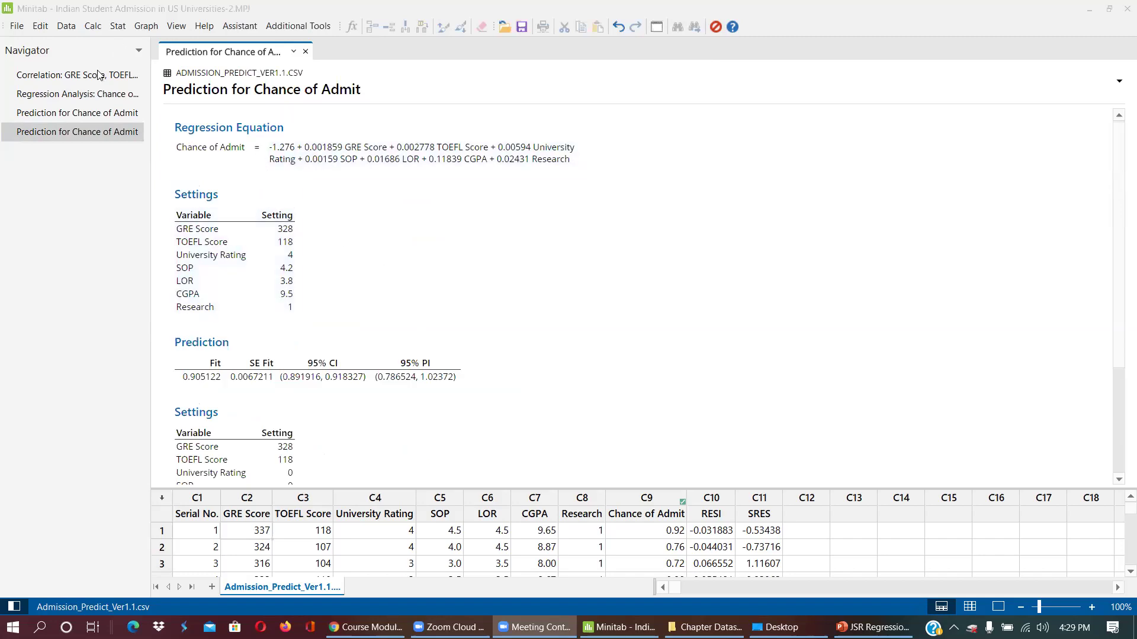
Step: Return to the regression analysis output, review the coefficients, and underline the R-sq value in the Model Summary
double_click(82, 96)
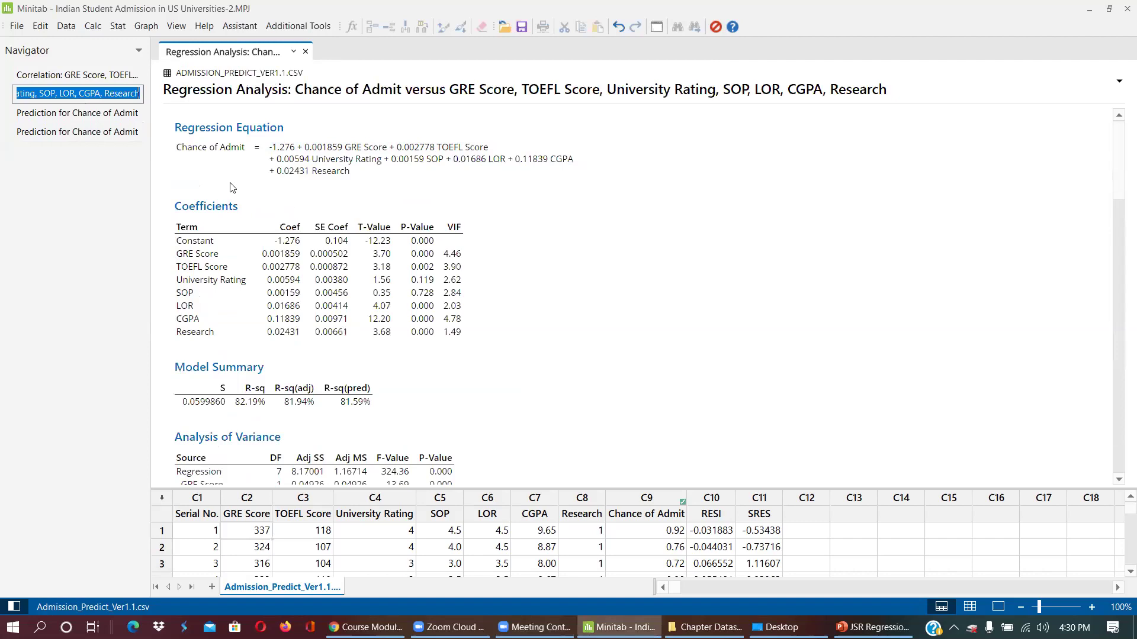
click(574, 261)
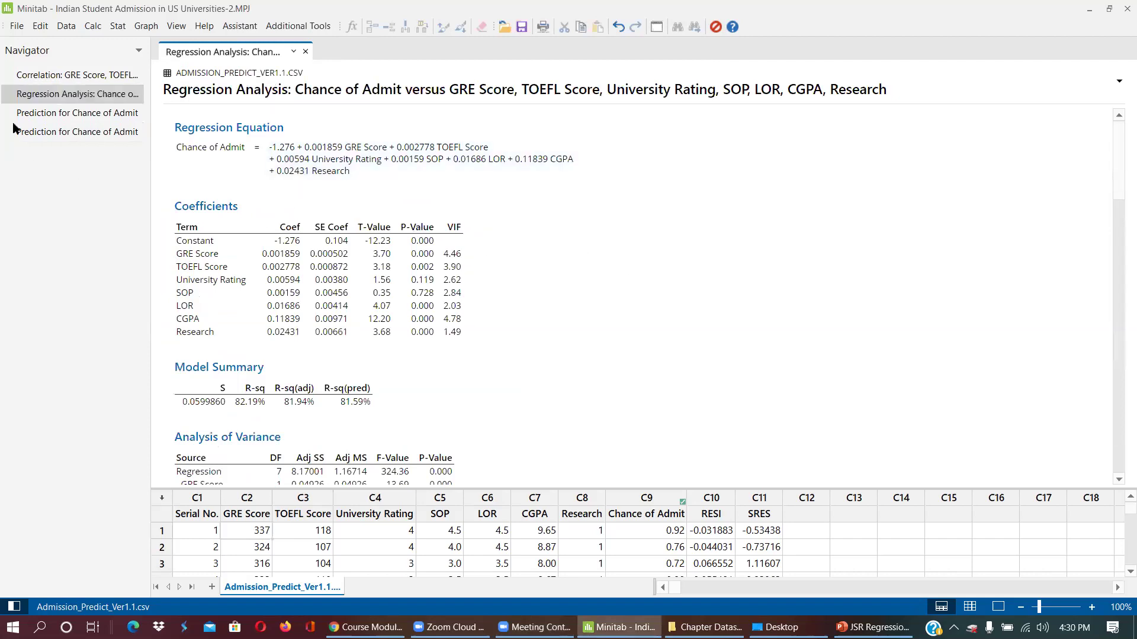
click(8, 97)
click(623, 309)
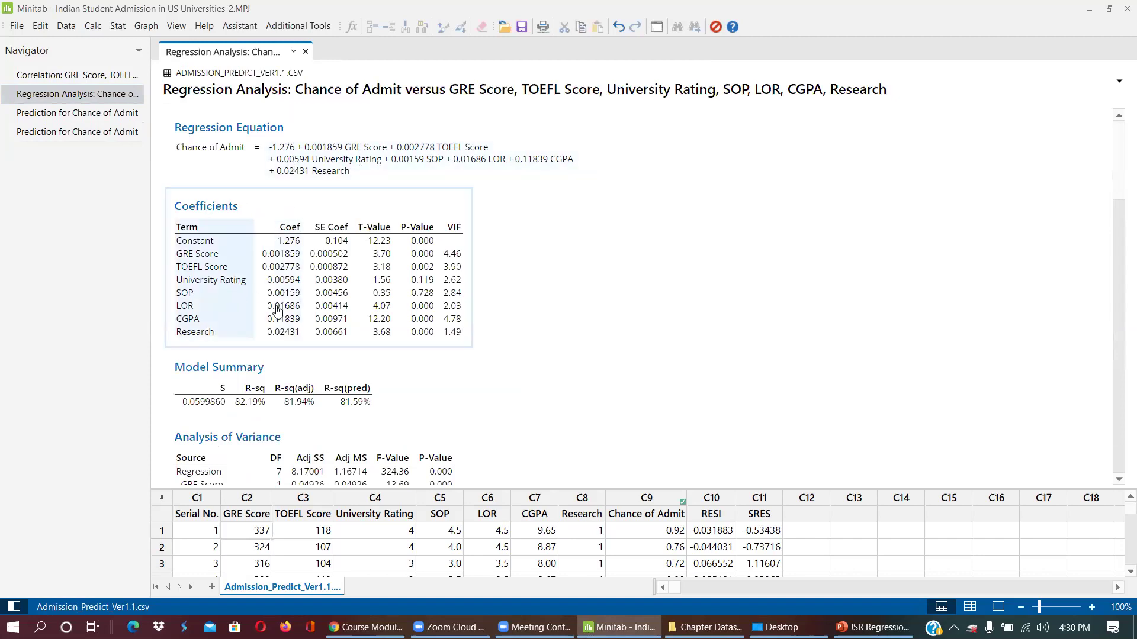
scroll(485, 249, down, 1)
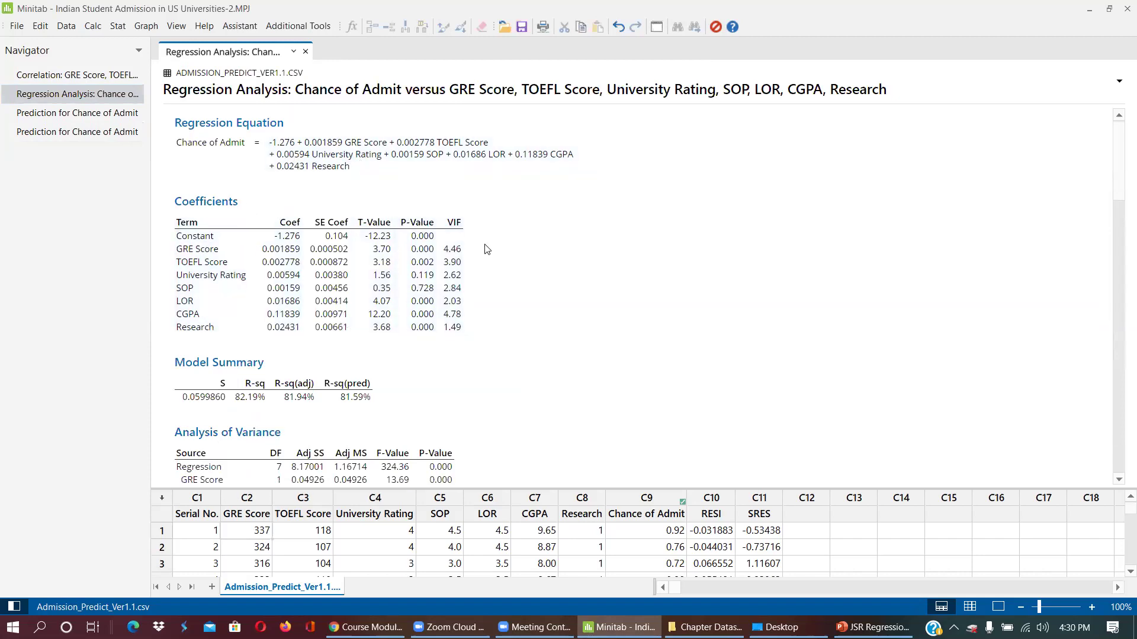
scroll(485, 249, down, 2)
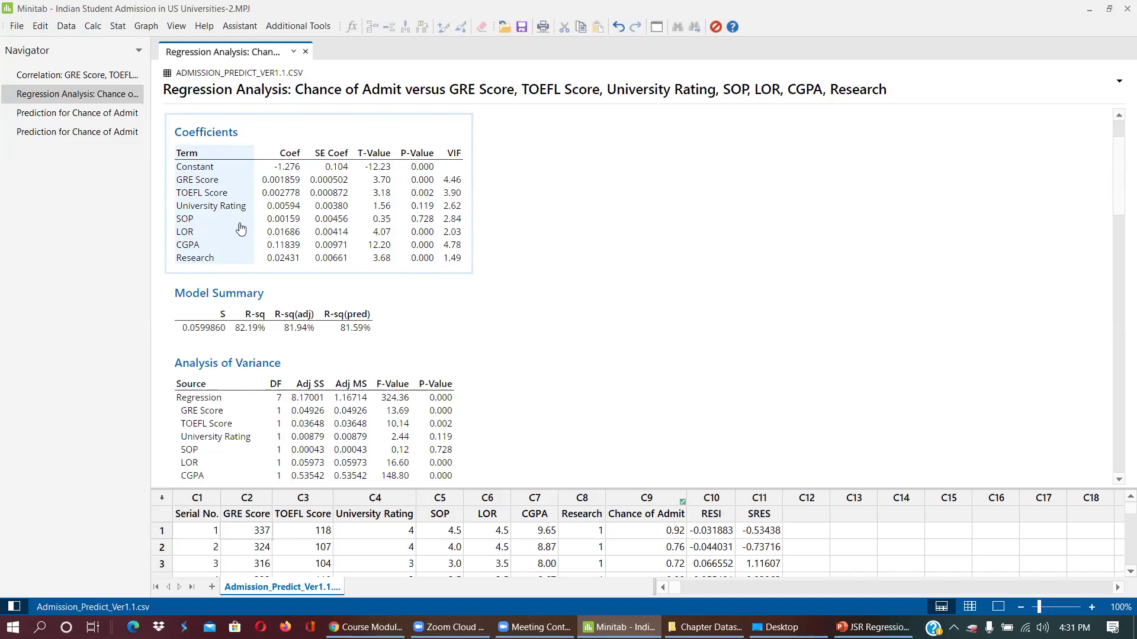
scroll(276, 265, down, 3)
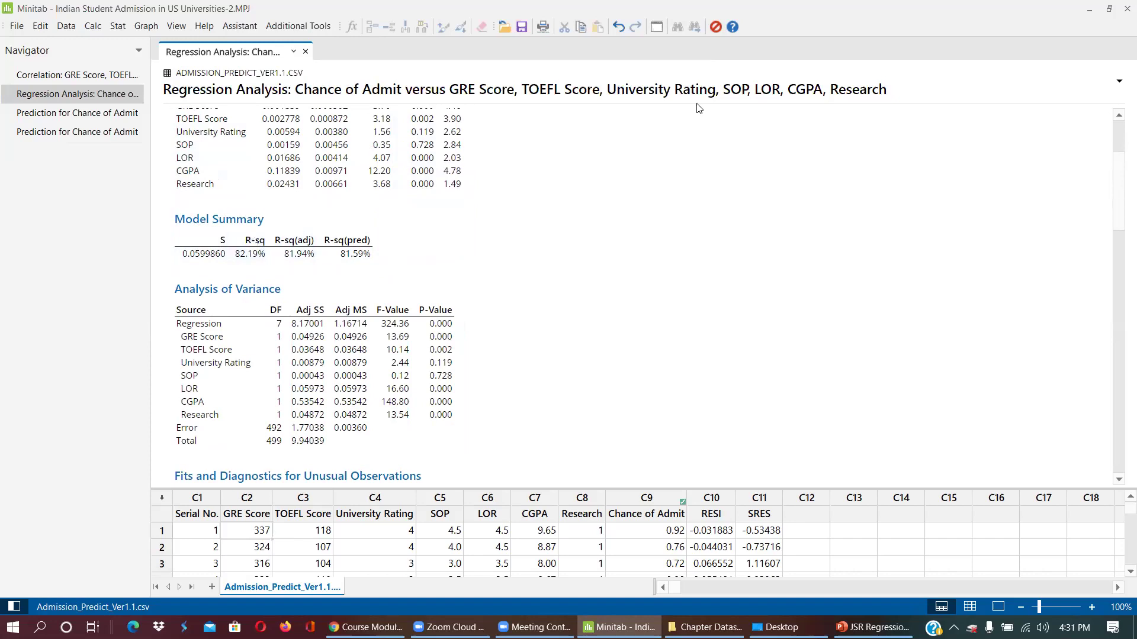
drag(232, 265, 269, 265)
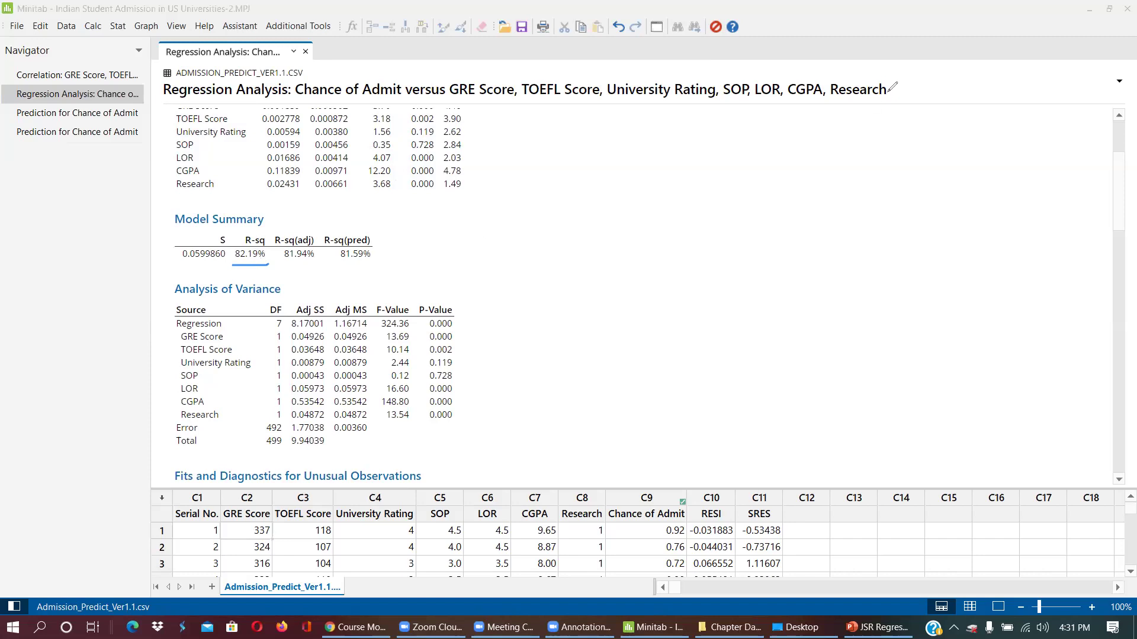
Step: Mark the University Rating and SOP rows in the Coefficients table, underline R-sq(adj) in the Model Summary, and clear the annotations
scroll(711, 231, up, 4)
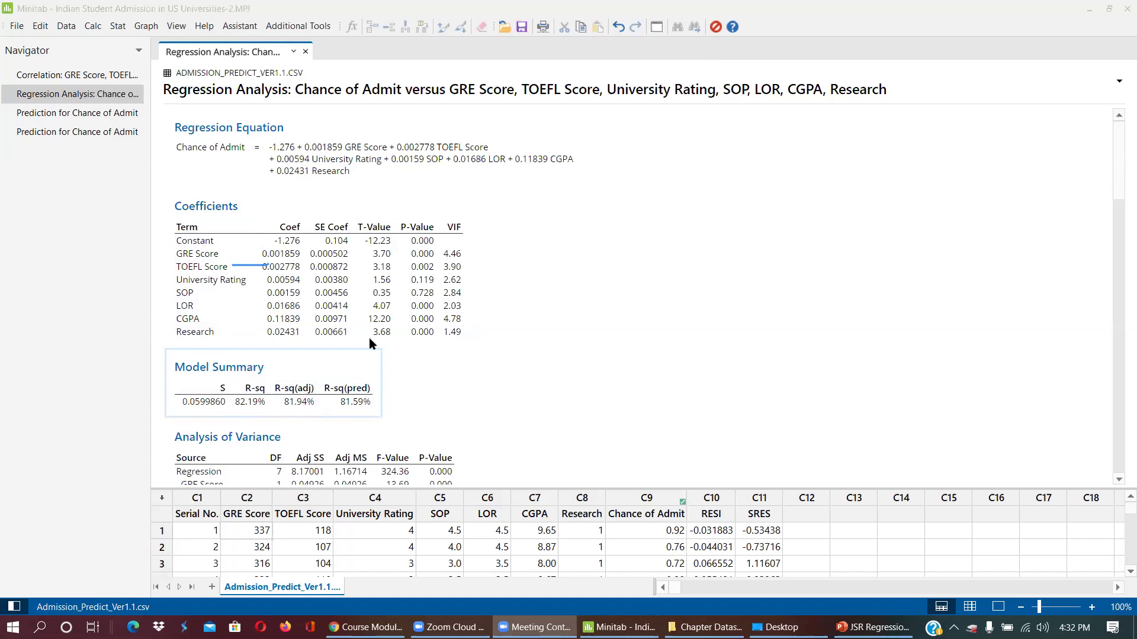
click(769, 7)
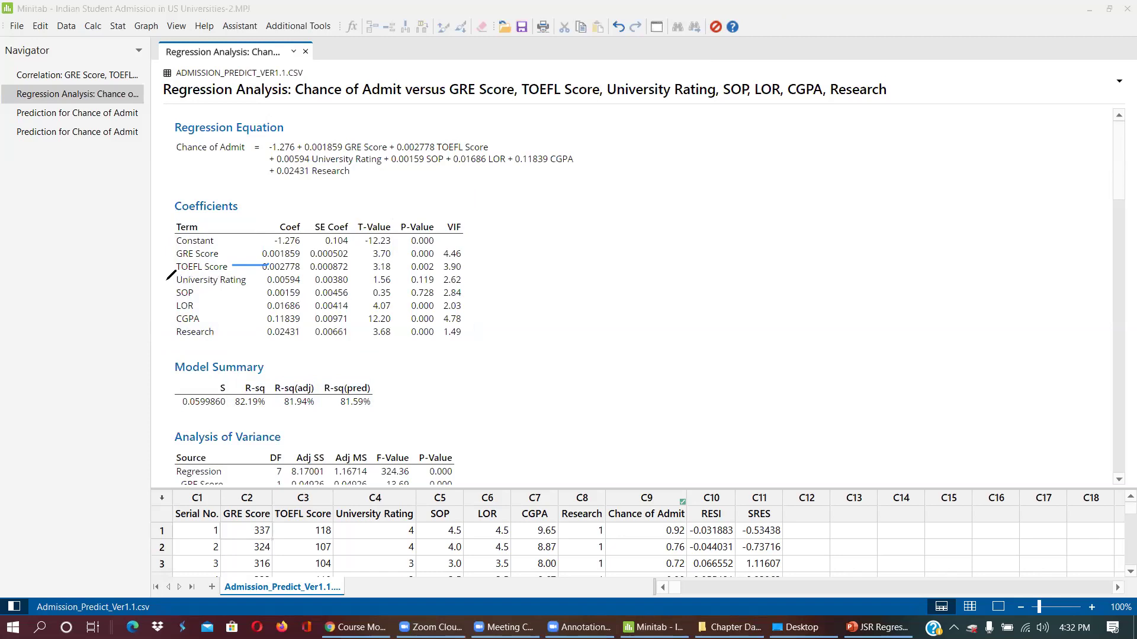
mouse_move(168, 277)
mouse_down()
mouse_move(162, 300)
mouse_move(174, 278)
mouse_up()
drag(285, 412, 315, 411)
mouse_move(166, 274)
mouse_down()
mouse_move(469, 273)
mouse_move(477, 282)
mouse_move(472, 295)
mouse_move(405, 306)
mouse_up()
mouse_move(482, 303)
mouse_down()
mouse_move(501, 268)
mouse_move(522, 305)
mouse_up()
drag(283, 416, 333, 412)
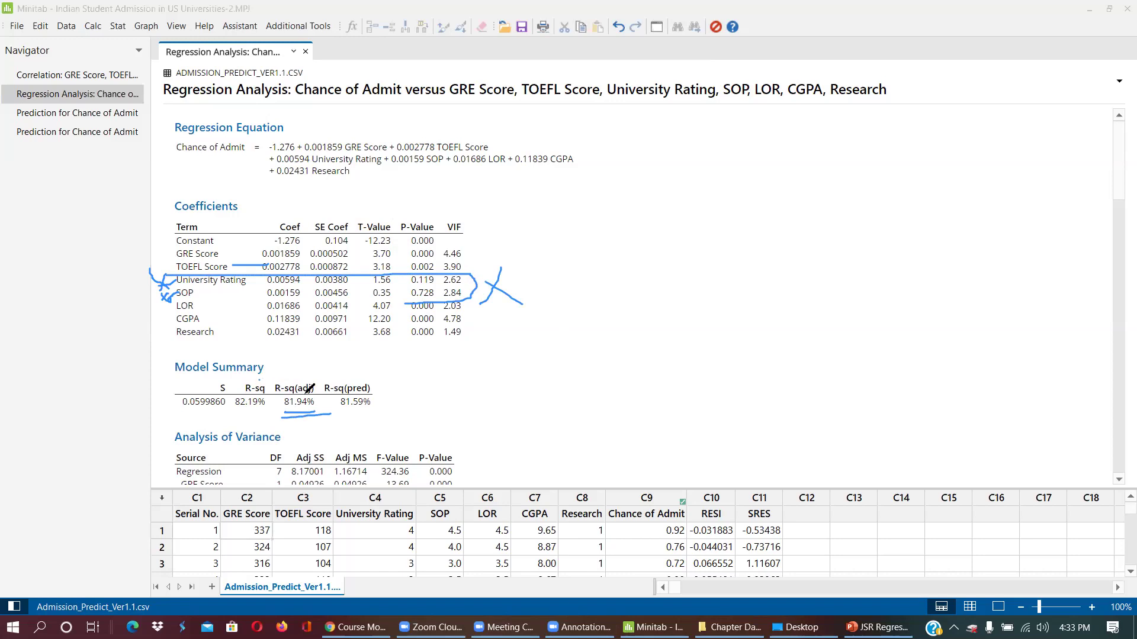
drag(260, 383, 265, 375)
key(Delete)
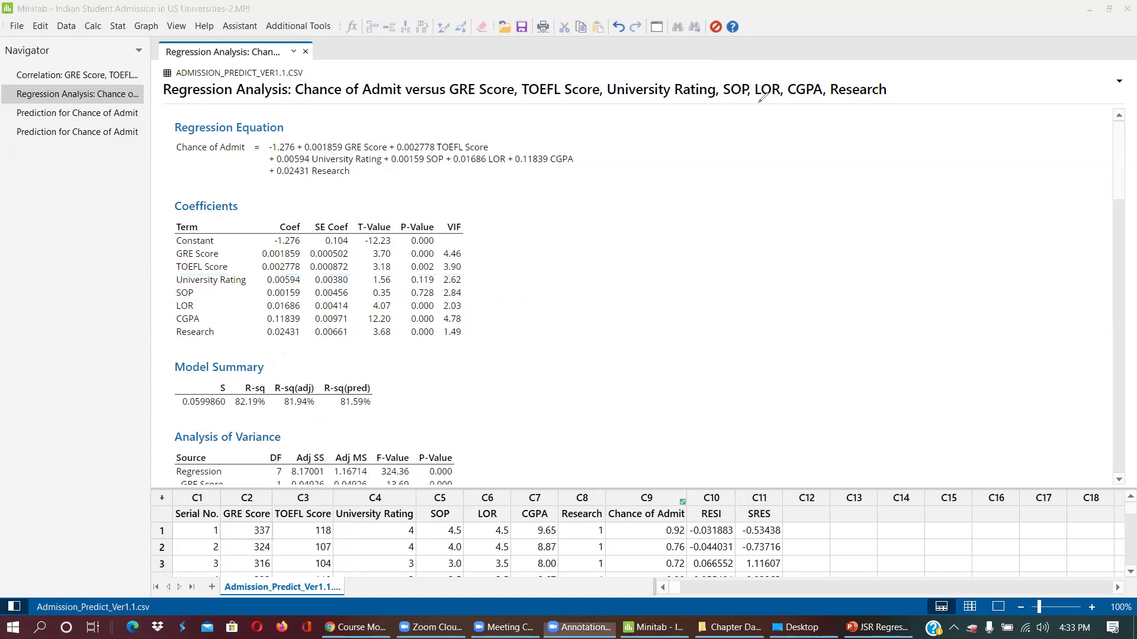
Step: Underline the Regression row in the Analysis of Variance table, draw an arrow from its P-value, and bracket the University Rating and SOP P-values
scroll(526, 338, down, 5)
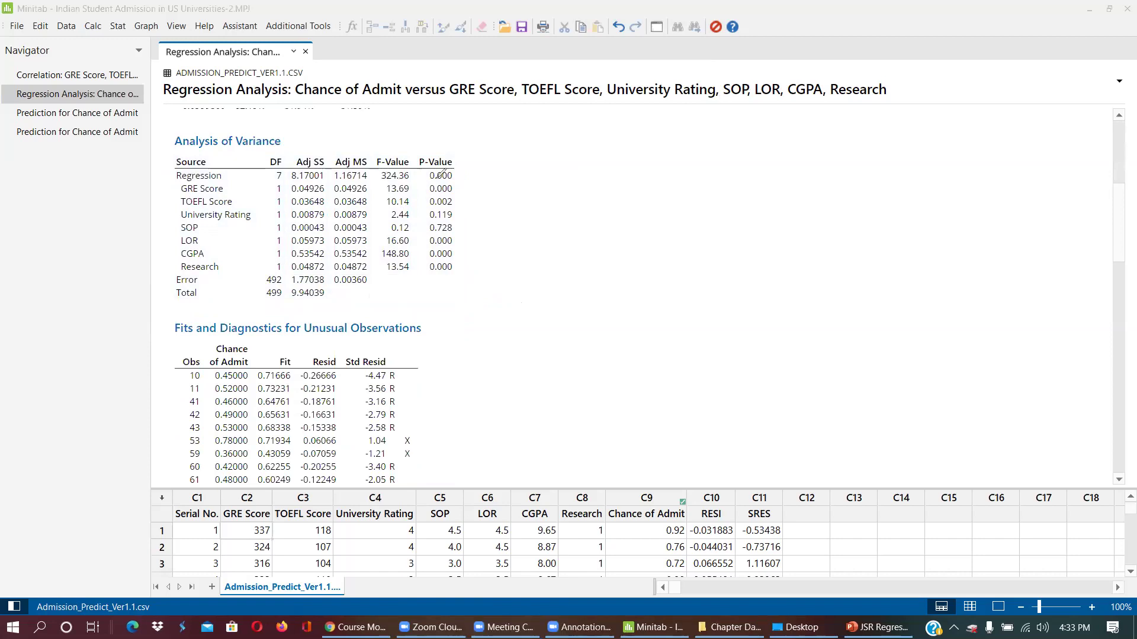
drag(212, 182, 453, 175)
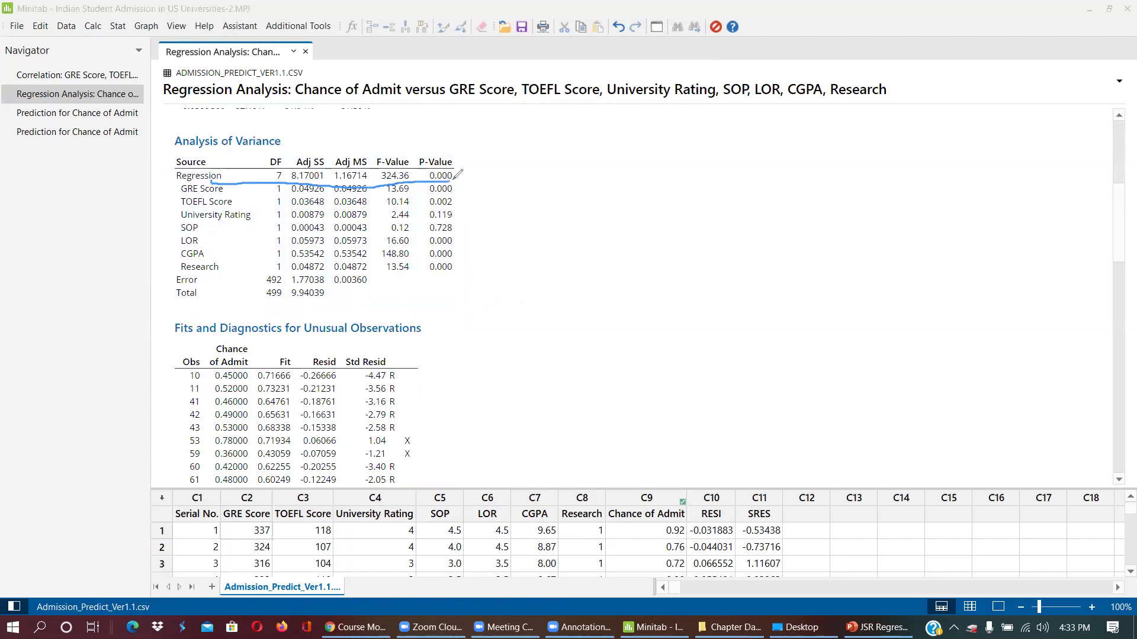
click(510, 175)
mouse_move(453, 174)
mouse_down()
mouse_move(494, 171)
mouse_move(479, 177)
mouse_up()
drag(423, 209, 456, 224)
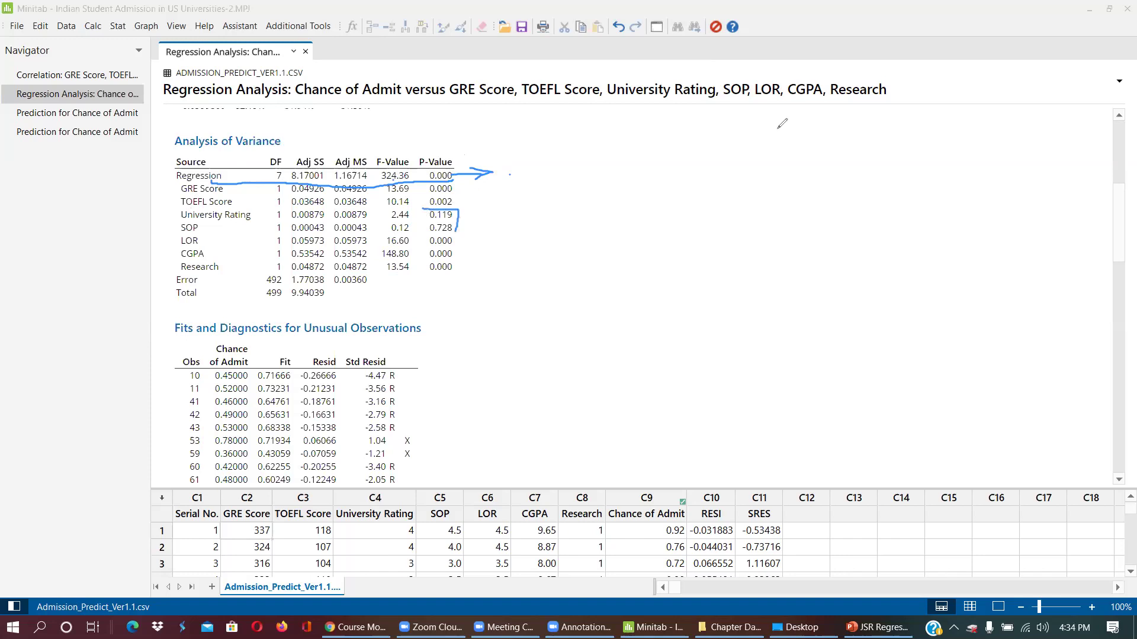
Step: Examine the Fits and Diagnostics for Unusual Observations table and the residual plots below it
scroll(571, 233, down, 4)
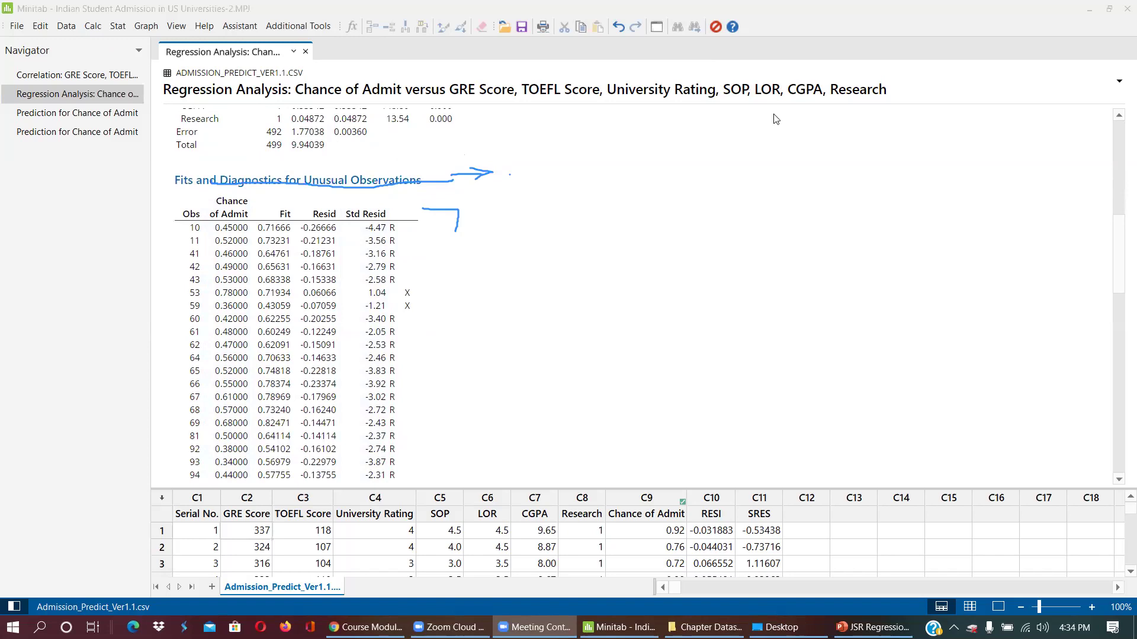
scroll(406, 236, down, 2)
scroll(432, 185, down, 8)
scroll(430, 188, up, 7)
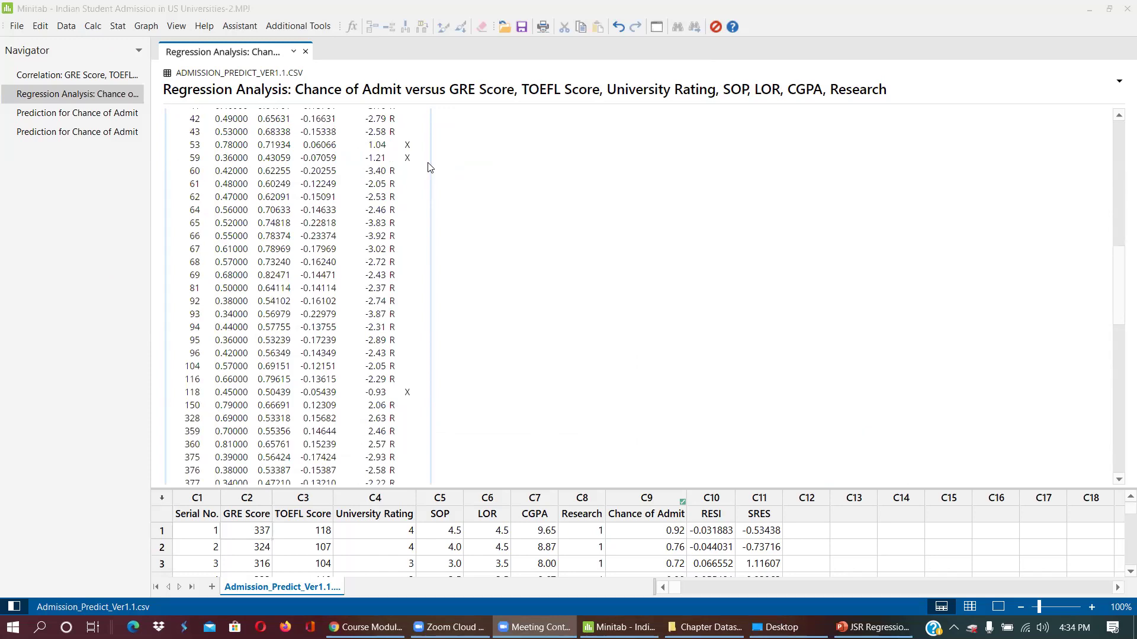
scroll(417, 188, up, 3)
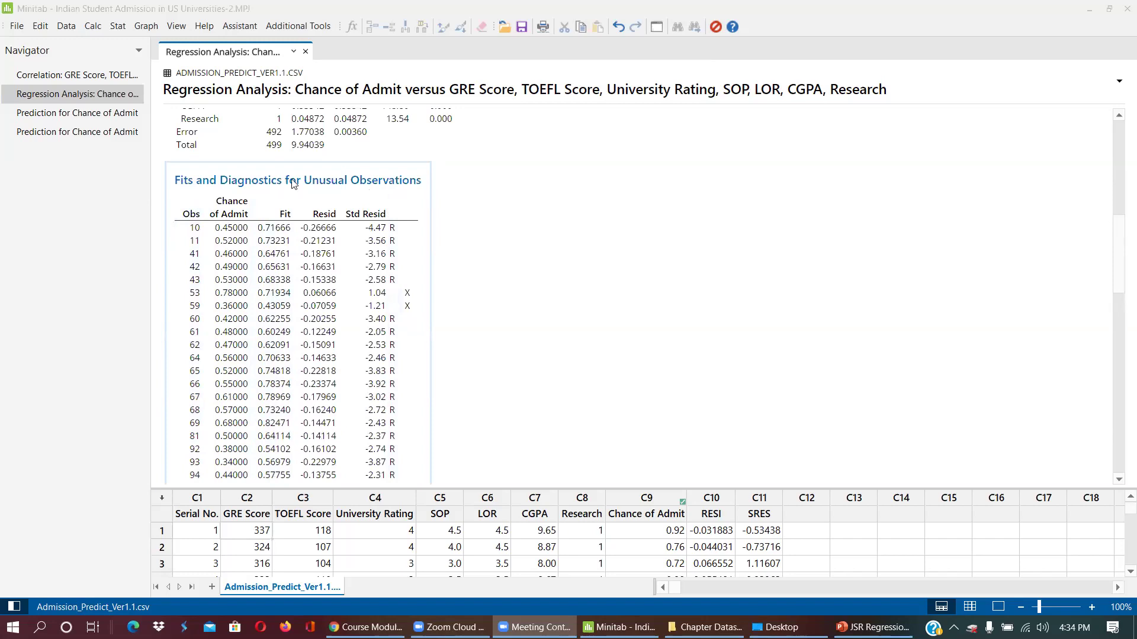
mouse_move(397, 183)
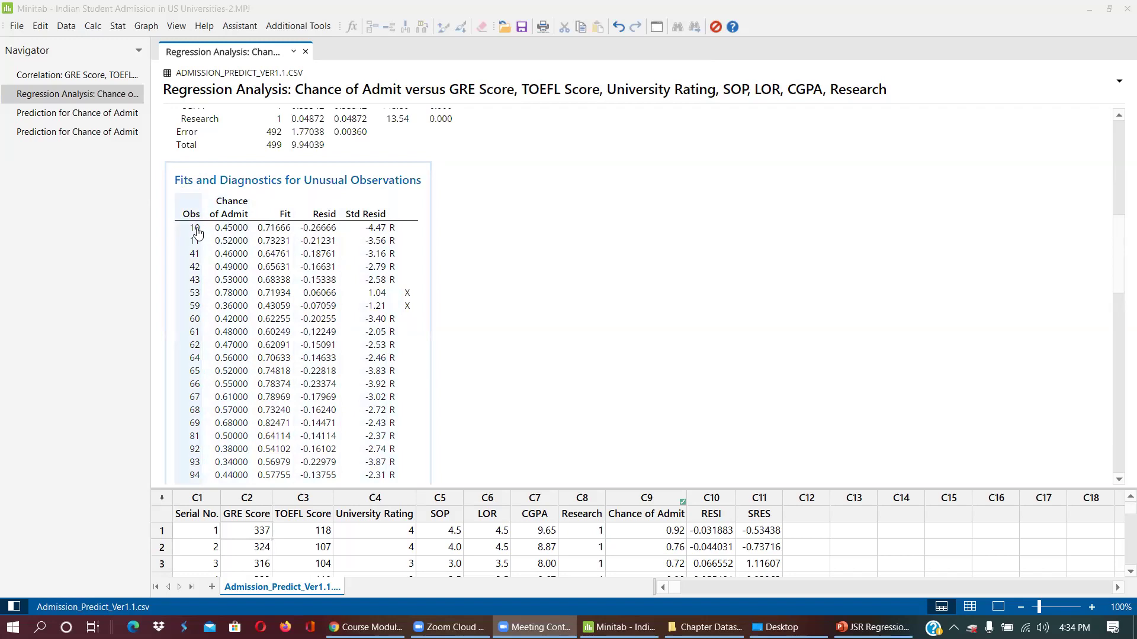
scroll(197, 233, down, 12)
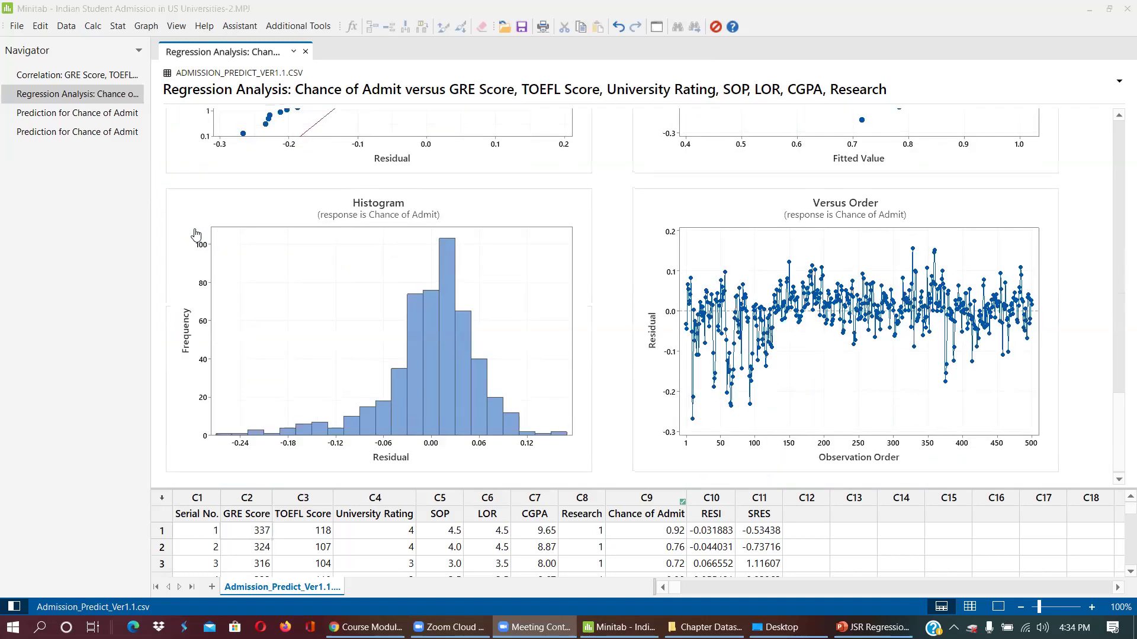
scroll(197, 233, up, 7)
scroll(197, 233, up, 6)
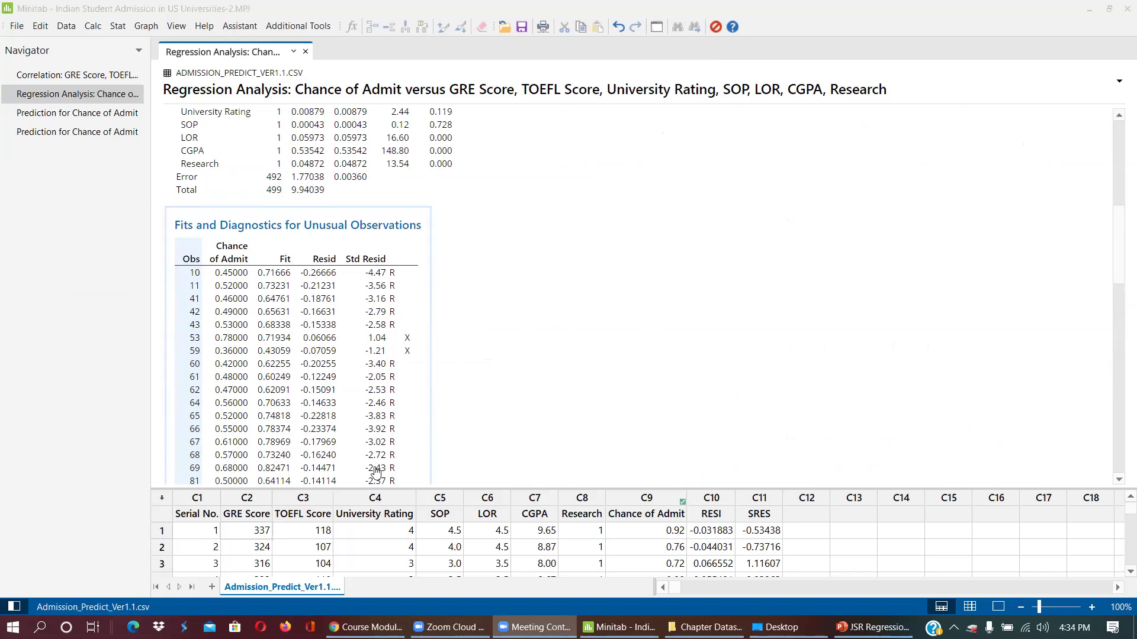
Step: Enlarge the worksheet area and inspect unusual observation 10's scores, CGPA and Chance of Admit in the data
drag(612, 490, 598, 371)
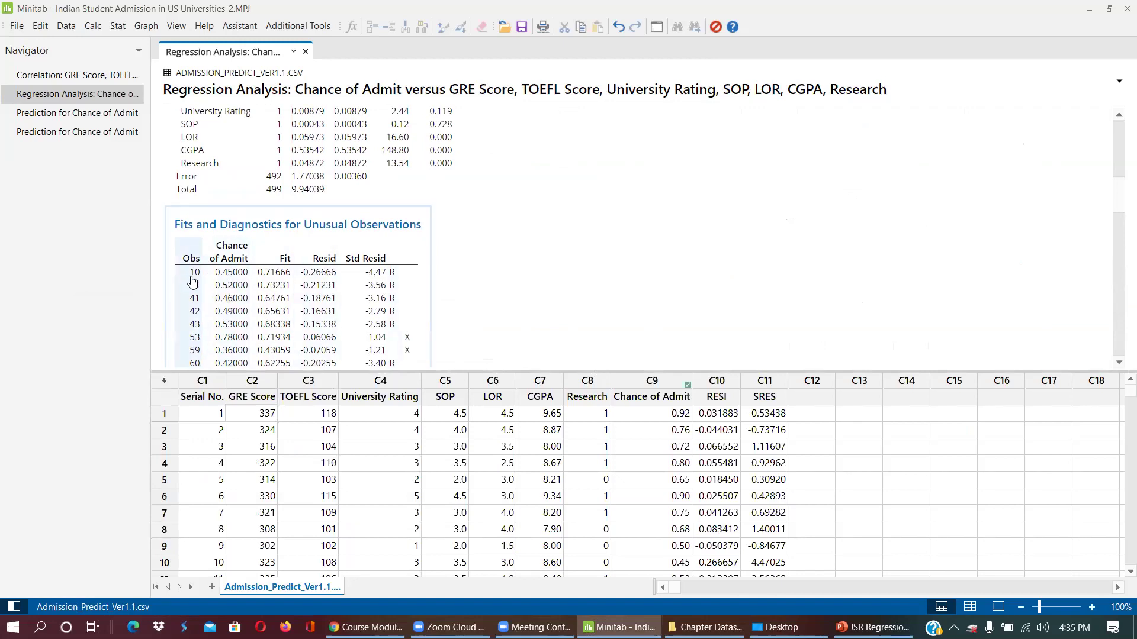
scroll(237, 478, down, 1)
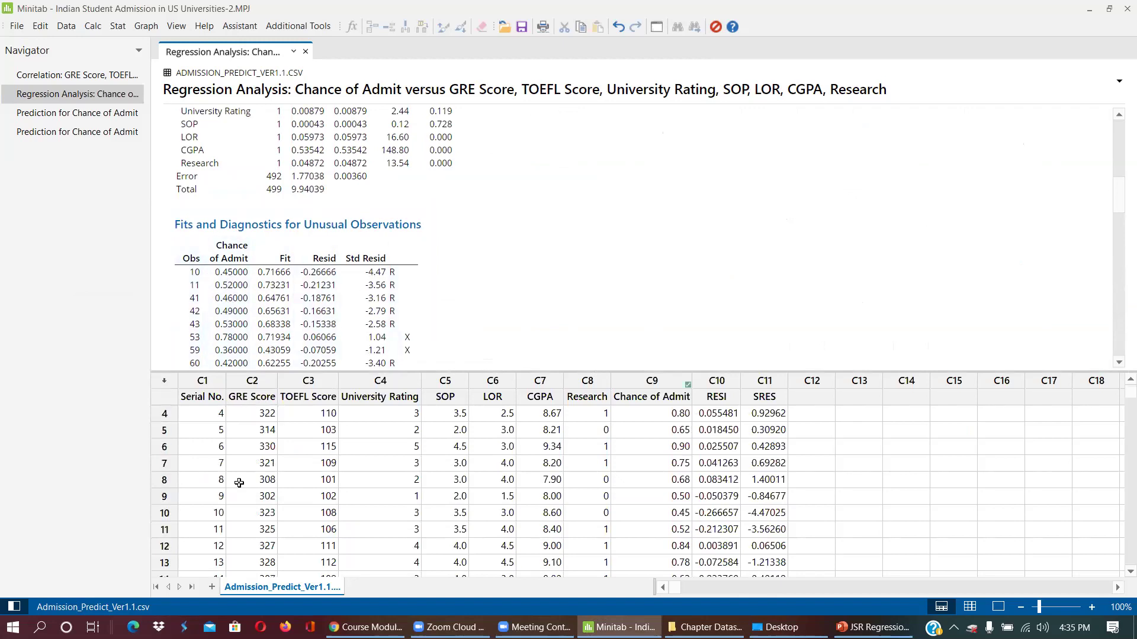
click(212, 517)
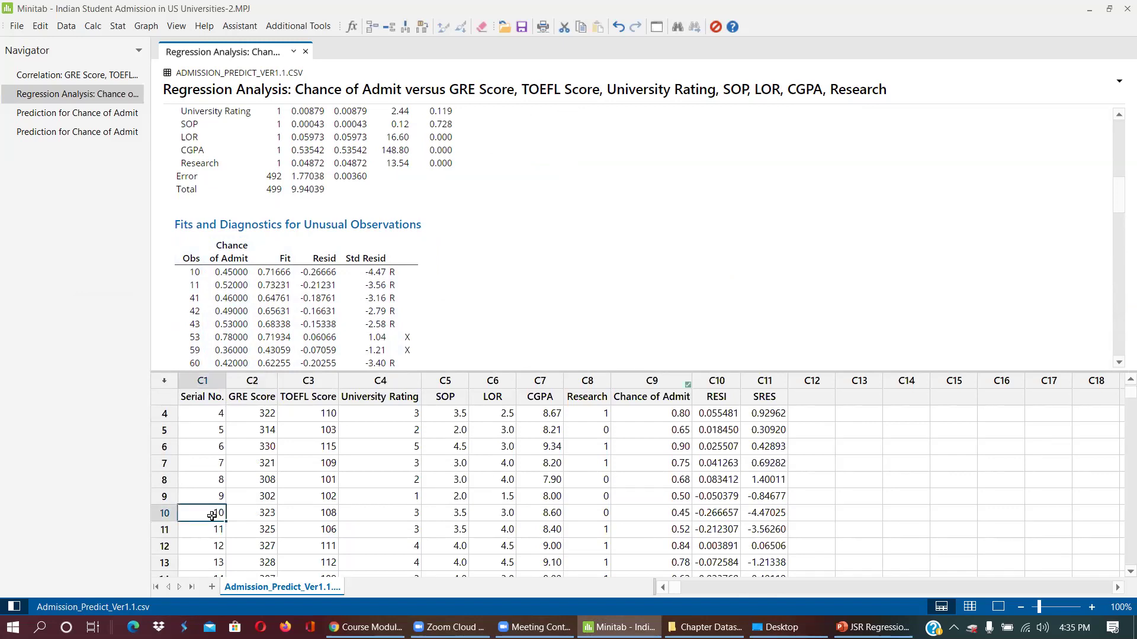
click(263, 515)
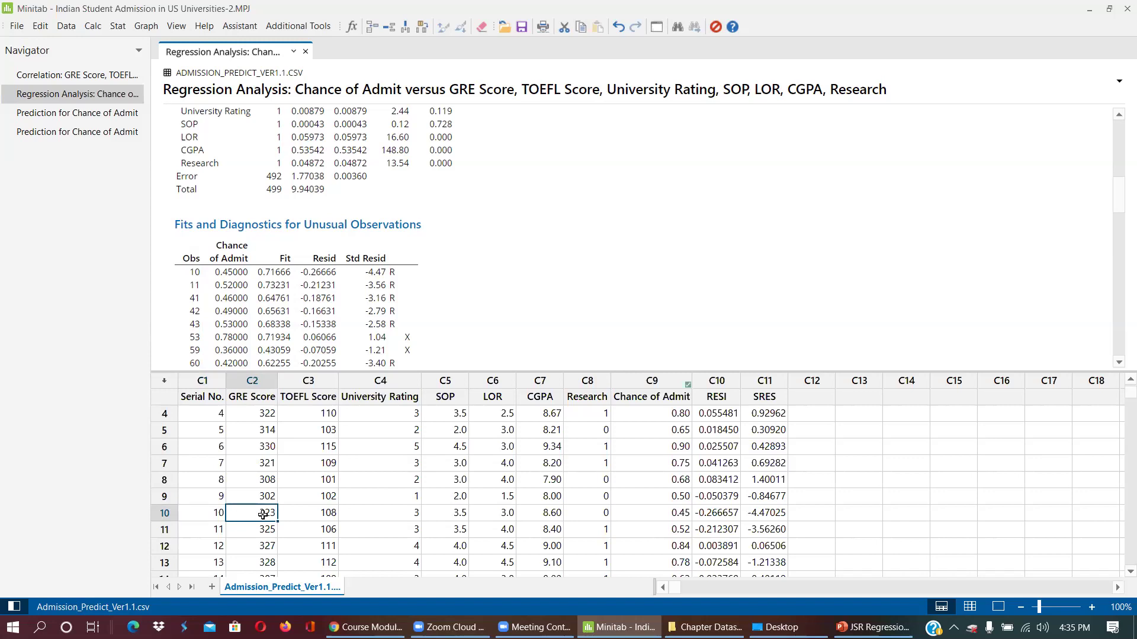
click(310, 514)
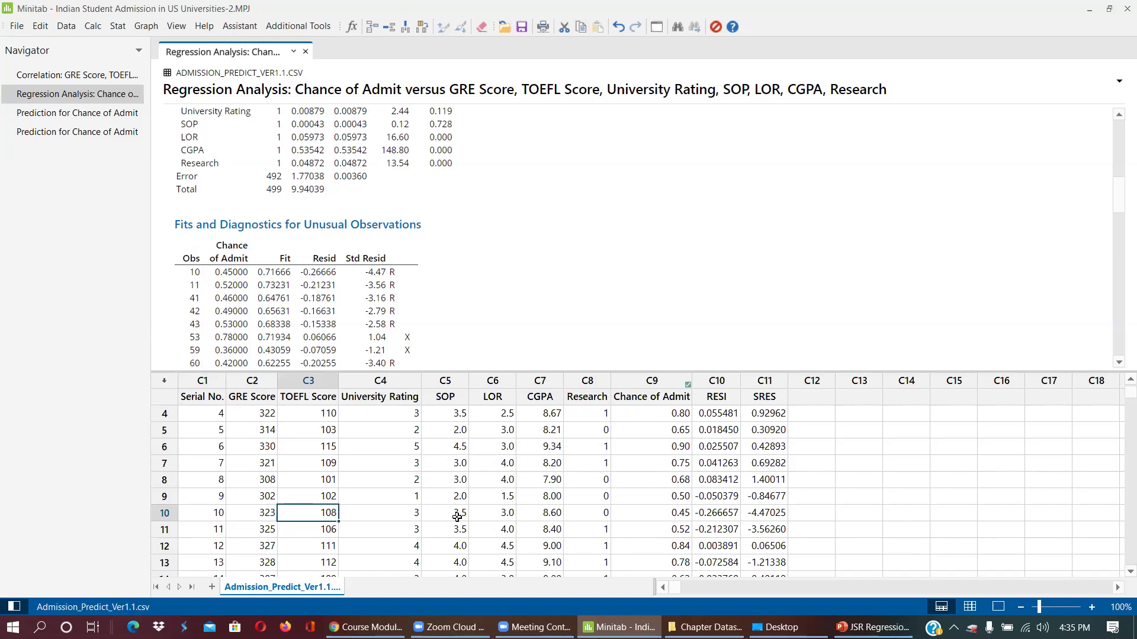
click(394, 518)
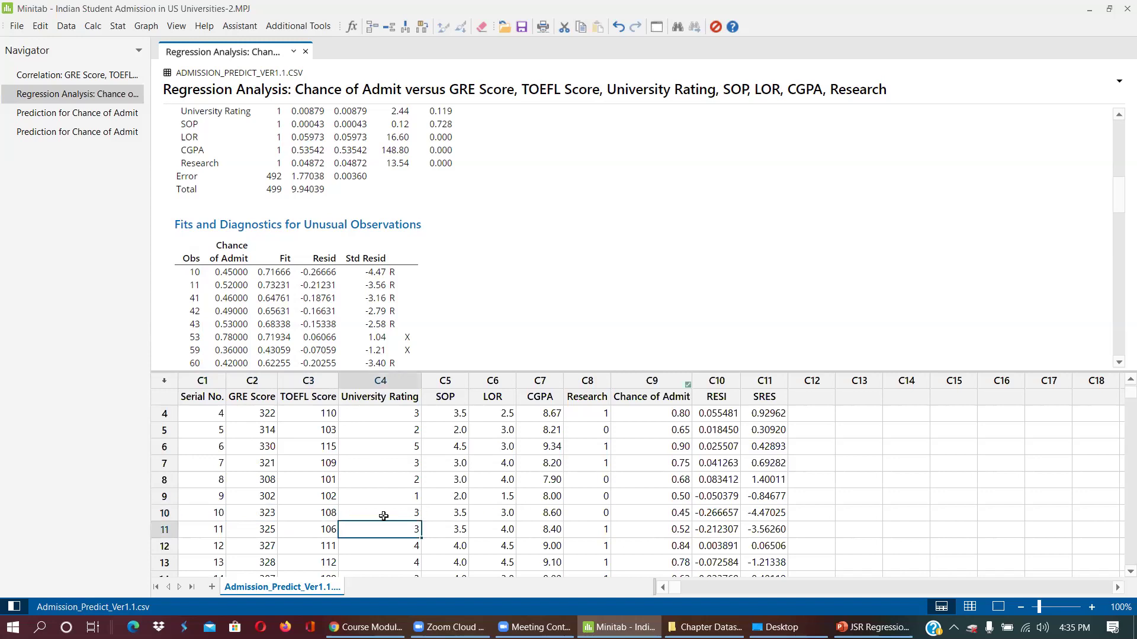
click(547, 513)
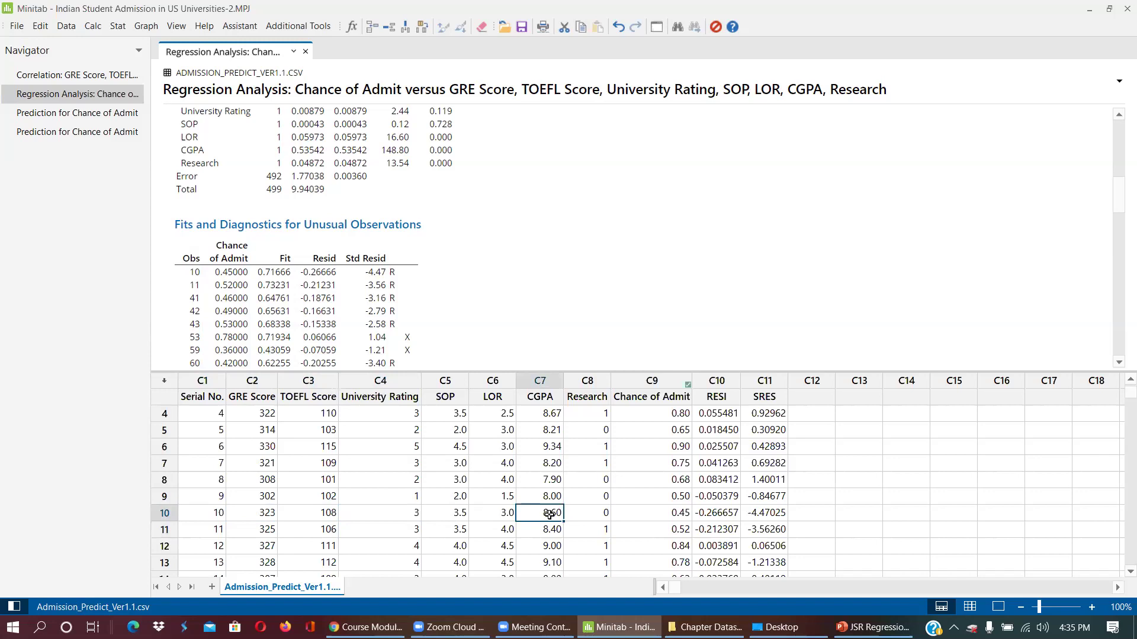
click(663, 512)
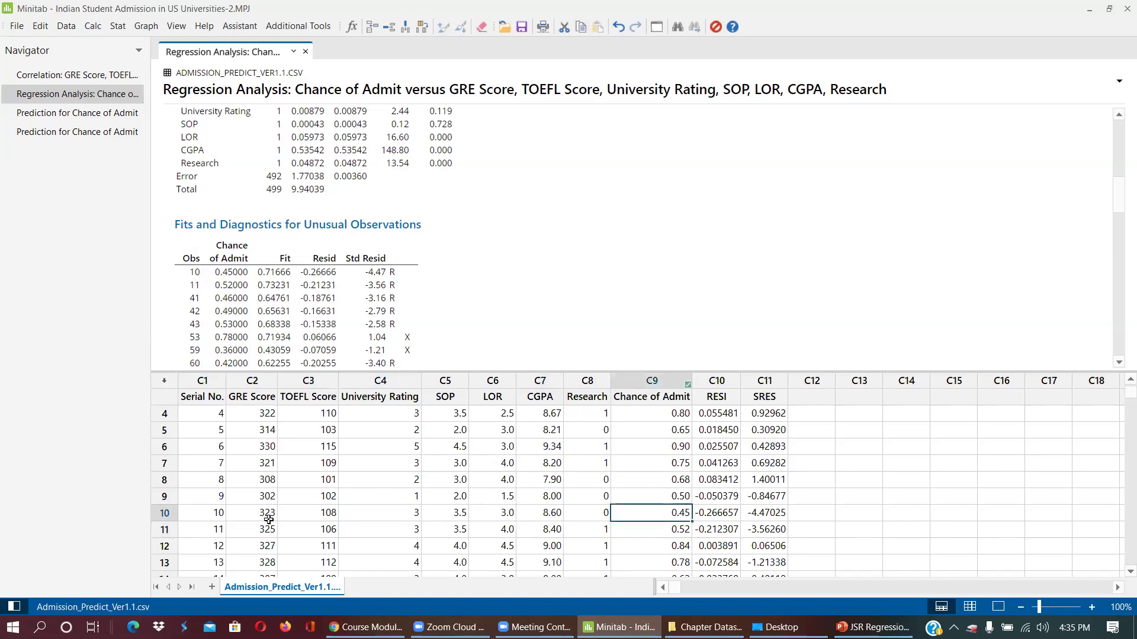
Step: Highlight worksheet row 10 from Serial No. through Chance of Admit
click(188, 513)
drag(189, 513, 656, 513)
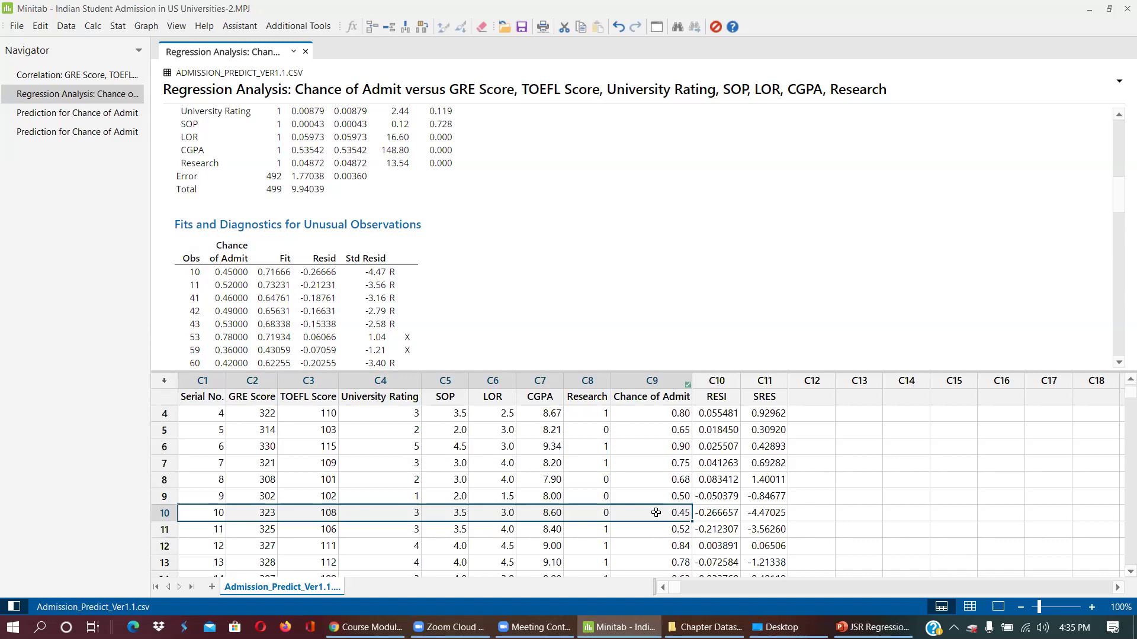
click(679, 512)
click(195, 513)
drag(195, 513, 662, 514)
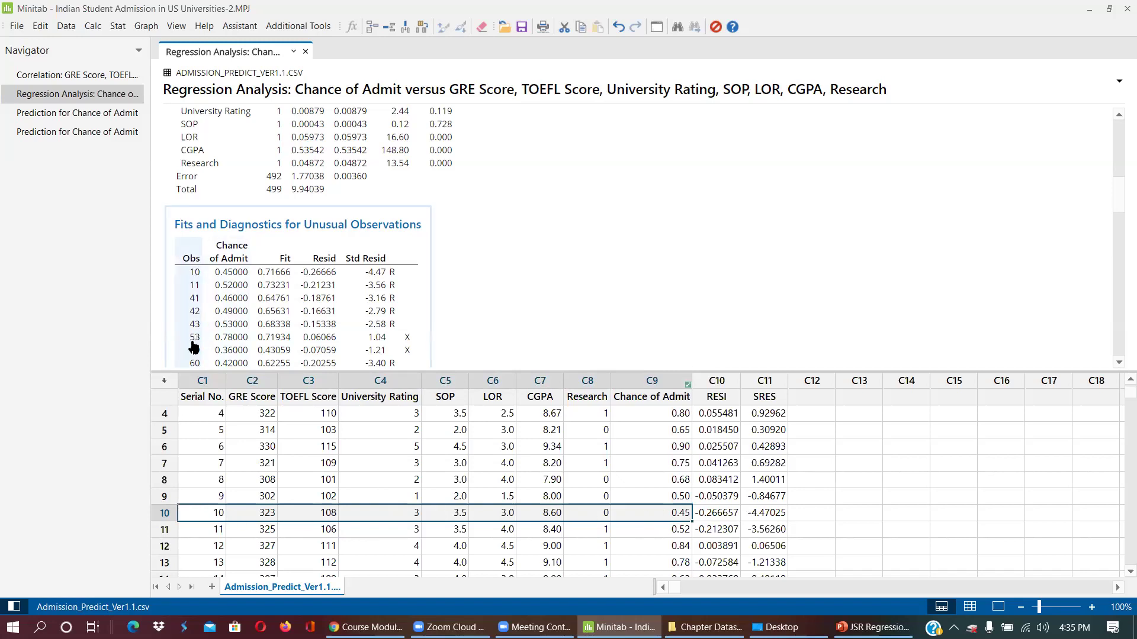
Step: Find unusual observation 53 in the worksheet and inspect its GRE Score, TOEFL Score, University Rating, SOP and Chance of Admit
scroll(456, 474, down, 8)
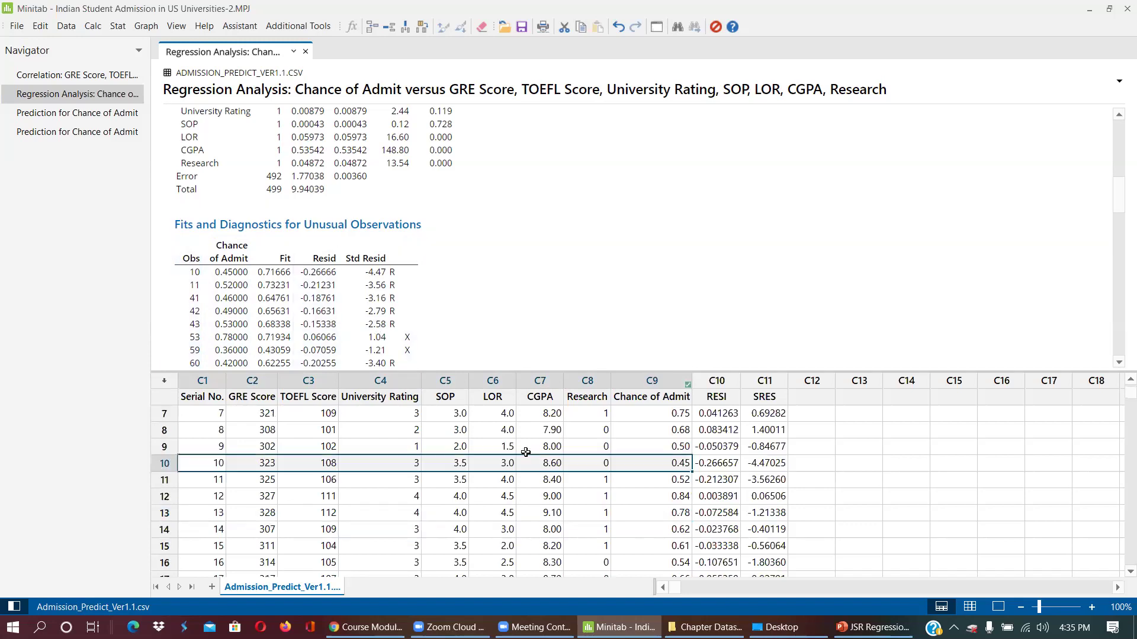
scroll(456, 484, down, 5)
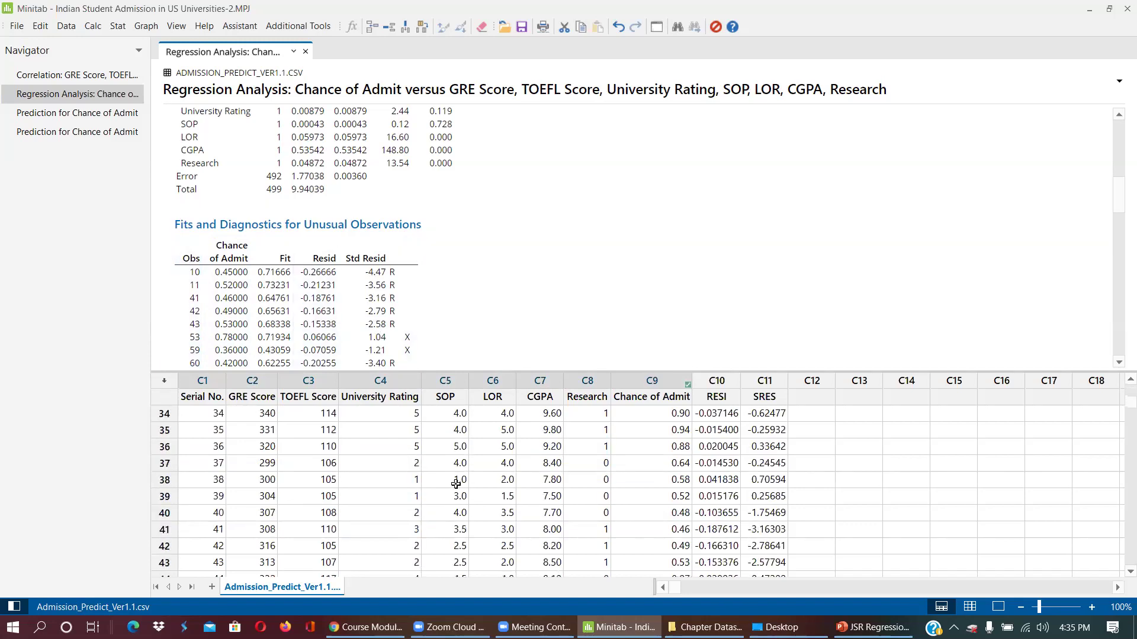
scroll(455, 484, down, 2)
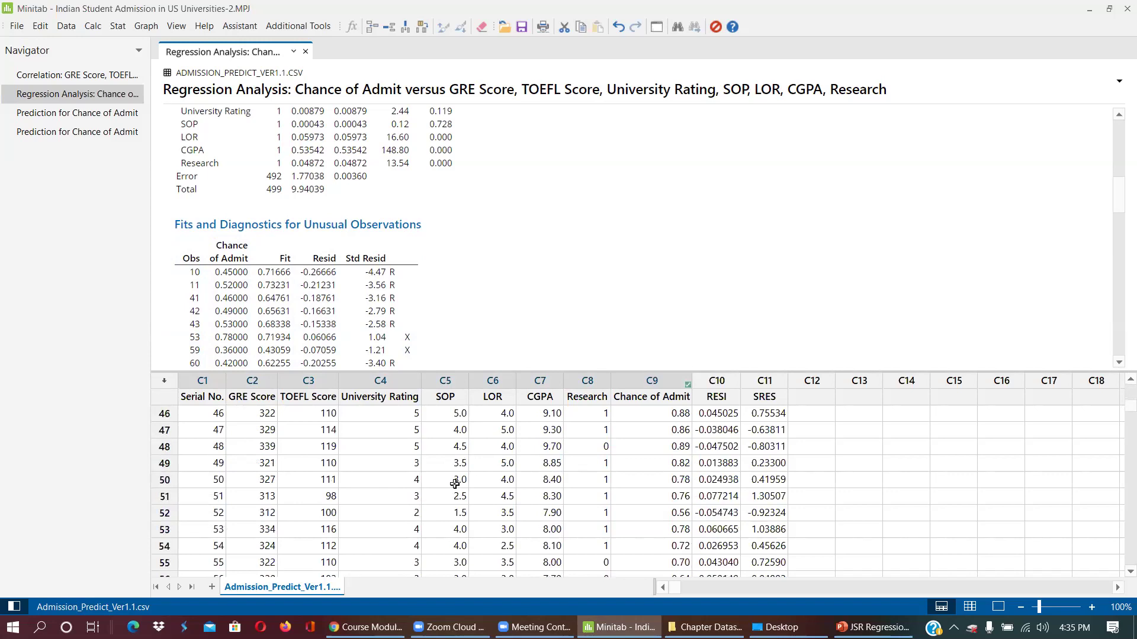
click(184, 481)
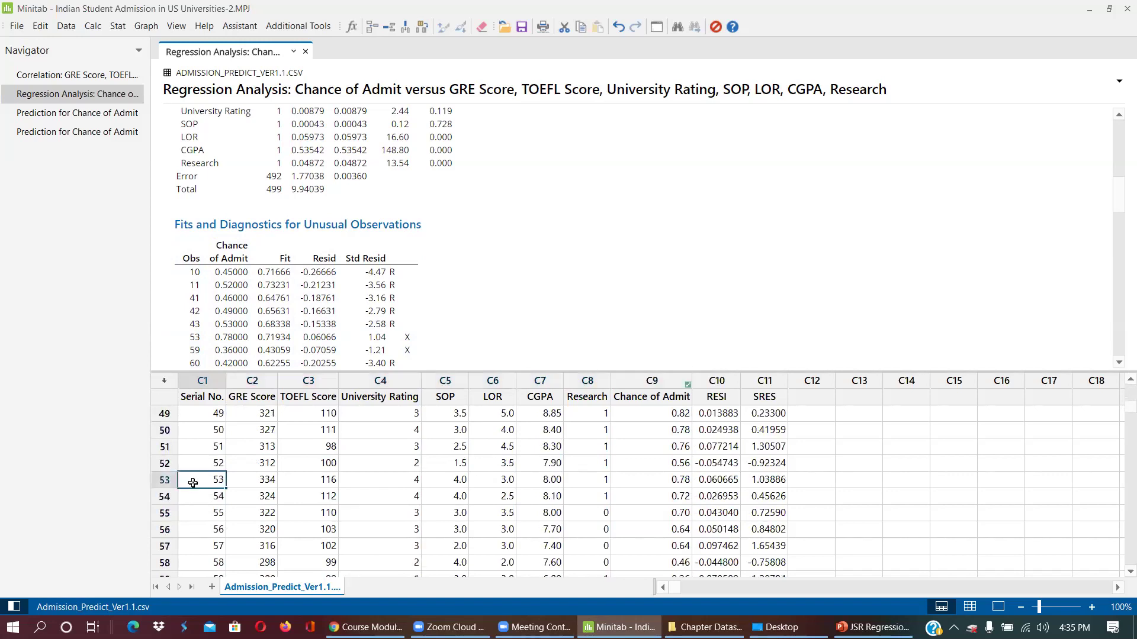
click(267, 482)
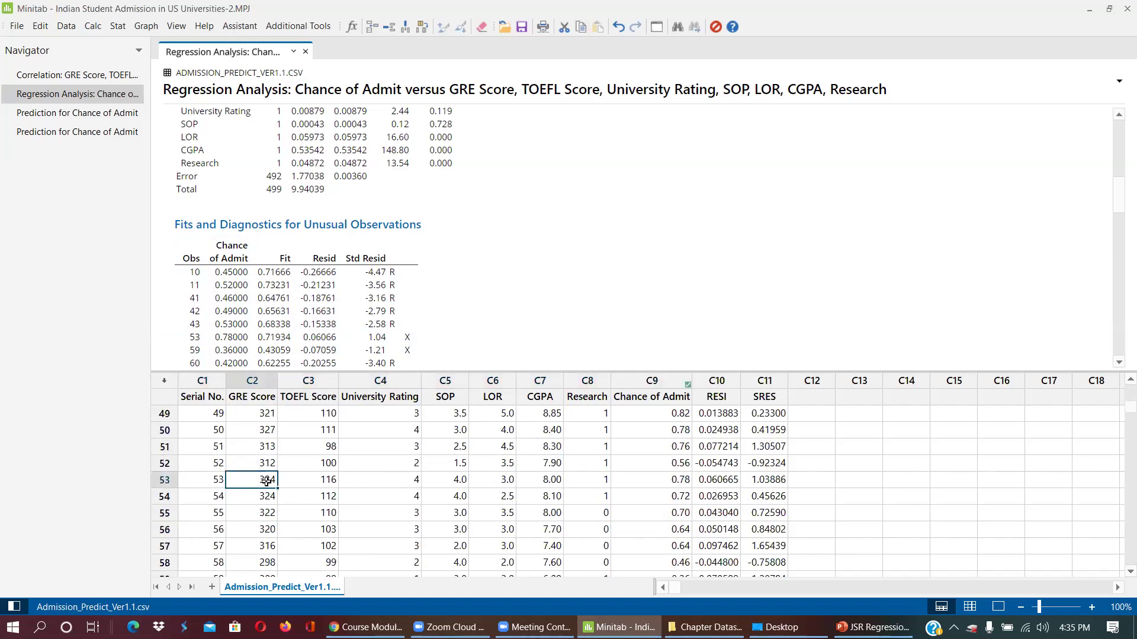
click(328, 482)
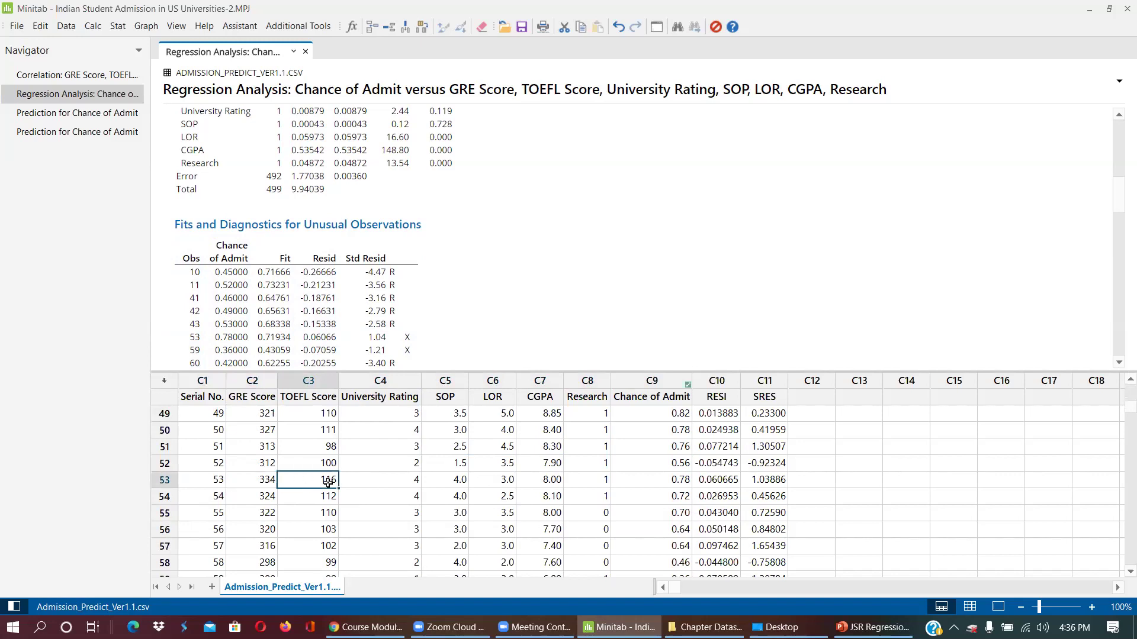
click(409, 483)
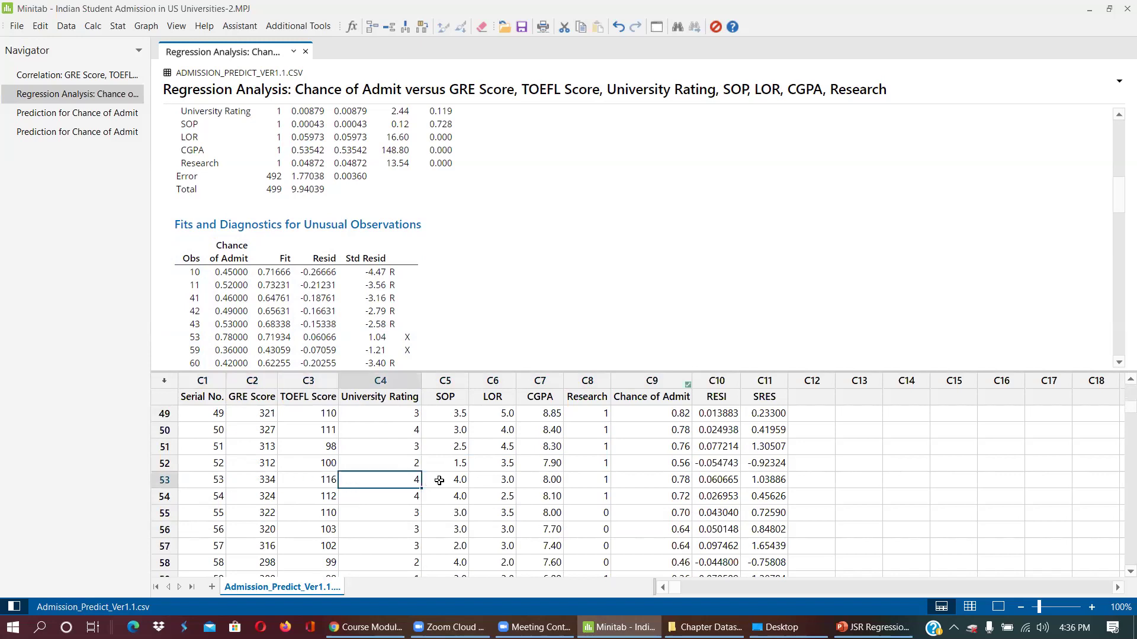
click(438, 481)
click(675, 481)
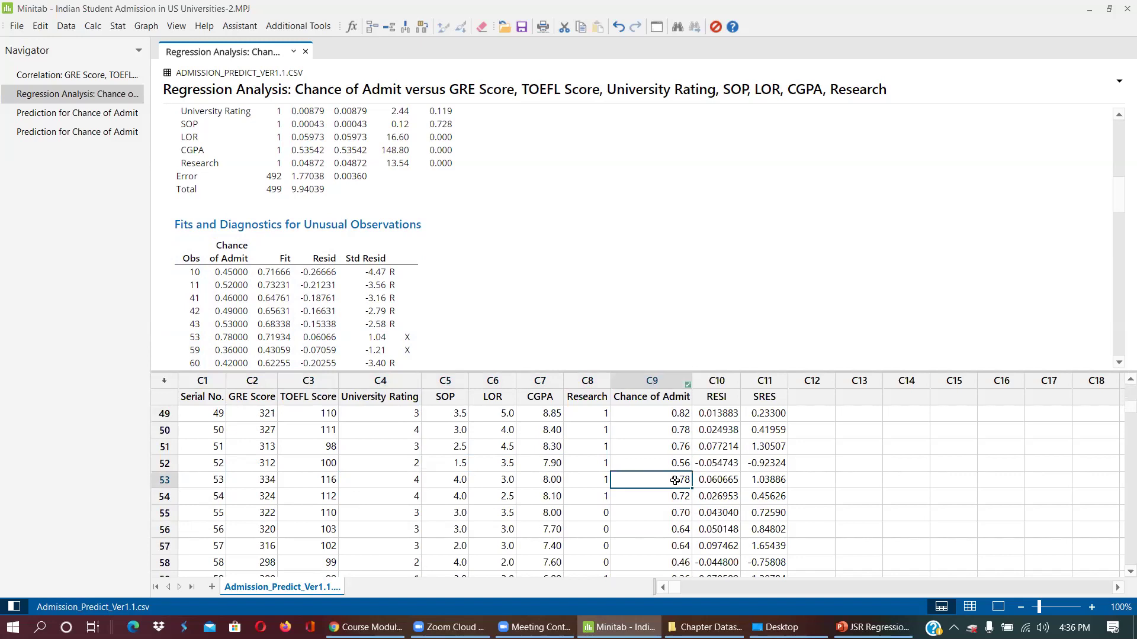
Step: Compare observation 53's CGPA with its GRE and TOEFL scores in the worksheet
click(554, 481)
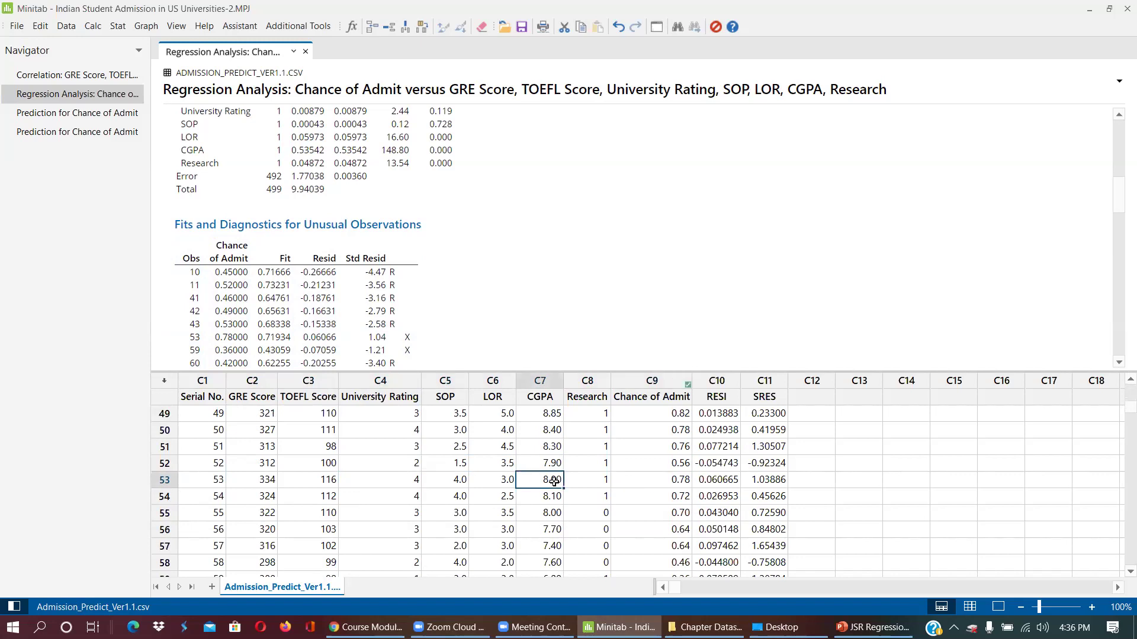
drag(240, 483, 333, 485)
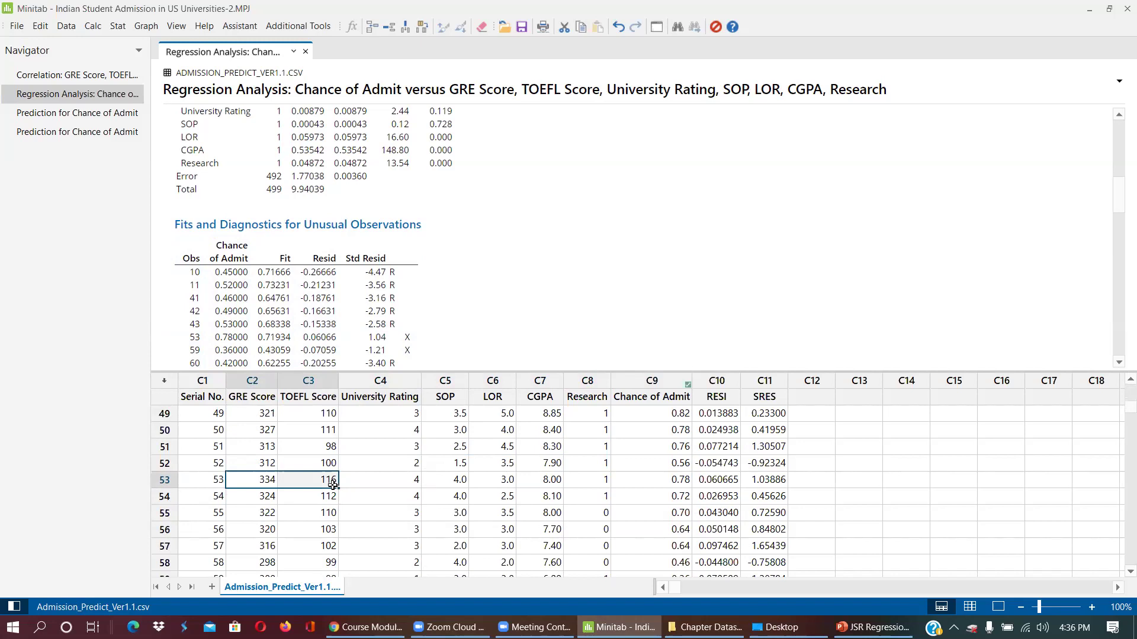
click(251, 481)
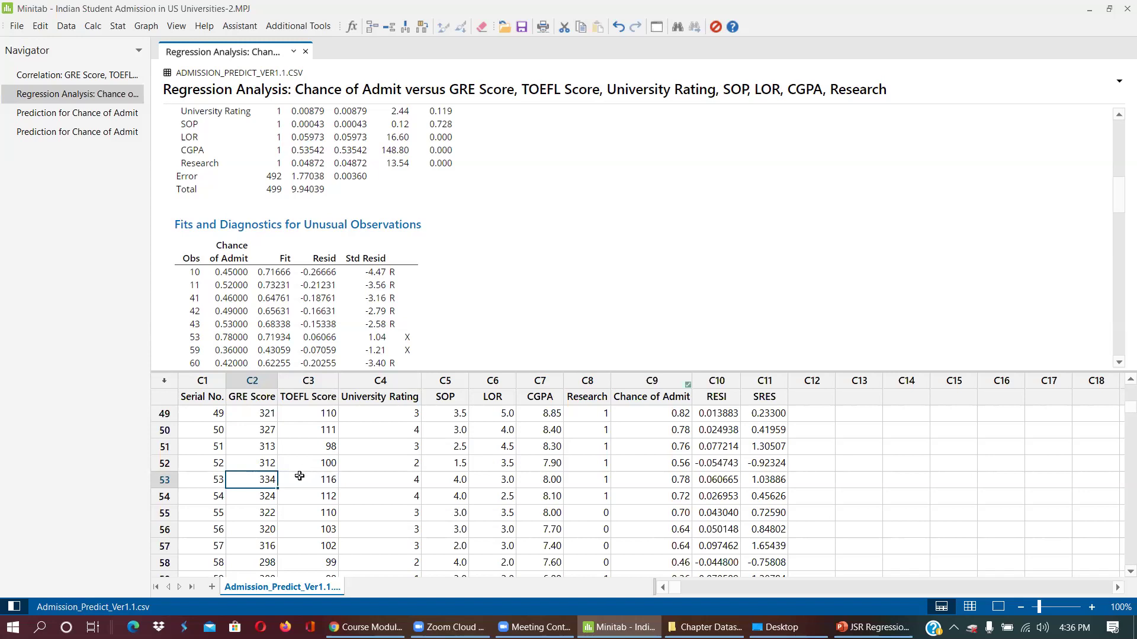
click(547, 482)
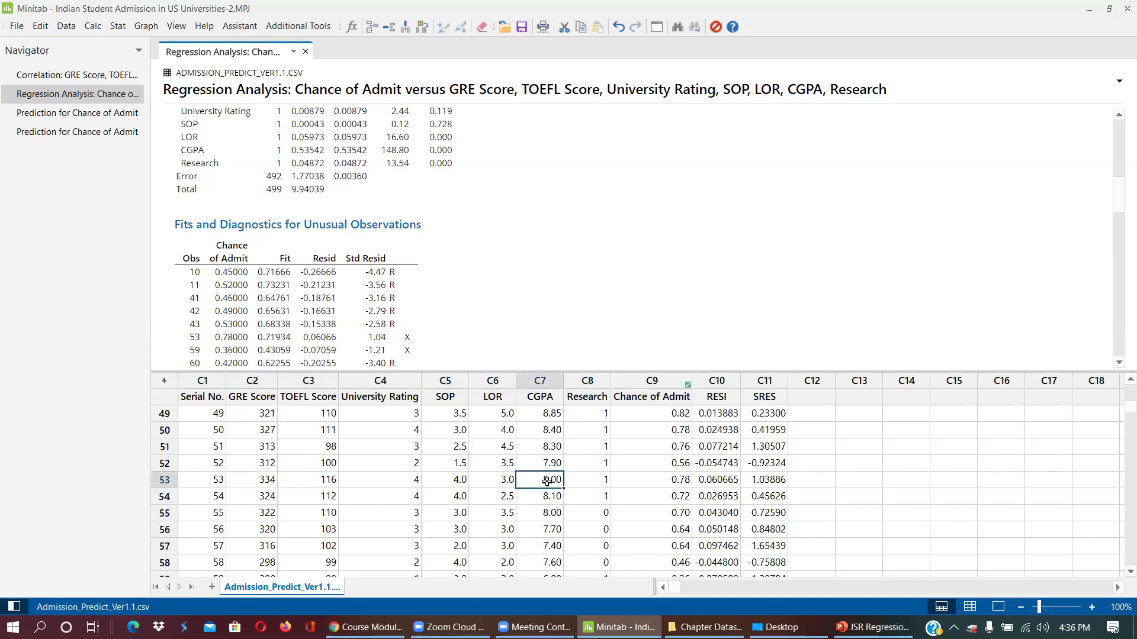
Step: Highlight worksheet row 53 from Serial No. through Chance of Admit and review the rest of the unusual observations table
click(656, 484)
drag(198, 483, 672, 481)
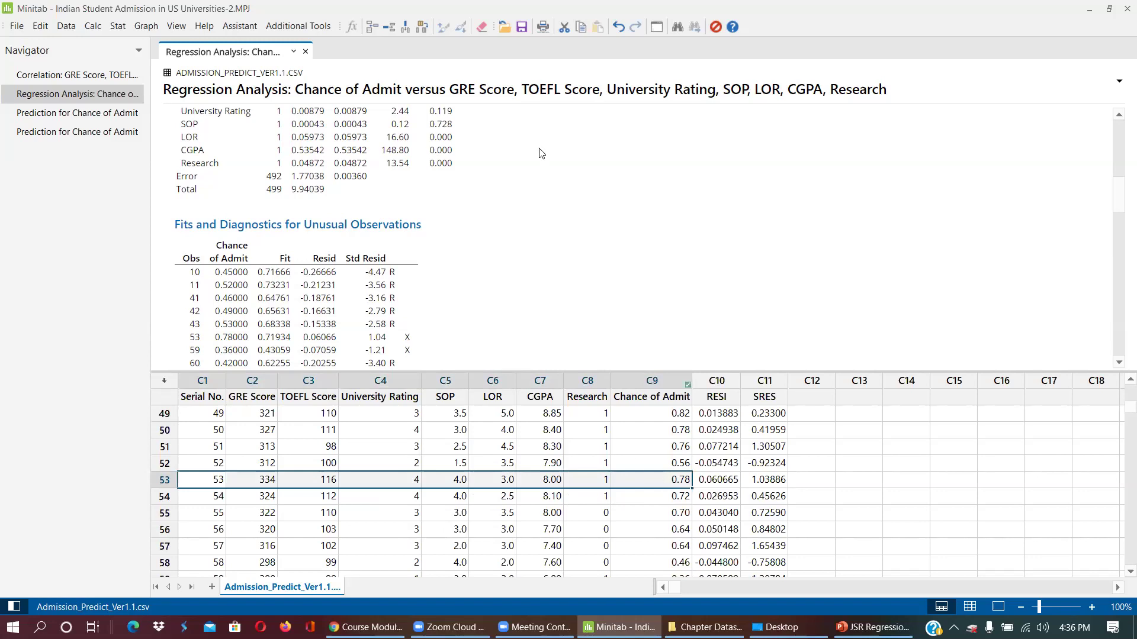
scroll(308, 255, down, 5)
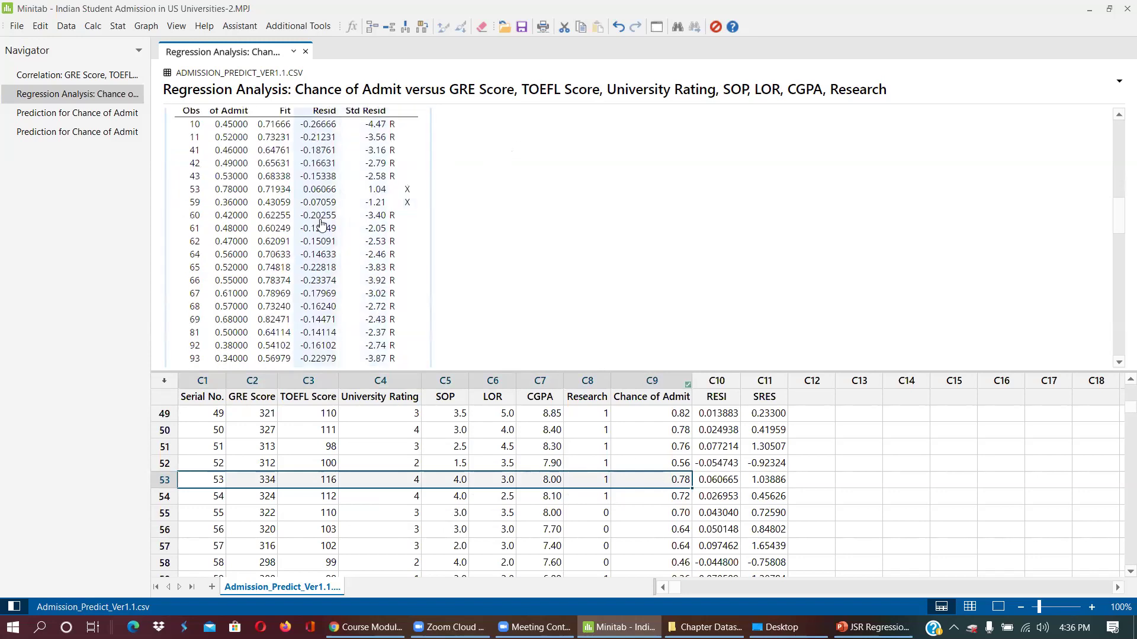
scroll(308, 256, down, 3)
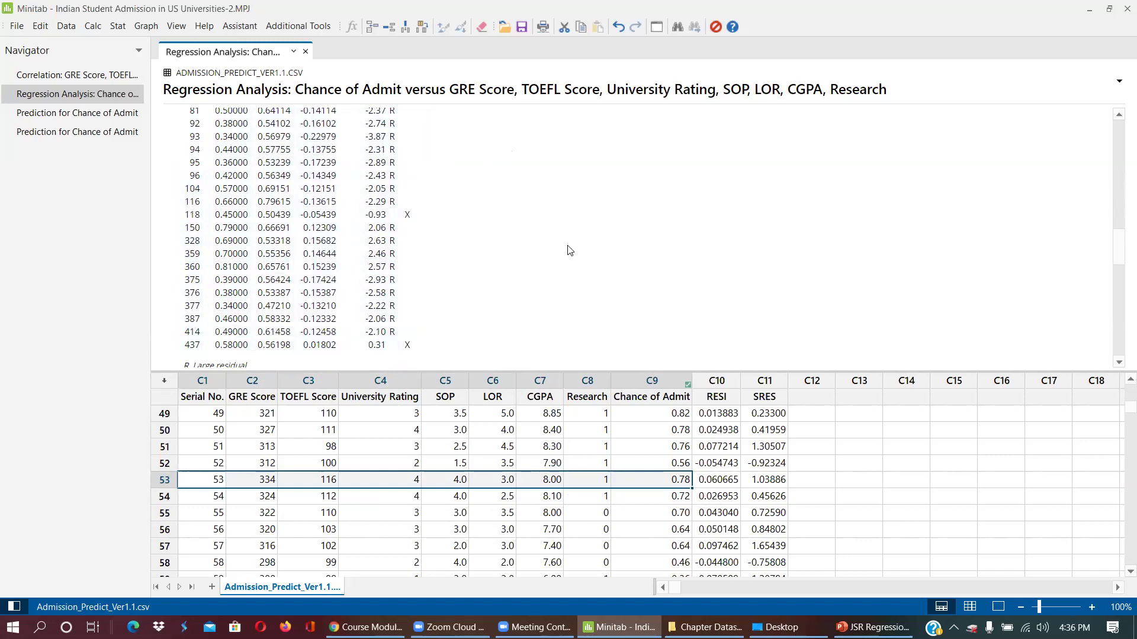
scroll(568, 250, up, 10)
scroll(568, 250, down, 4)
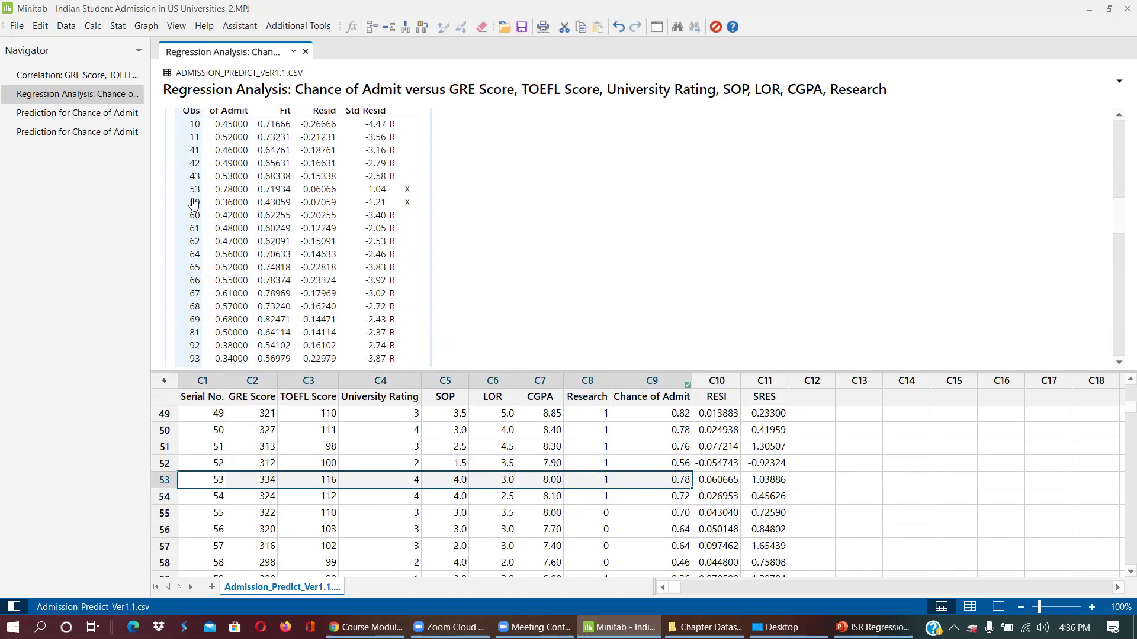
Step: Examine the R and X flags with their legend below the unusual observations table, and the residual plots that follow
scroll(401, 183, up, 5)
scroll(205, 185, down, 2)
scroll(205, 185, down, 10)
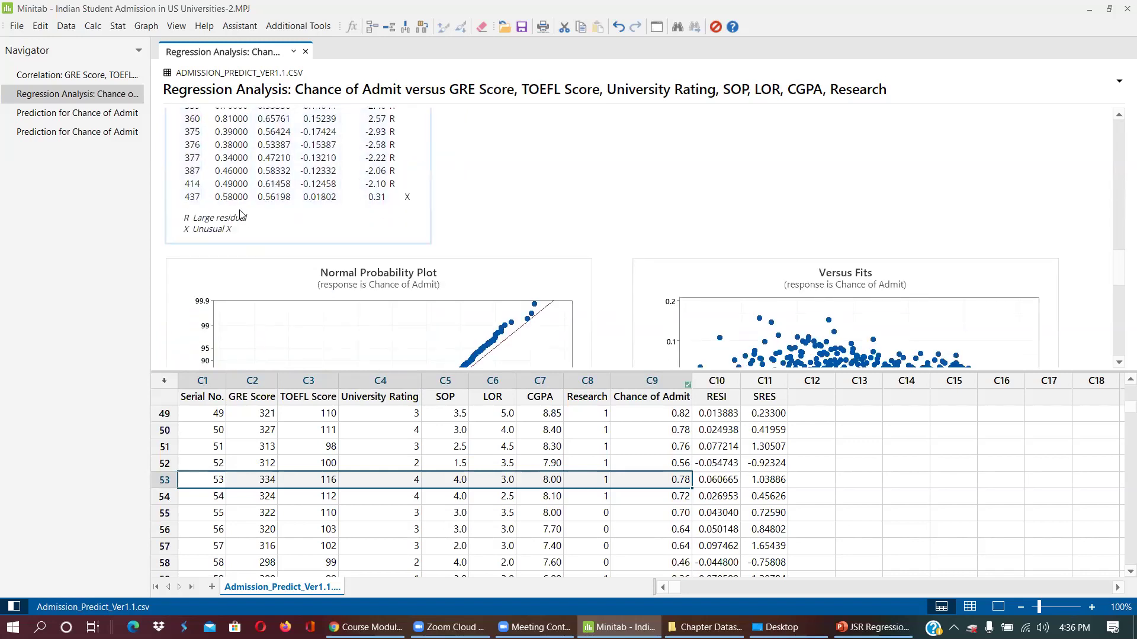
scroll(471, 205, down, 2)
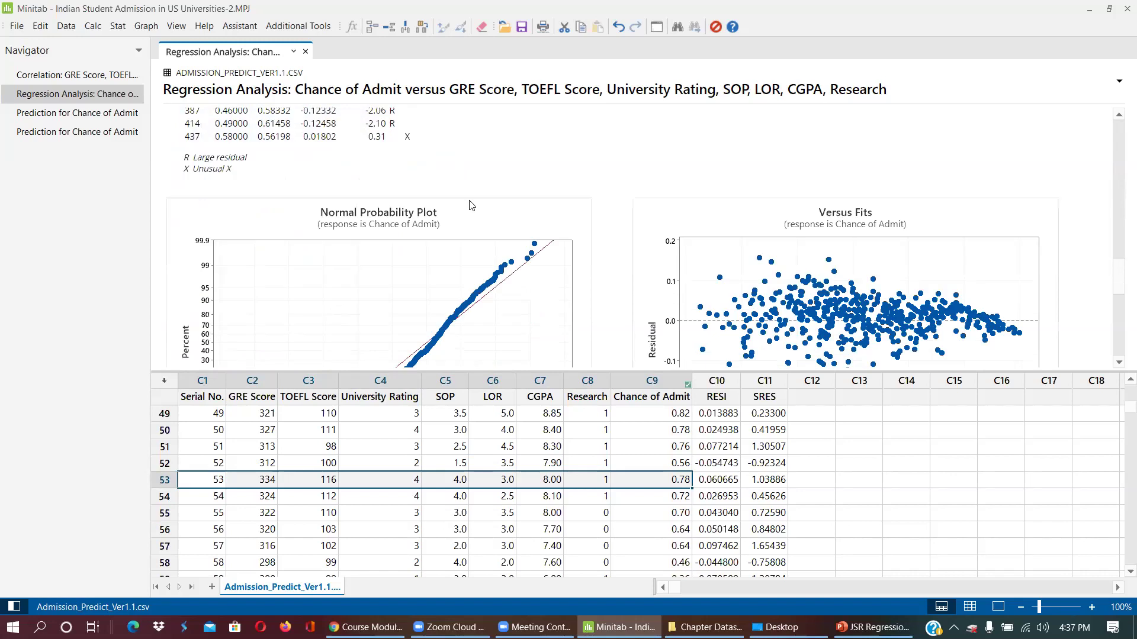
scroll(305, 285, up, 5)
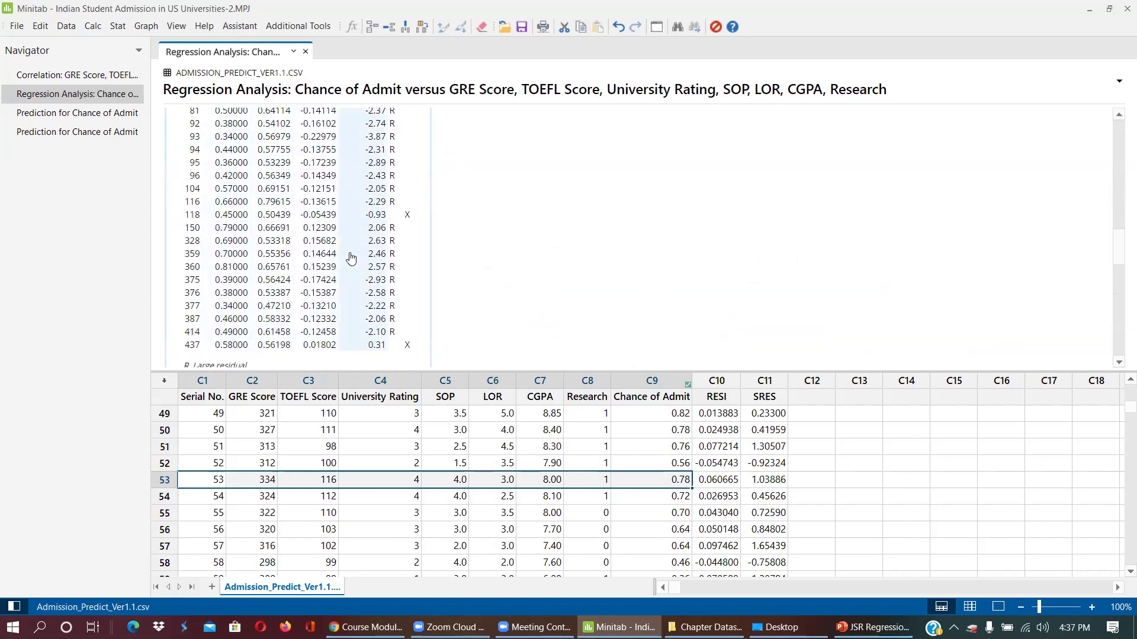
scroll(347, 349, down, 5)
scroll(355, 472, down, 6)
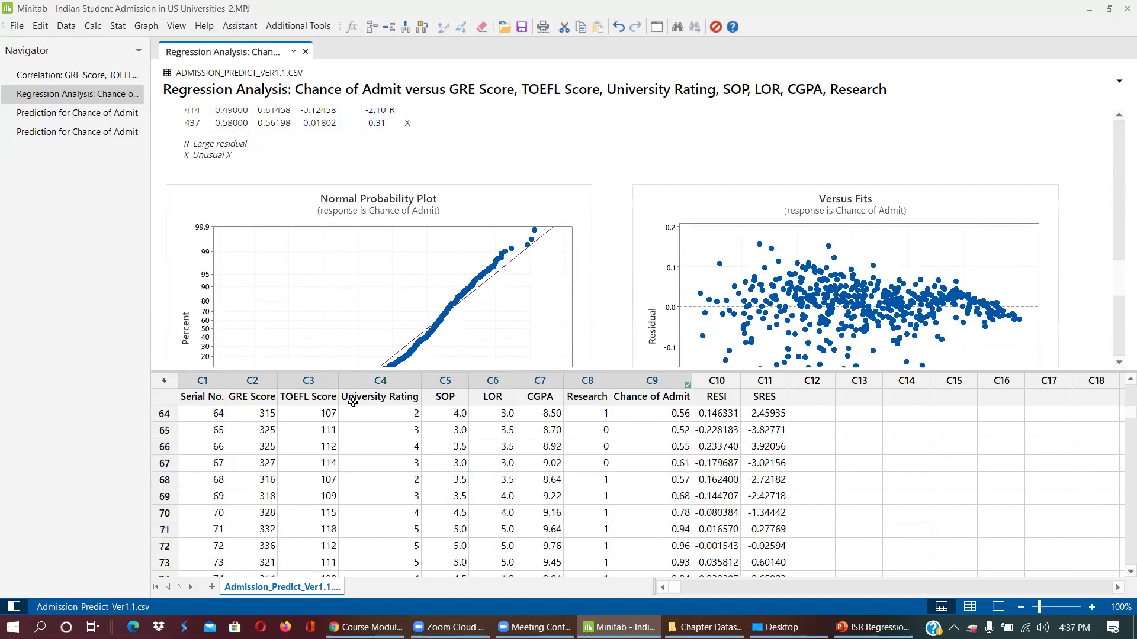
Step: Review the regression equation and coefficients again together with the fits and residuals of the unusual observations
scroll(356, 472, up, 8)
scroll(397, 204, up, 10)
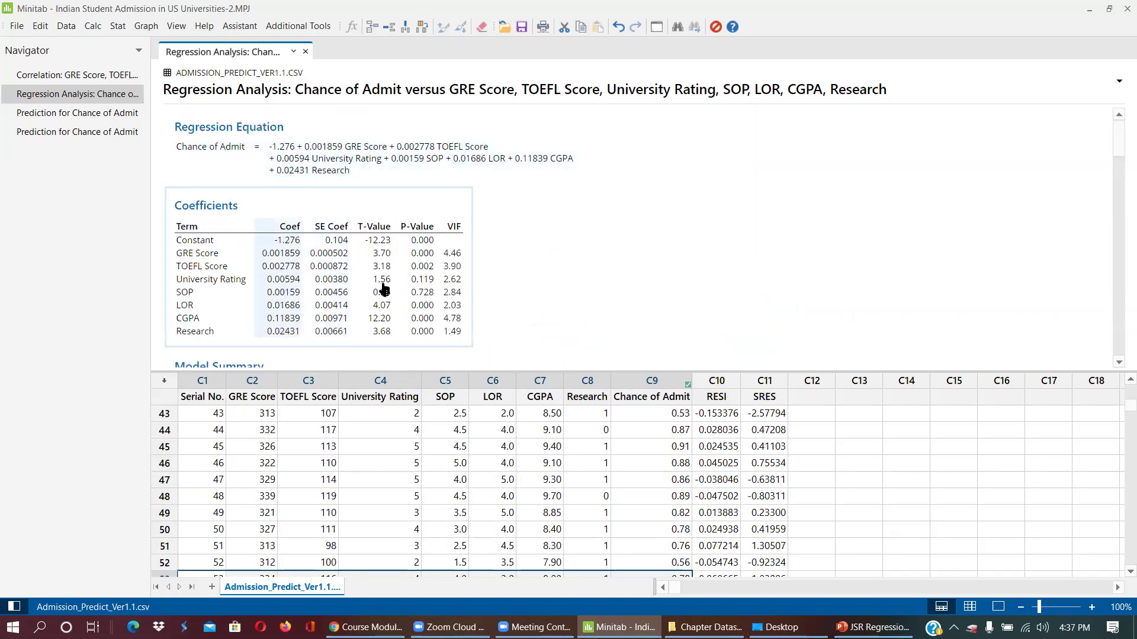
scroll(379, 308, down, 3)
scroll(332, 288, down, 8)
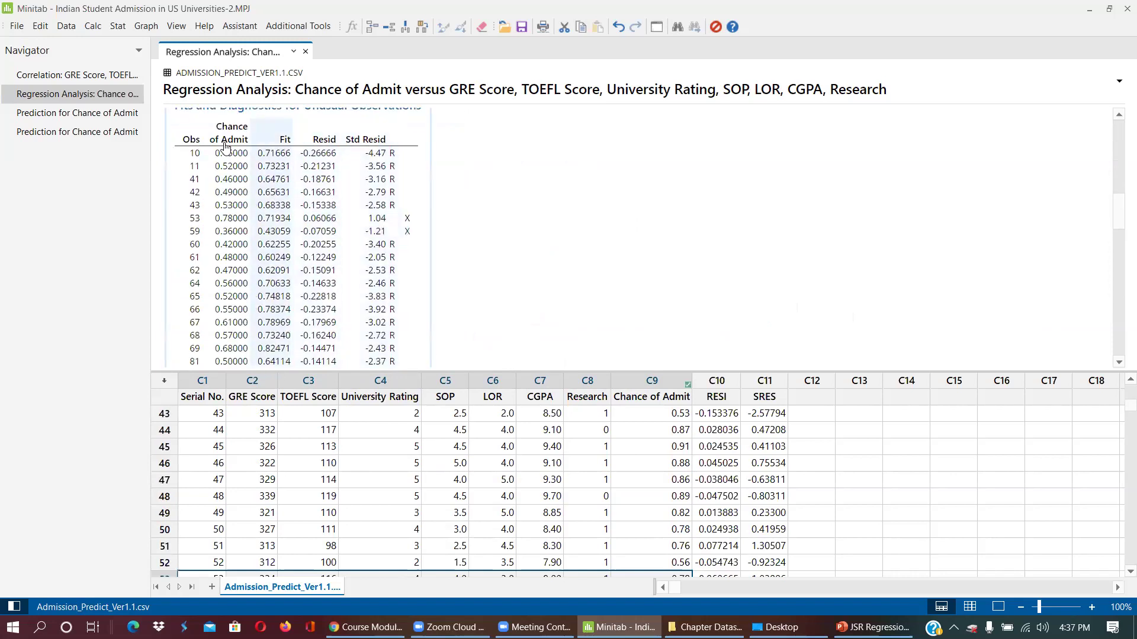
scroll(307, 254, down, 5)
scroll(312, 246, up, 15)
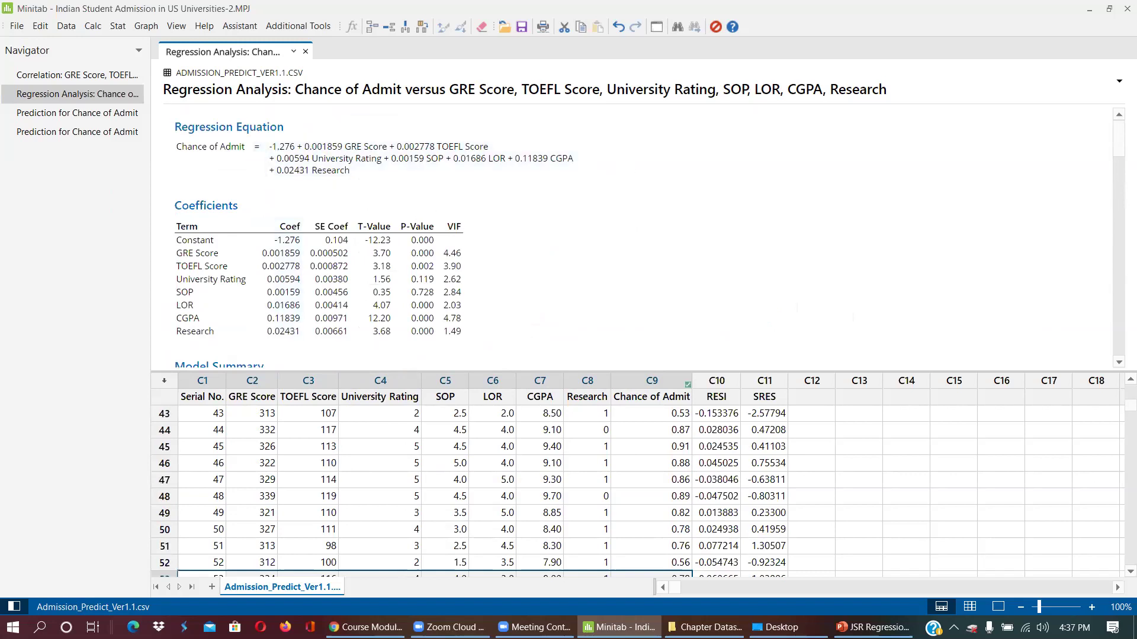
Step: Switch to the JSR Regression Analysis presentation in PowerPoint and review the slides on running a regression and checking model validity
click(873, 627)
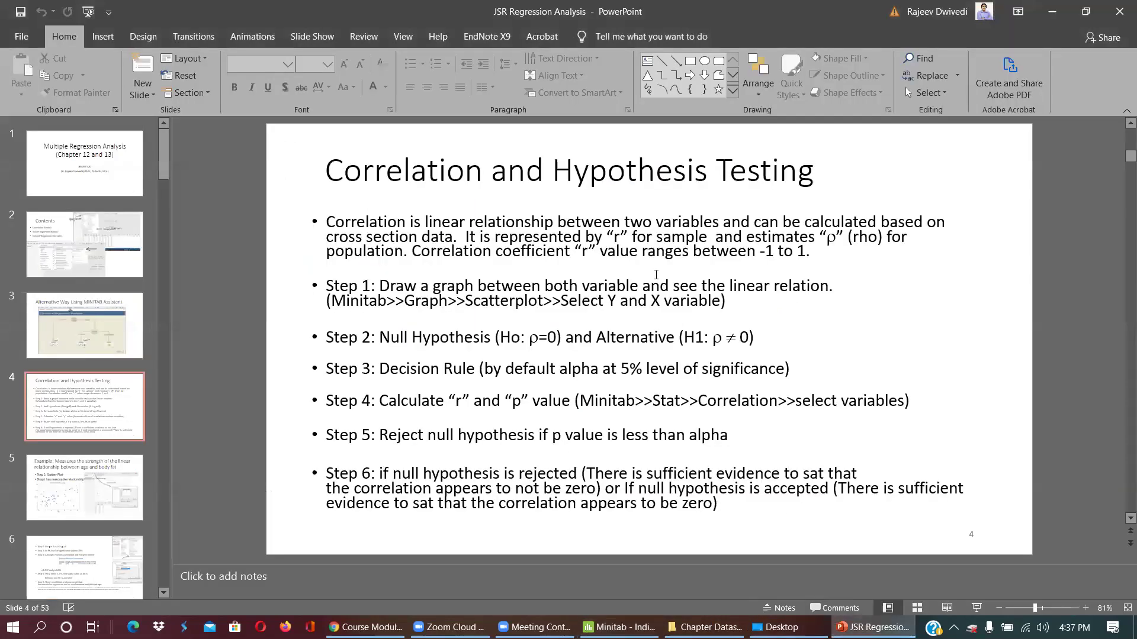
scroll(648, 290, down, 8)
scroll(641, 308, down, 9)
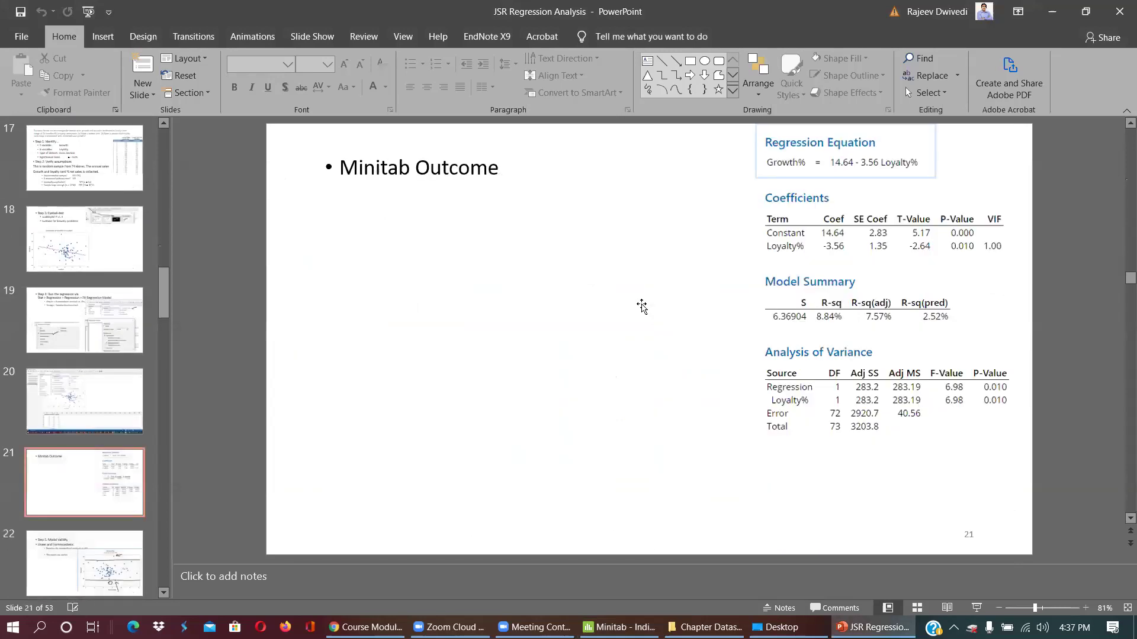
scroll(642, 306, up, 1)
scroll(641, 306, down, 2)
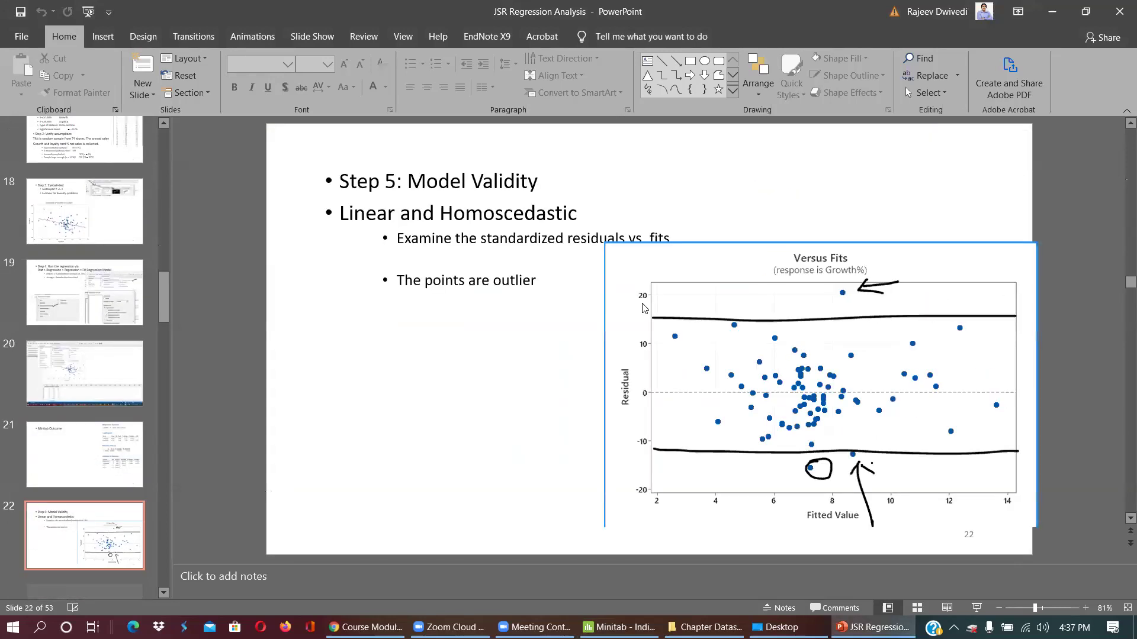
scroll(643, 306, down, 1)
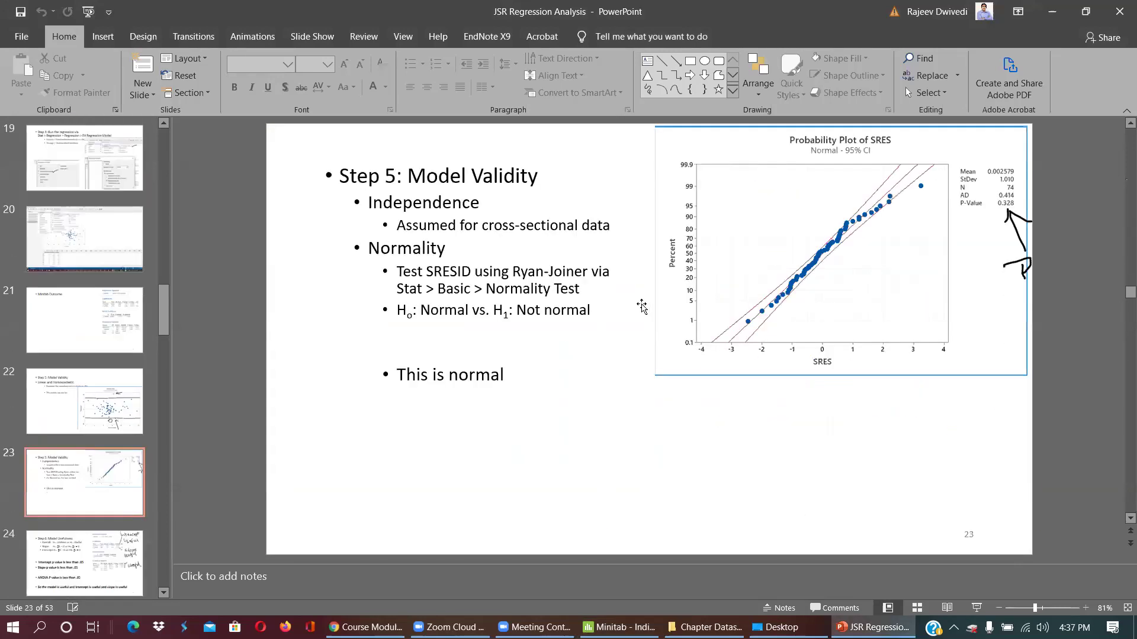
scroll(642, 306, up, 4)
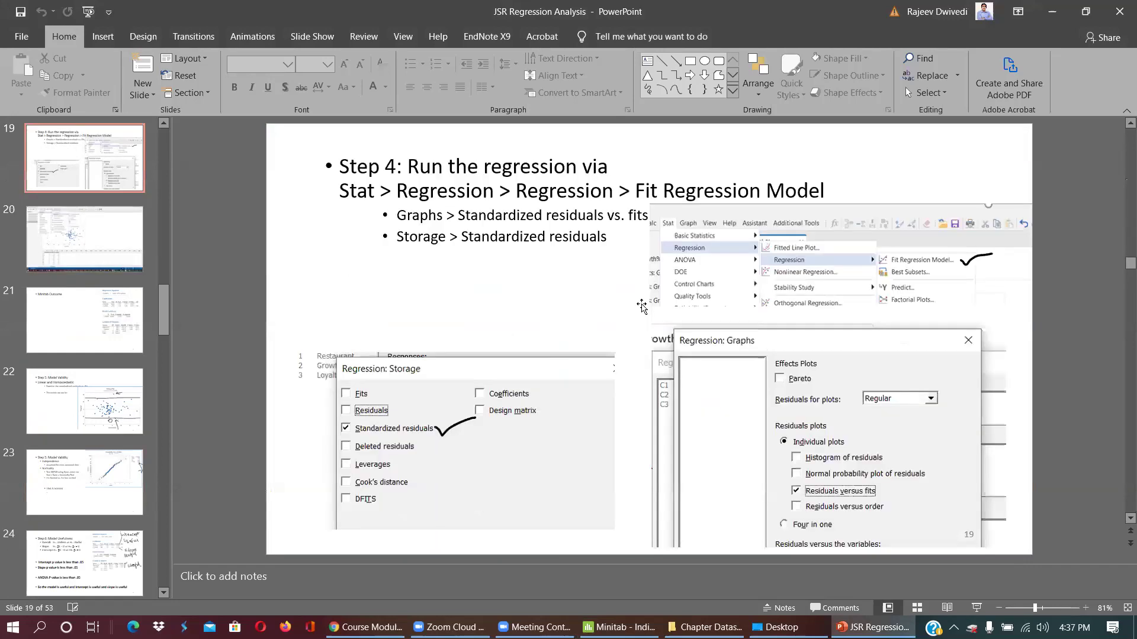
scroll(642, 305, up, 2)
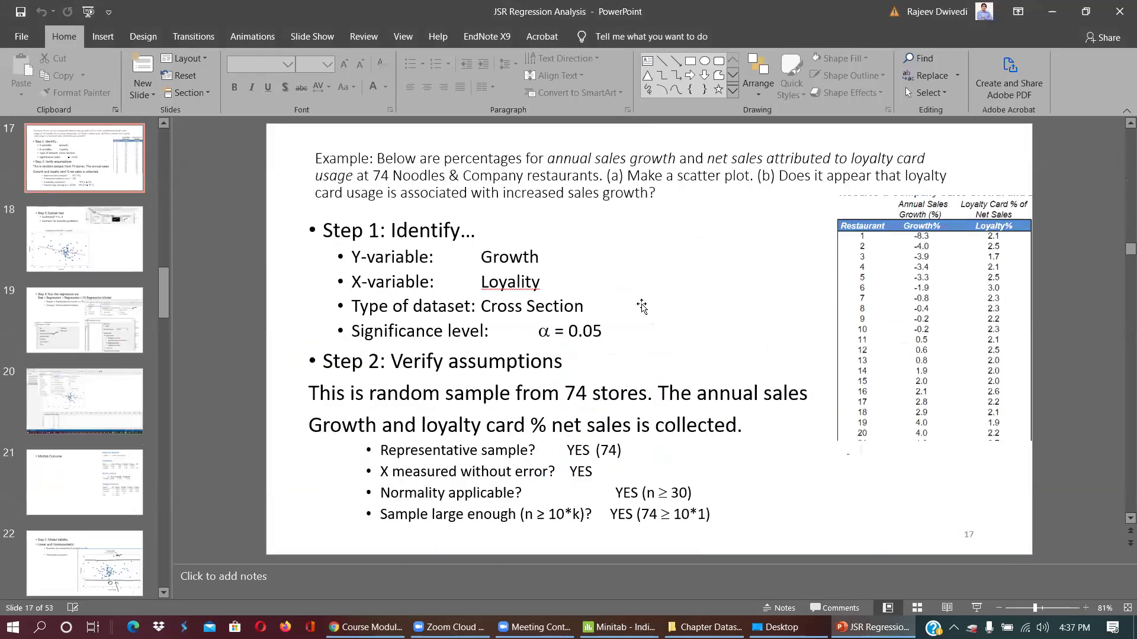
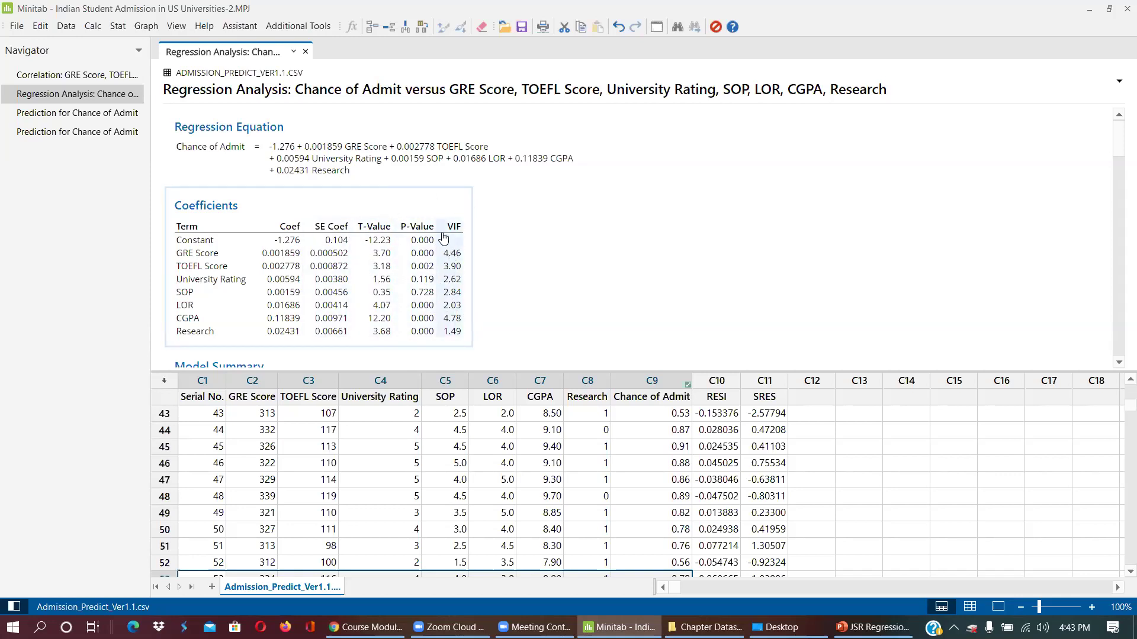
Step: Review the regression output down to the residual plots and locate the stored RESI and SRES columns in the worksheet
scroll(526, 221, down, 1)
scroll(527, 221, down, 15)
scroll(530, 233, down, 2)
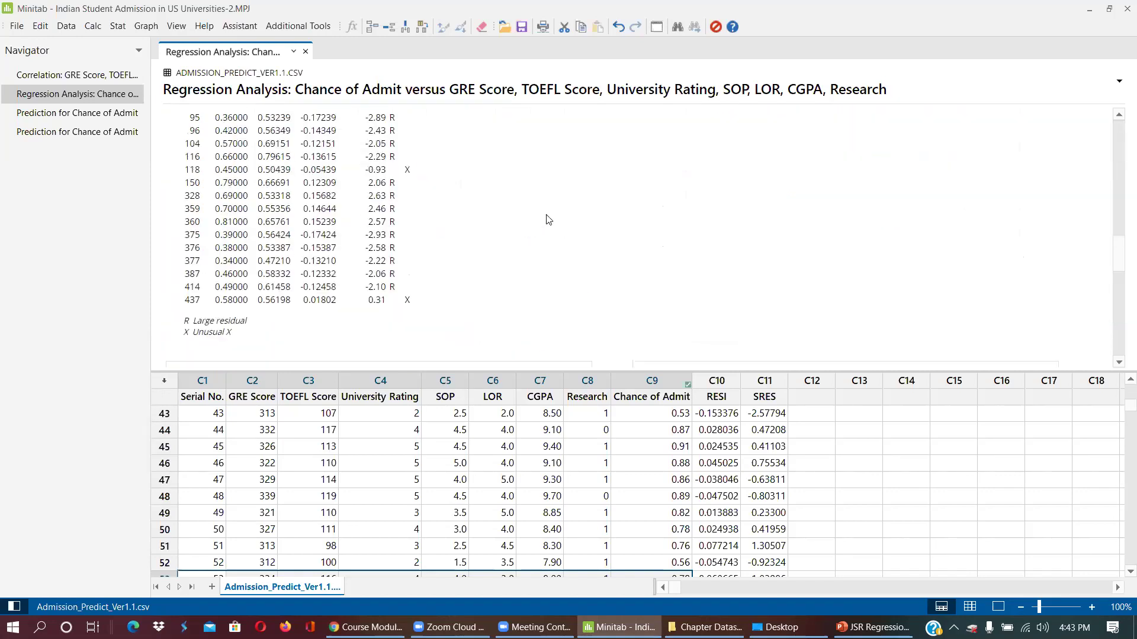
scroll(549, 216, down, 2)
click(716, 401)
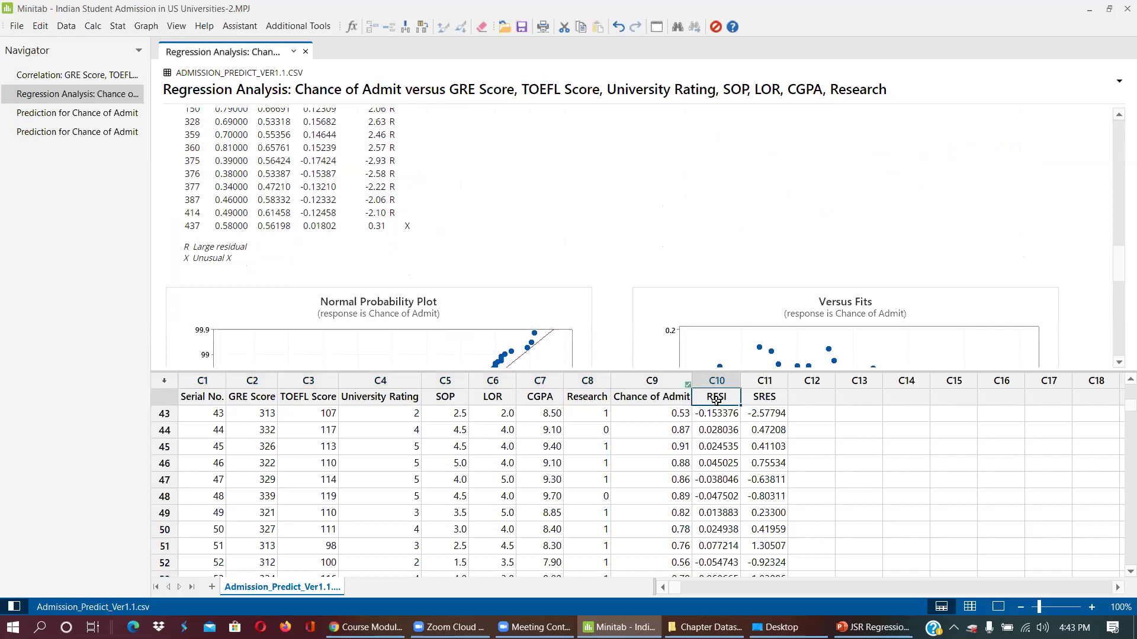
click(764, 401)
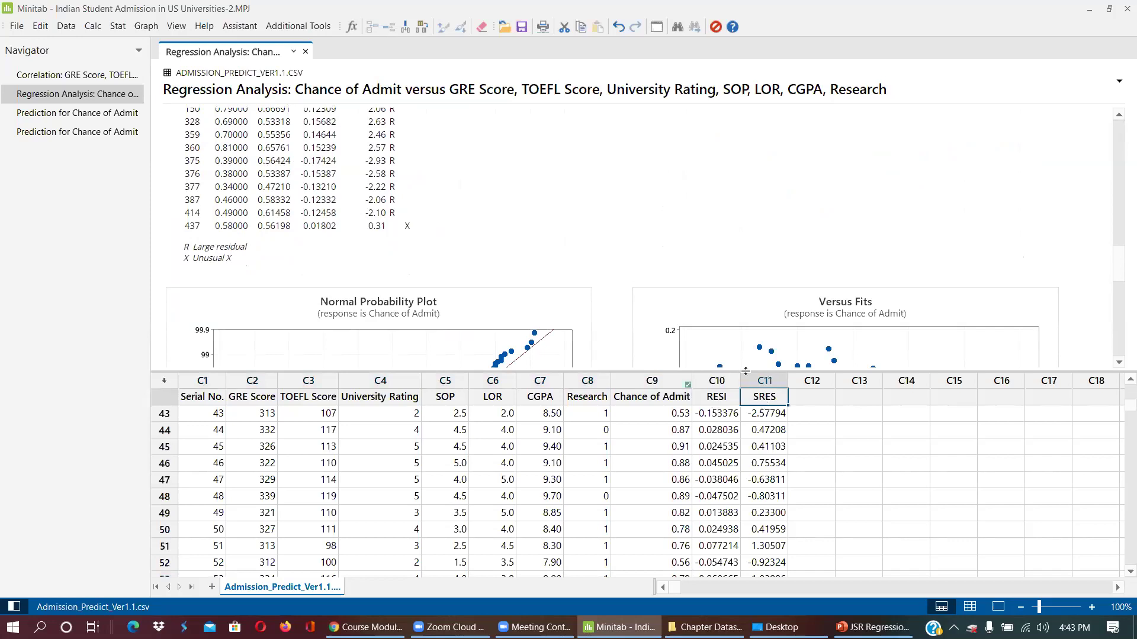
Step: Examine the Normal Probability Plot, Versus Fits, Histogram and Versus Order residual plots for Chance of Admit
scroll(680, 286, down, 4)
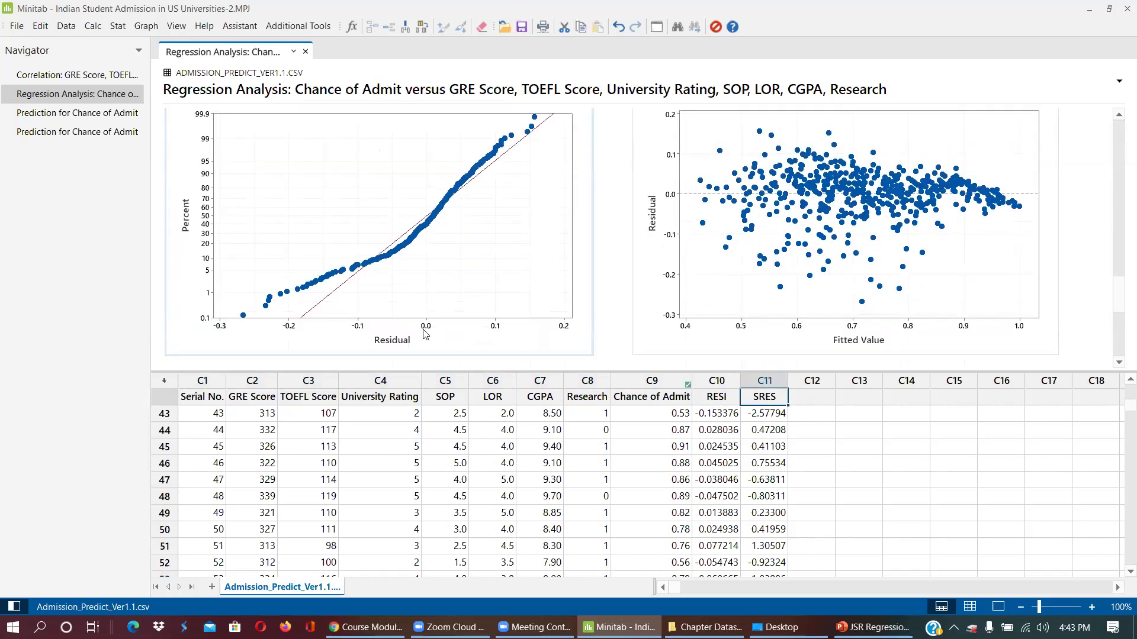
scroll(443, 204, up, 2)
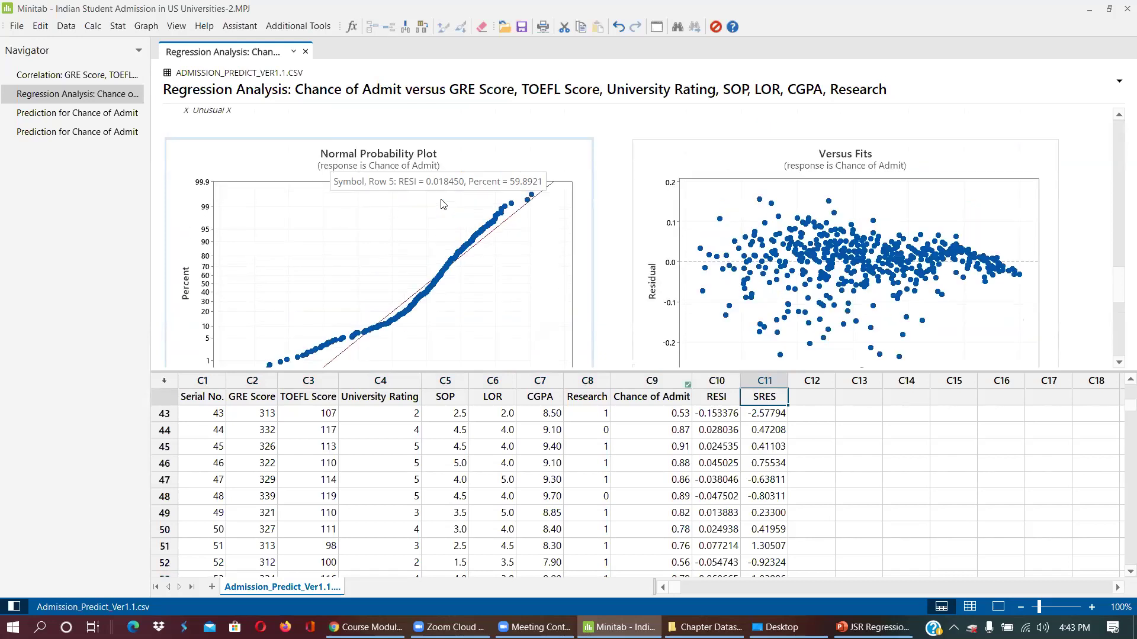
scroll(477, 208, down, 2)
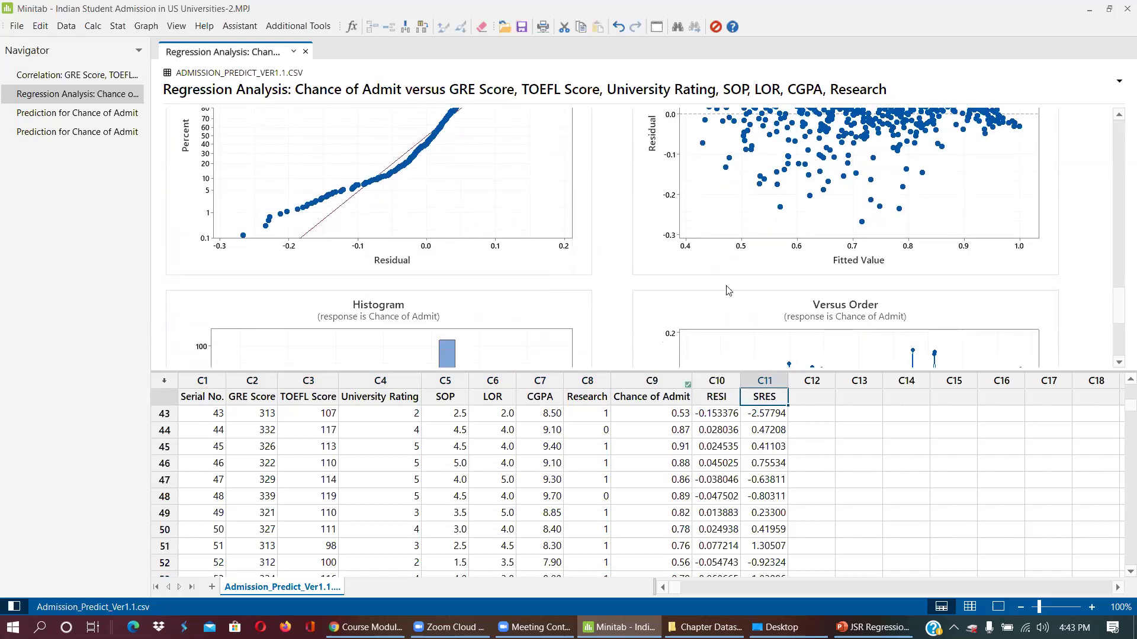
scroll(640, 258, down, 2)
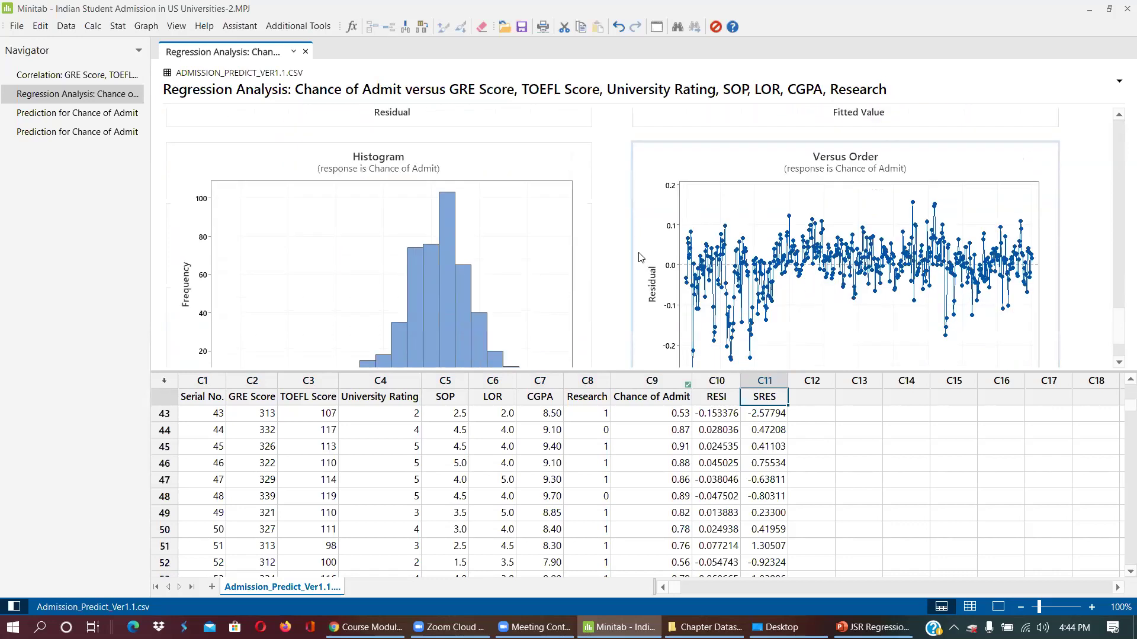
scroll(640, 257, up, 3)
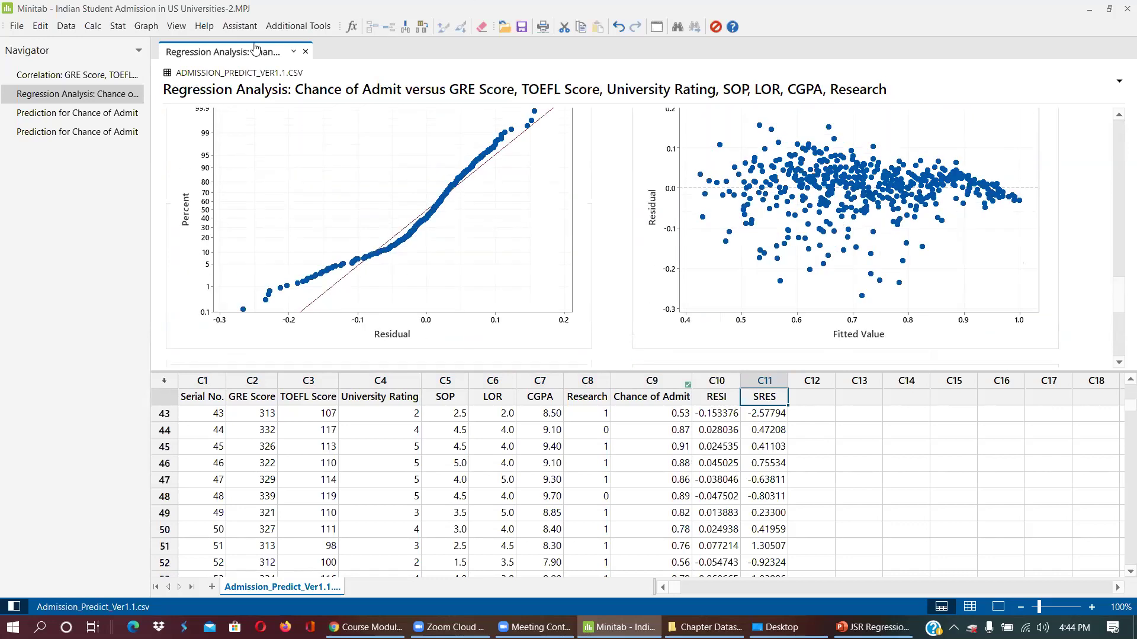
Step: Create a single probability plot with SRES as the only graph variable and examine its fit and P-Value
click(151, 29)
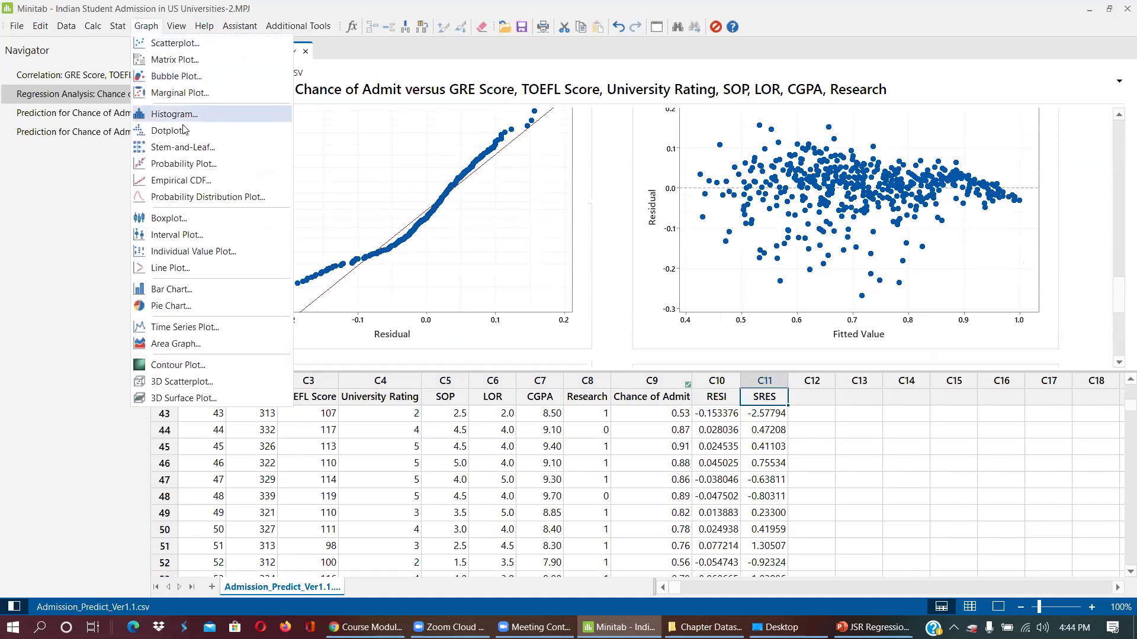
click(180, 164)
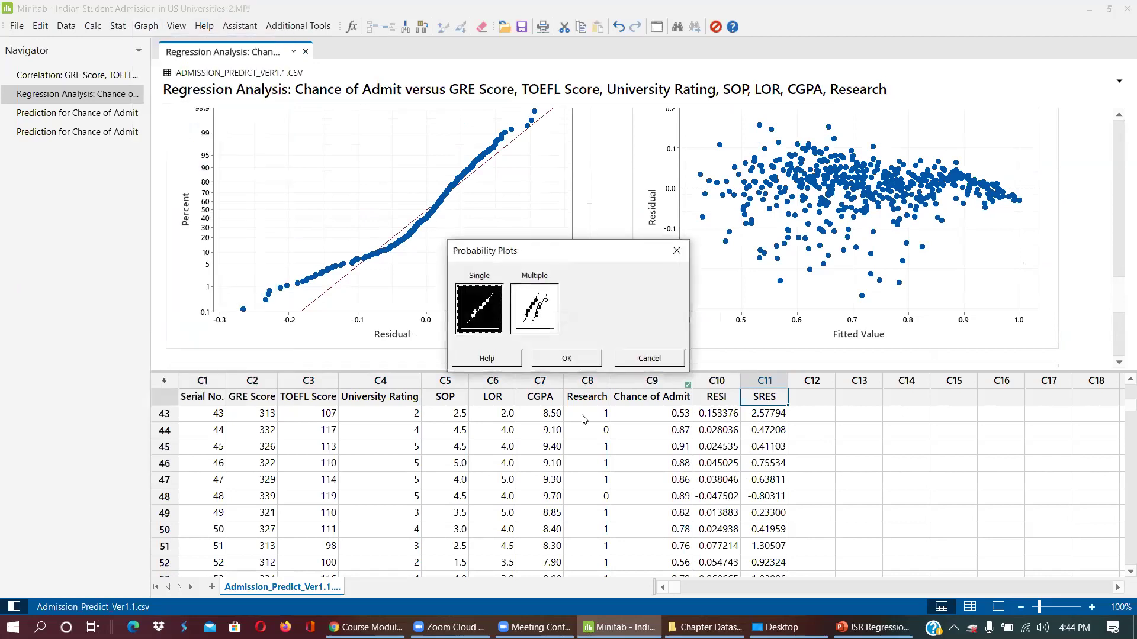
click(537, 318)
click(458, 322)
click(573, 360)
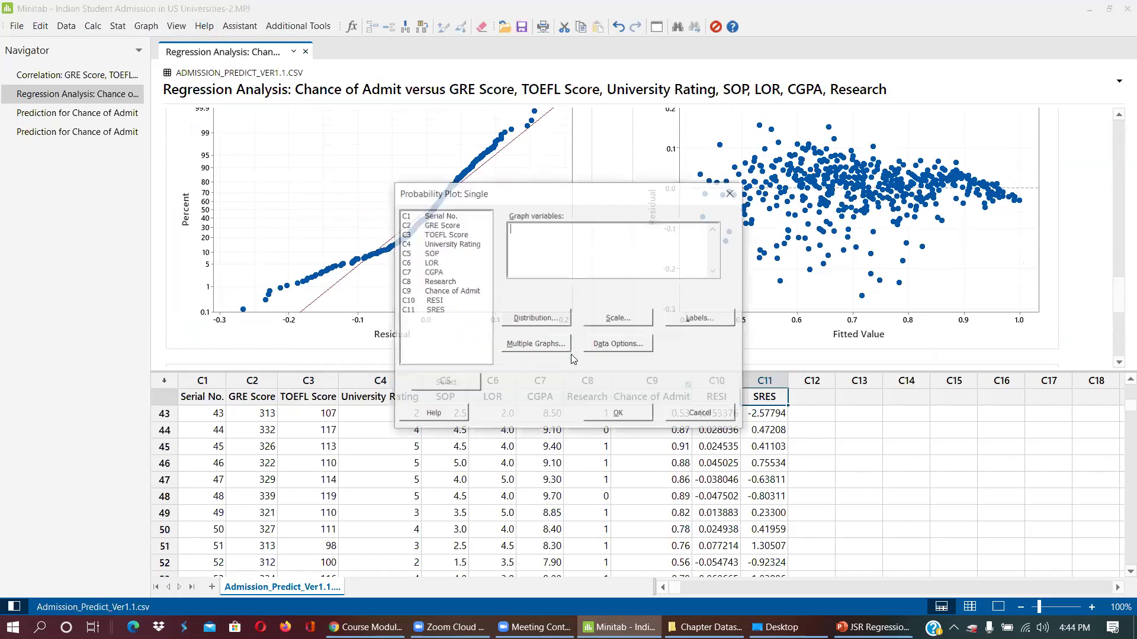
double_click(432, 301)
double_click(434, 311)
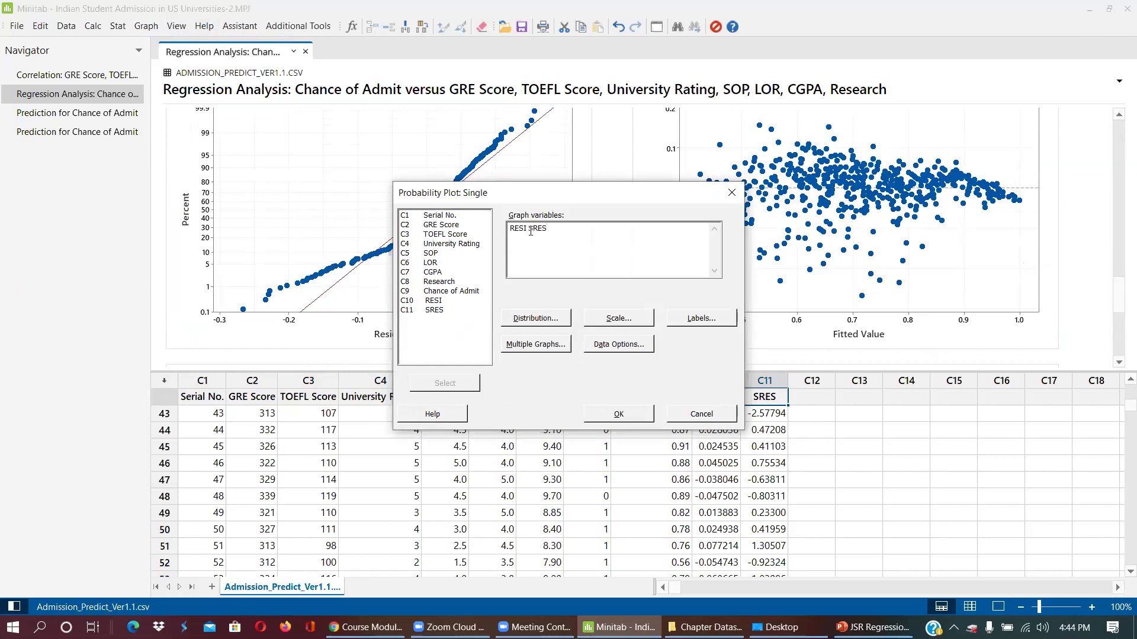
drag(527, 229, 507, 230)
key(Delete)
click(605, 413)
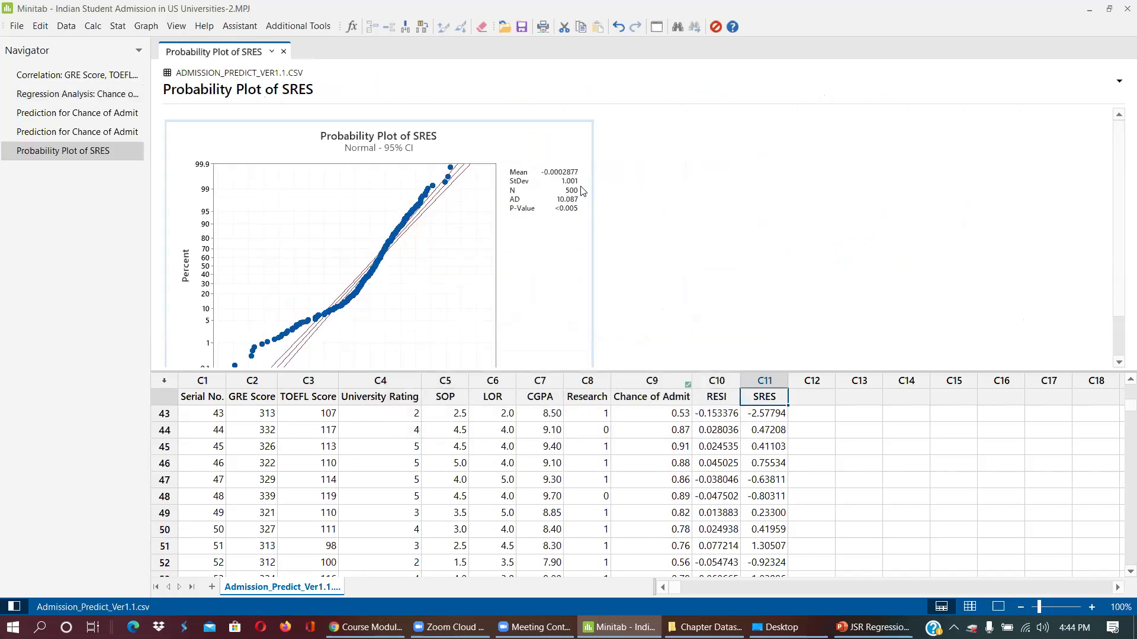
scroll(509, 198, down, 1)
scroll(531, 213, up, 1)
scroll(402, 184, down, 1)
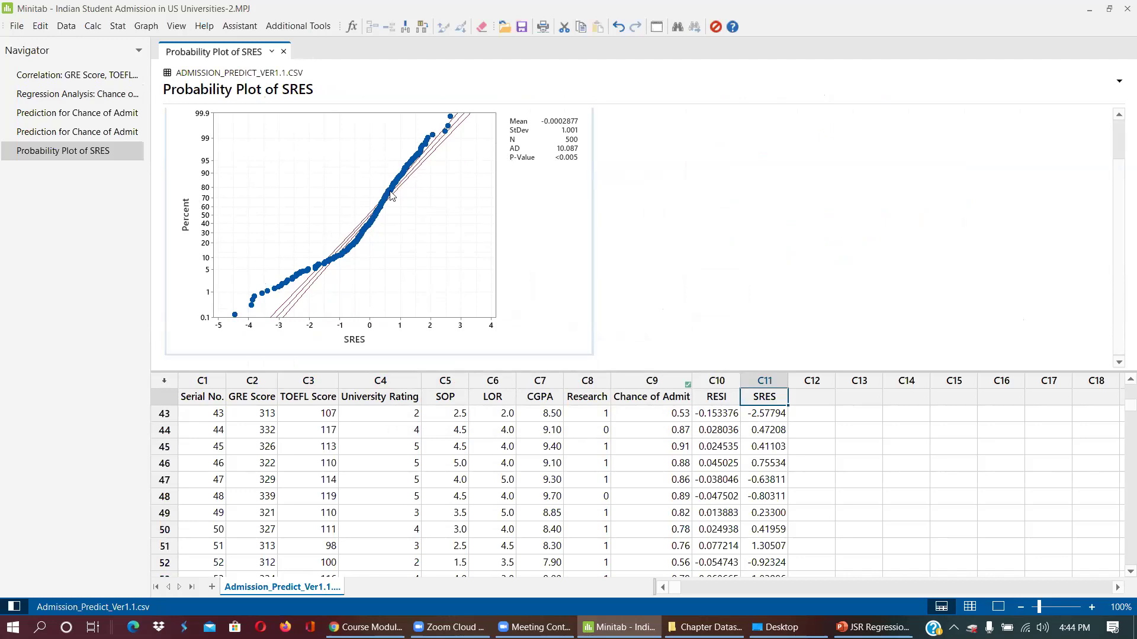
Step: Create a single probability plot with RESI as the only graph variable and examine its fit and P-Value
click(715, 398)
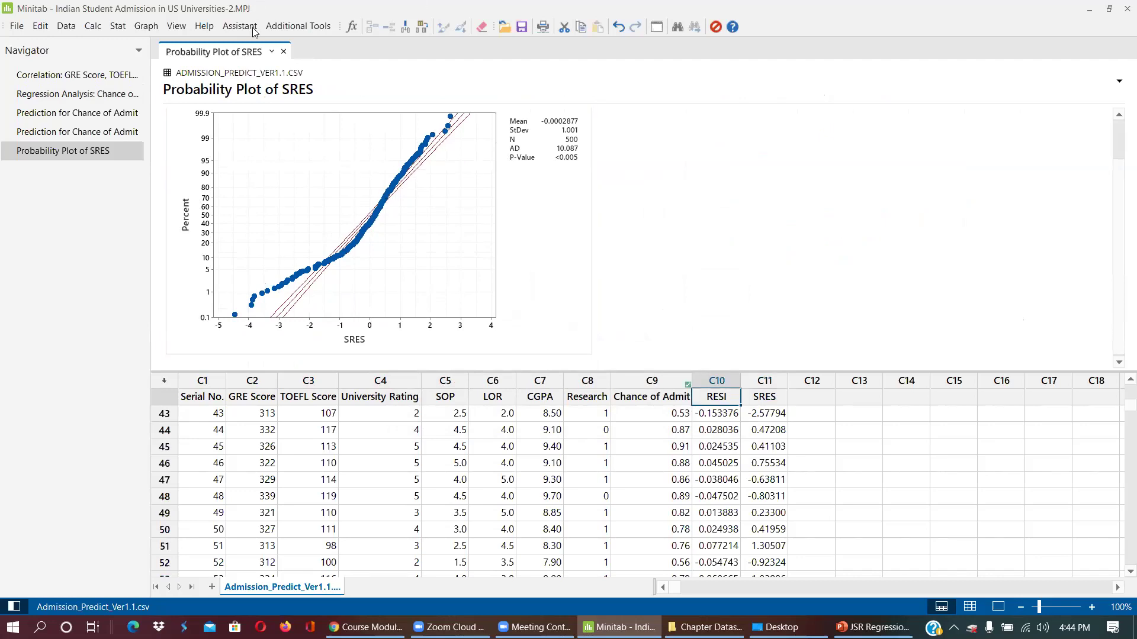
click(118, 25)
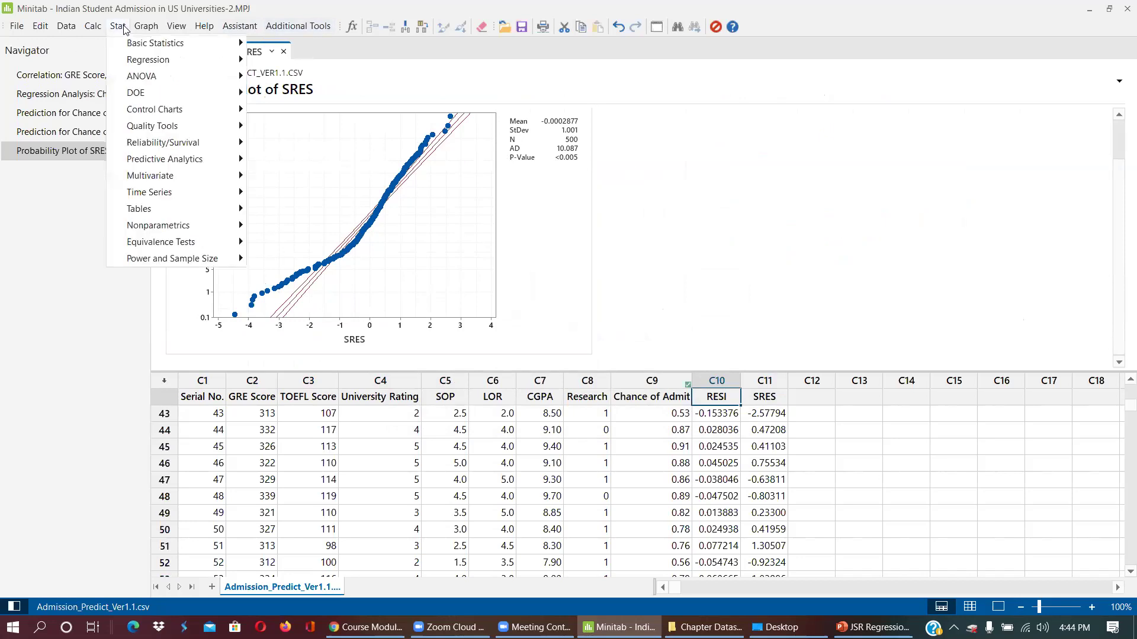
mouse_move(145, 26)
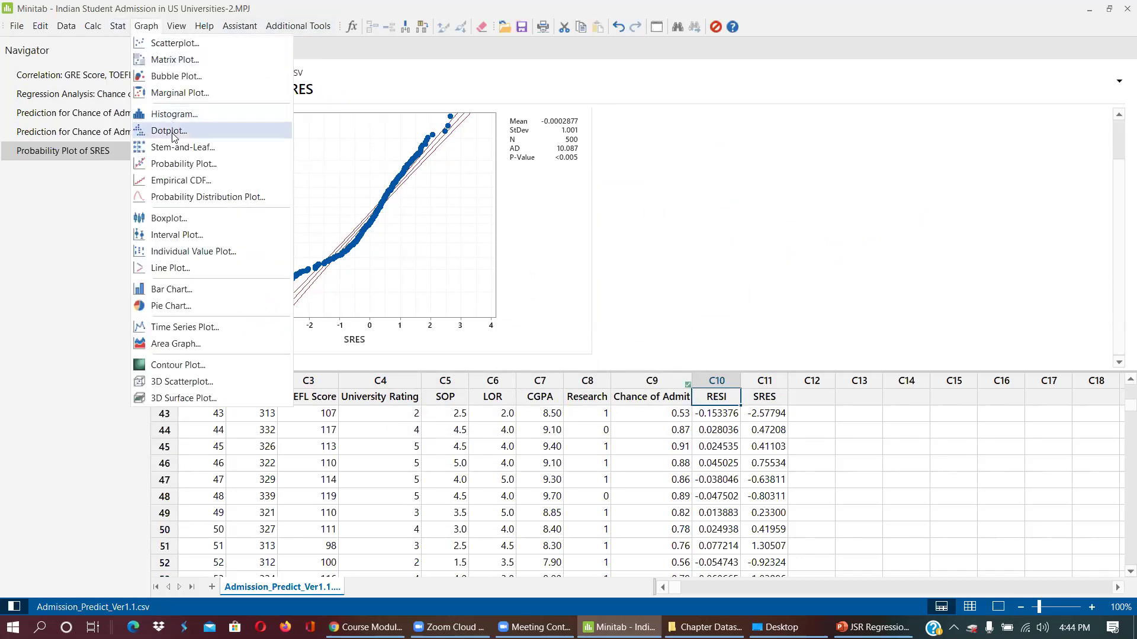
click(184, 163)
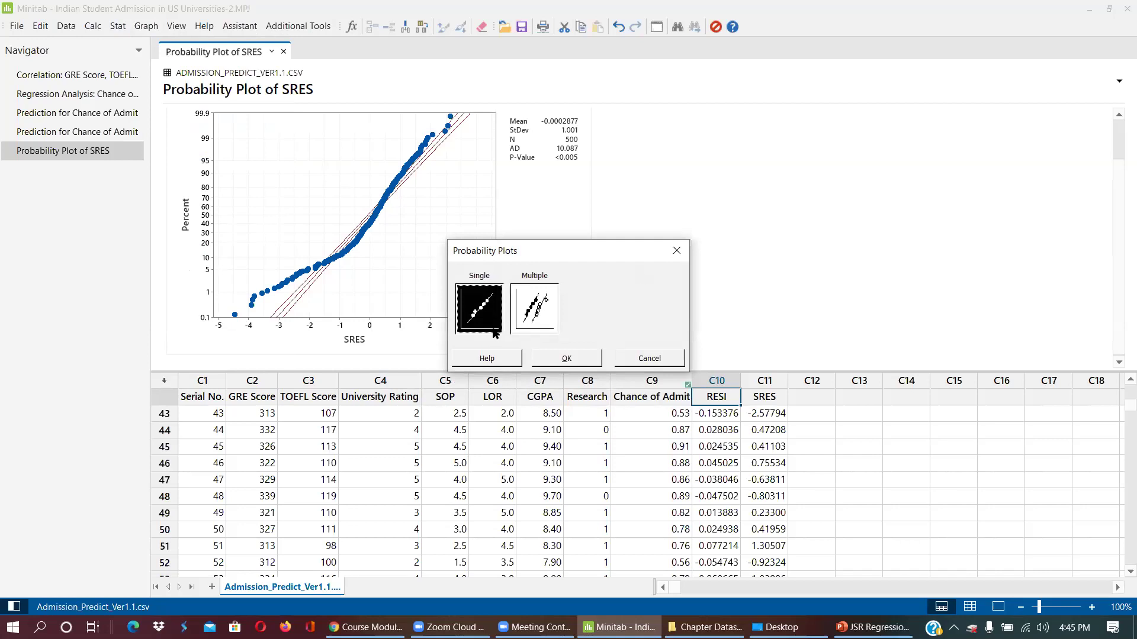
click(564, 358)
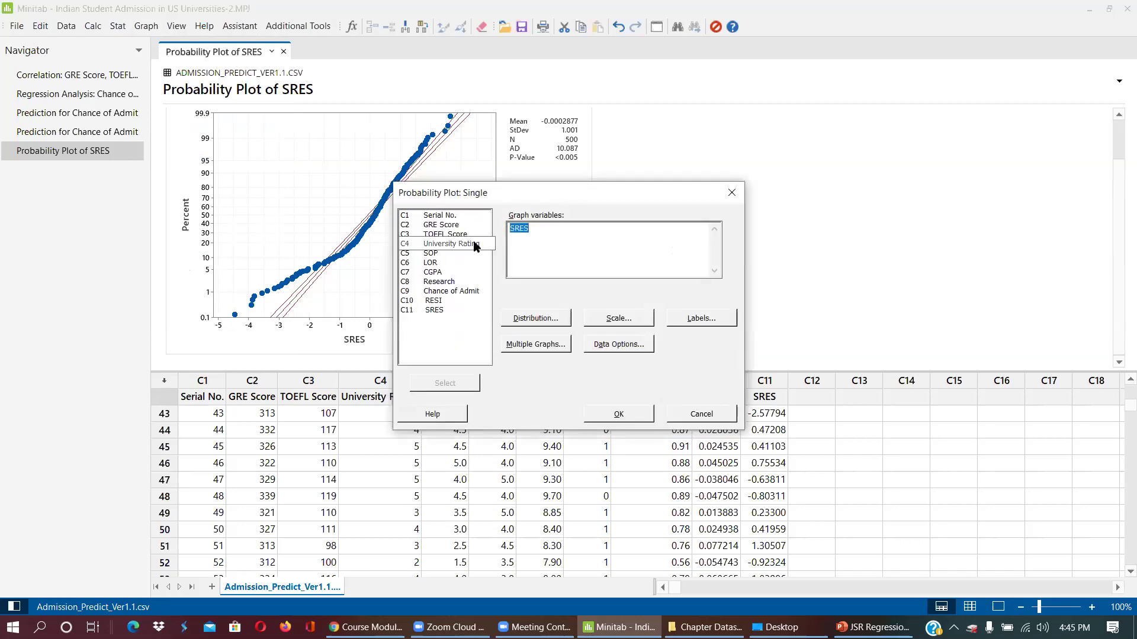
double_click(436, 300)
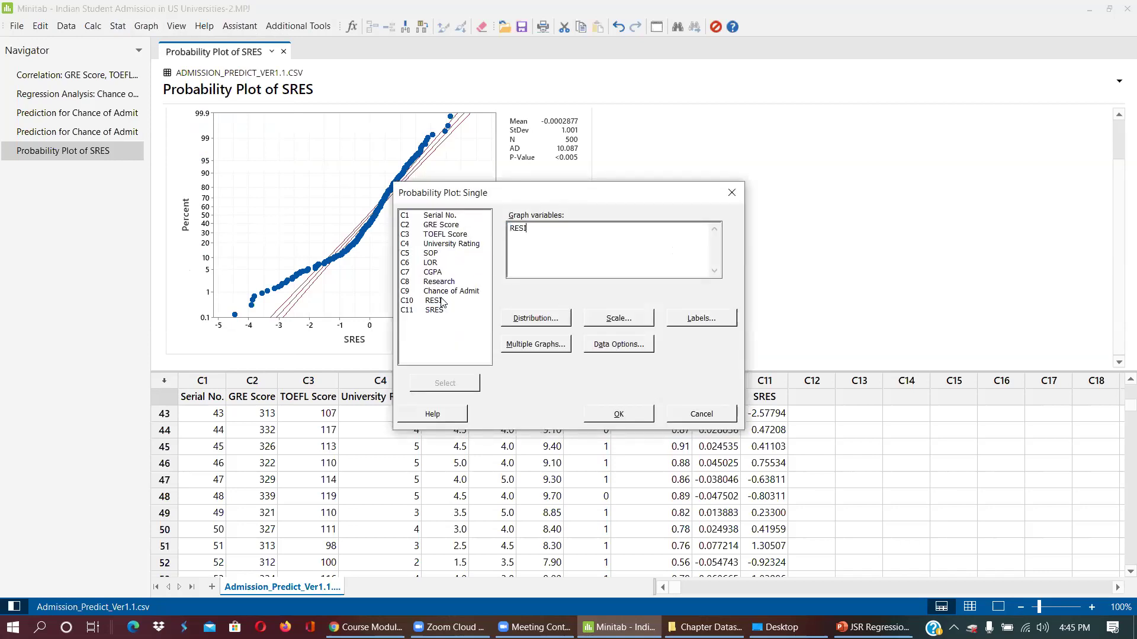
click(619, 419)
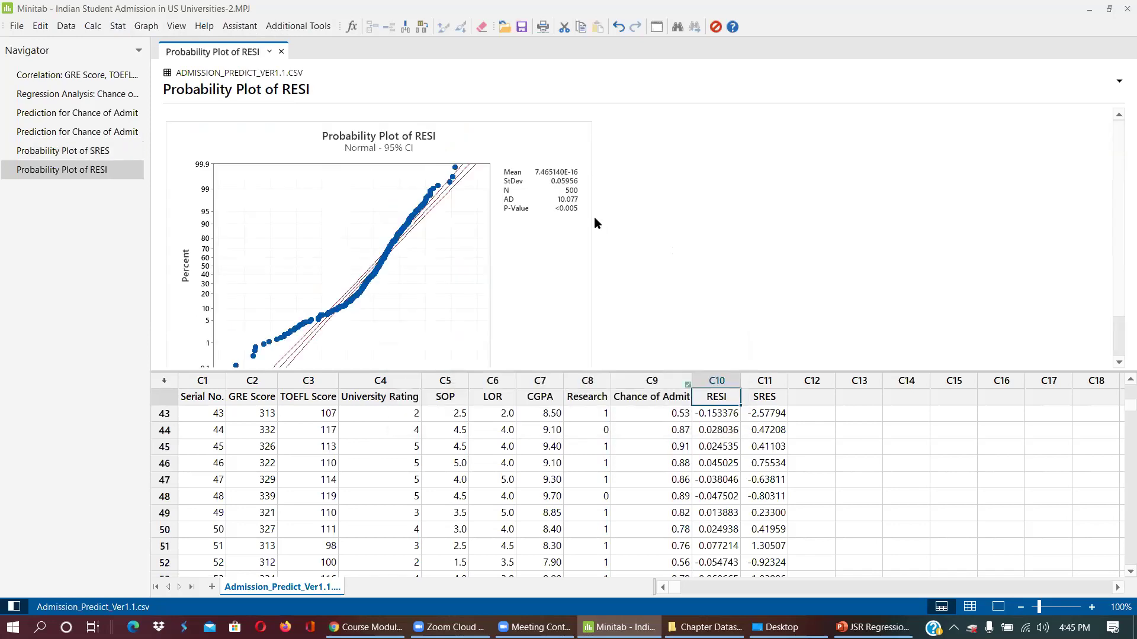
scroll(577, 210, down, 1)
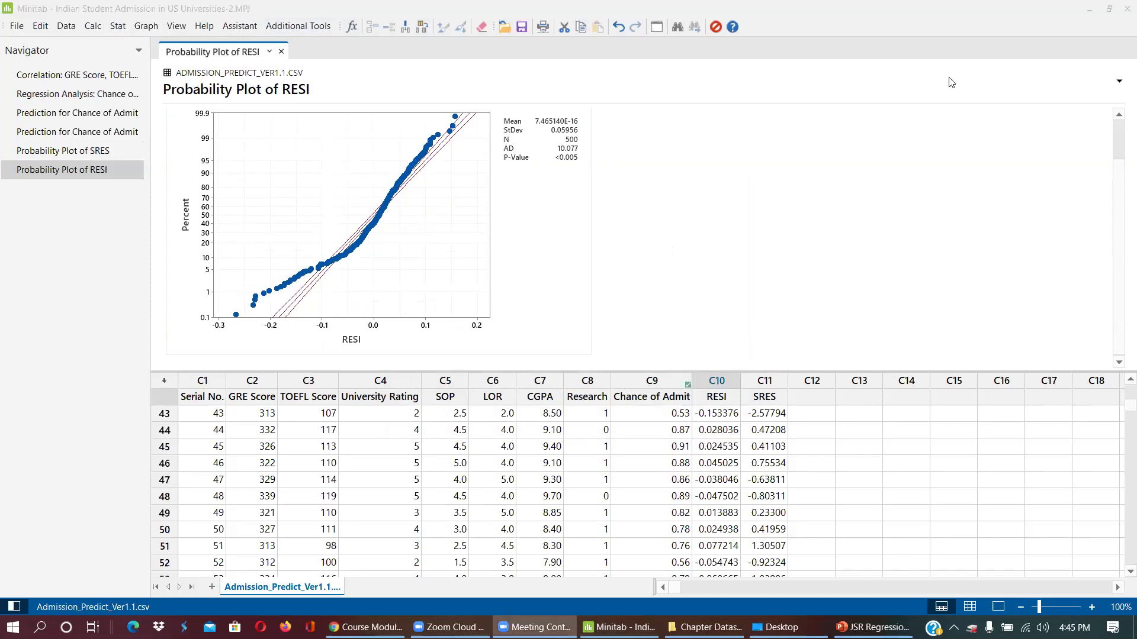
Step: Sketch a freehand scatterplot beside the probability plot, with axes, scattered points, a rising fitted line and residual distances to it
mouse_move(668, 155)
mouse_down()
mouse_move(680, 290)
mouse_move(792, 317)
mouse_move(890, 320)
mouse_up()
click(705, 264)
drag(713, 273, 719, 280)
click(748, 279)
click(751, 258)
click(731, 236)
click(711, 242)
click(774, 236)
click(778, 271)
click(756, 228)
click(770, 216)
click(787, 212)
click(831, 237)
click(816, 210)
click(788, 190)
click(810, 179)
click(826, 197)
click(863, 182)
click(863, 224)
click(844, 178)
mouse_move(708, 276)
mouse_down()
mouse_move(873, 173)
mouse_move(813, 182)
mouse_move(826, 206)
mouse_up()
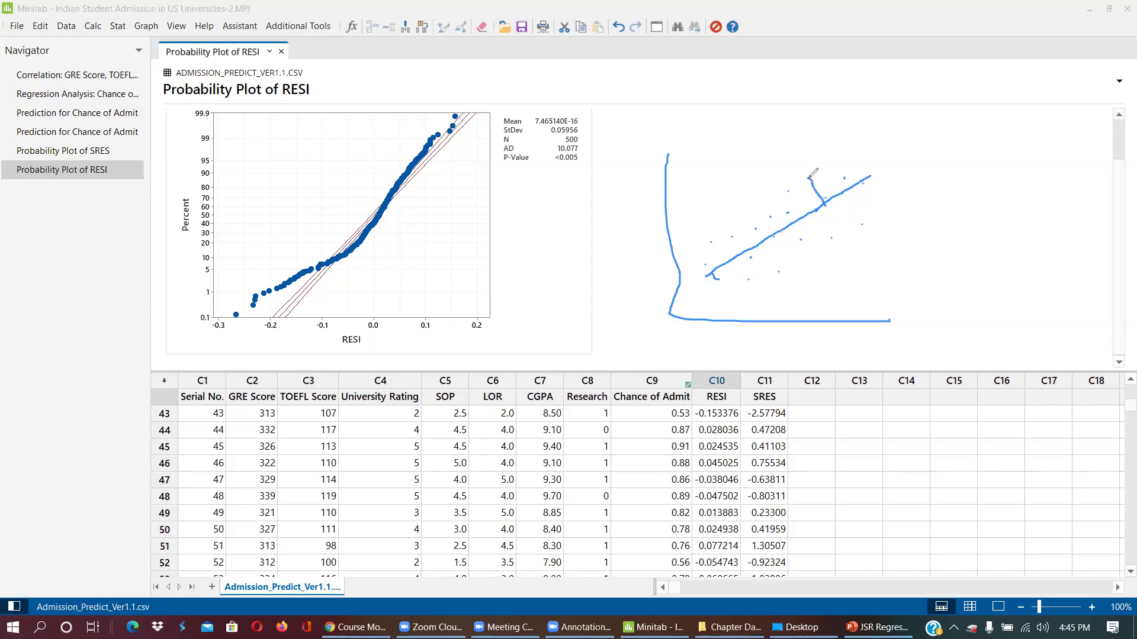
mouse_move(789, 225)
mouse_down()
mouse_move(800, 238)
mouse_move(758, 239)
mouse_up()
Step: Enlarge the worksheet area and select the RESI value in row 43
click(701, 414)
click(701, 435)
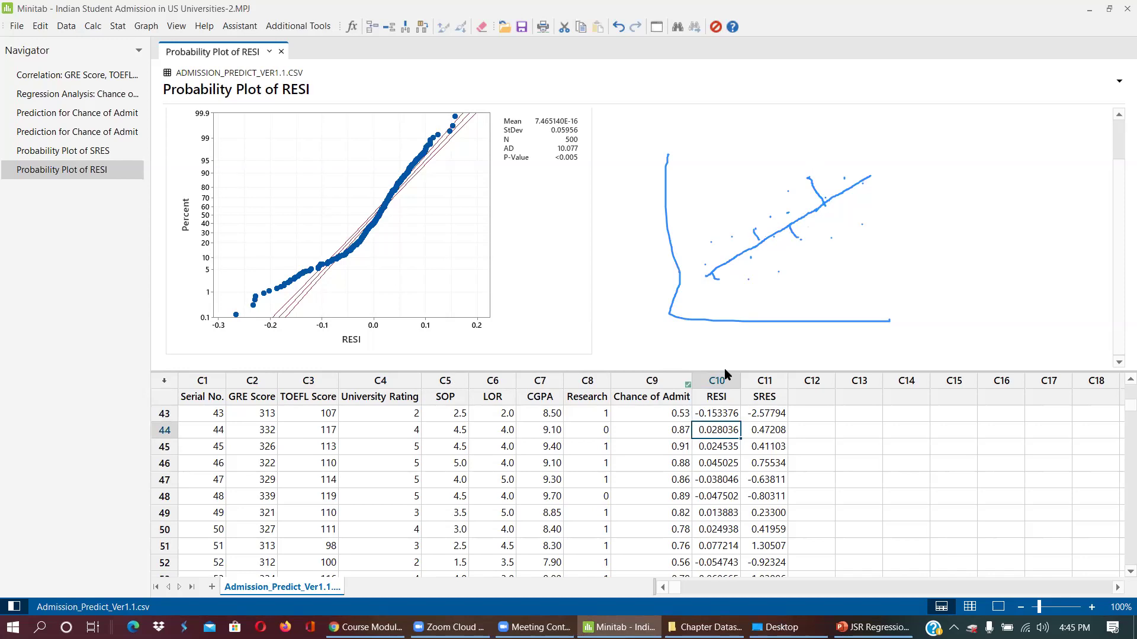
drag(725, 372, 721, 319)
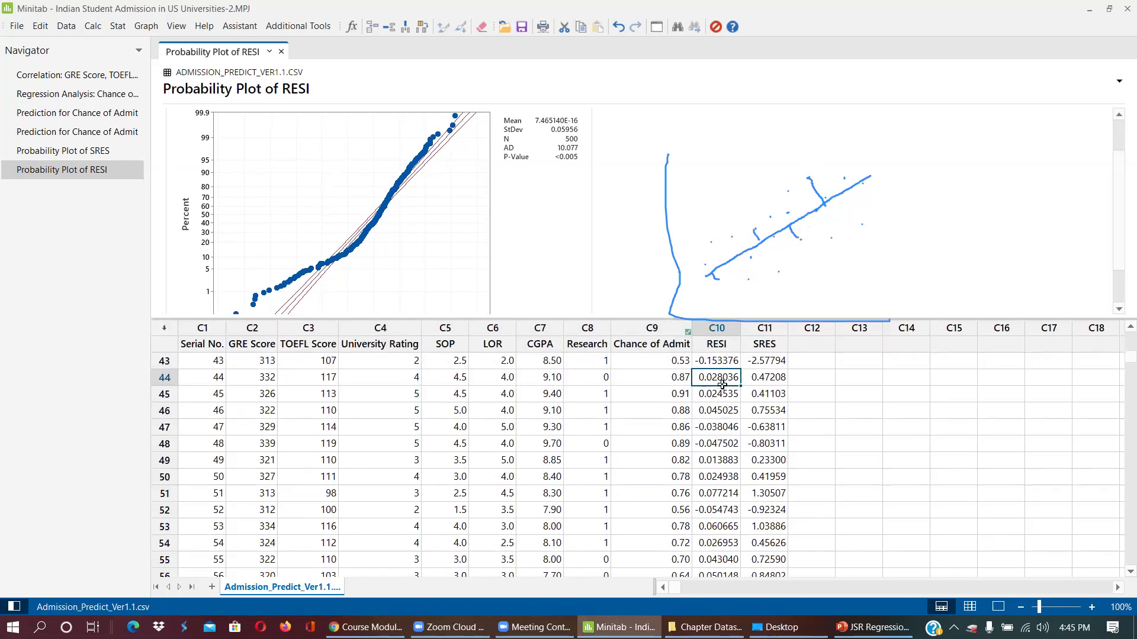
click(712, 364)
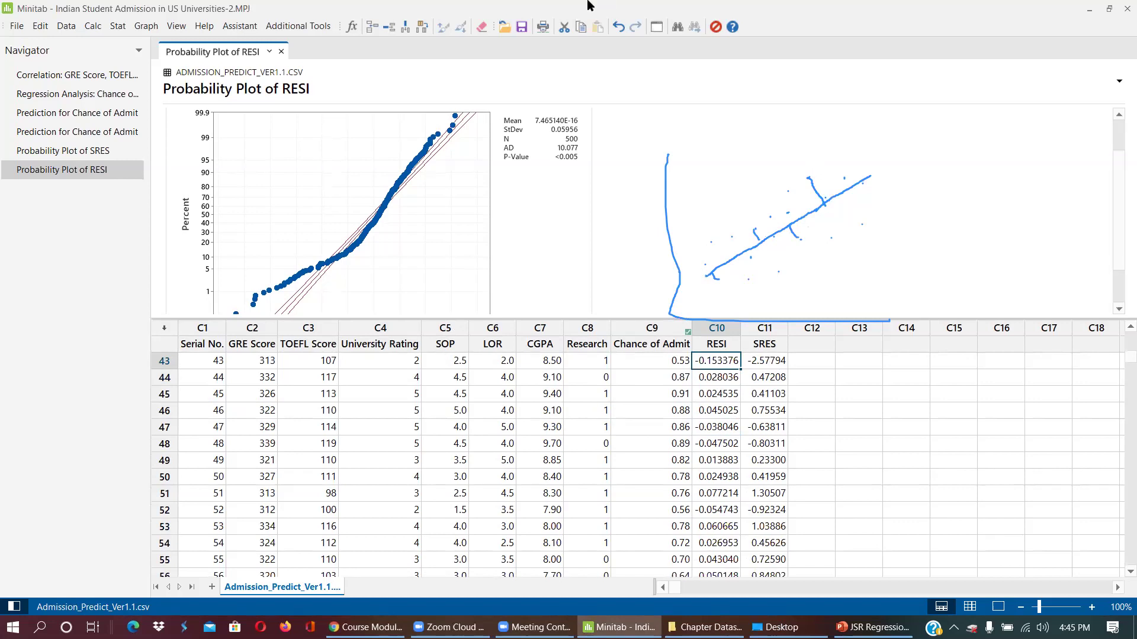
Step: Handwrite the standardization formula z = (x − μ)/σ above the sketch and enlarge the worksheet area further
mouse_move(596, 143)
mouse_down()
mouse_move(605, 163)
mouse_move(629, 163)
mouse_move(692, 137)
mouse_move(678, 137)
mouse_up()
mouse_move(697, 134)
mouse_down()
mouse_move(720, 120)
mouse_move(723, 138)
mouse_move(715, 142)
mouse_move(722, 121)
mouse_move(736, 144)
mouse_move(734, 114)
mouse_move(747, 143)
mouse_move(712, 175)
mouse_up()
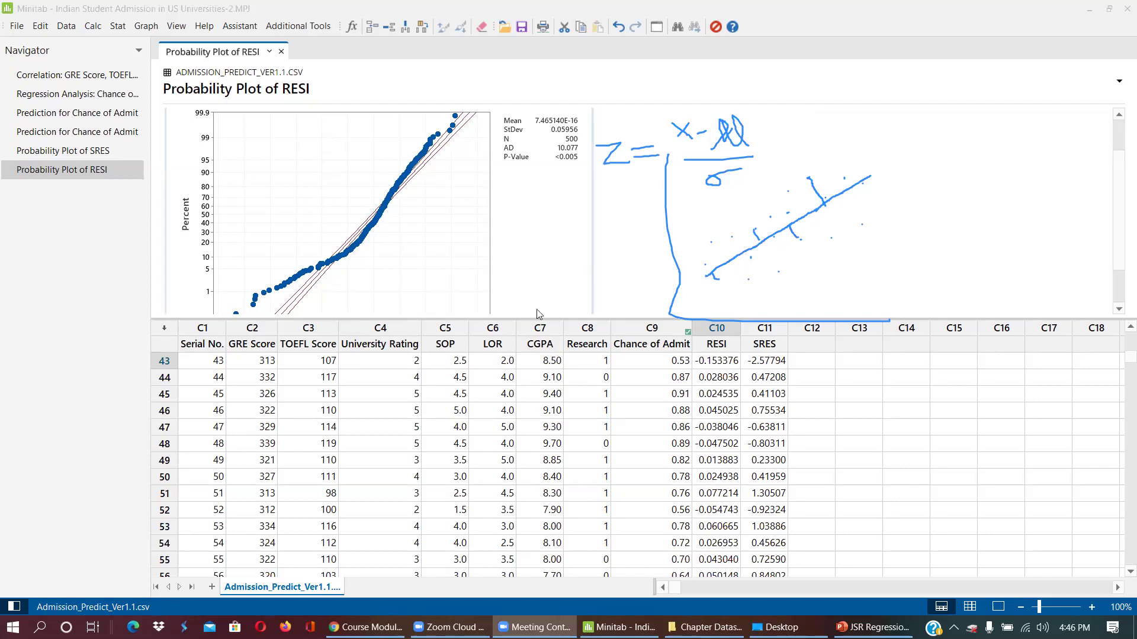
drag(537, 321, 537, 296)
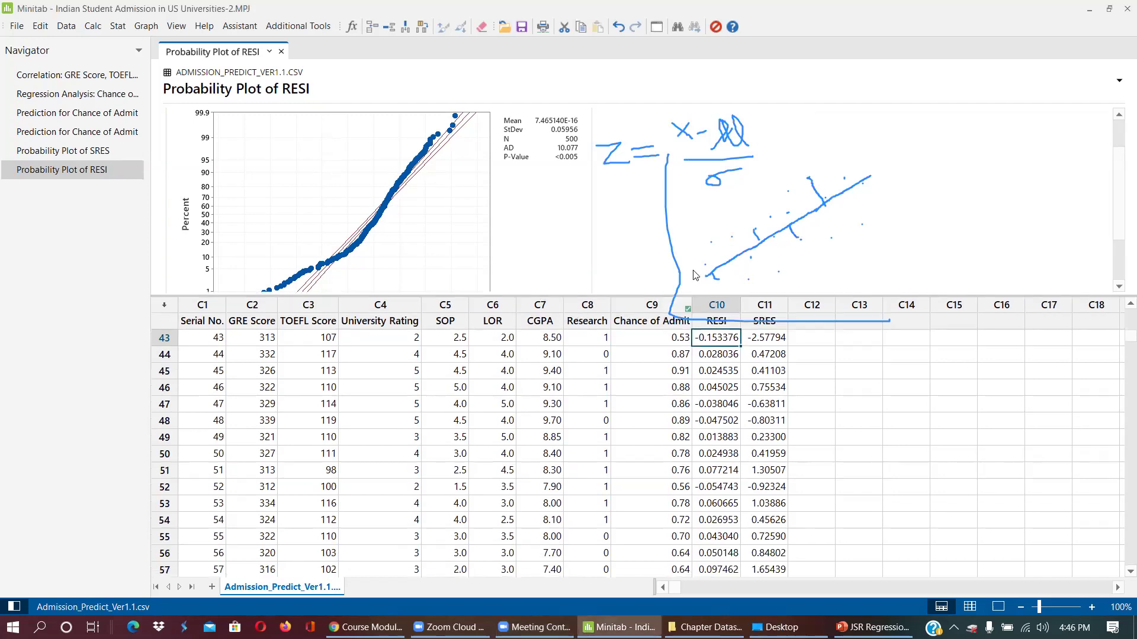
Step: Switch to the JSR Regression Analysis presentation in PowerPoint and go back to the Step 2: Assumptions slide
click(873, 627)
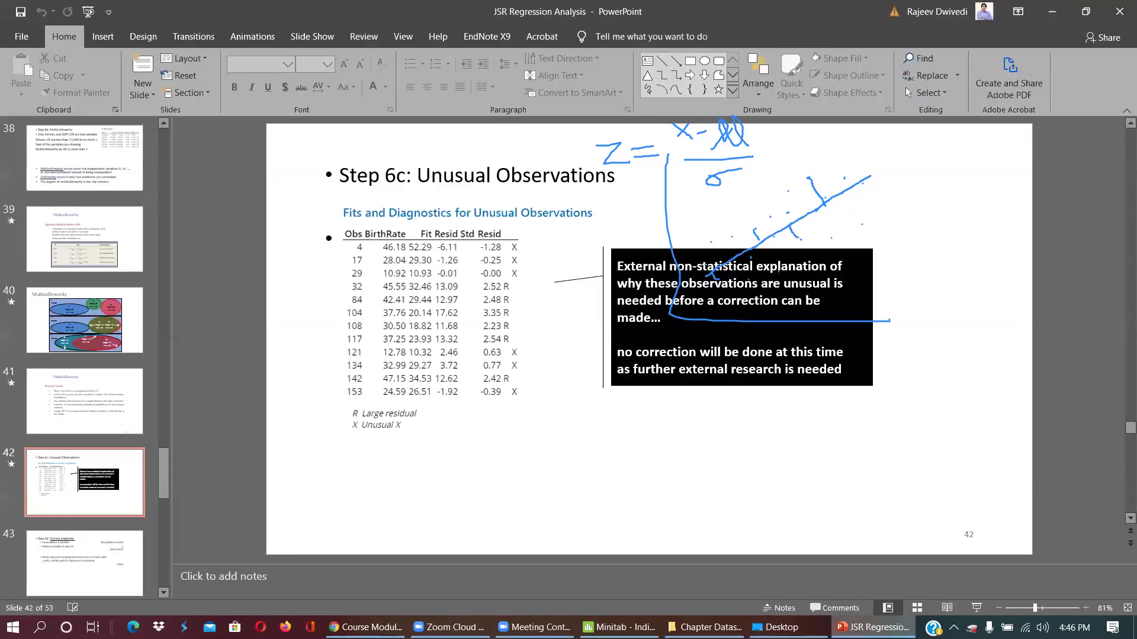
scroll(555, 293, up, 5)
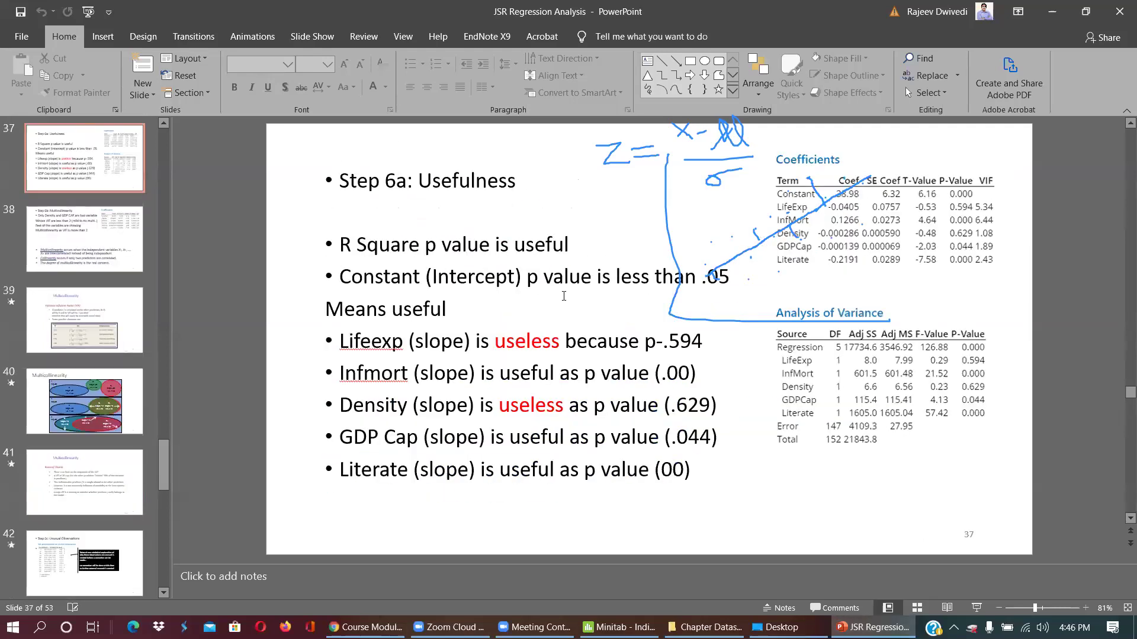
scroll(564, 296, up, 5)
scroll(564, 299, up, 1)
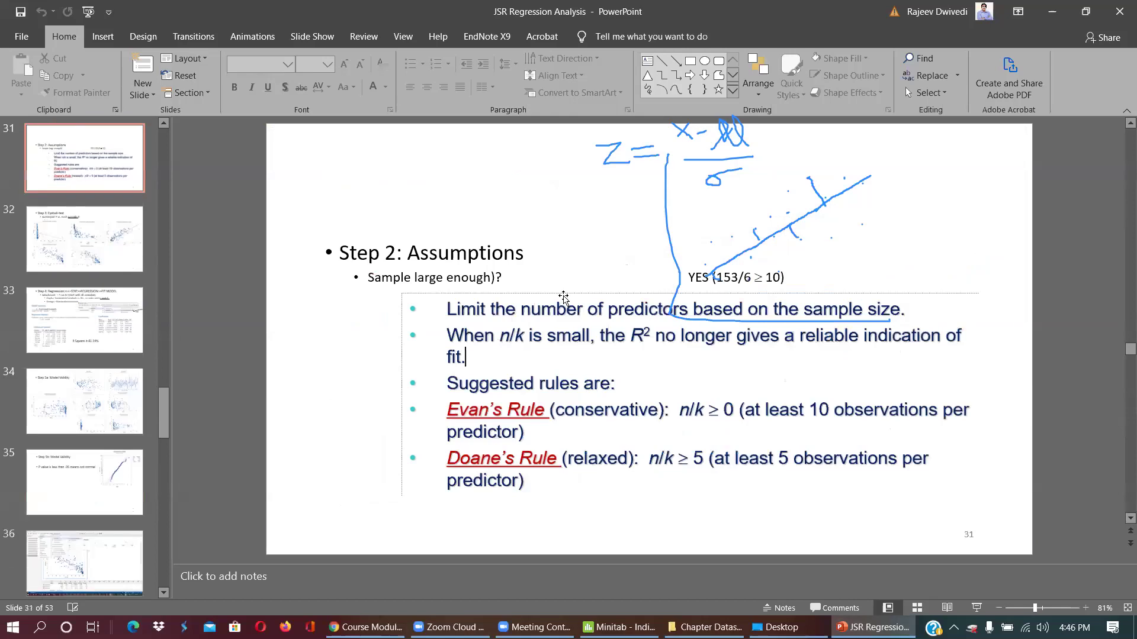
scroll(563, 299, up, 1)
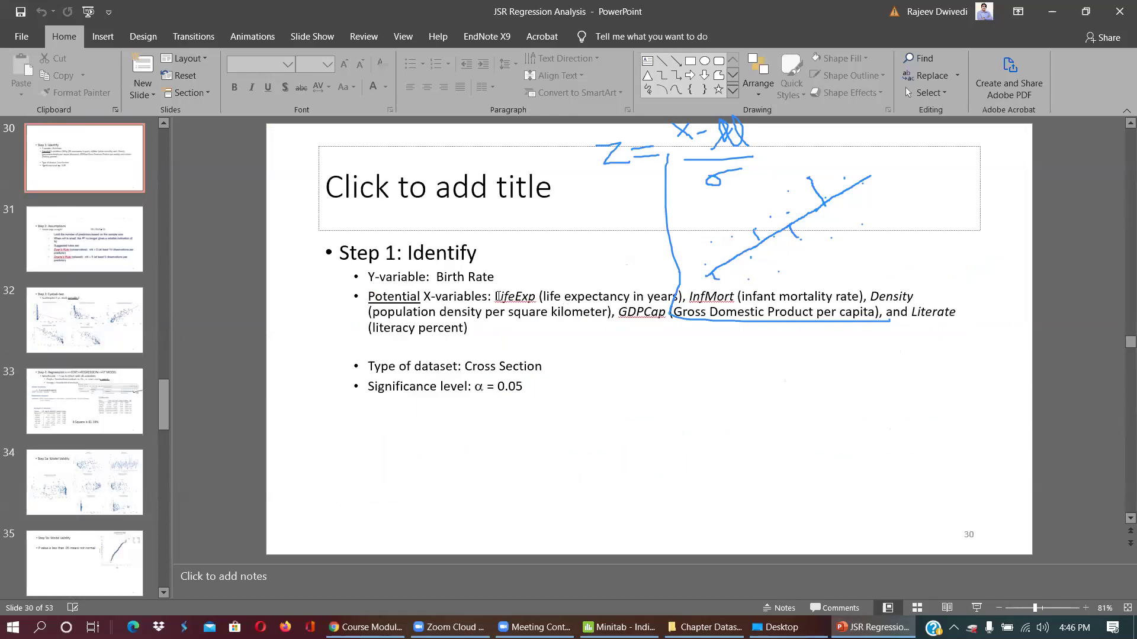
scroll(497, 296, down, 1)
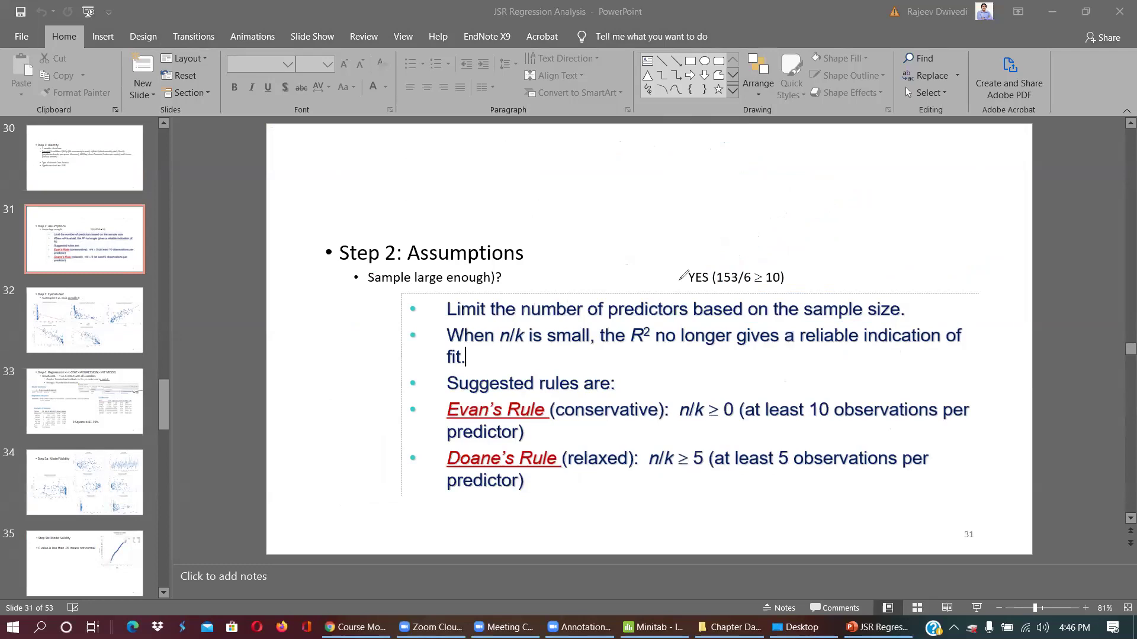
Step: Mark Evan's Rule and Doane's Rule with ticks and underline their n/k condition, "relaxed" and minimum observations per predictor
drag(393, 418, 431, 409)
mouse_move(386, 461)
mouse_down()
mouse_move(392, 476)
mouse_move(428, 451)
mouse_up()
drag(675, 423, 745, 422)
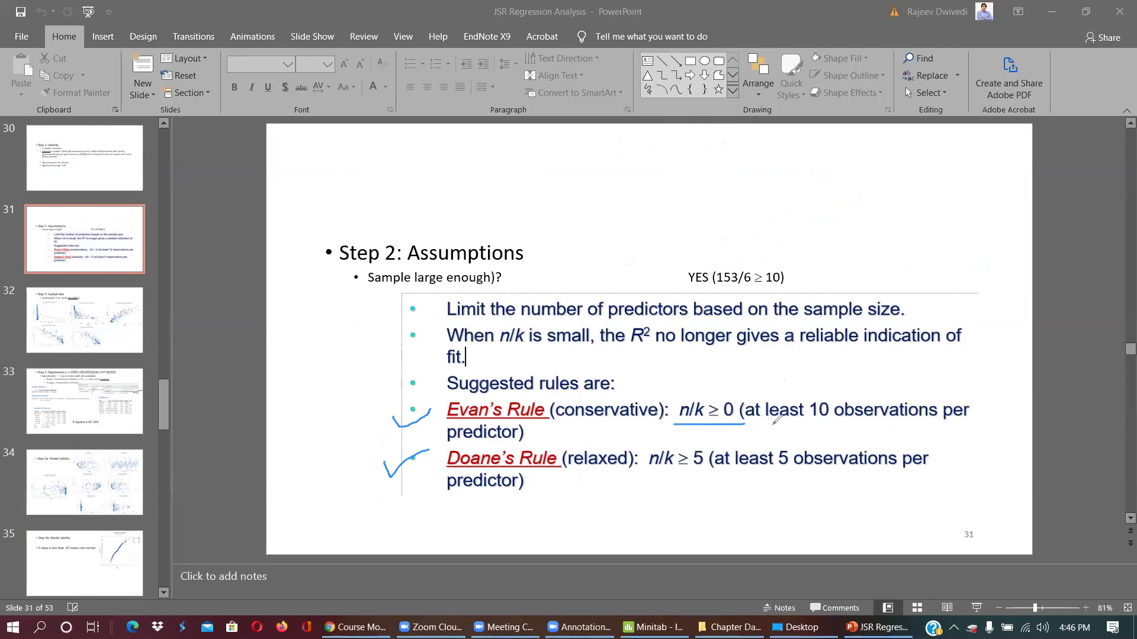
drag(771, 422, 969, 412)
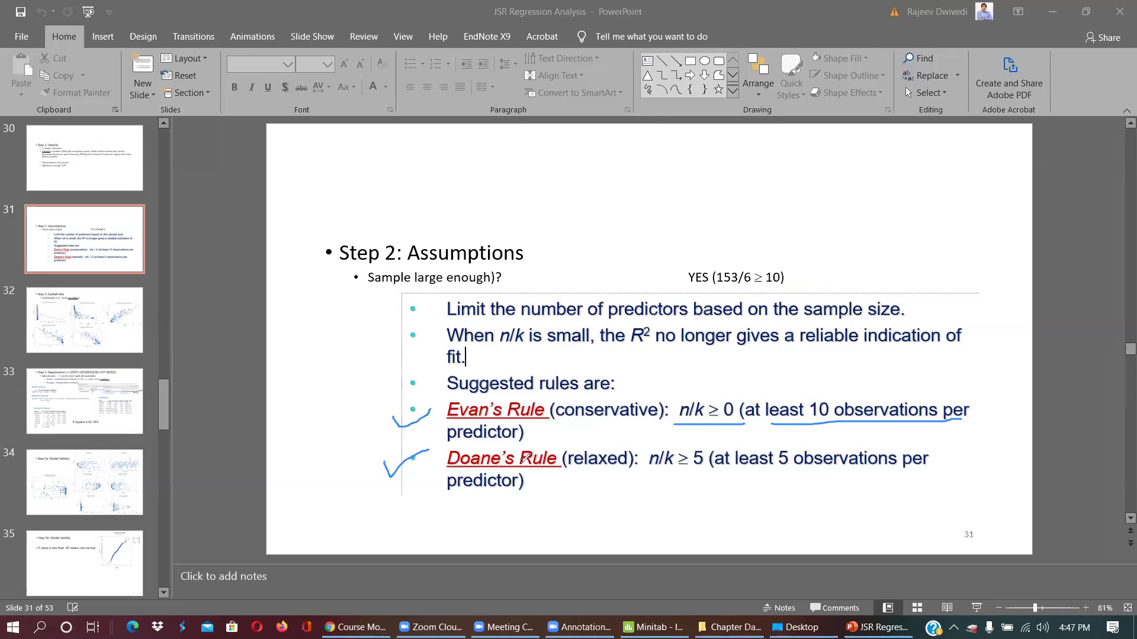
drag(571, 472, 625, 469)
drag(724, 475, 926, 461)
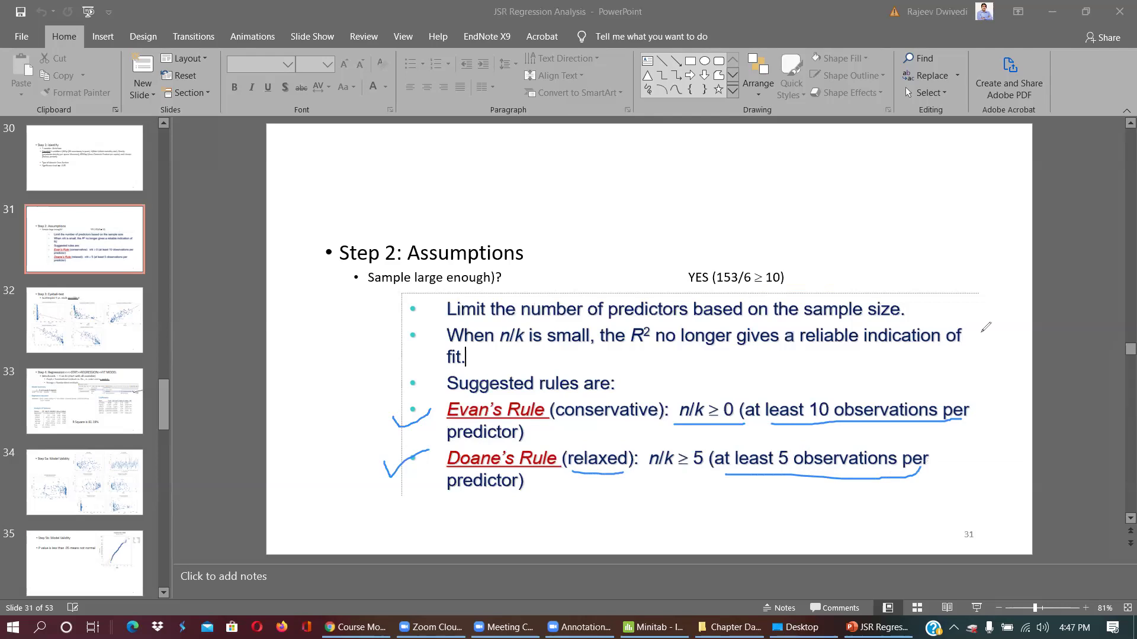
drag(672, 387, 680, 435)
click(686, 371)
drag(698, 385, 786, 323)
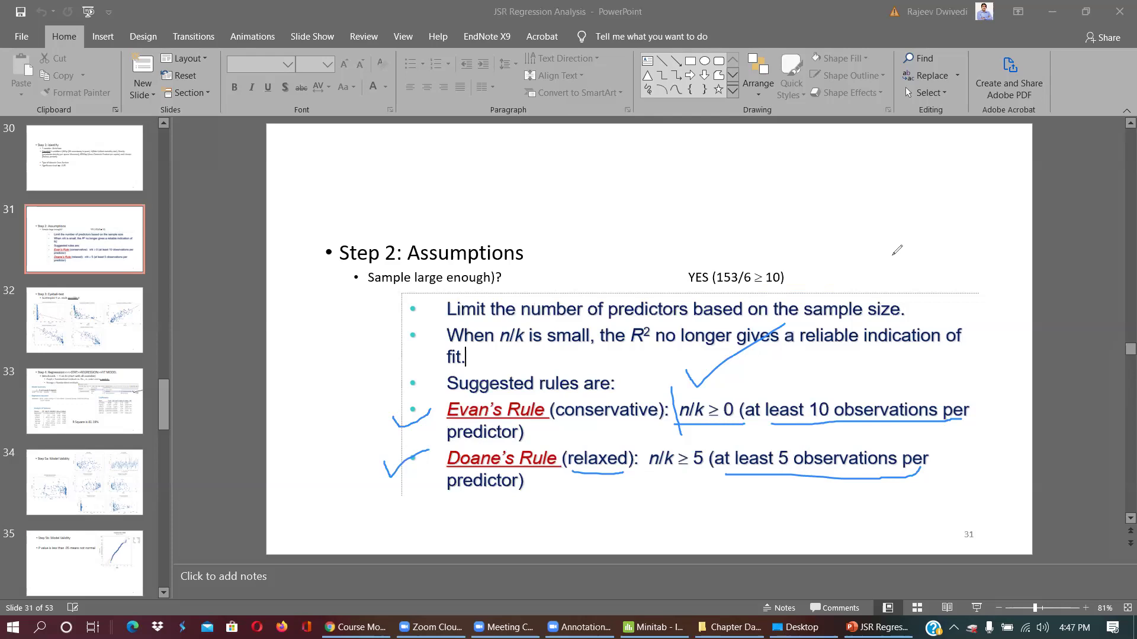
Step: Review the Step 3 eyeball-test, Step 4 regression and Step 5a model validity slides
key(Page_Down)
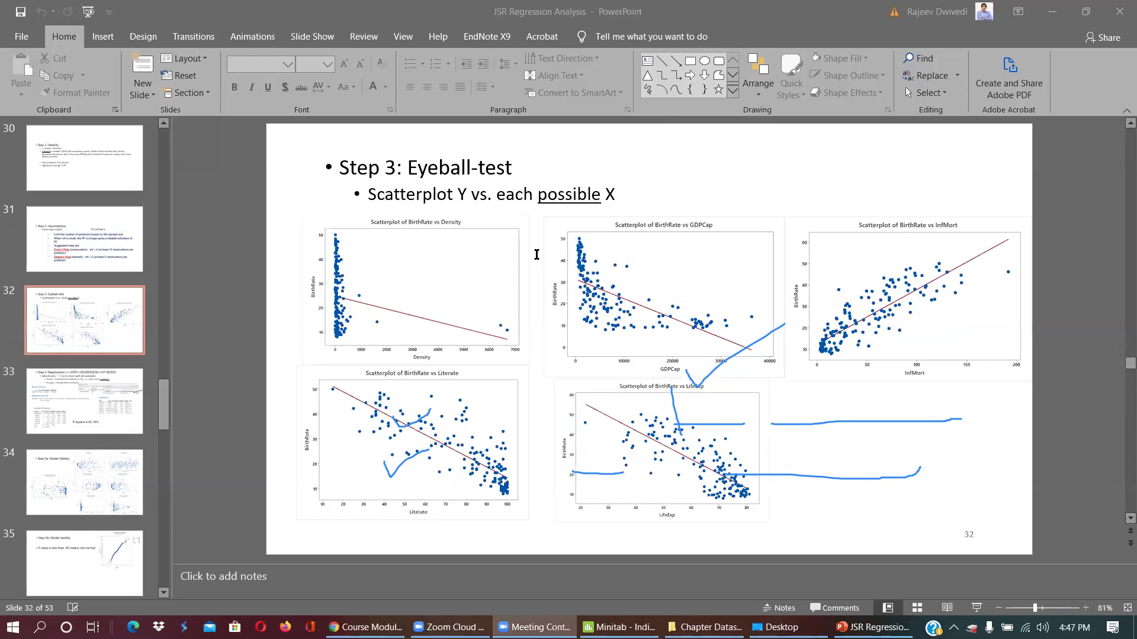
key(Page_Down)
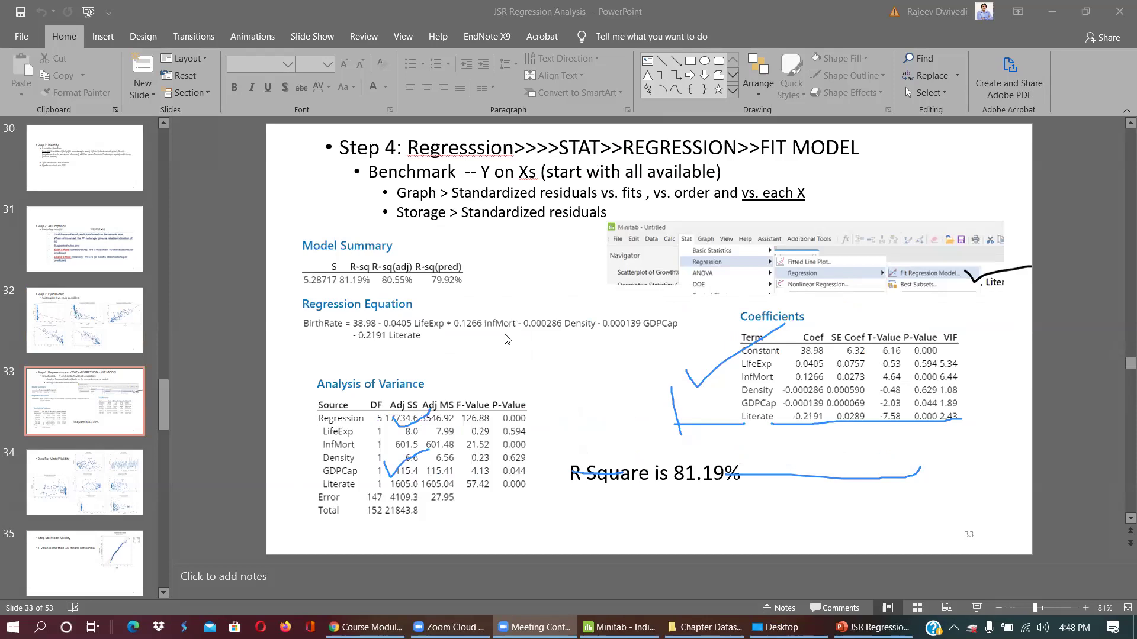
key(Page_Down)
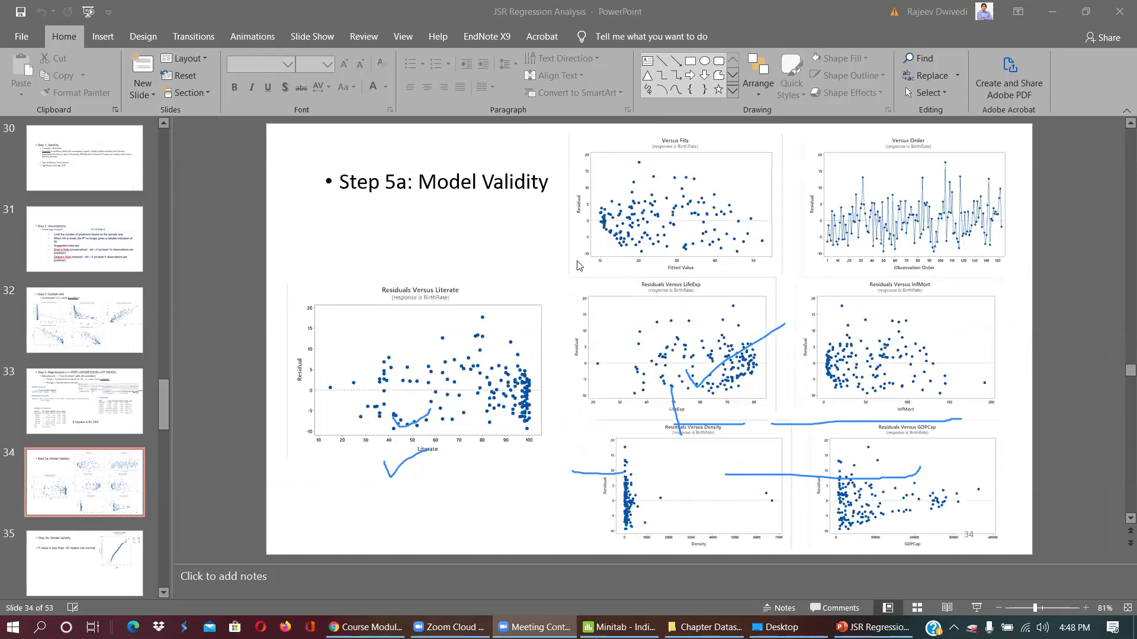
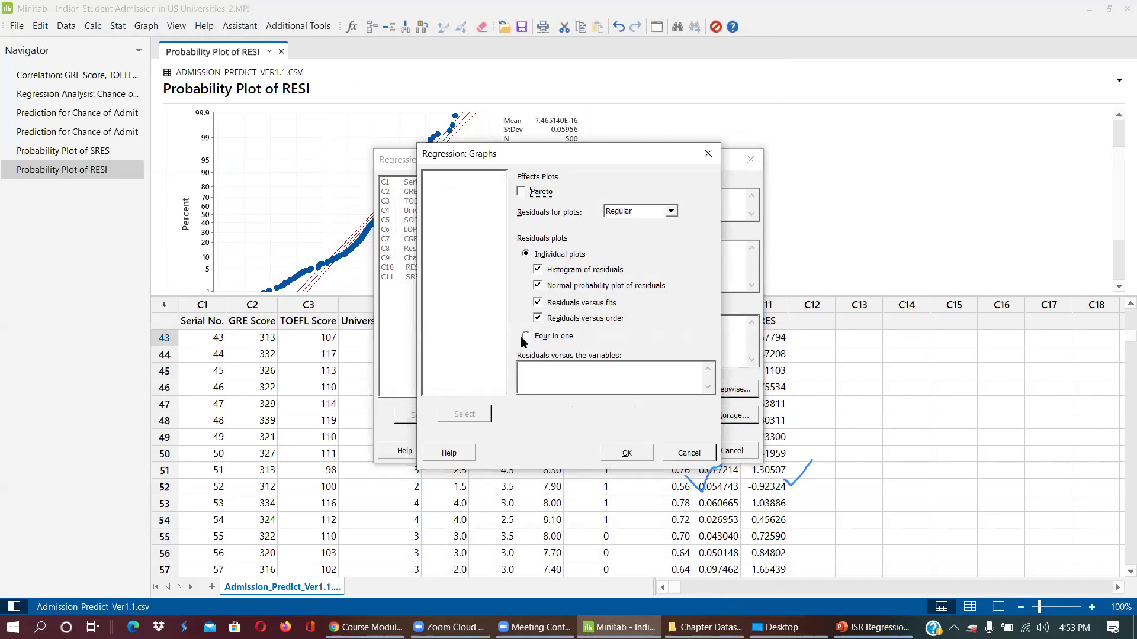
Step: Keep individual residual plots for the Chance of Admit regression and add the Durbin-Watson statistic to its results
click(523, 254)
click(628, 454)
click(669, 414)
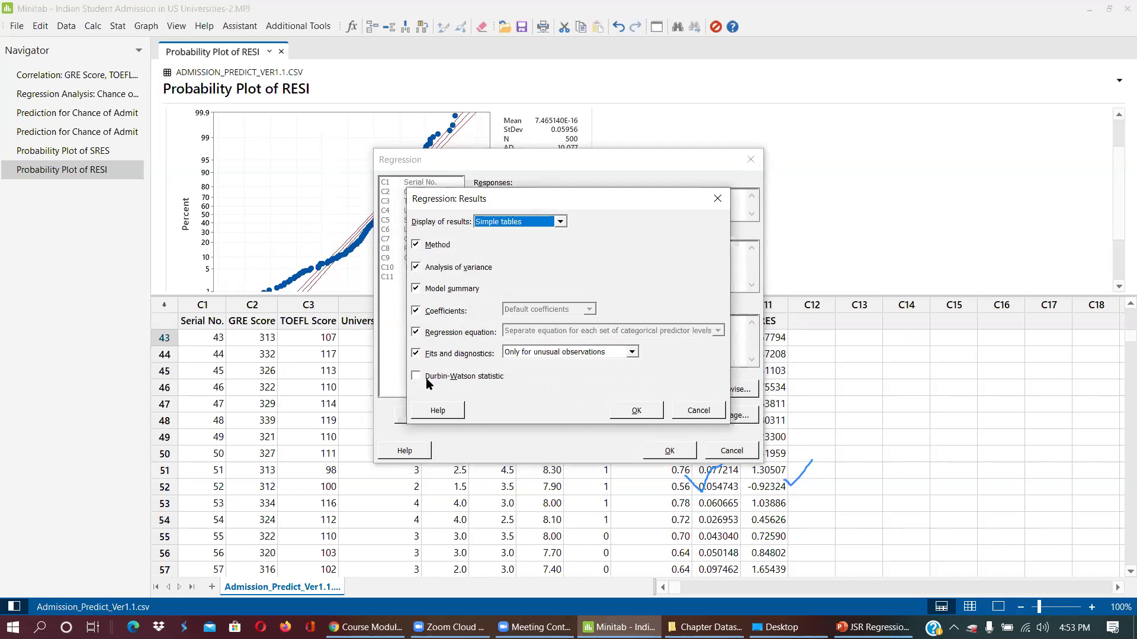
click(424, 380)
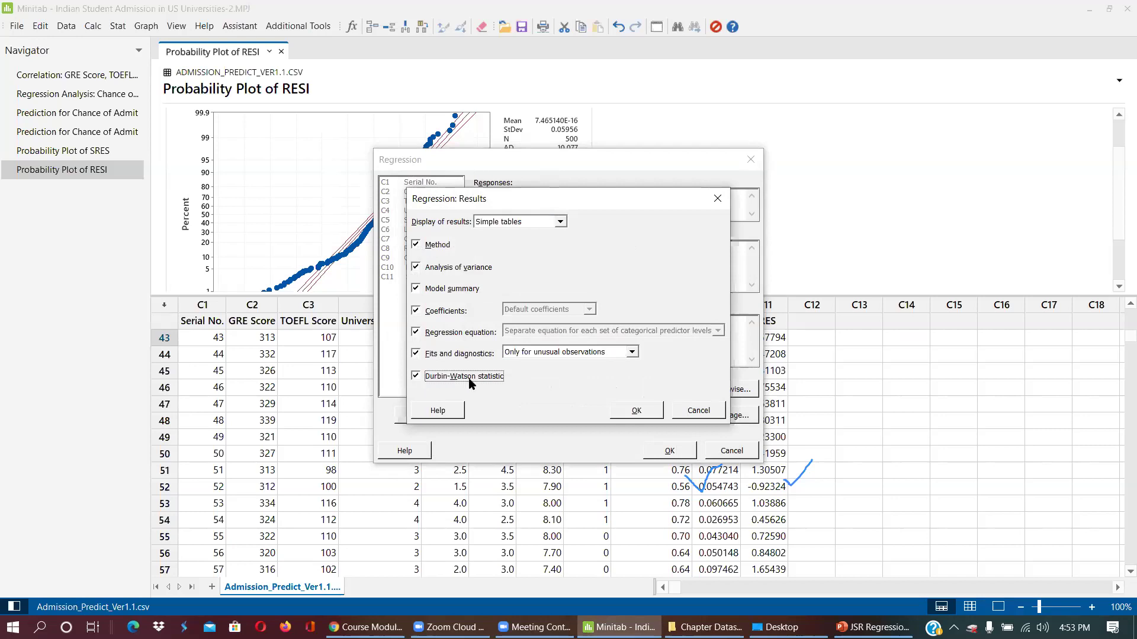
click(635, 413)
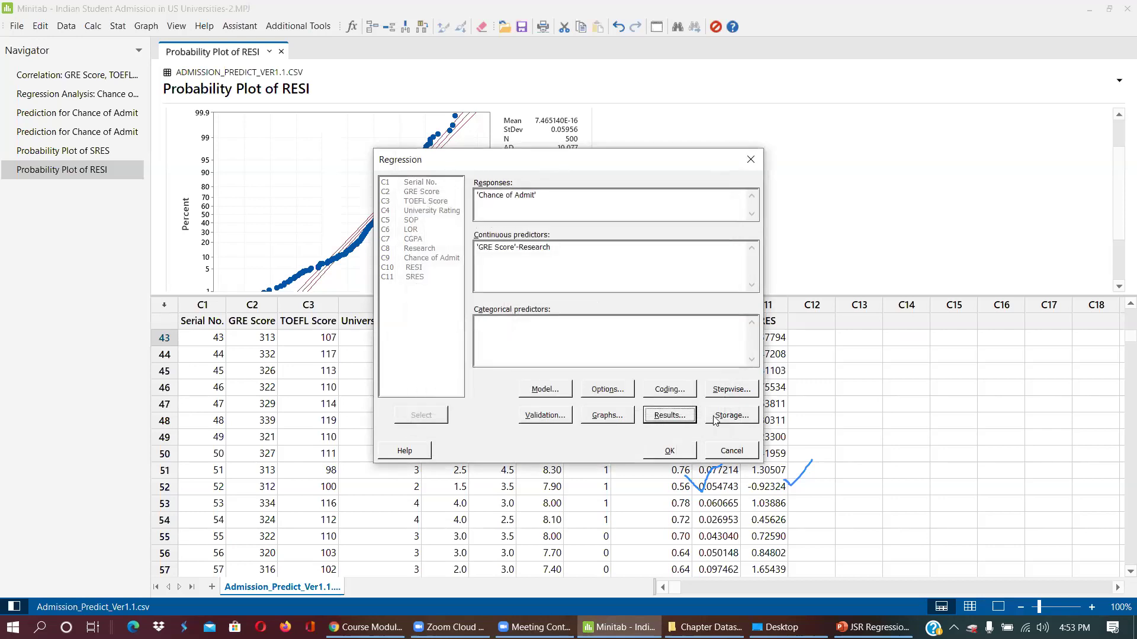
Step: Keep Residuals and Standardized residuals as stored columns and run the regression
click(713, 417)
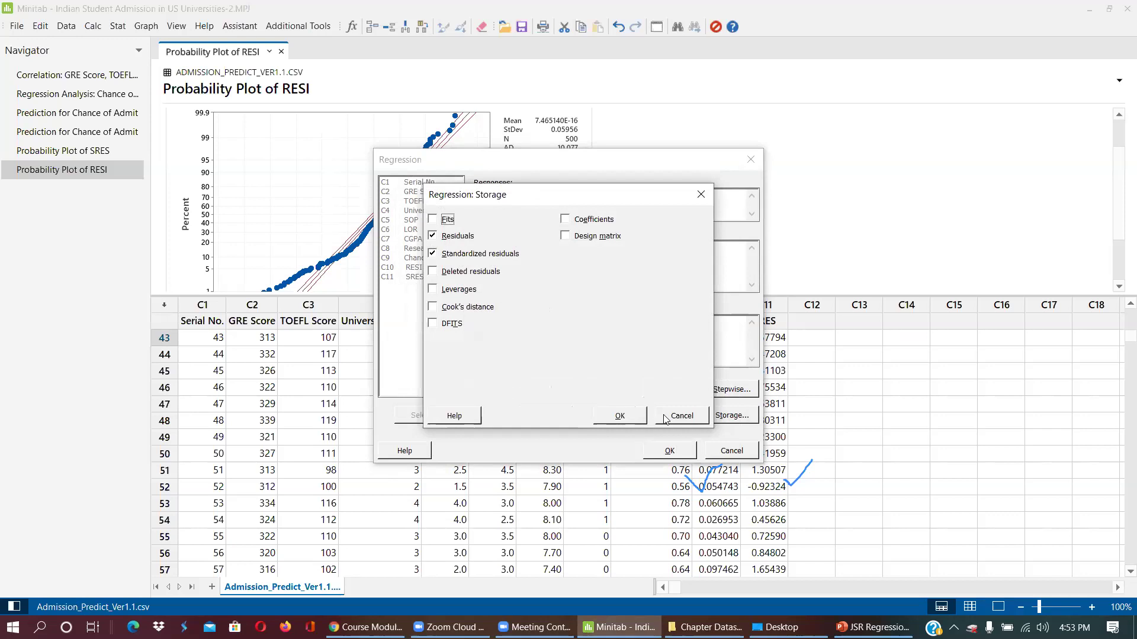
click(627, 419)
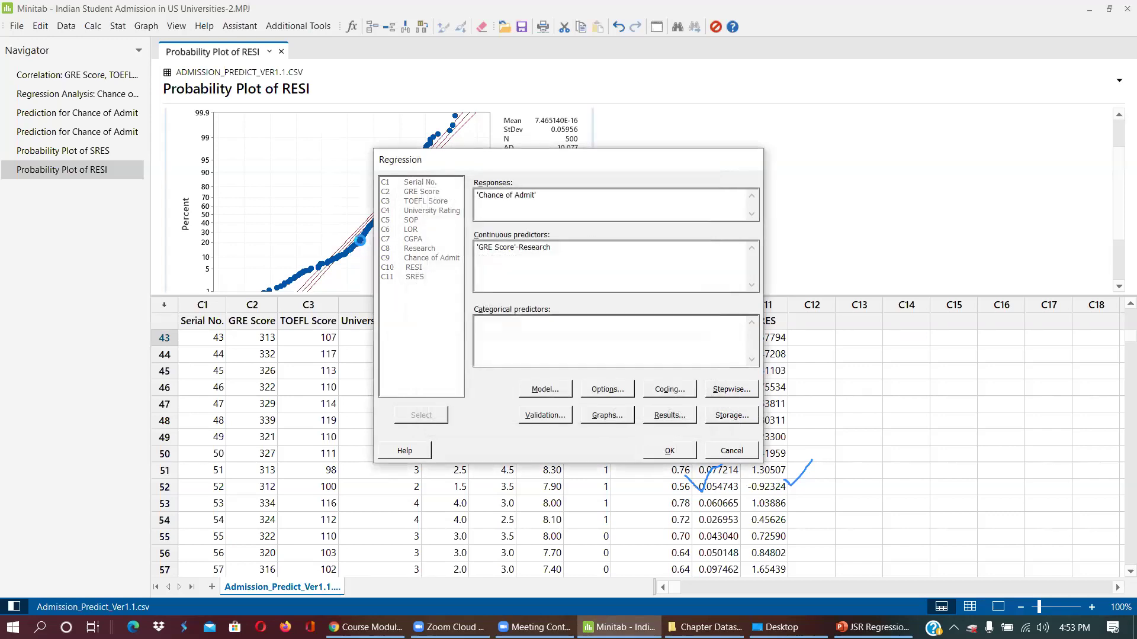
key(Return)
Step: Look through the new regression output and locate the Durbin-Watson Statistic below the unusual observations
scroll(630, 190, down, 15)
scroll(629, 190, down, 5)
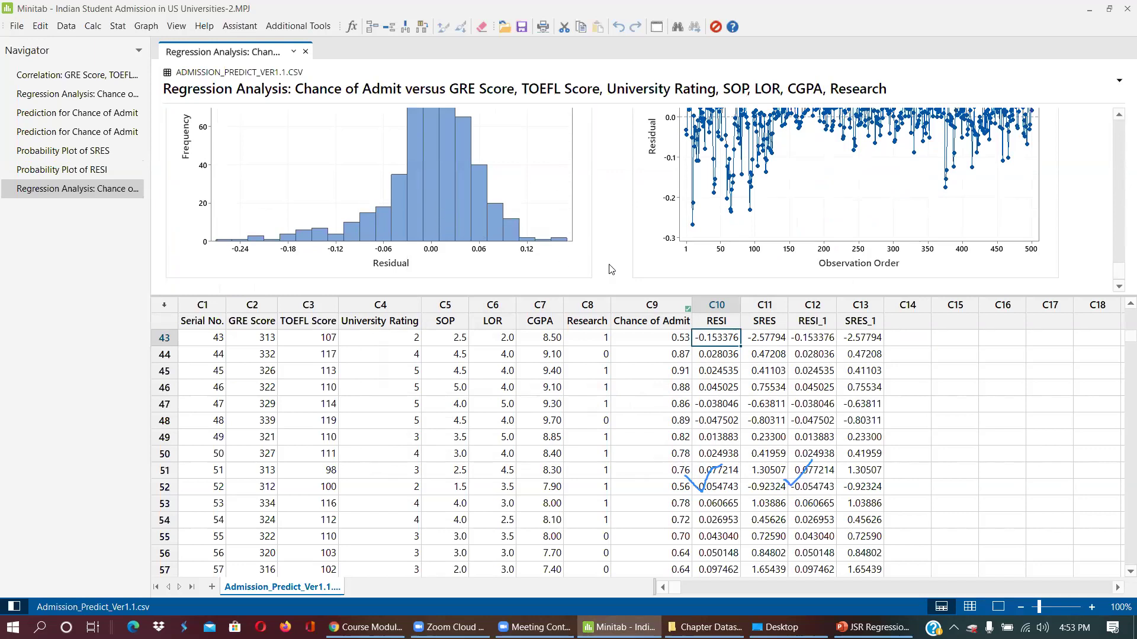
scroll(592, 259, up, 8)
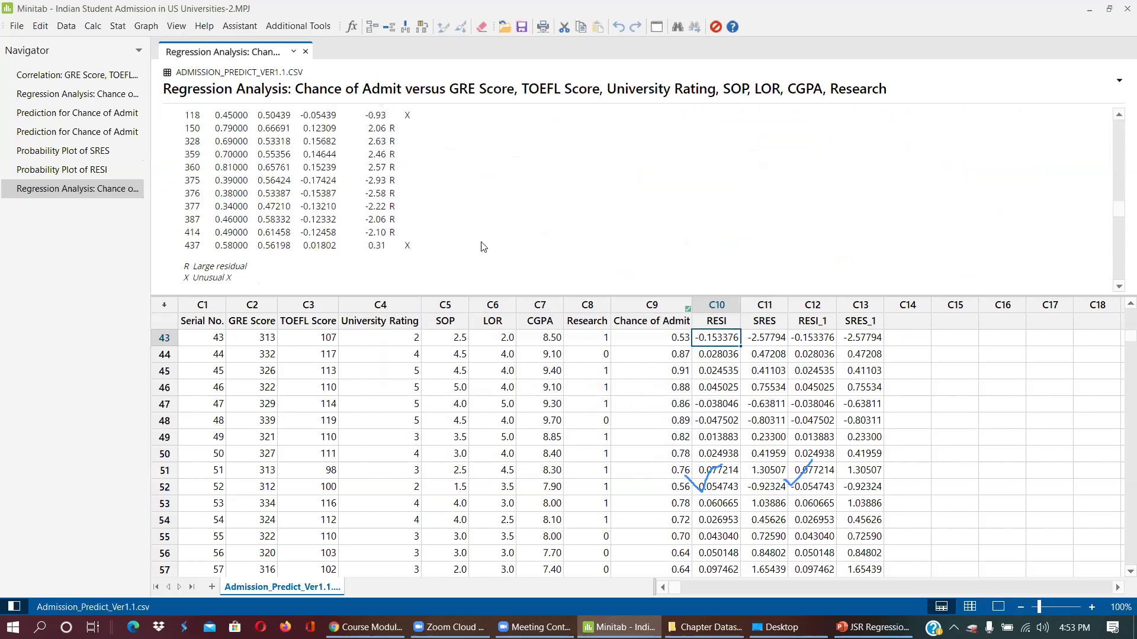
scroll(483, 247, down, 2)
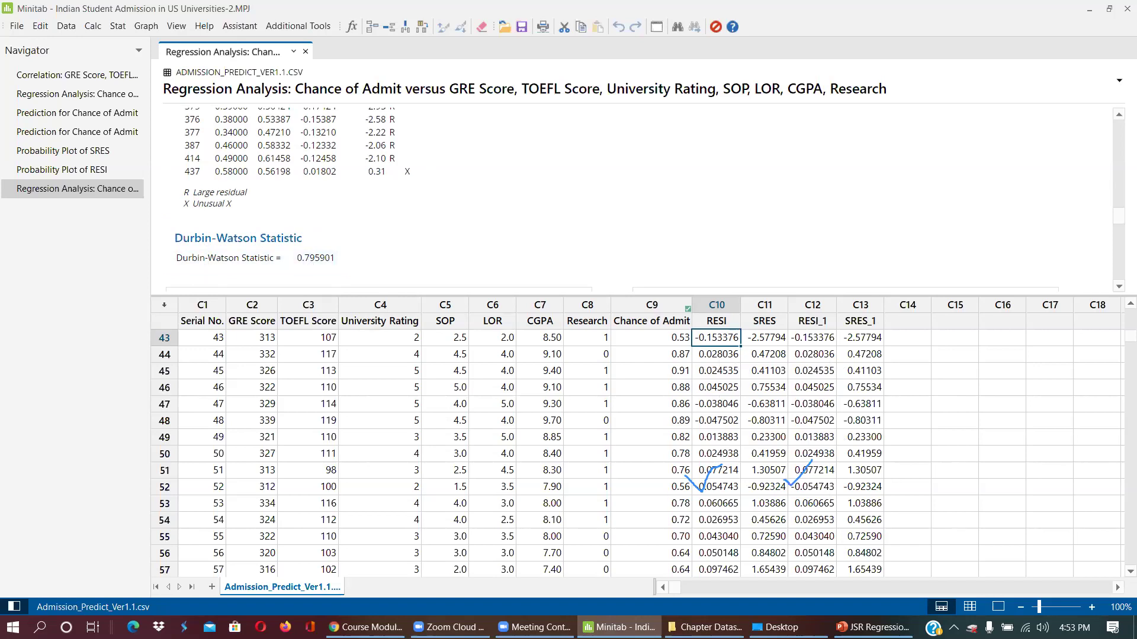
Step: Switch to the PowerPoint deck and review the Regression Diagnostics slide on autocorrelation and the Durbin-Watson test statistic
click(873, 627)
scroll(771, 427, up, 1)
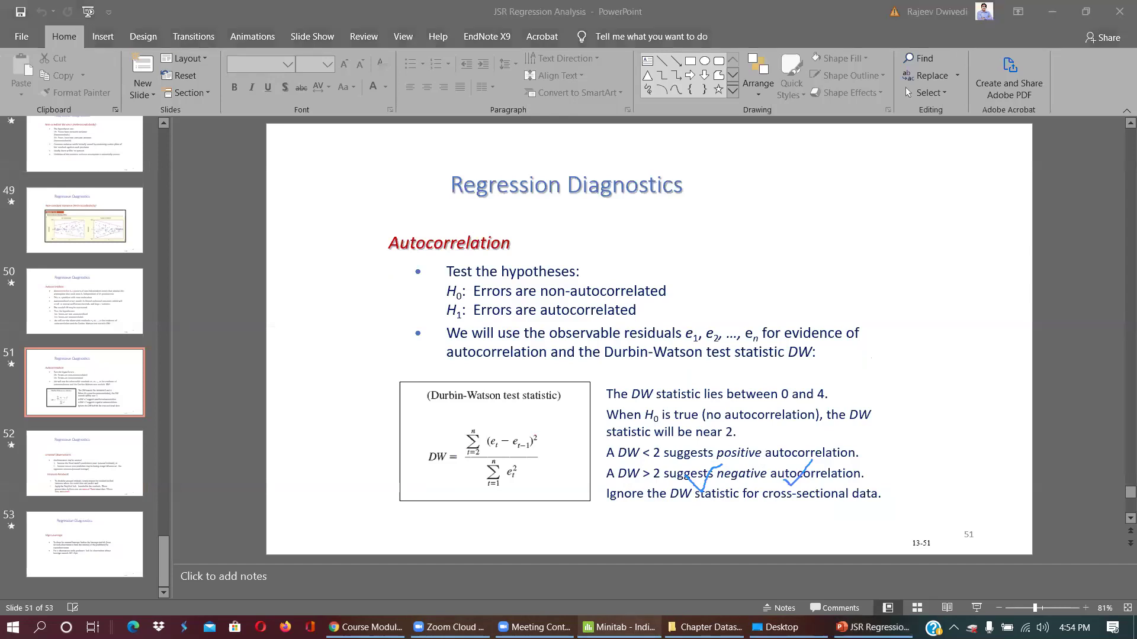
key(alt+Tab)
key(alt+Tab)
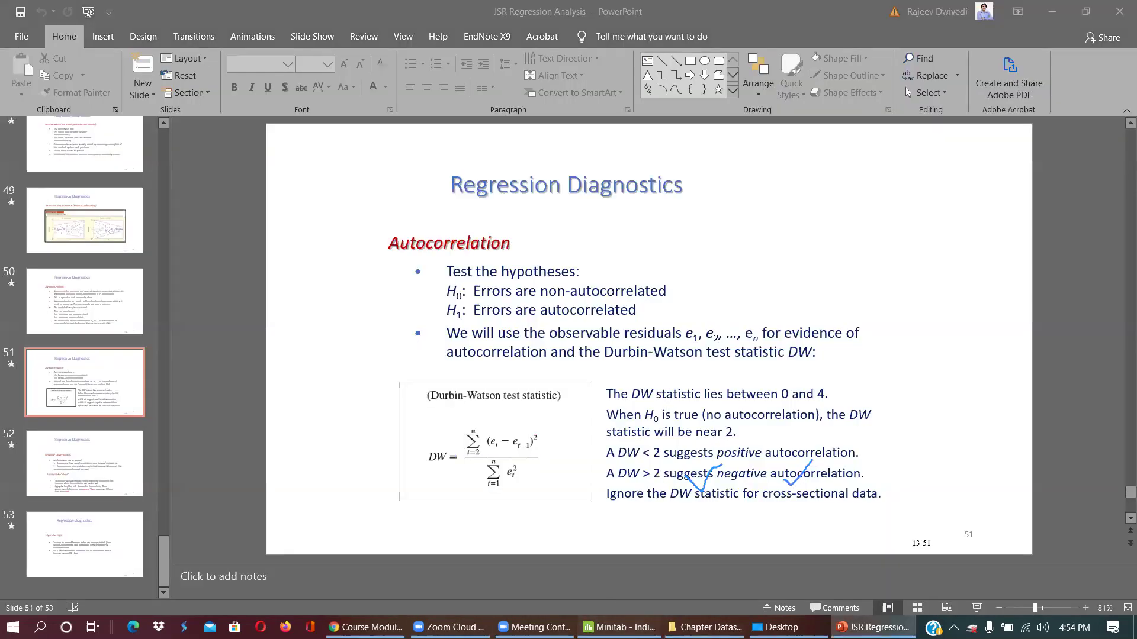
Step: Return to Minitab, enlarge the regression output area and examine the Versus Fits residual plot for Chance of Admit
key(alt+Tab)
scroll(611, 213, up, 15)
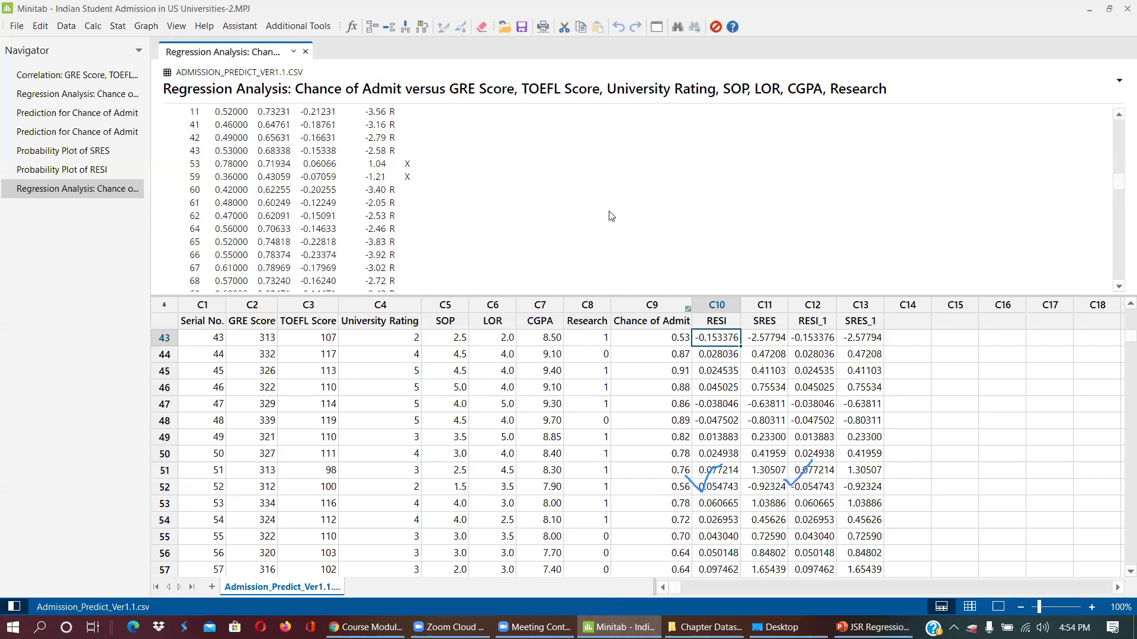
scroll(609, 211, down, 15)
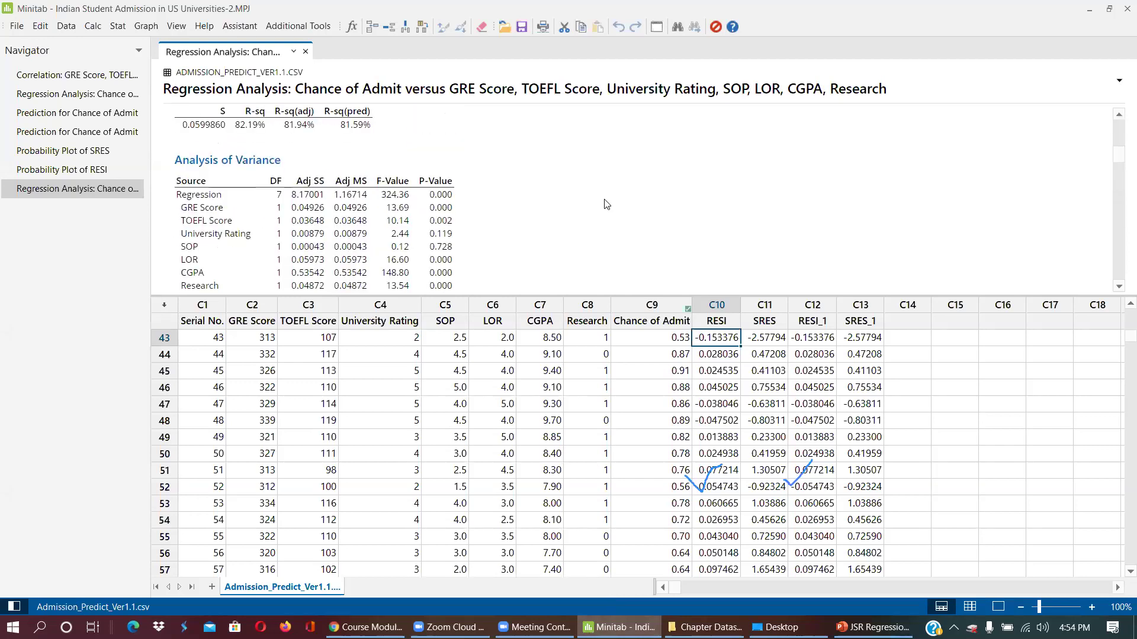
scroll(607, 202, down, 15)
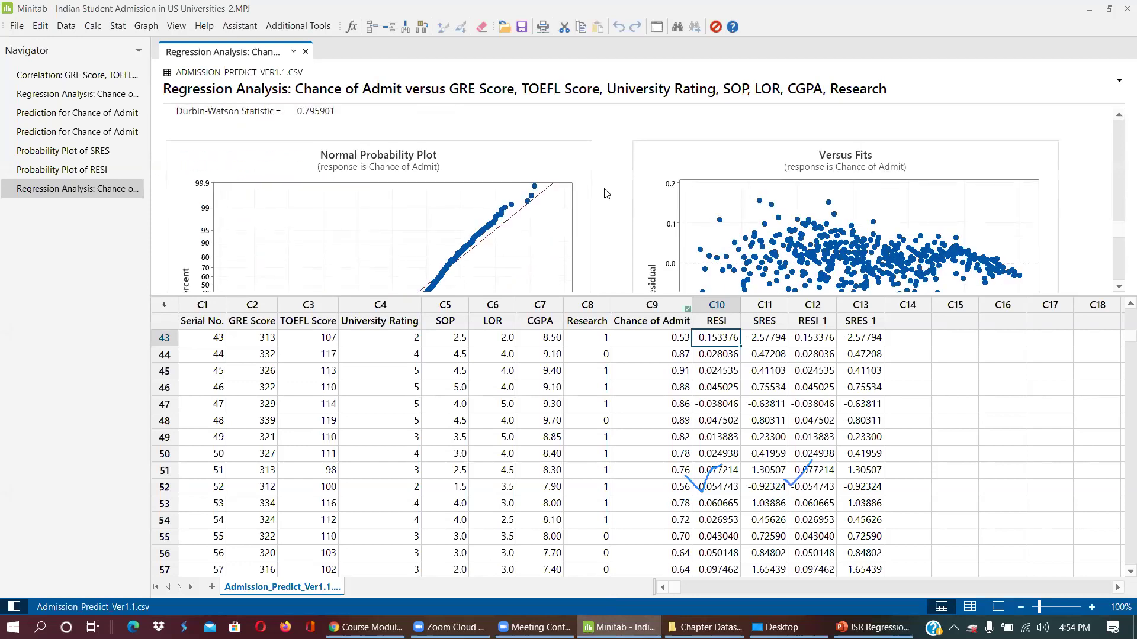
drag(674, 296, 675, 483)
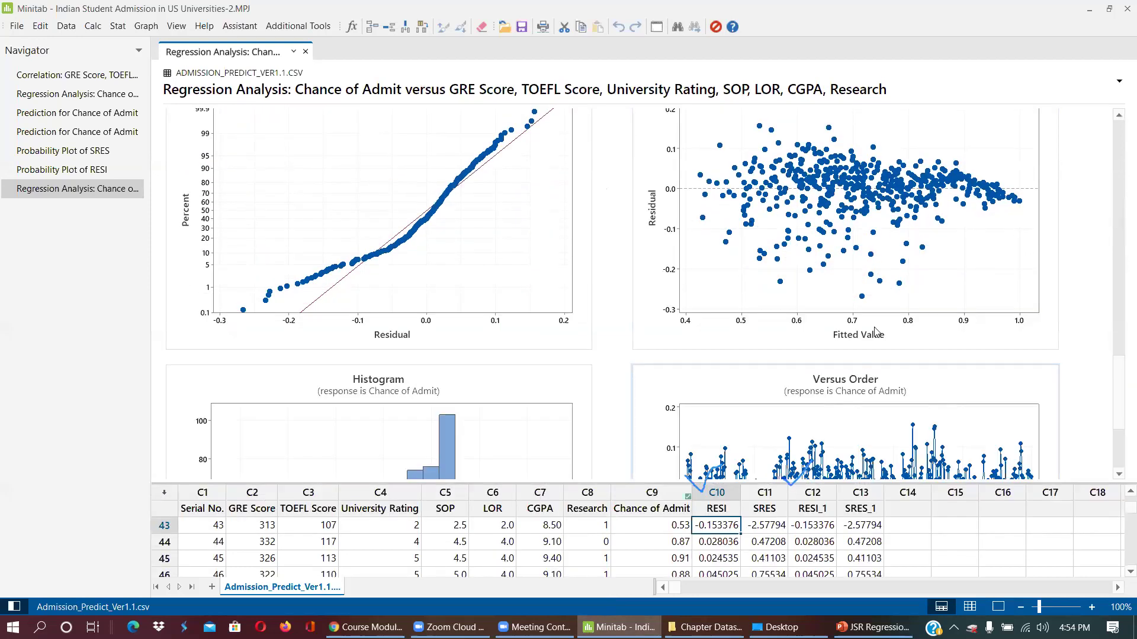
scroll(785, 271, down, 2)
scroll(785, 271, up, 4)
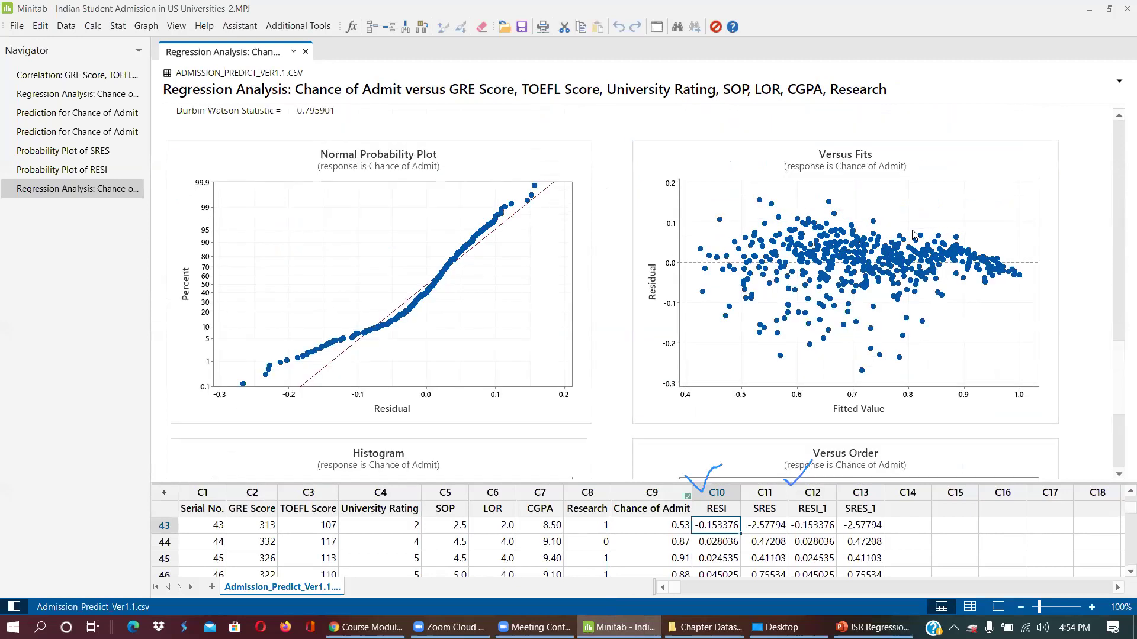
click(898, 226)
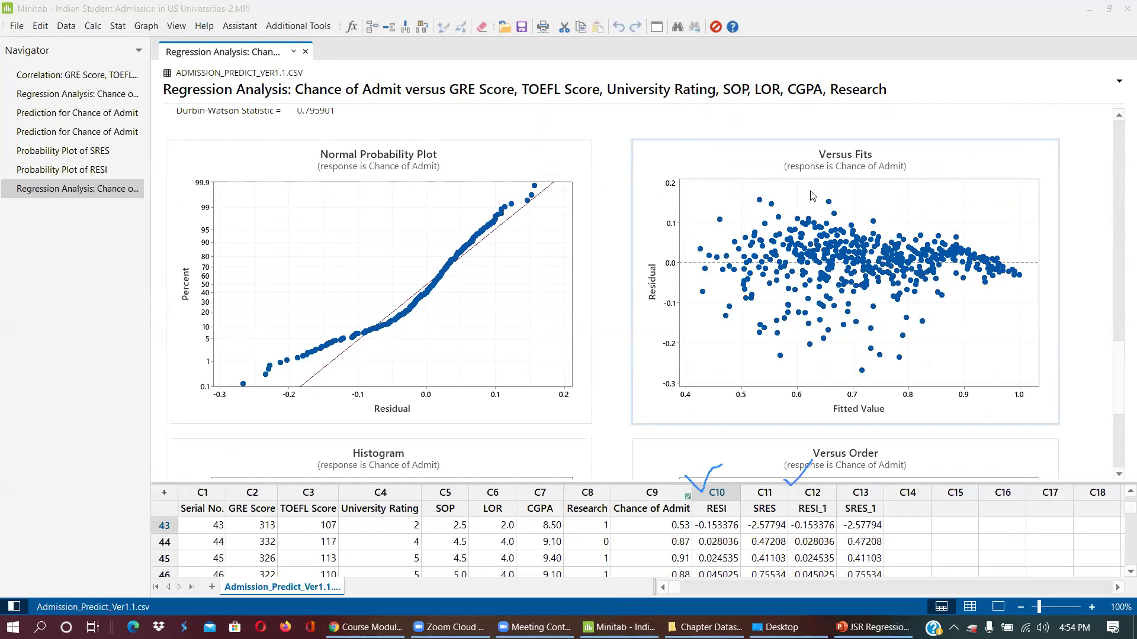
mouse_move(796, 244)
Step: Switch to the PowerPoint deck and review the heteroscedastic residual plots on slide 49 and the error assumptions on slide 46
click(873, 627)
scroll(787, 239, up, 1)
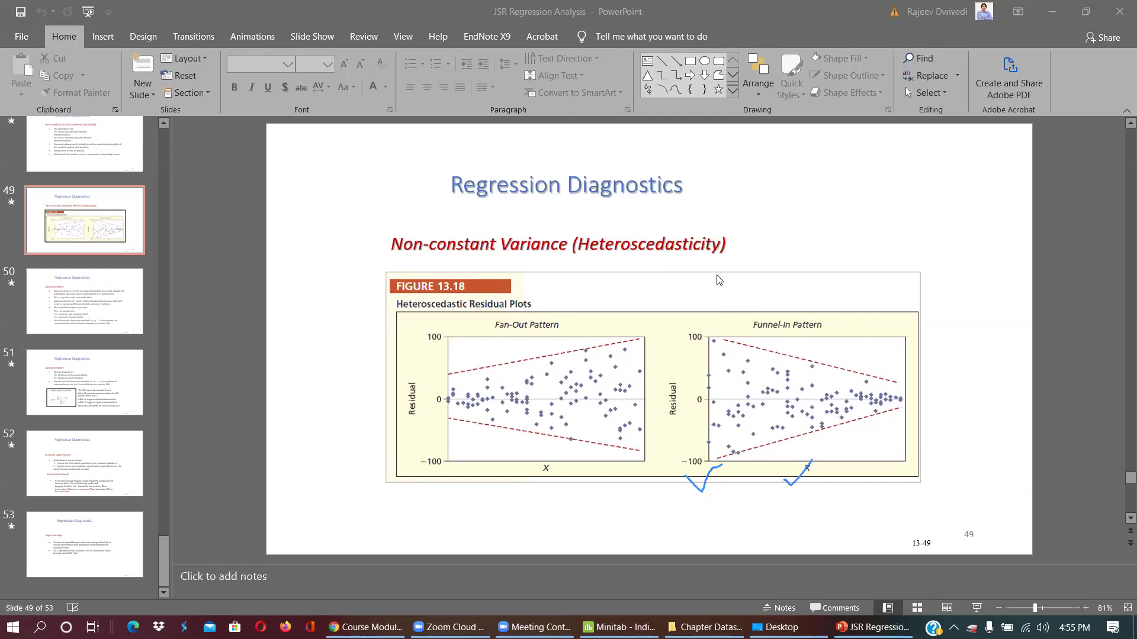
mouse_move(872, 627)
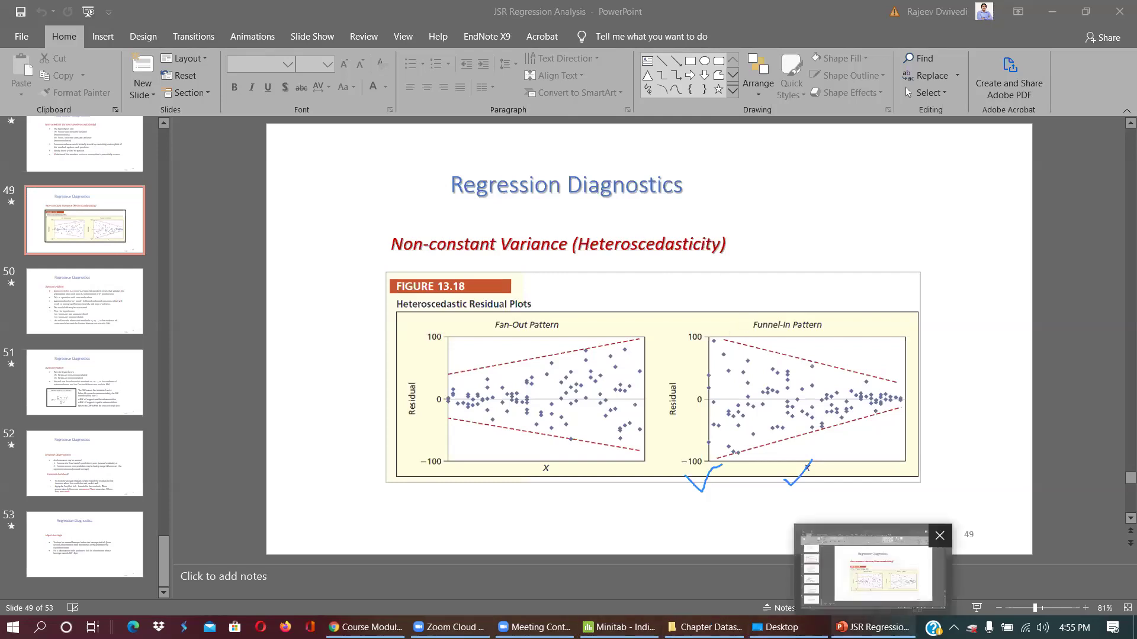
scroll(875, 361, up, 4)
scroll(875, 361, down, 1)
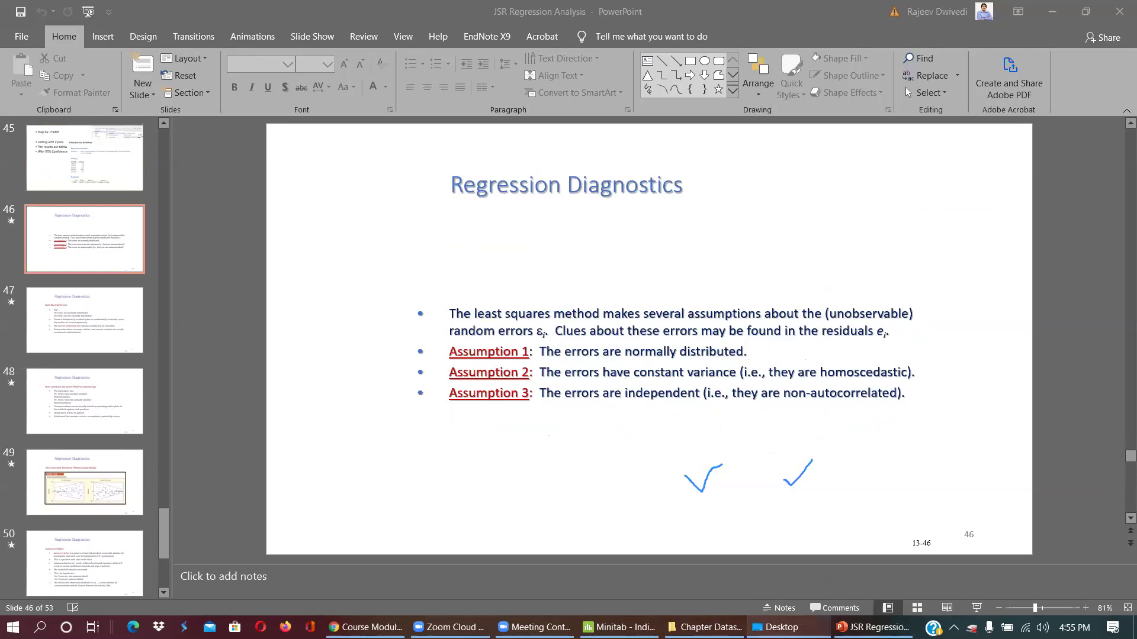
Step: Switch to Minitab and start the Assistant's Multiple Regression with Chance of Admit as the response variable
key(alt+Tab)
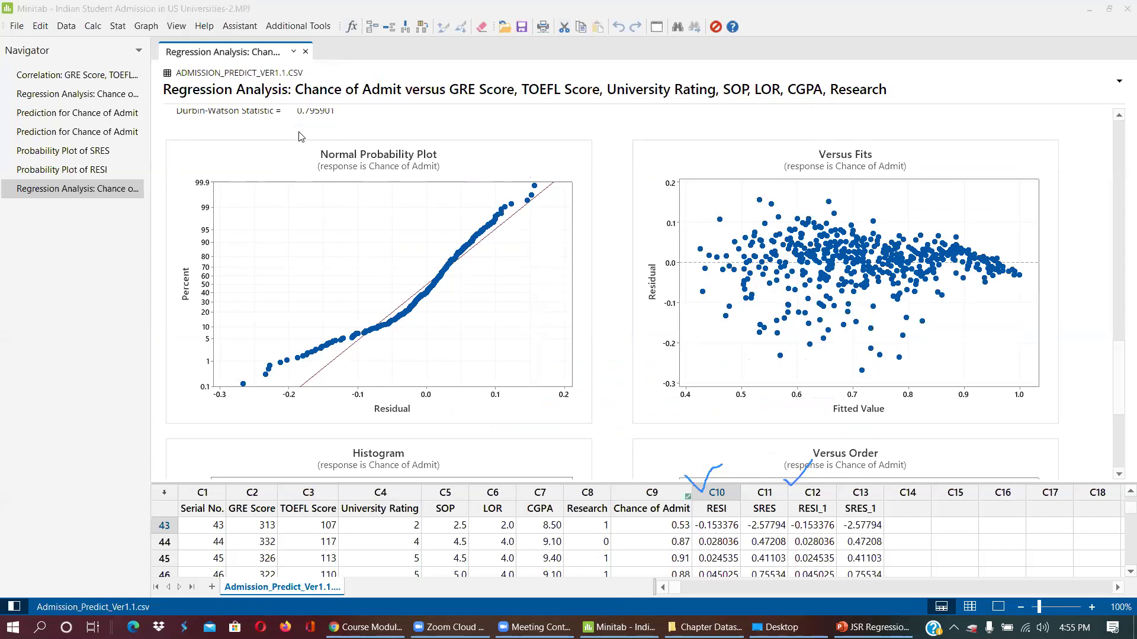
click(239, 26)
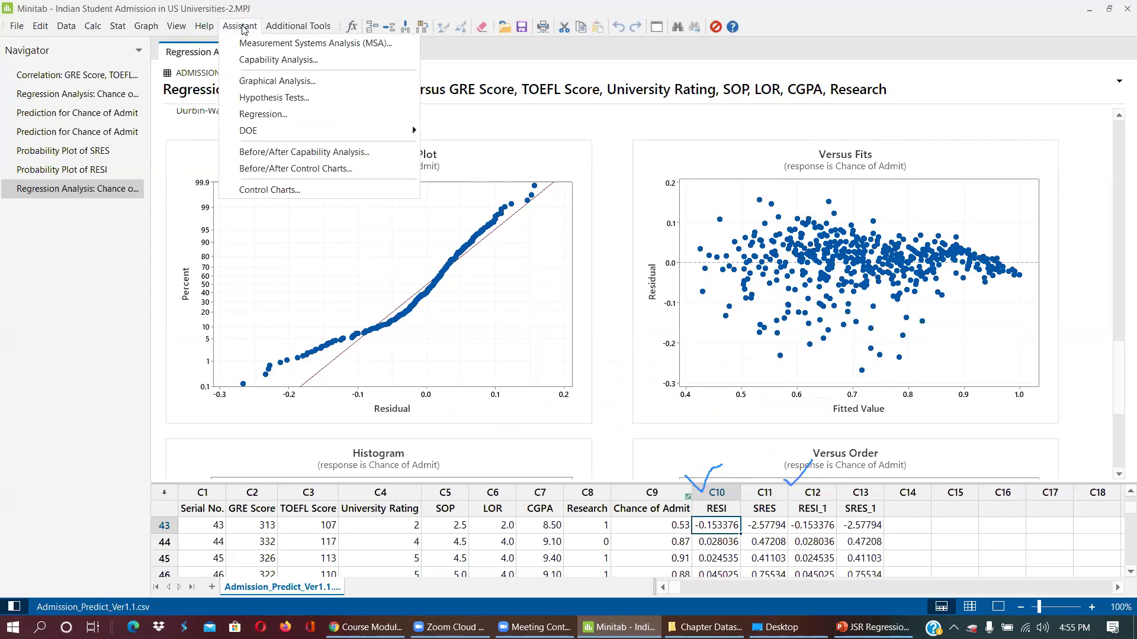
click(263, 115)
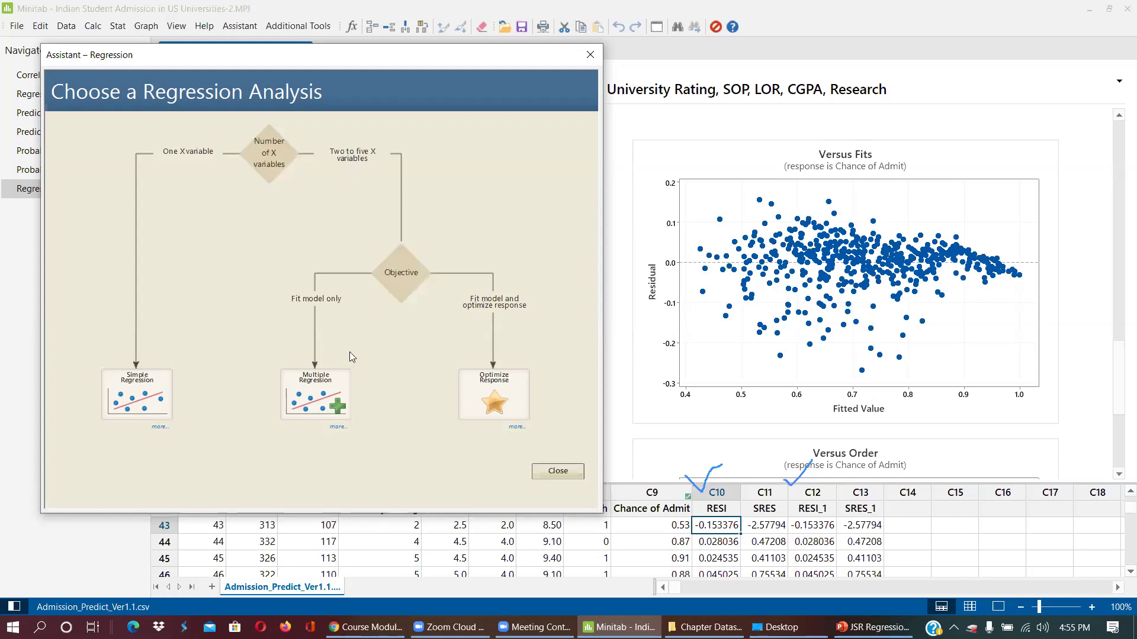
click(319, 395)
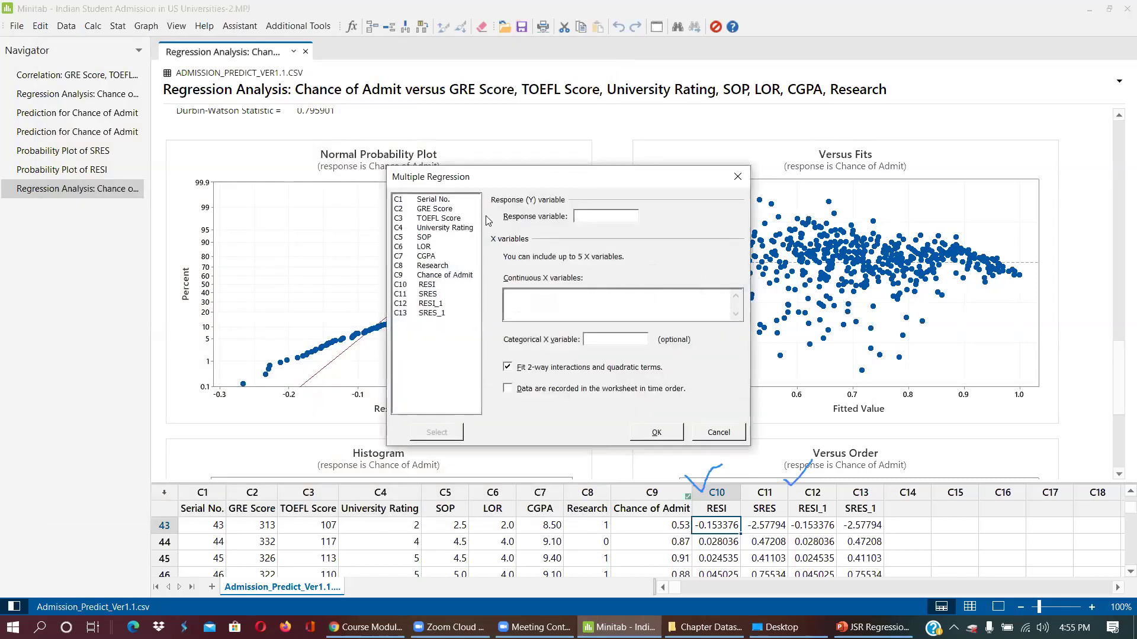
drag(535, 179, 408, 155)
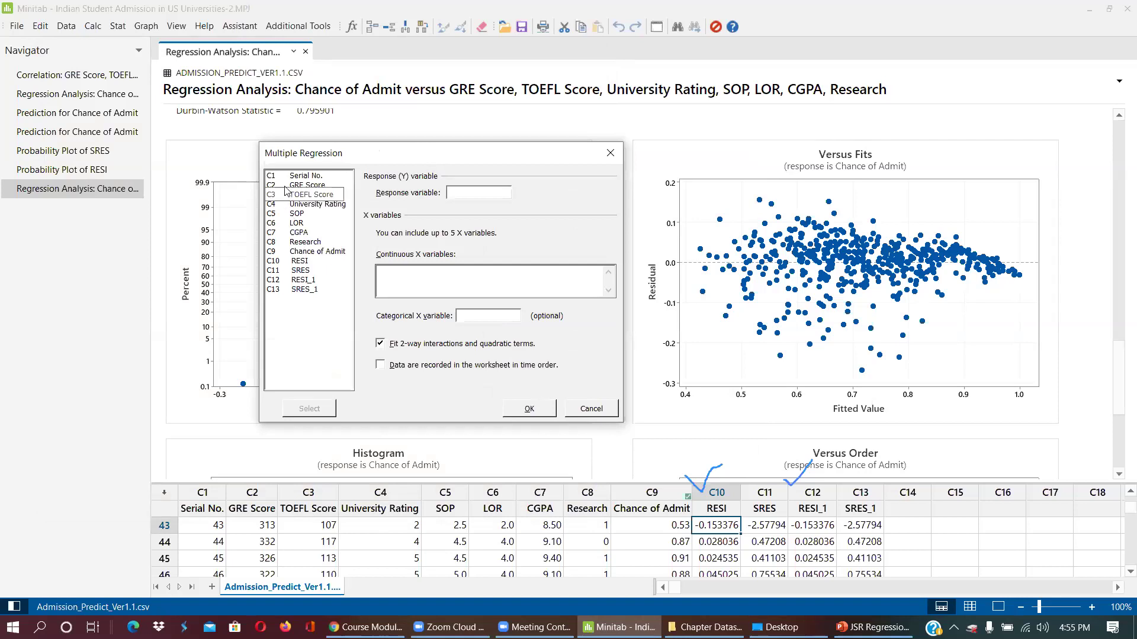
double_click(305, 254)
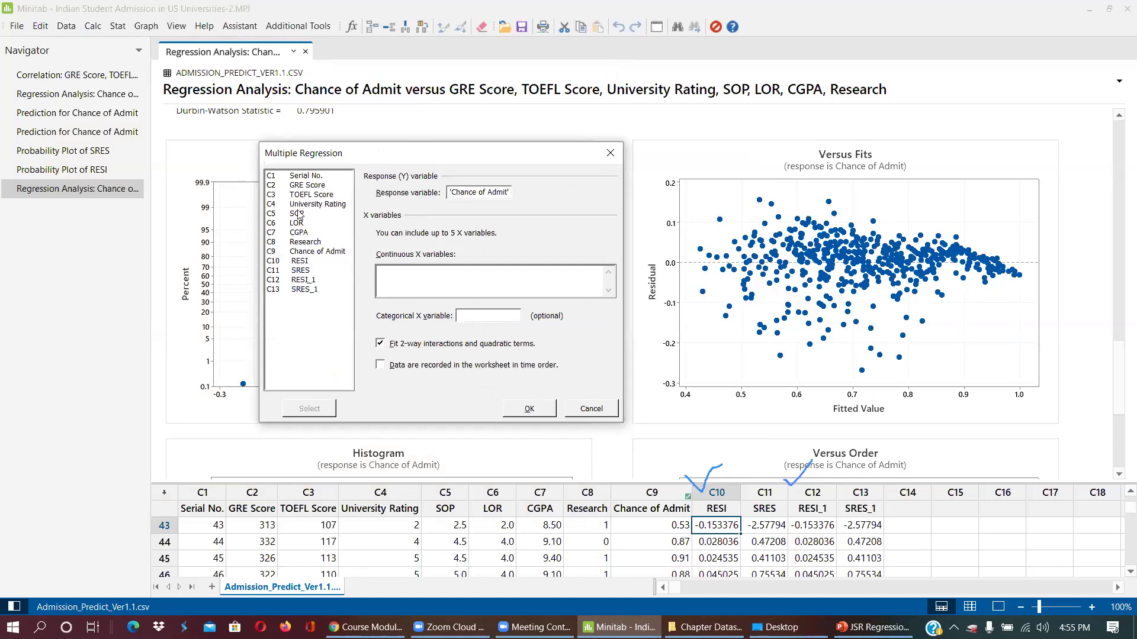
Step: Try to run the regression with GRE Score through Research as continuous X variables, and clear that entry
click(299, 185)
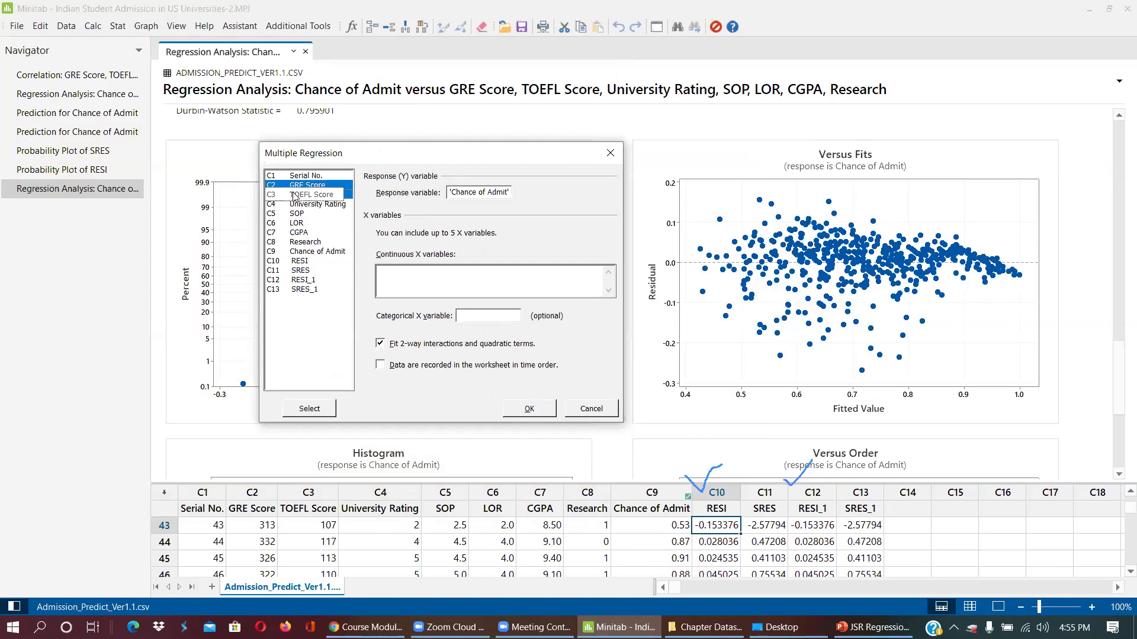
drag(294, 197, 296, 214)
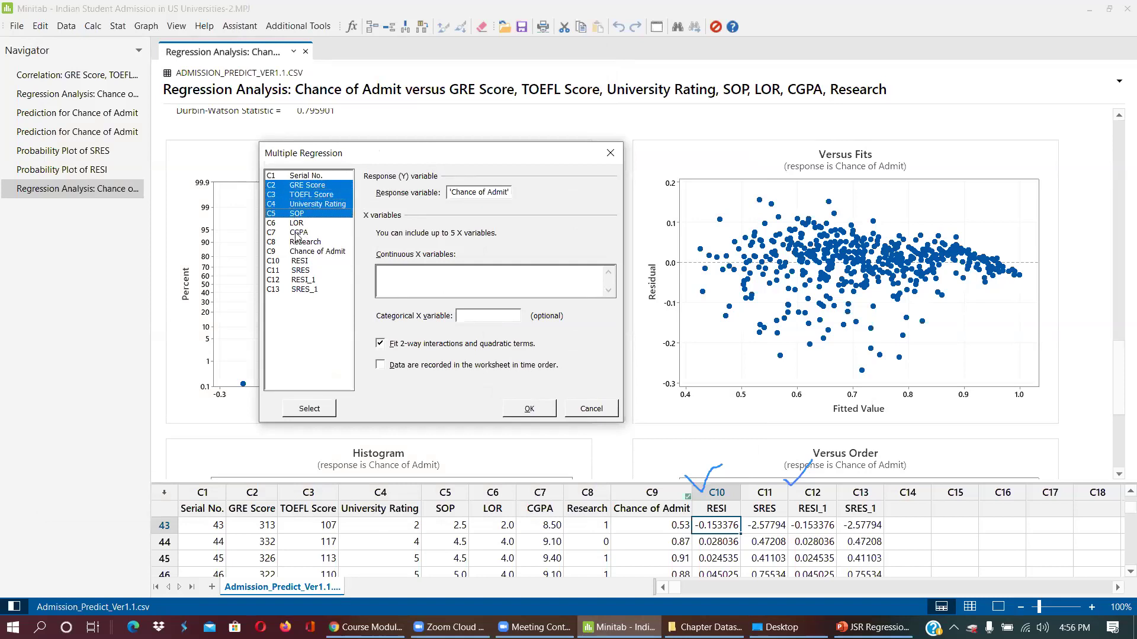
shift+click(297, 236)
shift+click(294, 242)
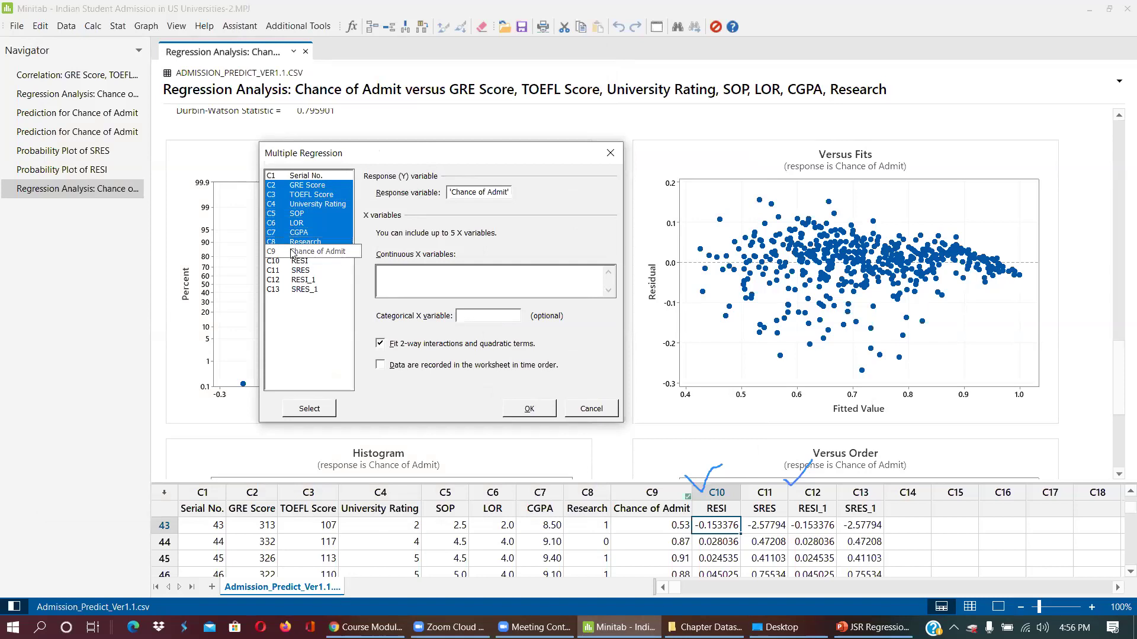
shift+click(277, 251)
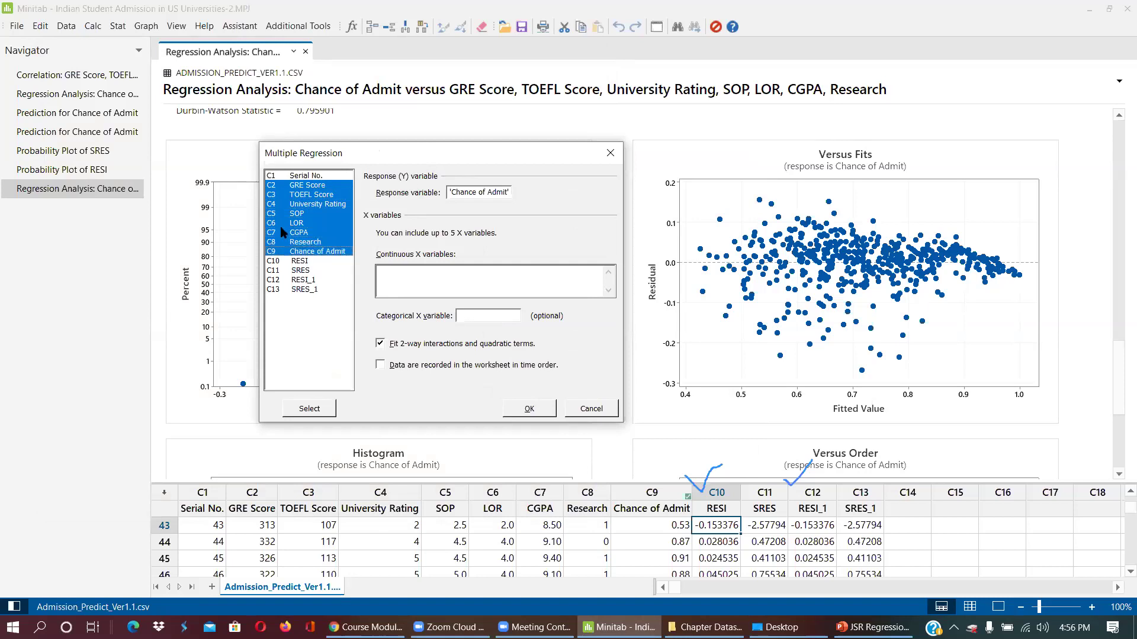
click(276, 250)
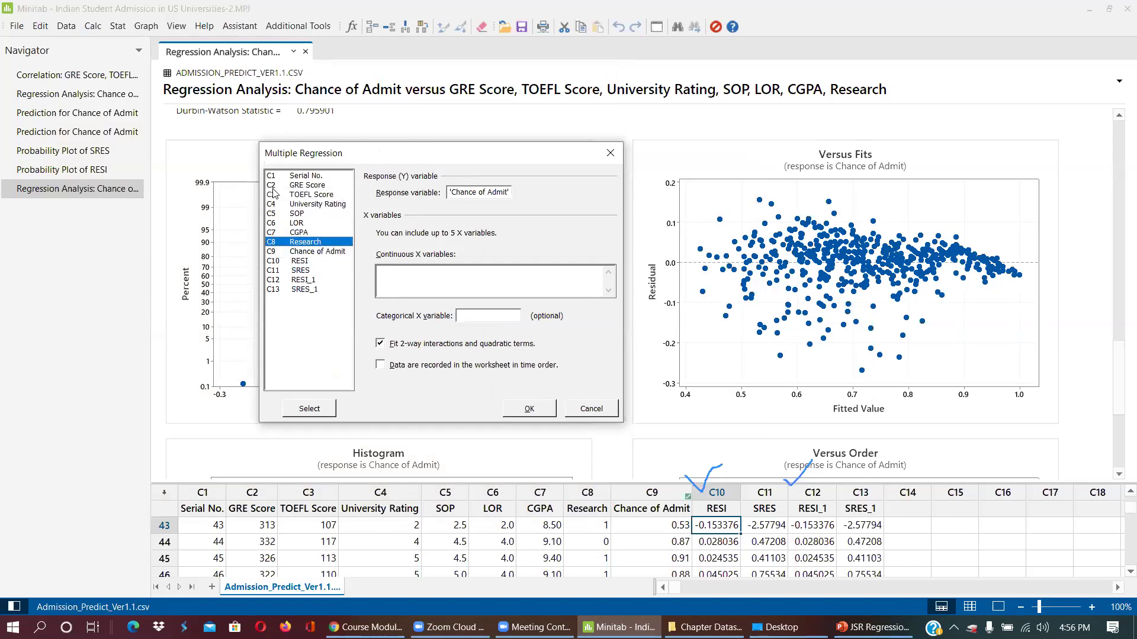
drag(295, 243, 274, 191)
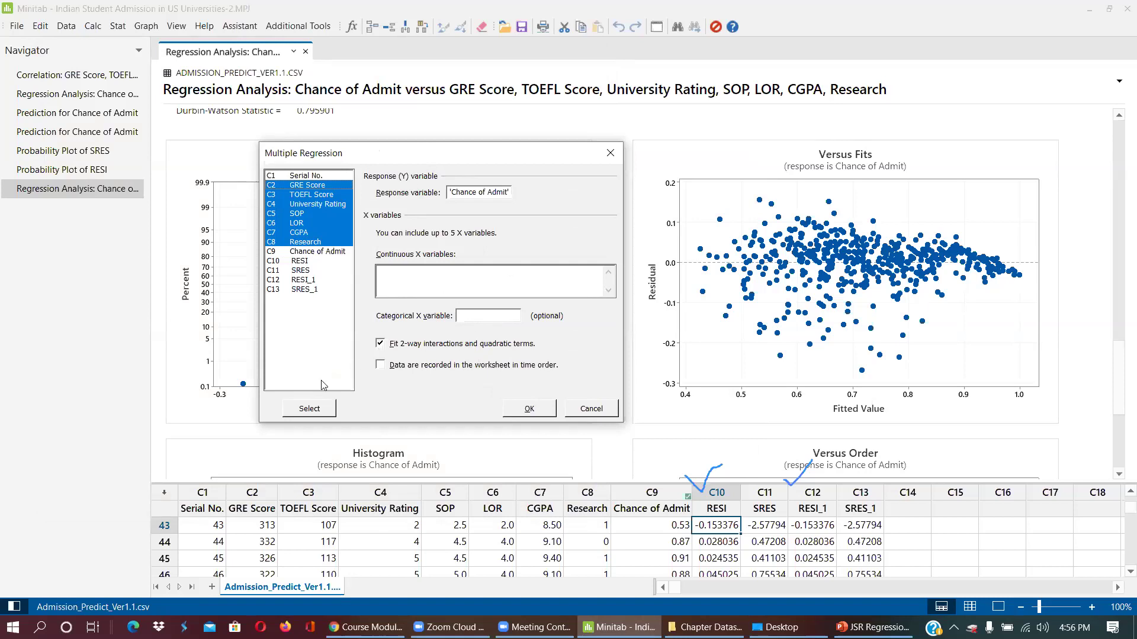
click(309, 408)
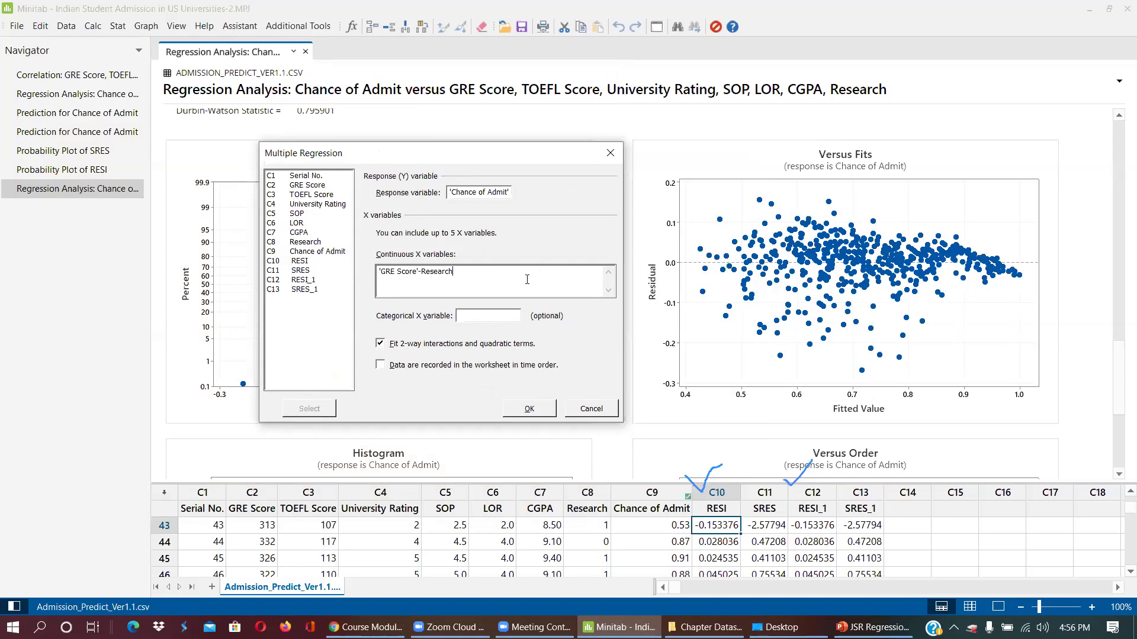
click(519, 413)
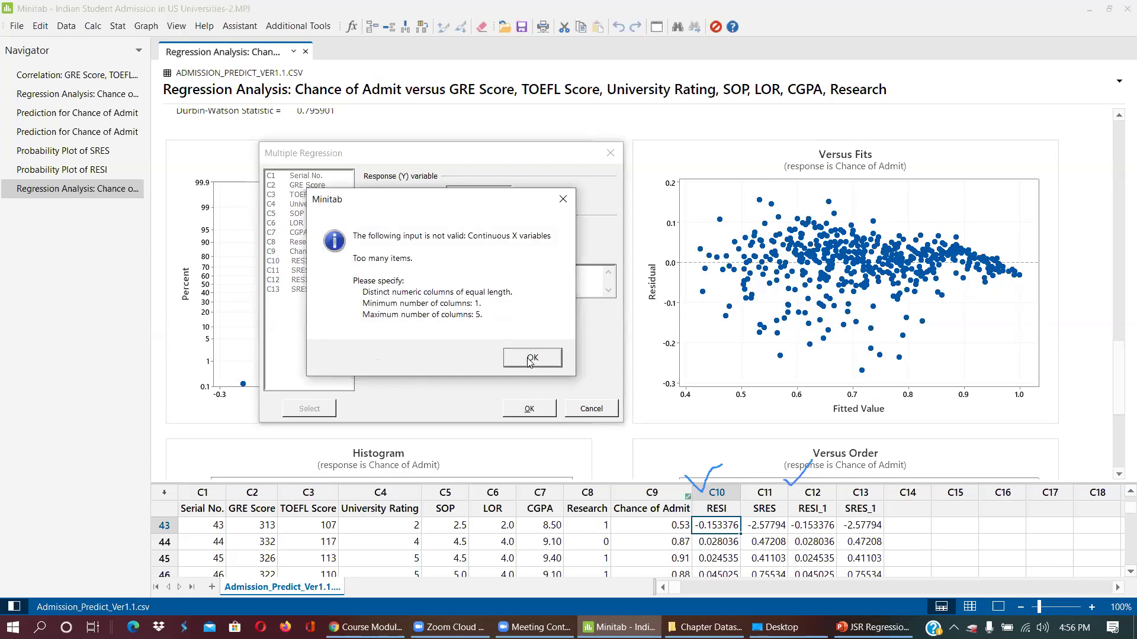
click(531, 362)
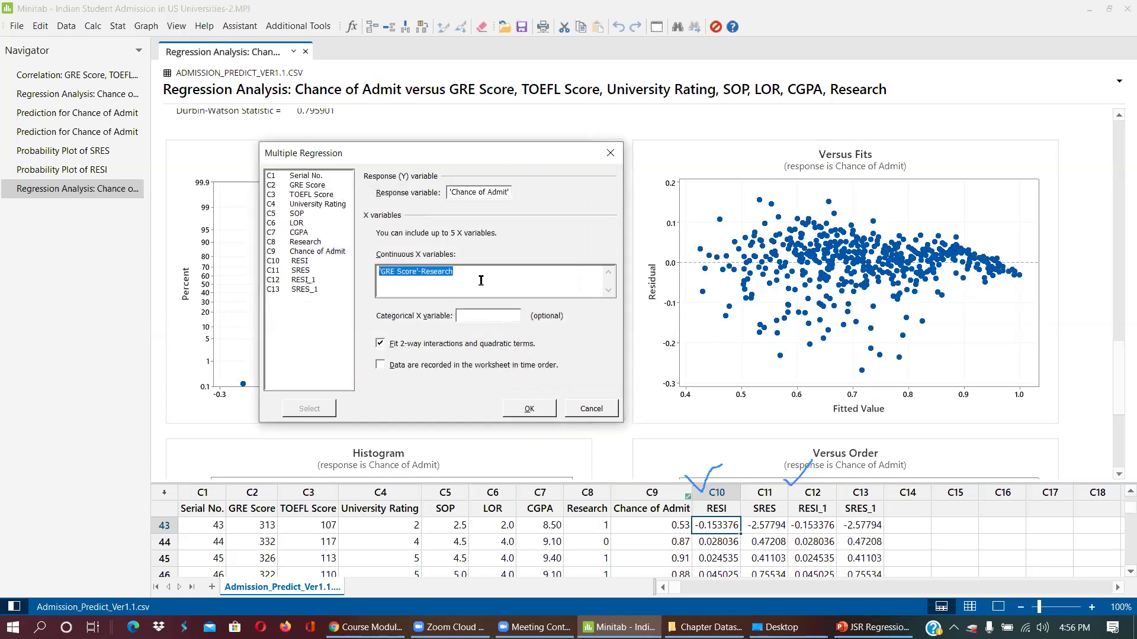
key(Delete)
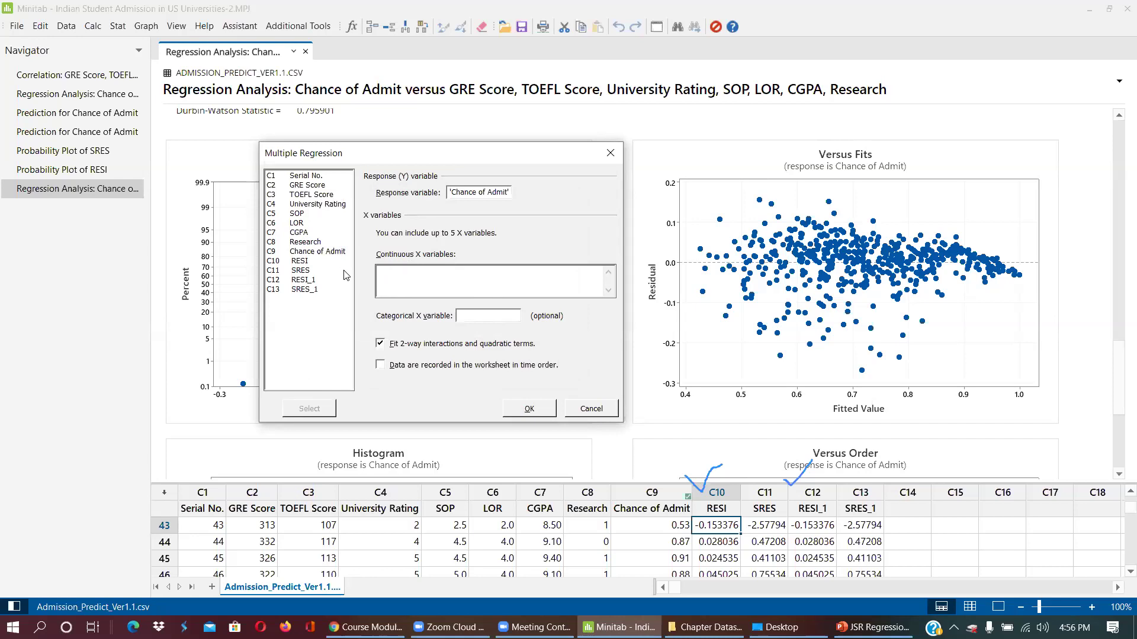
click(301, 187)
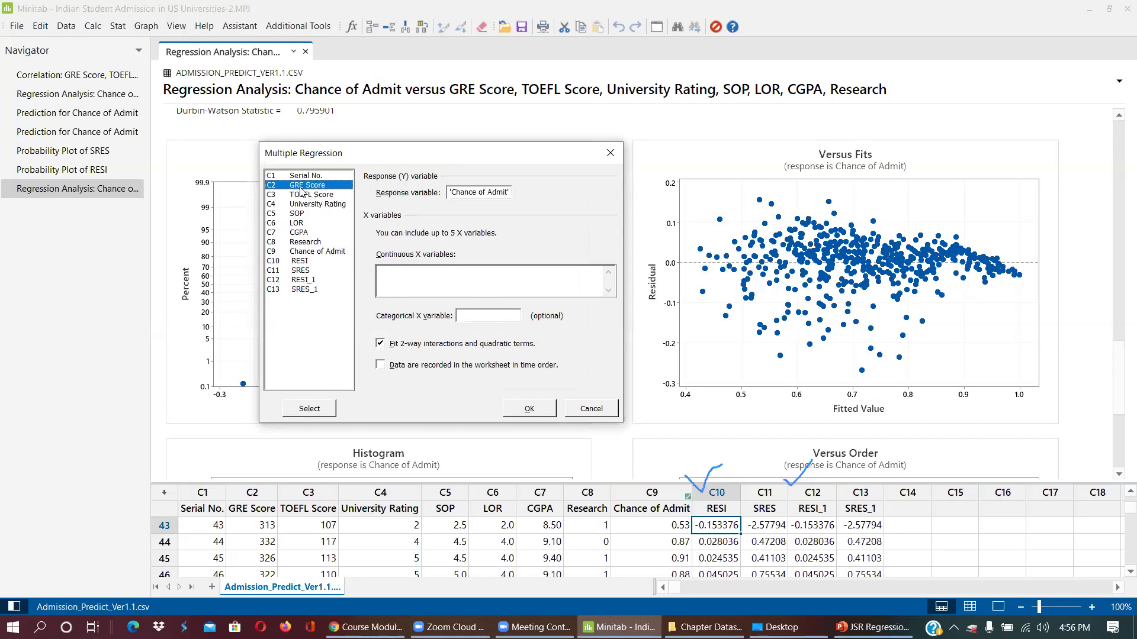
drag(300, 190, 306, 195)
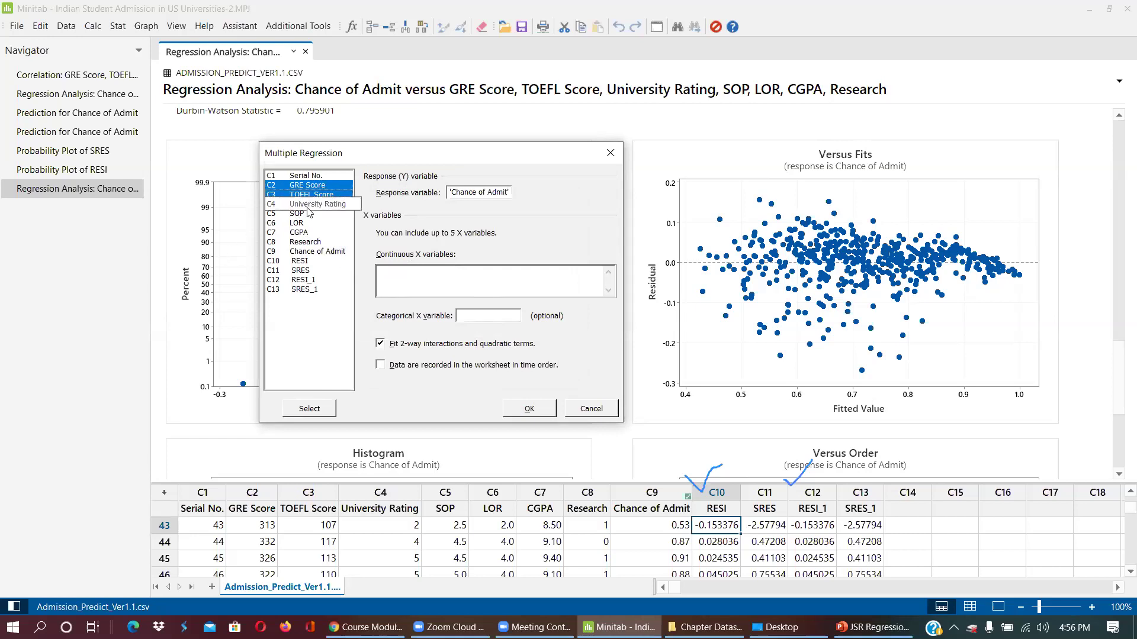
shift+click(290, 236)
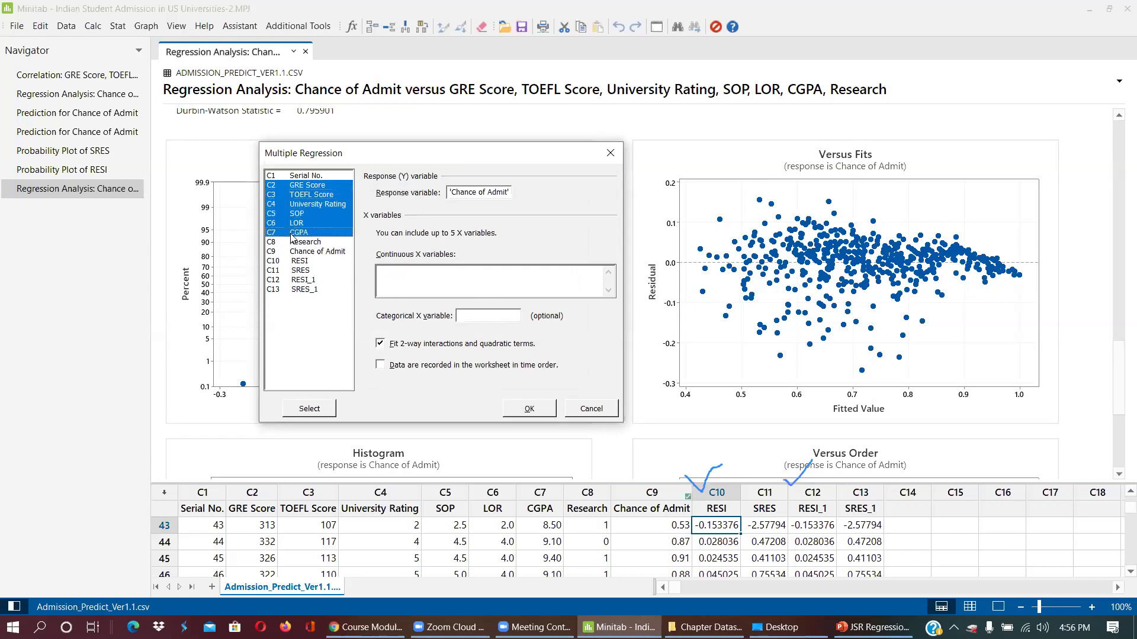
shift+click(285, 242)
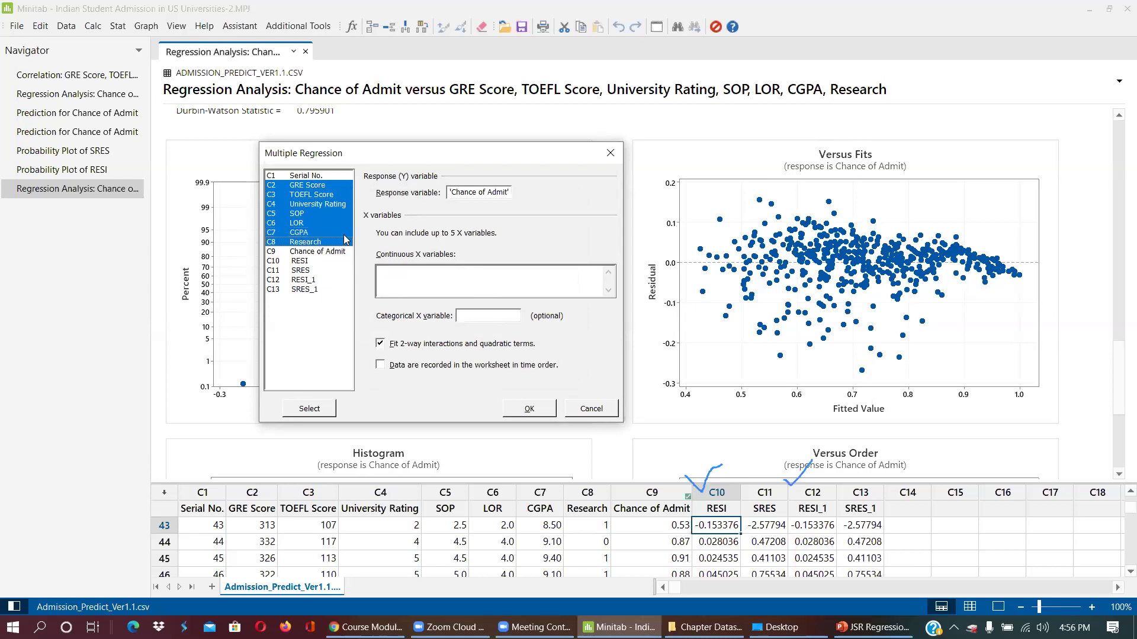
ctrl+click(295, 213)
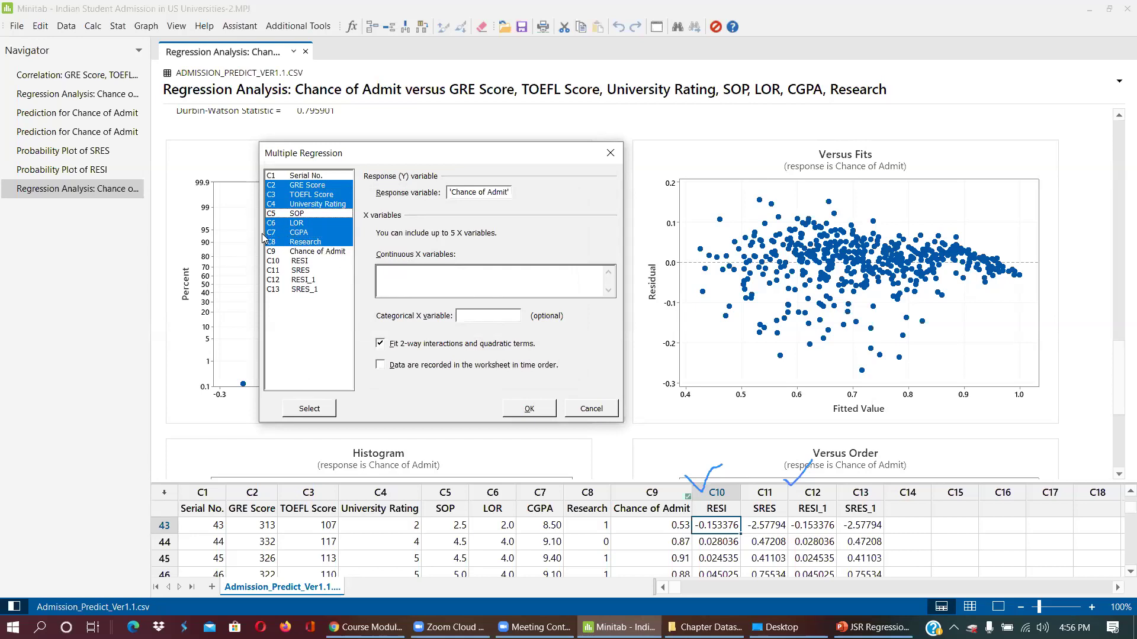
ctrl+click(292, 243)
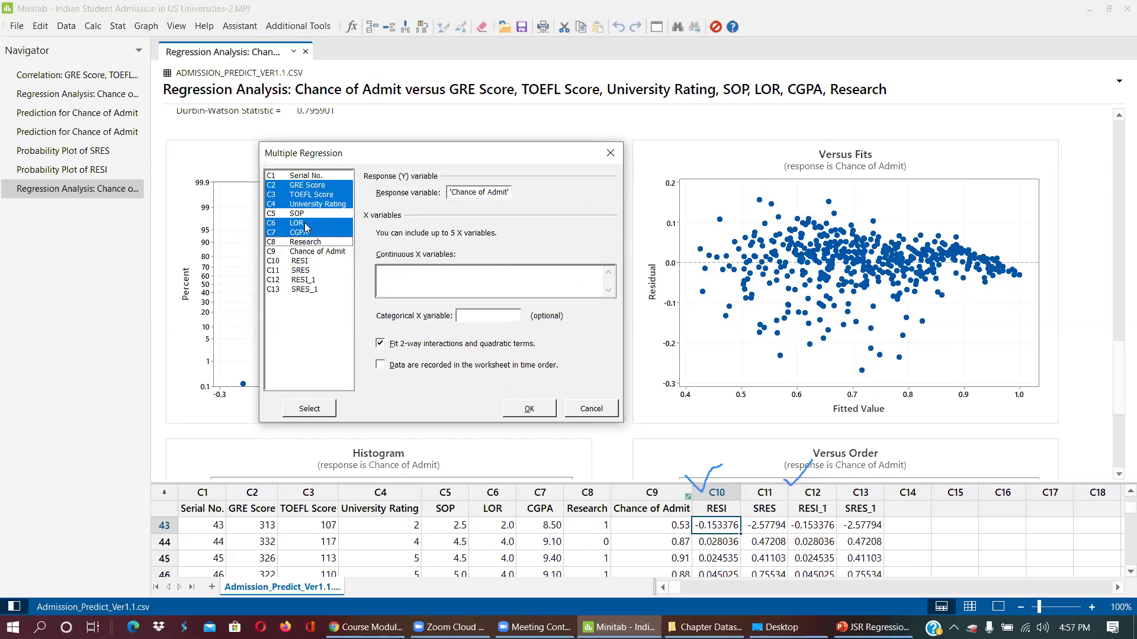
click(305, 204)
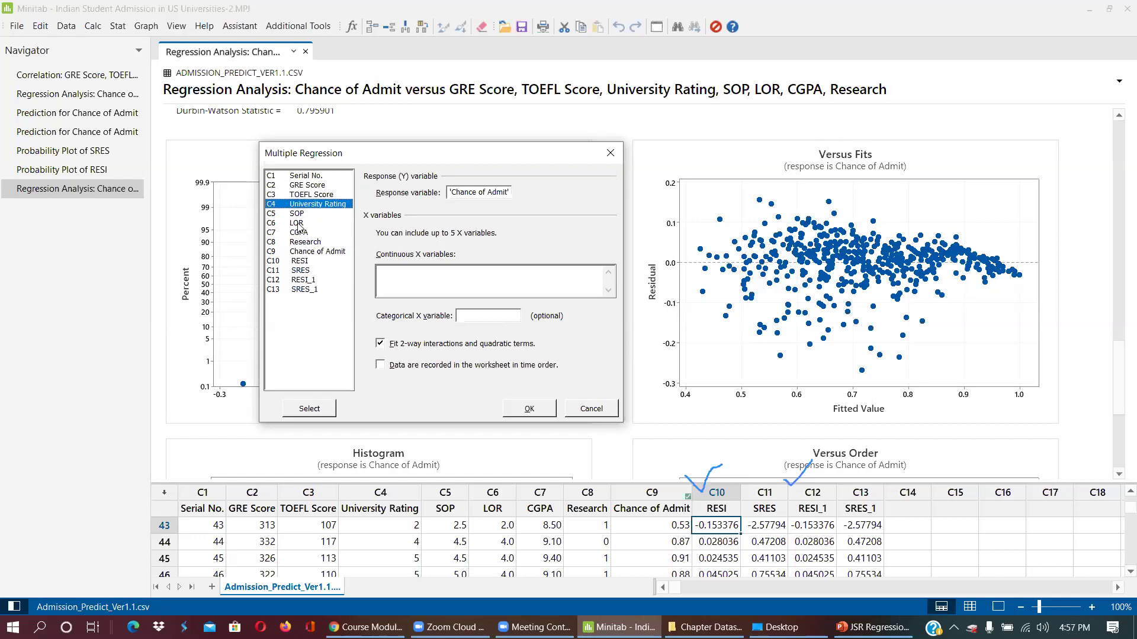
Step: Add GRE Score, TOEFL Score, CGPA and LOR as the continuous X variables
drag(301, 185, 302, 195)
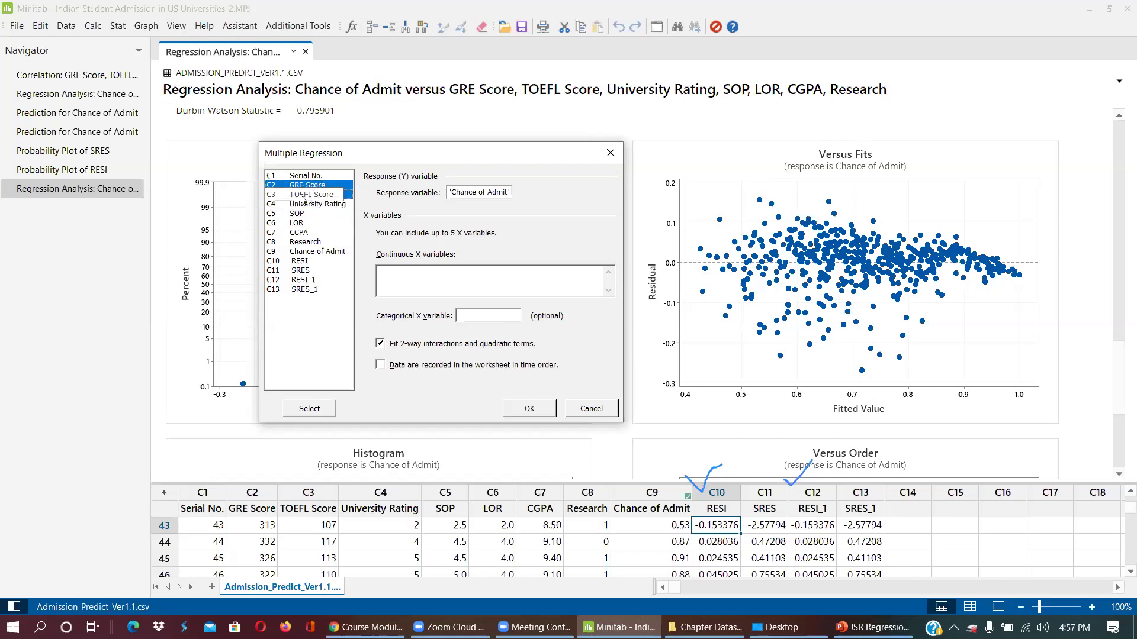
click(309, 409)
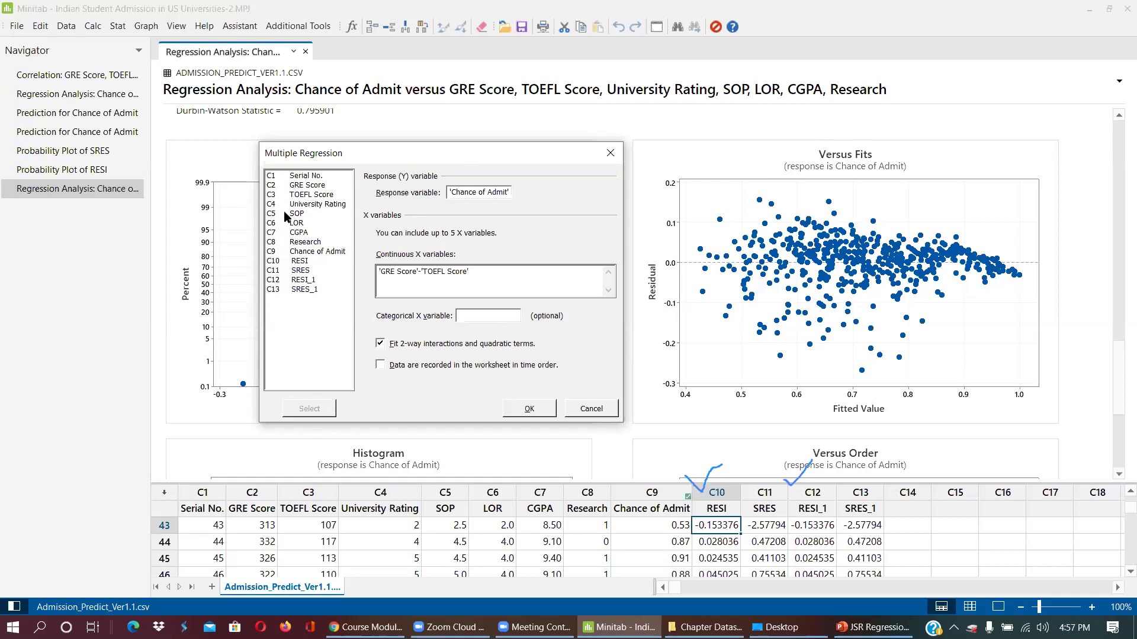
double_click(282, 233)
Step: Try University Rating as the categorical X variable, and clear that entry
click(489, 318)
double_click(298, 206)
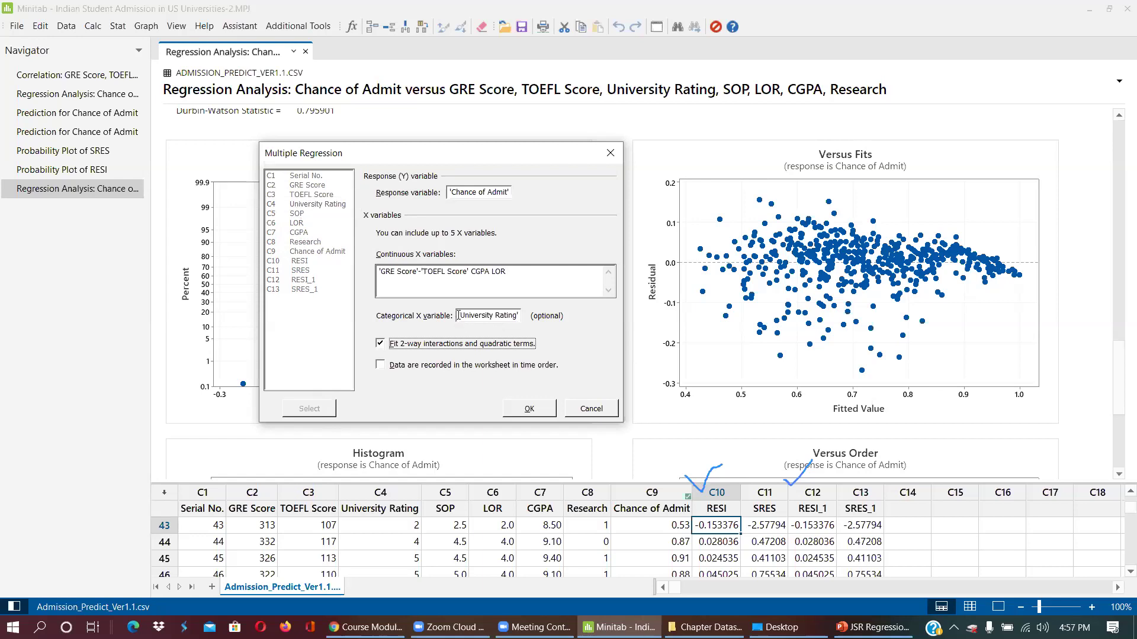
drag(458, 315, 559, 322)
key(Delete)
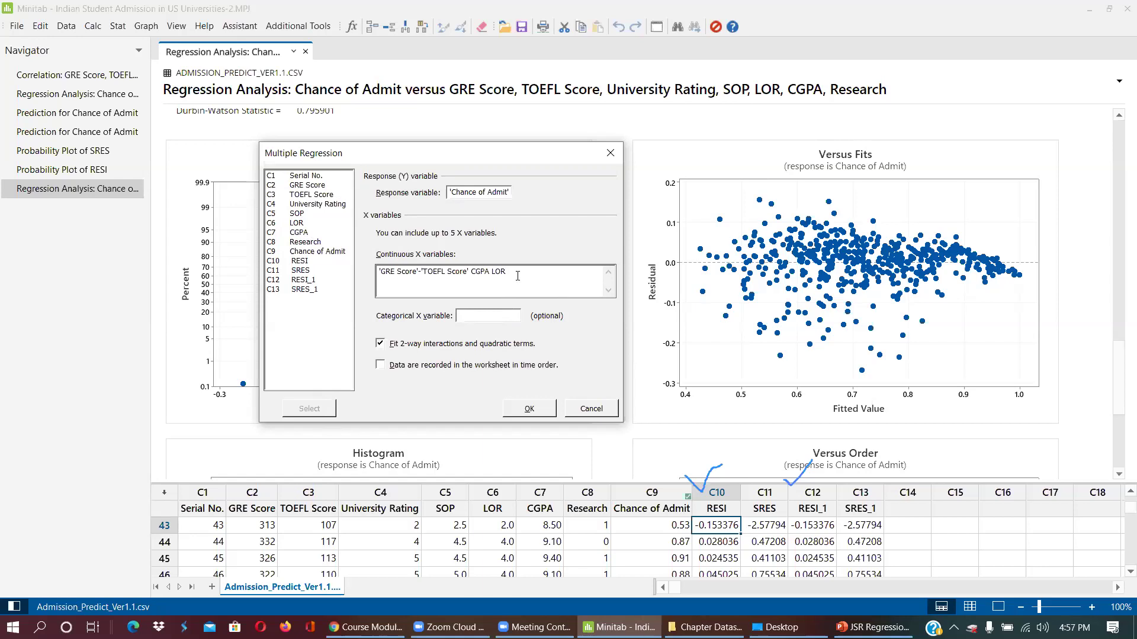
Step: Replace LOR with SOP in the continuous X variables and run the multiple regression
drag(513, 276, 491, 273)
double_click(284, 215)
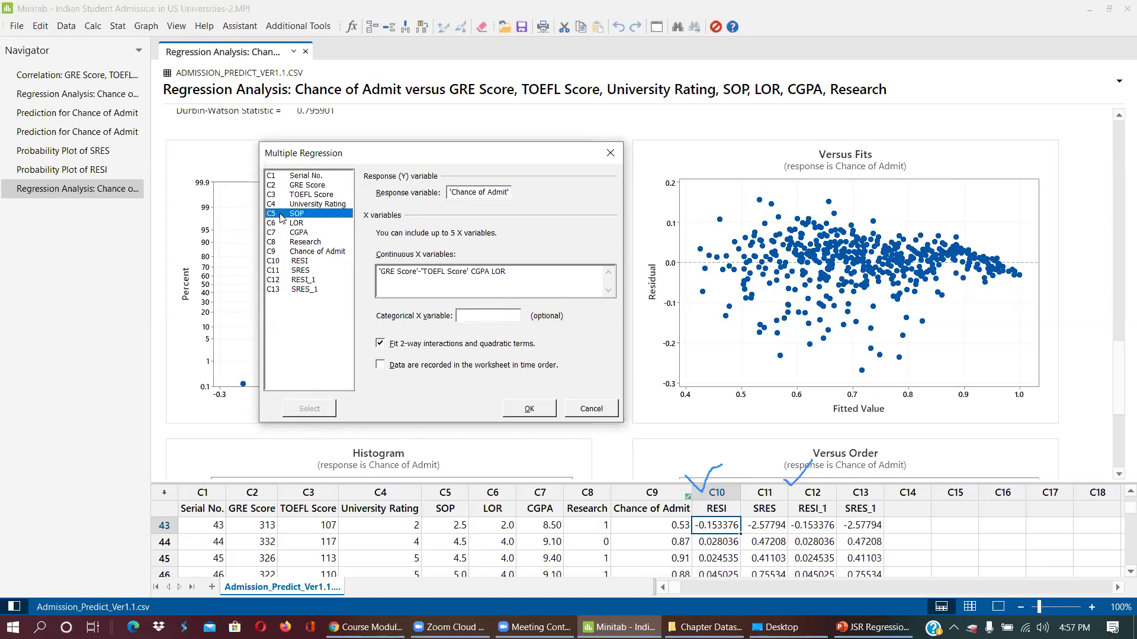
click(526, 407)
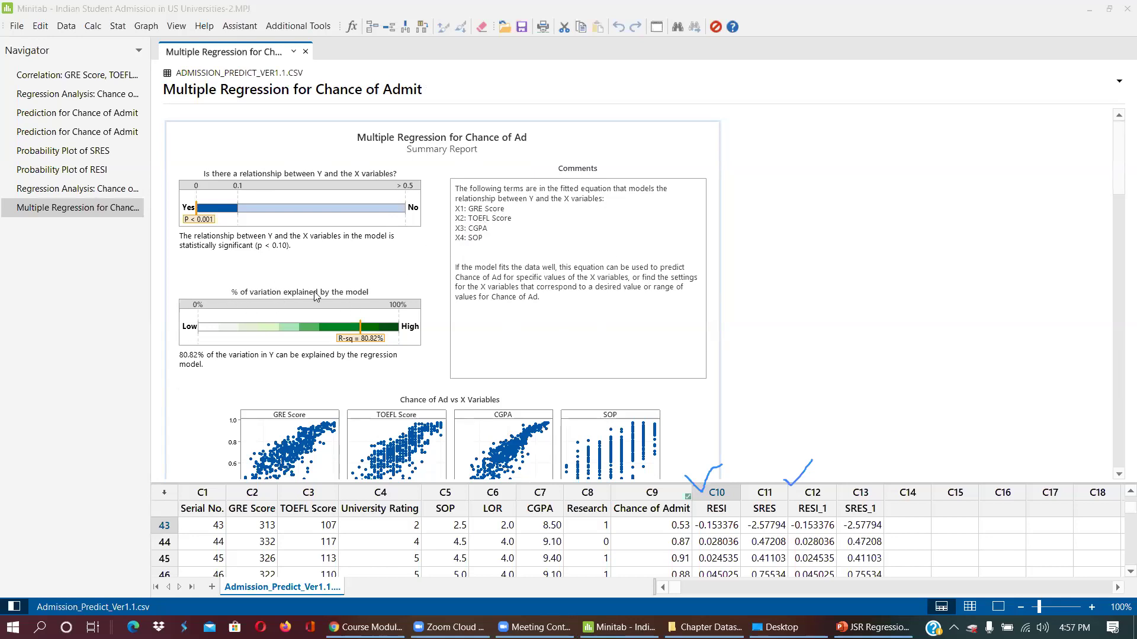
Step: Examine the multiple regression's summary, diagnostic and model building reports, including variation explained, residual patterns and each X variable's impact
mouse_move(380, 343)
scroll(339, 190, down, 3)
scroll(341, 183, up, 2)
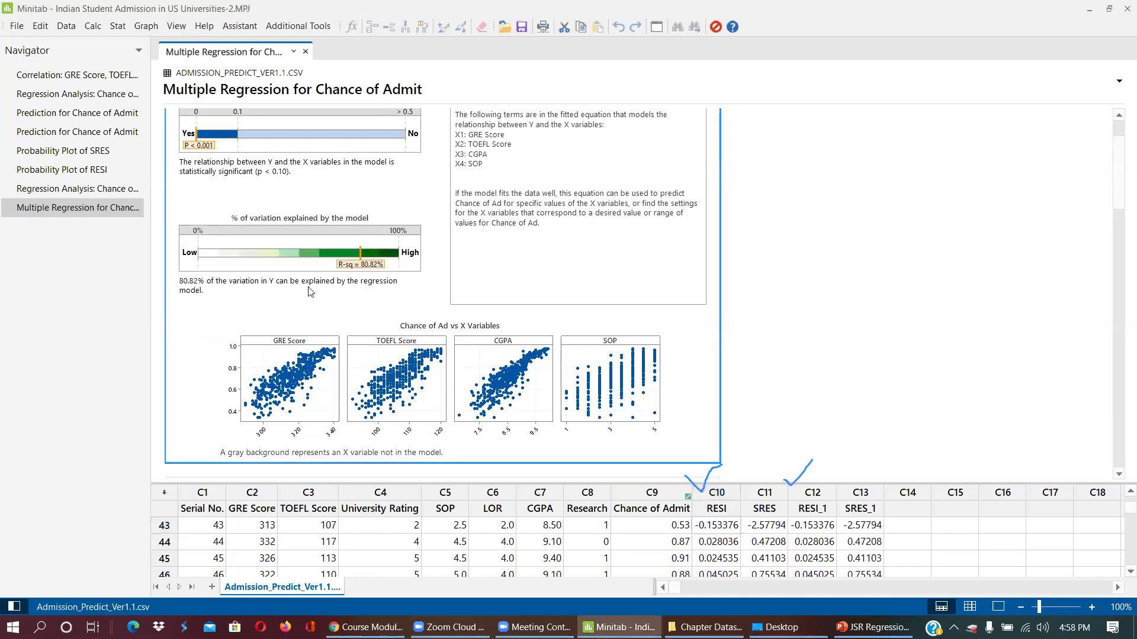
mouse_move(300, 290)
scroll(537, 226, down, 5)
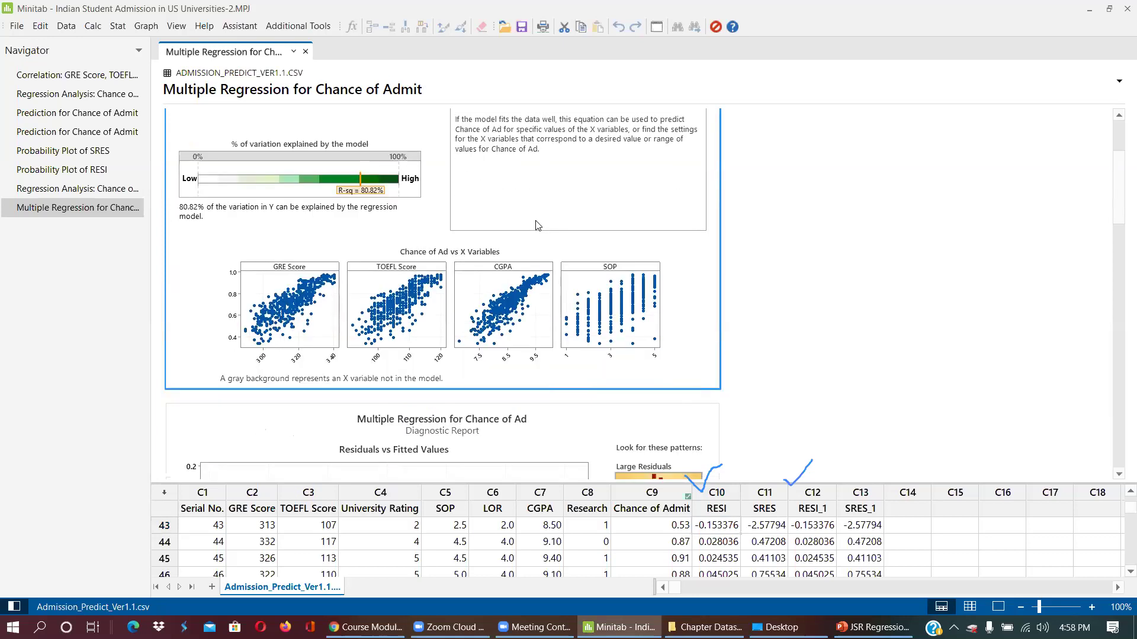
scroll(537, 226, down, 3)
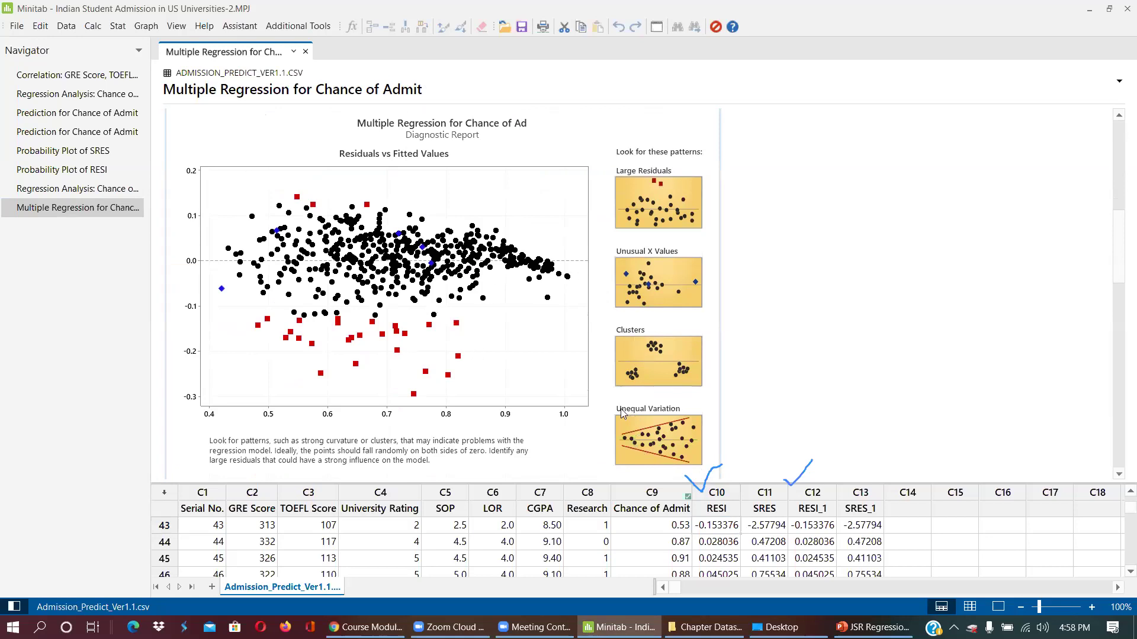
mouse_move(646, 443)
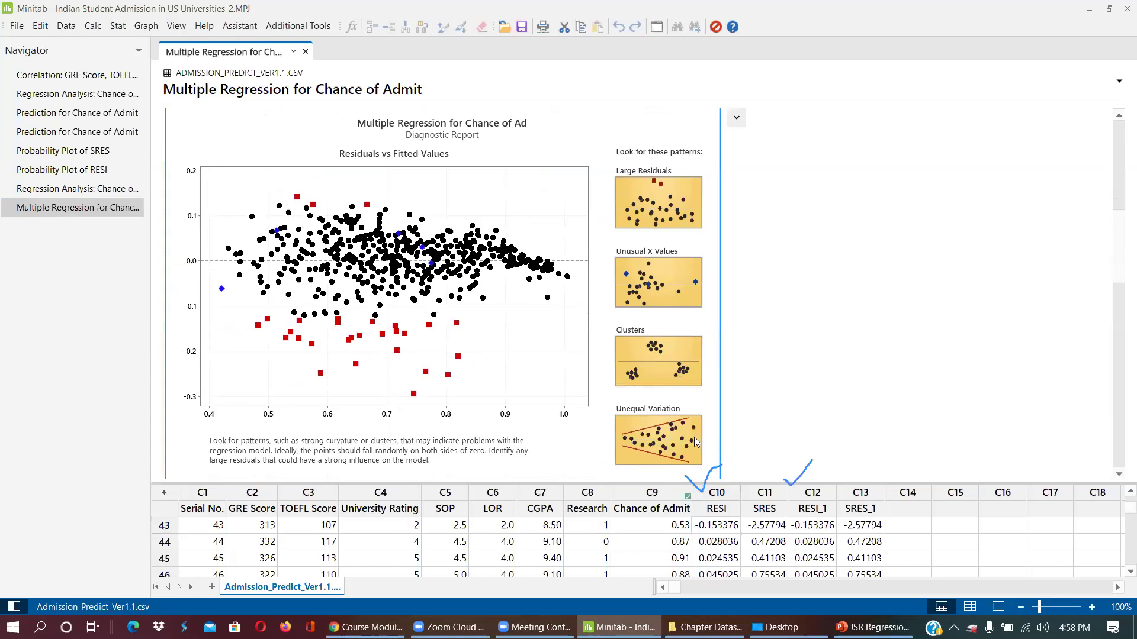
scroll(500, 240, down, 10)
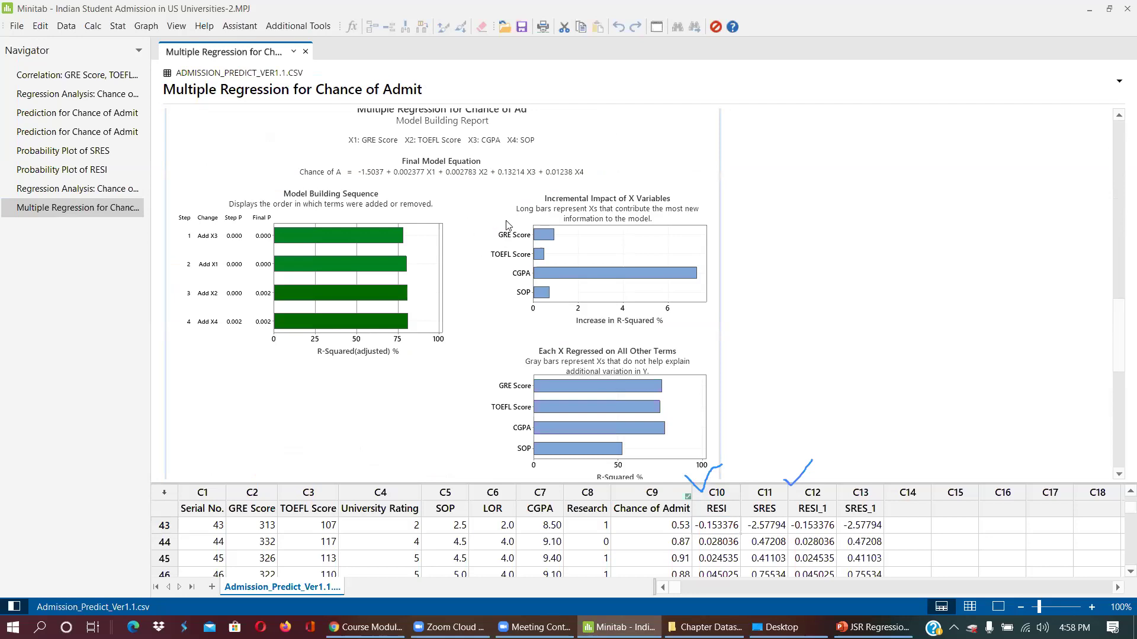
scroll(388, 229, down, 8)
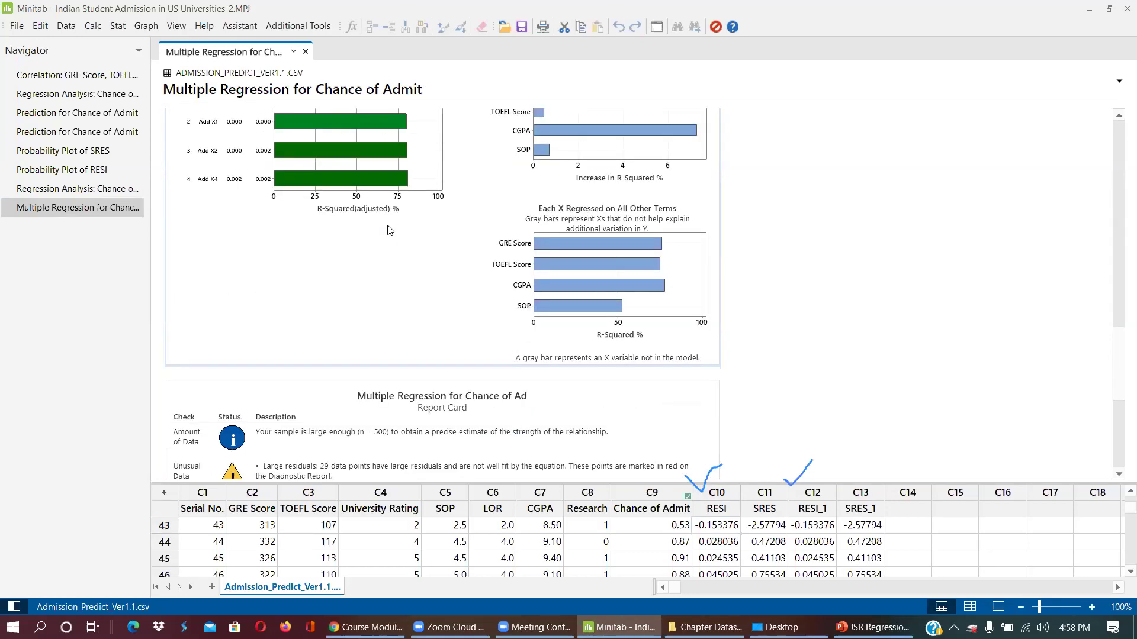
scroll(397, 230, up, 15)
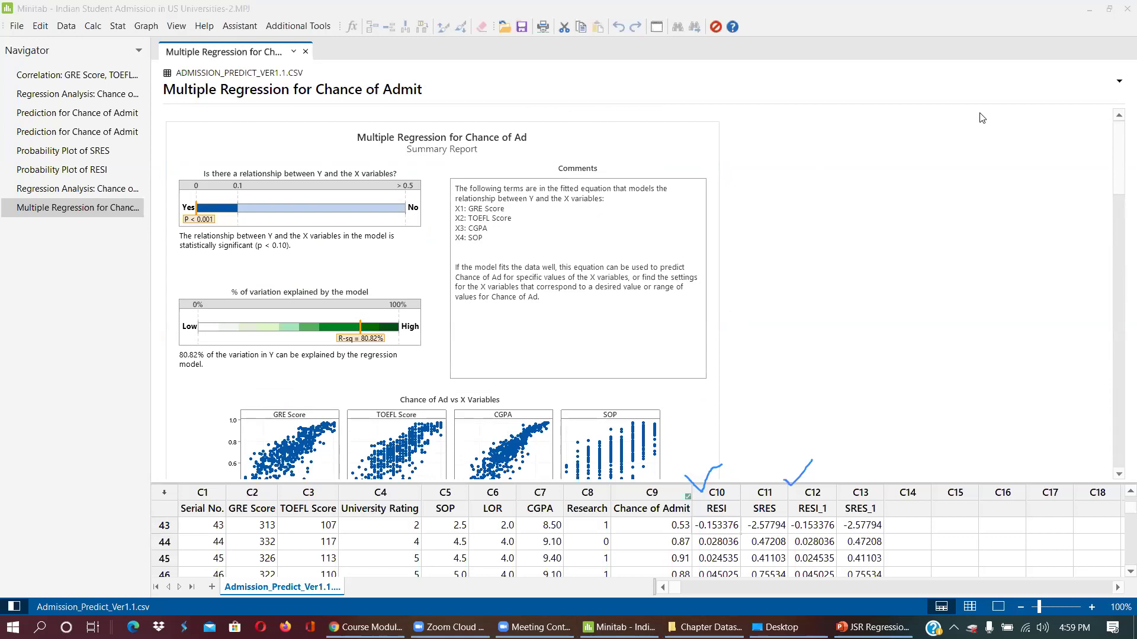
click(118, 26)
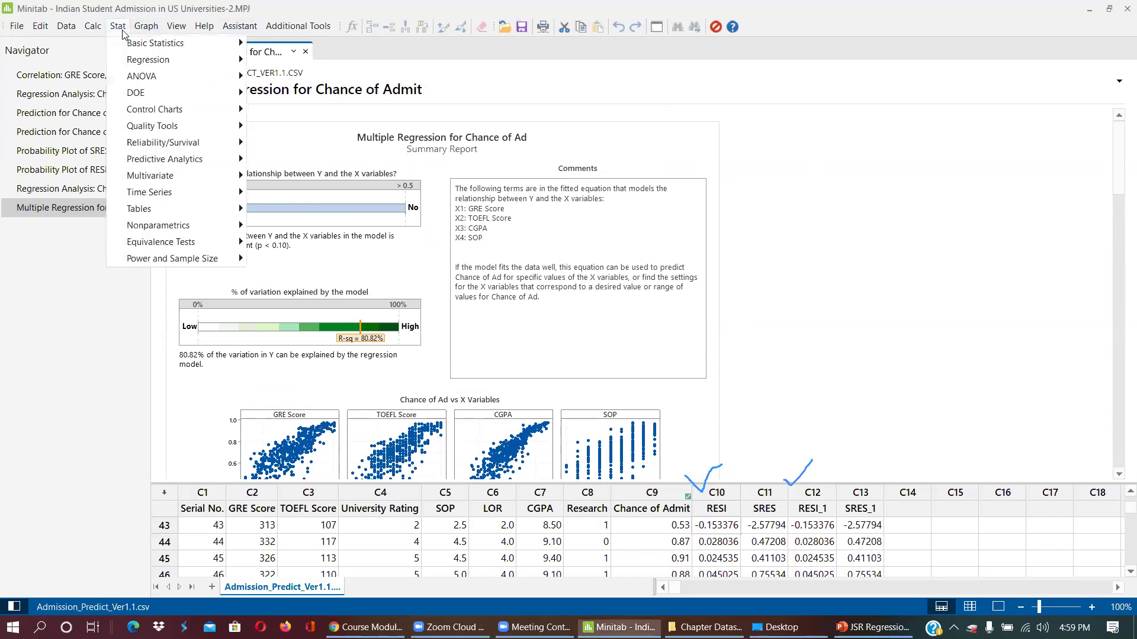
mouse_move(135, 62)
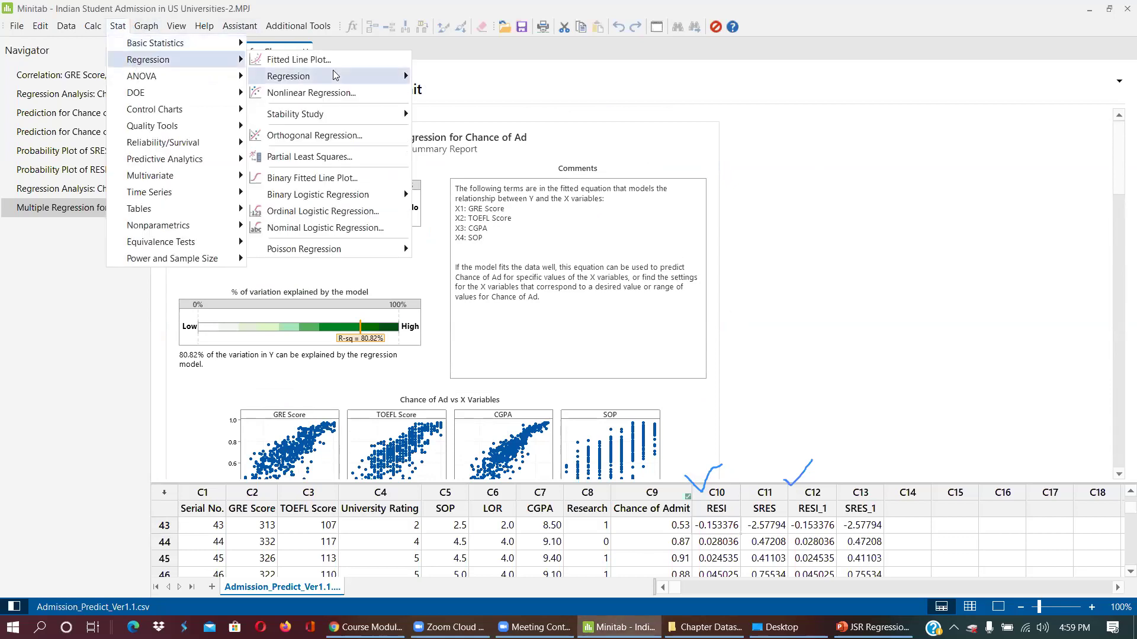
mouse_move(333, 76)
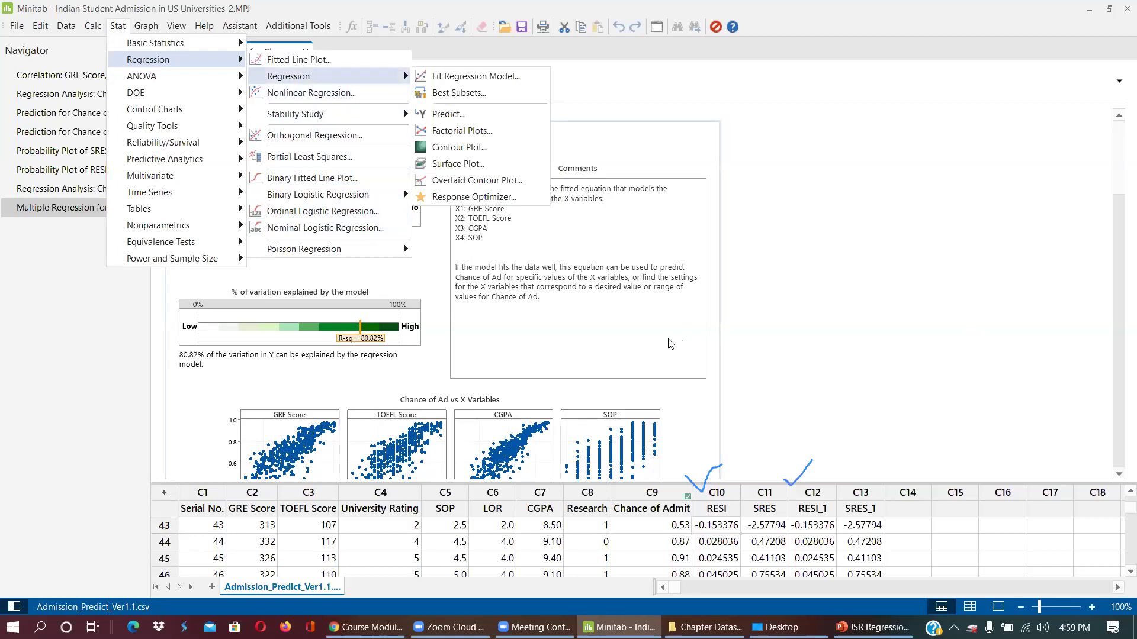
click(763, 243)
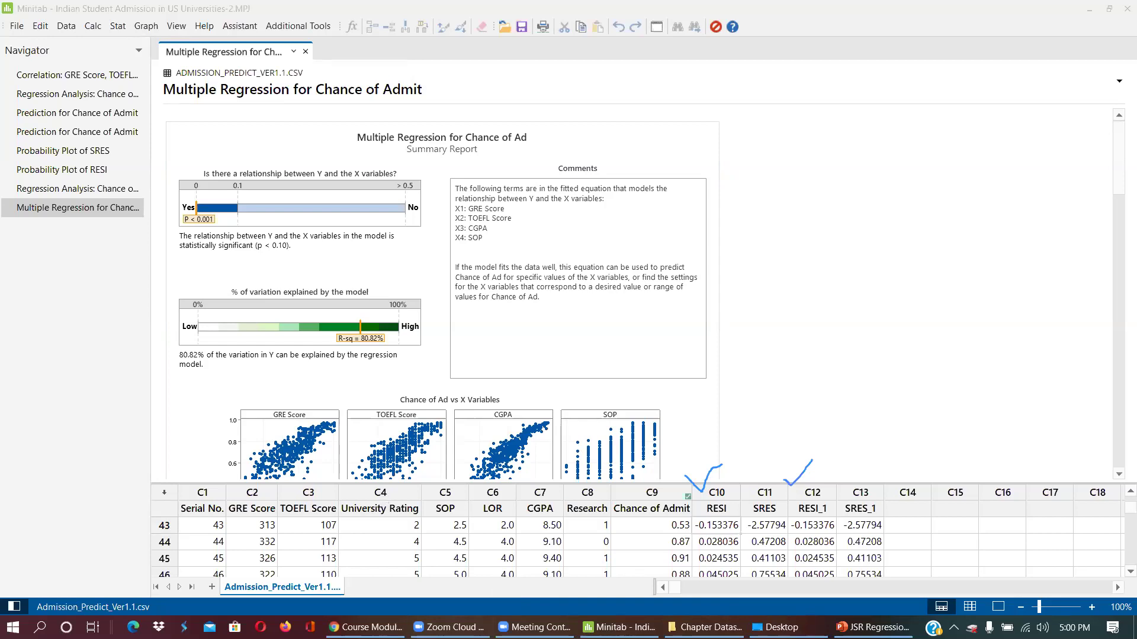
mouse_move(364, 626)
click(873, 627)
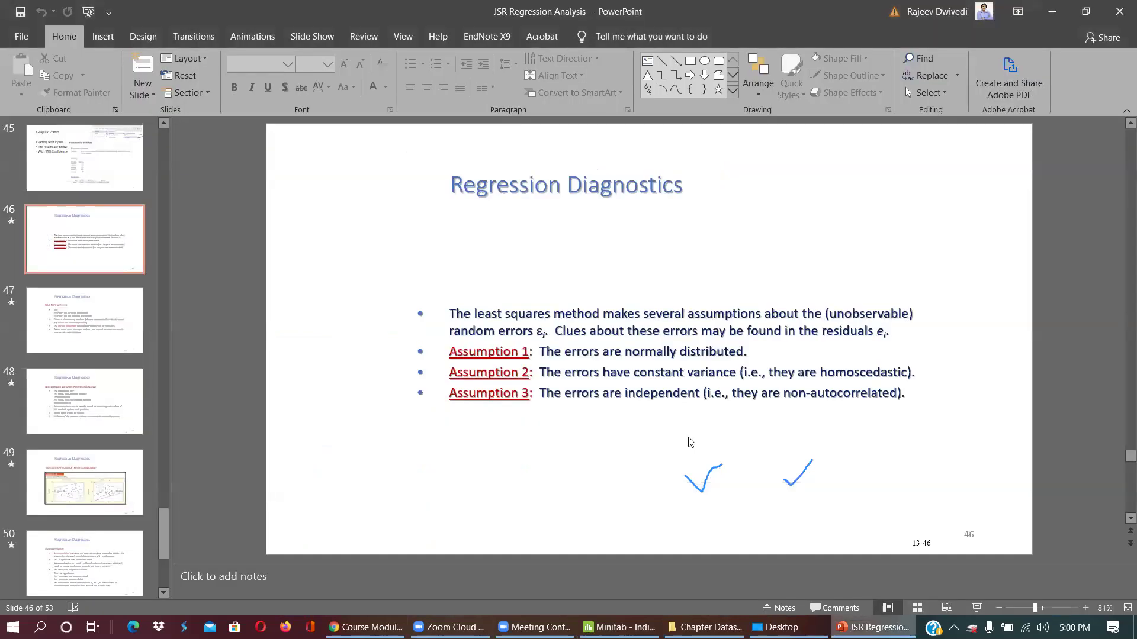
scroll(622, 292, down, 1)
scroll(622, 293, up, 1)
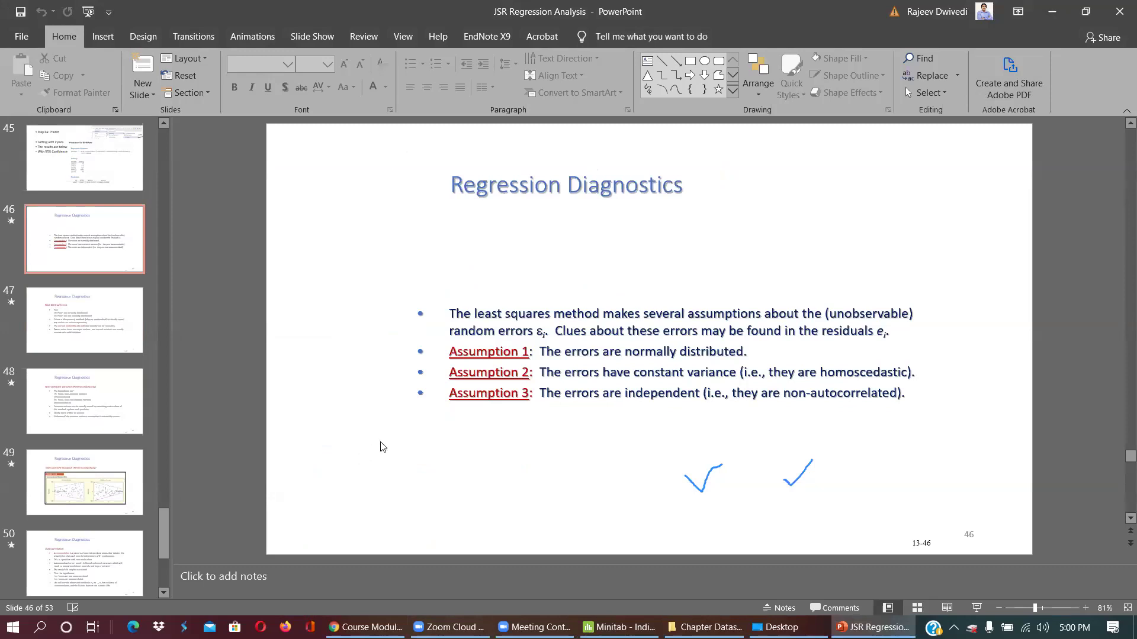
Step: Switch to Chrome and open the "Module 4: Assignment 1 --Investment Decision" page from the Time Series Forecasting module
click(365, 627)
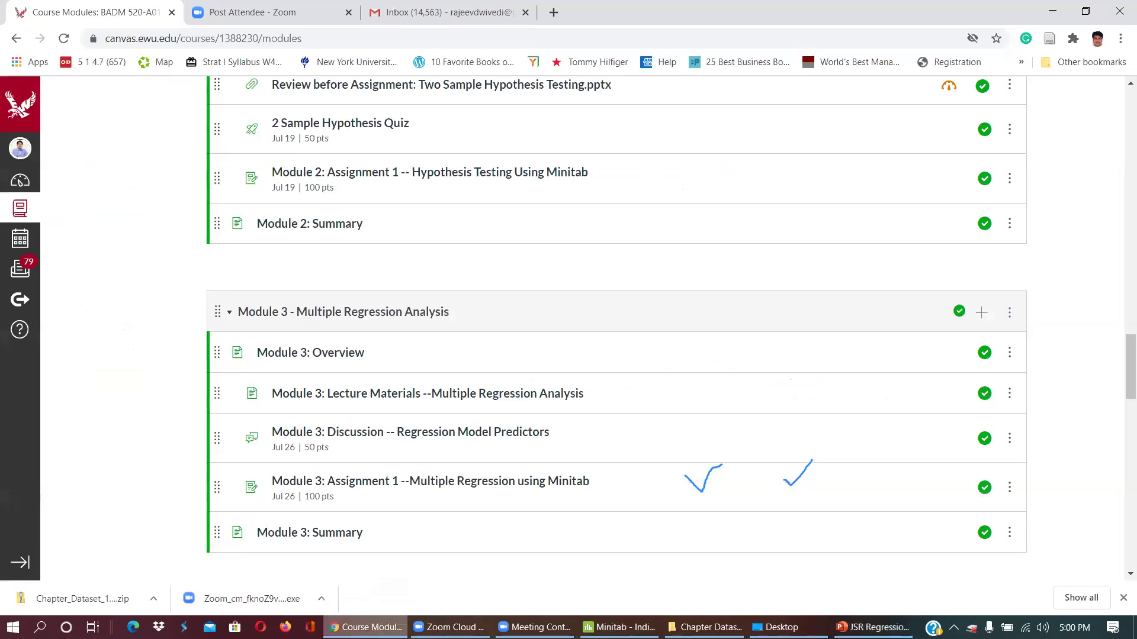
scroll(430, 296, down, 5)
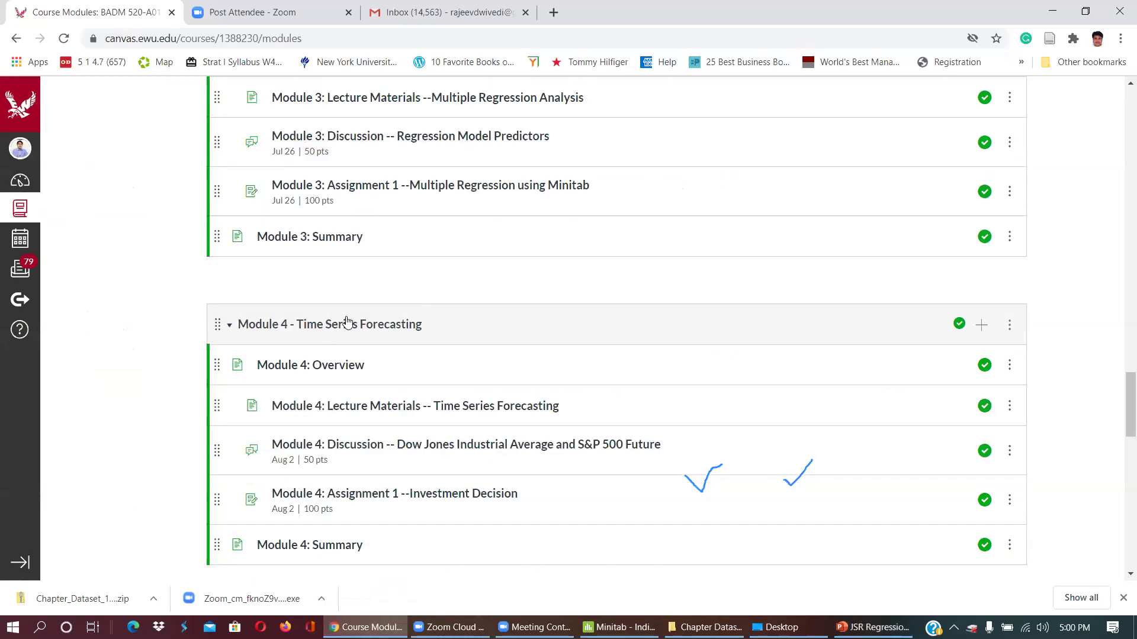
click(347, 325)
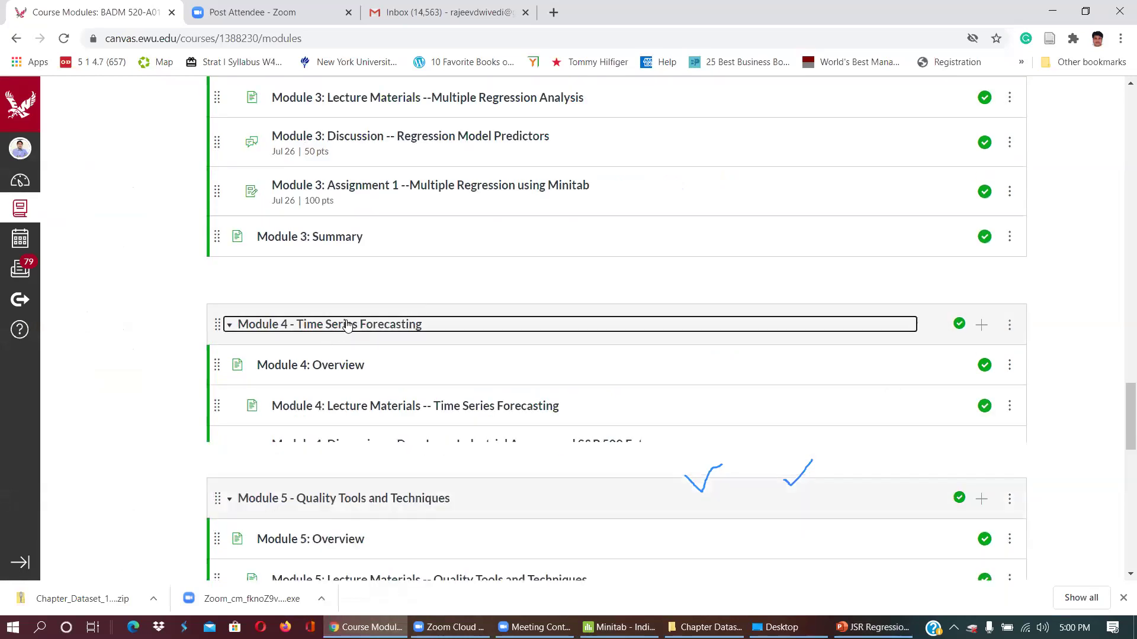
click(348, 325)
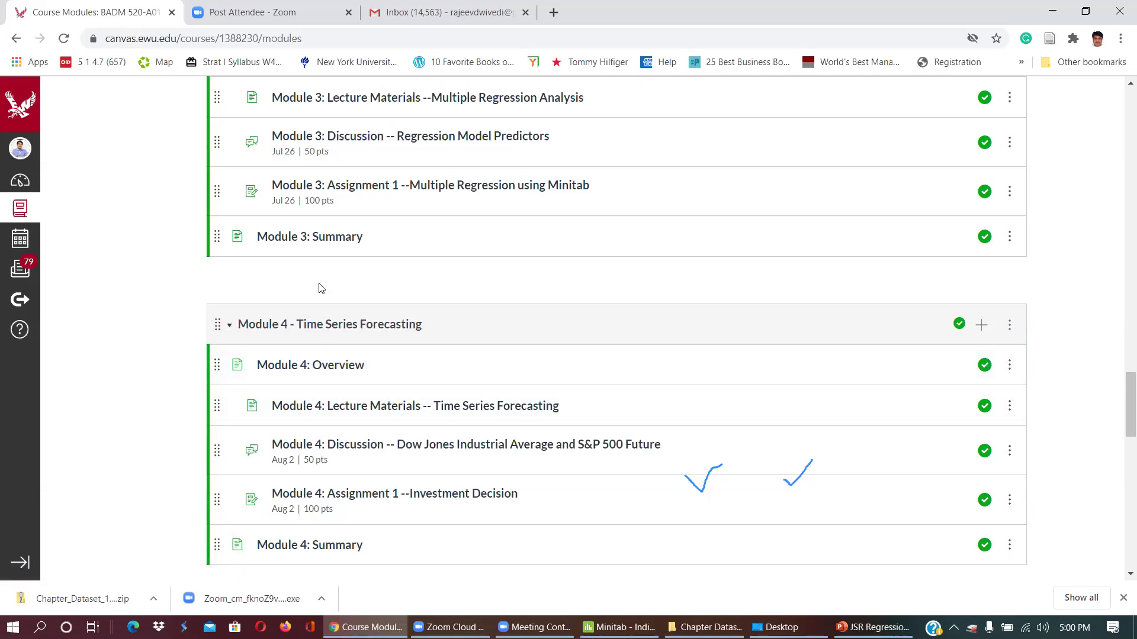
scroll(342, 303, down, 1)
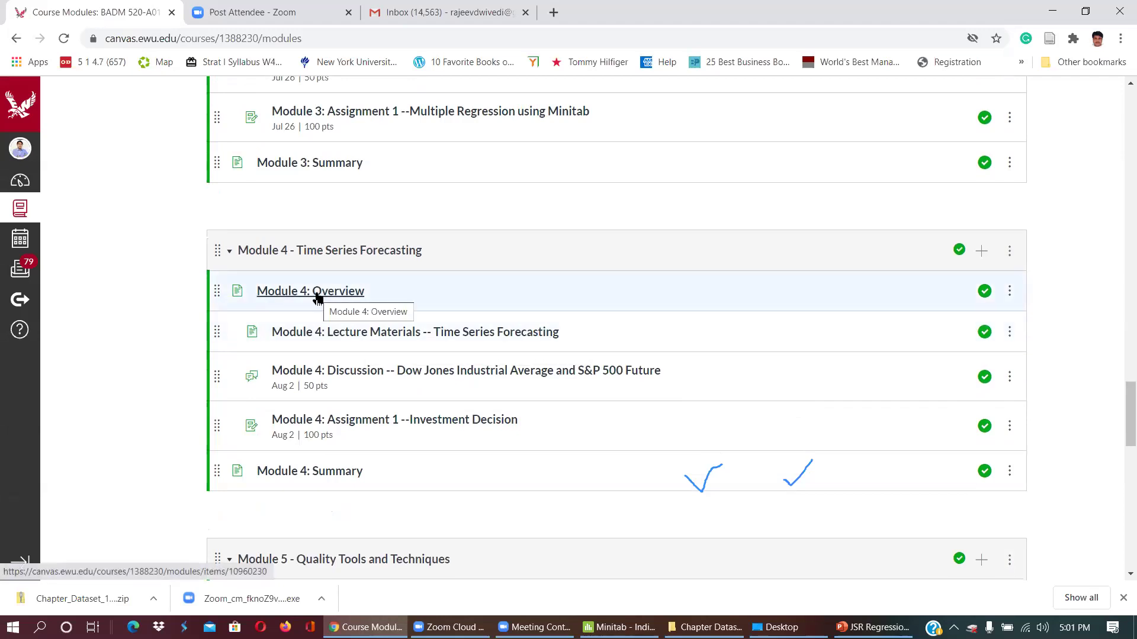
click(325, 421)
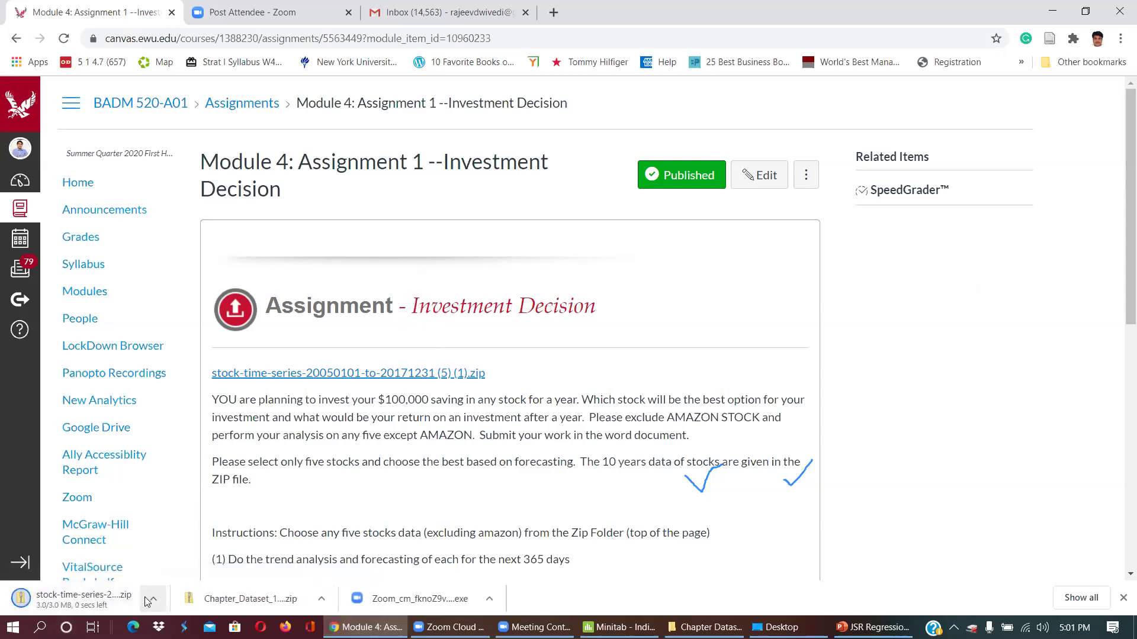
Step: Download the assignment's stock-time-series-20050101-to-20171231 zip file and open the archive to show its stock files
click(153, 599)
click(174, 503)
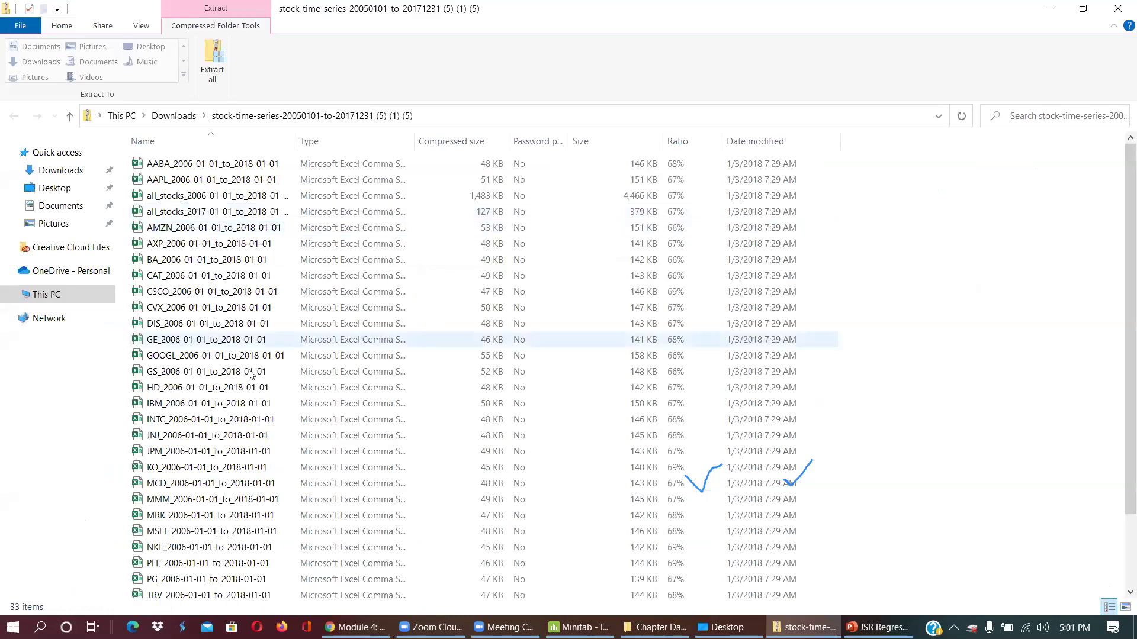
click(1048, 8)
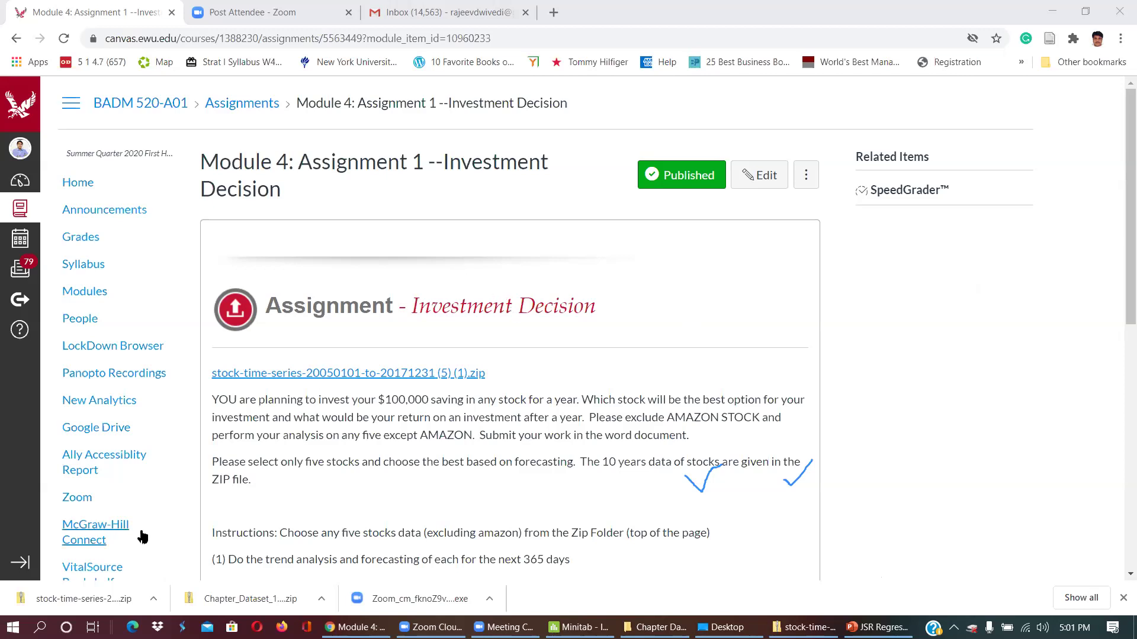
click(109, 595)
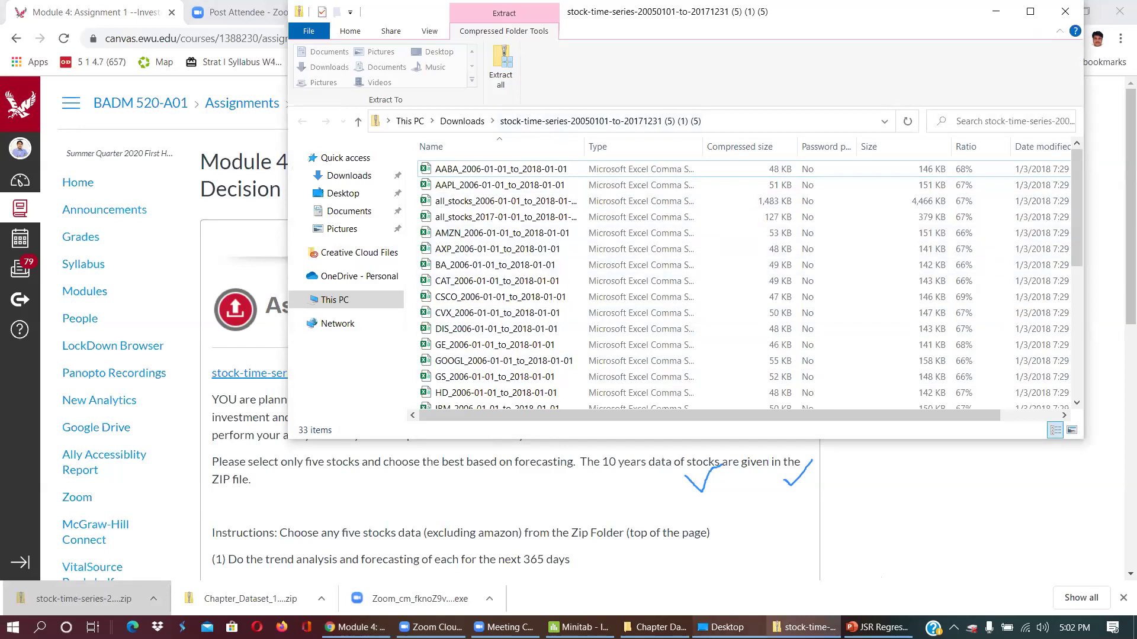
Step: Switch to Minitab and delete all the correlation, regression, prediction and probability plot outputs from the Navigator
click(577, 627)
click(63, 76)
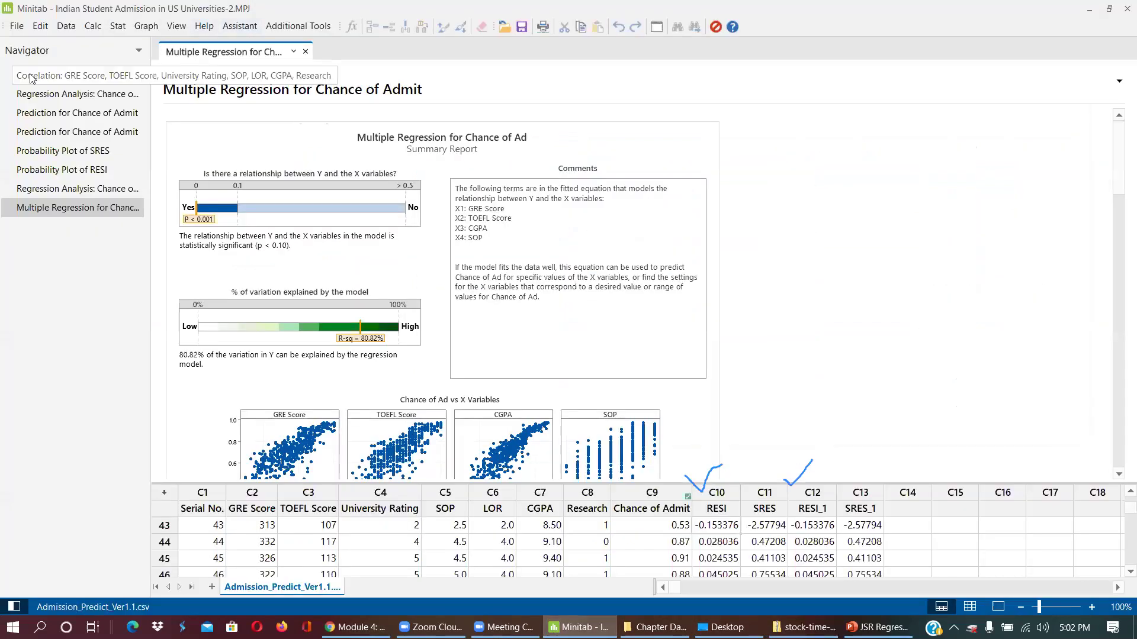
click(72, 209)
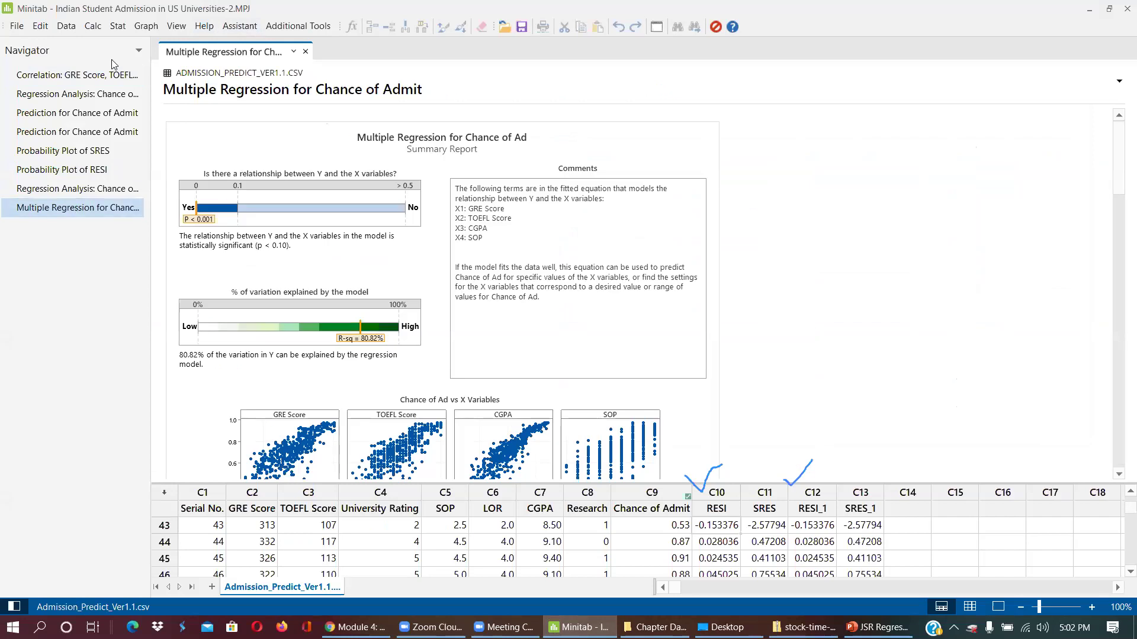
click(87, 75)
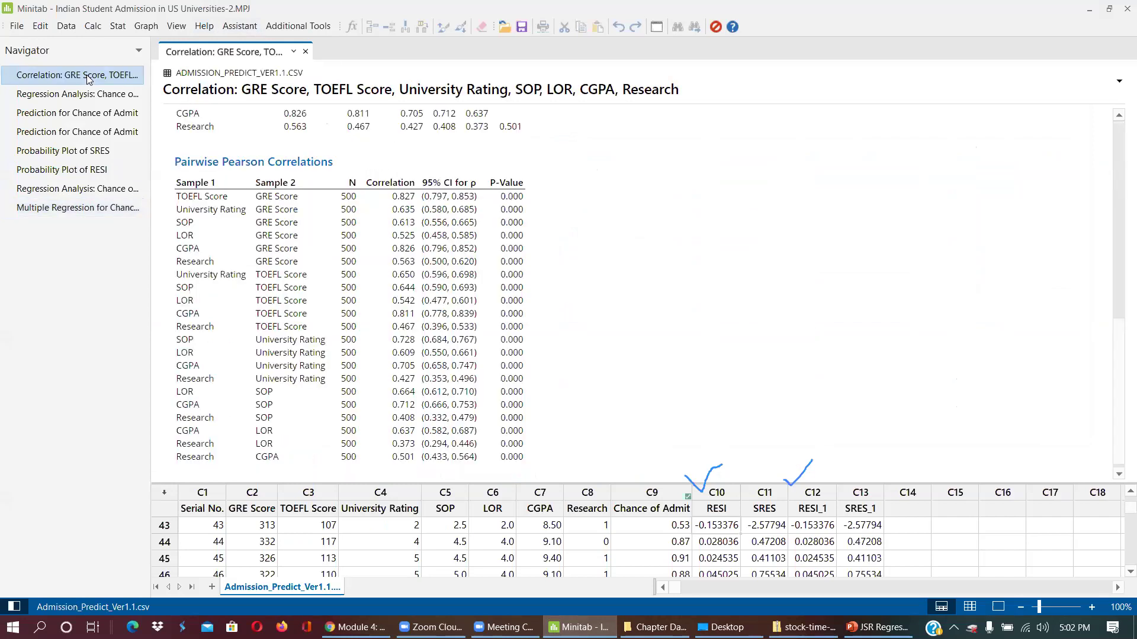
key(Delete)
key(Delete)
key(Delete)
key(Delete)
key(Delete)
key(Delete)
key(Delete)
key(Delete)
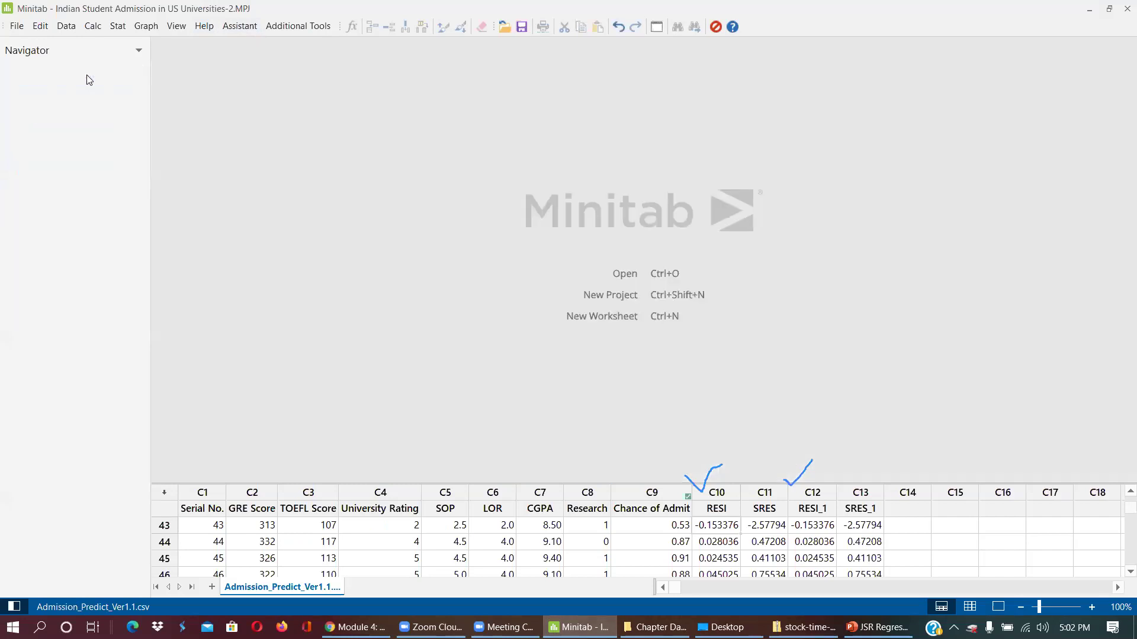
Step: Add a new empty worksheet to the project and enlarge the worksheet pane to show about twelve rows
click(211, 587)
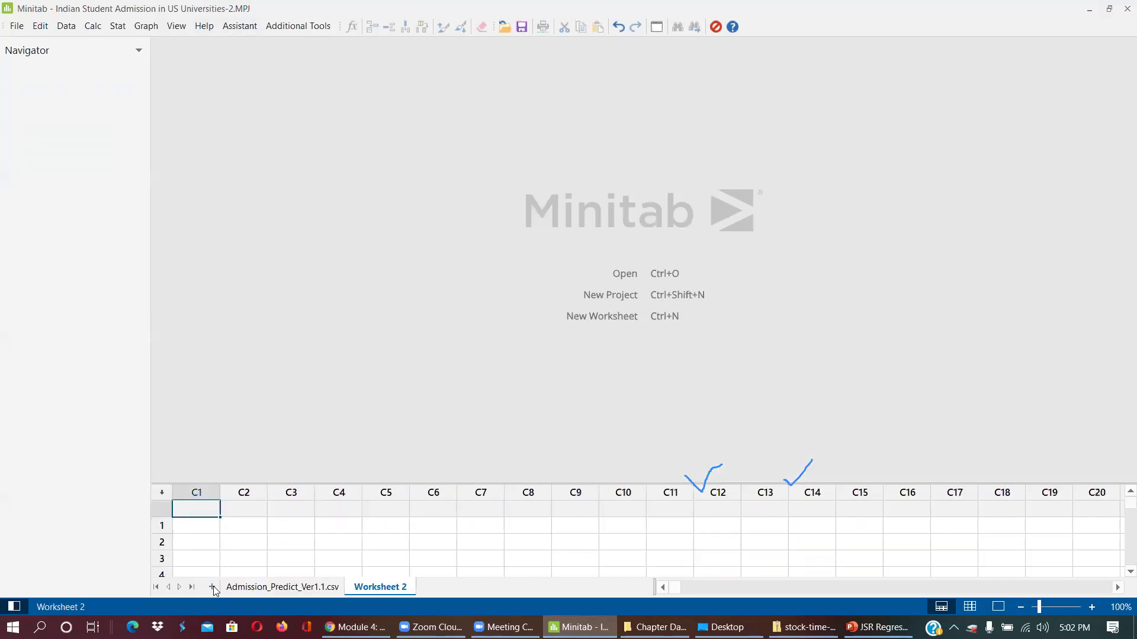
click(447, 486)
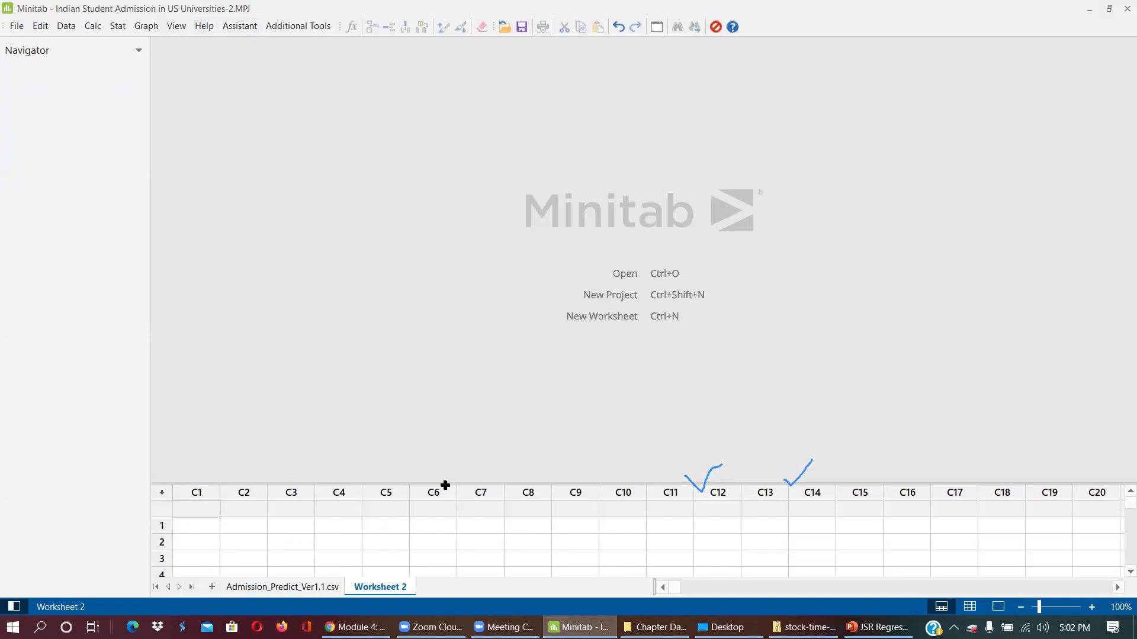
click(445, 486)
drag(445, 485, 430, 332)
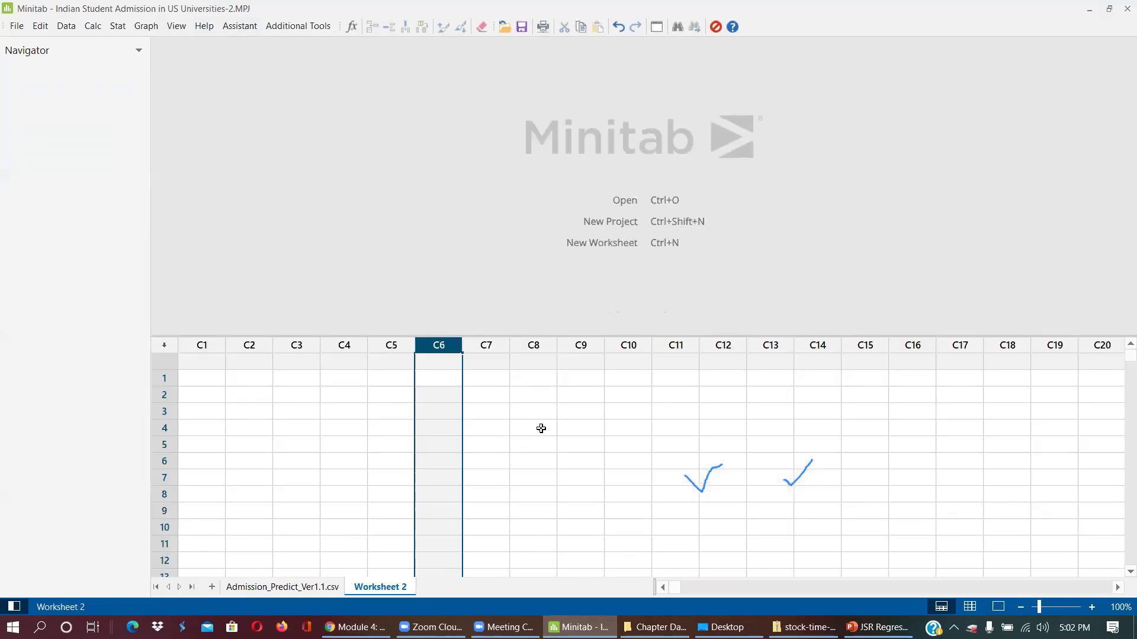
Step: Switch to the stock-time-series archive window, widen the Name column, and open the AMZN_2006-01-01_to_2018-01-01 file in Excel
click(654, 627)
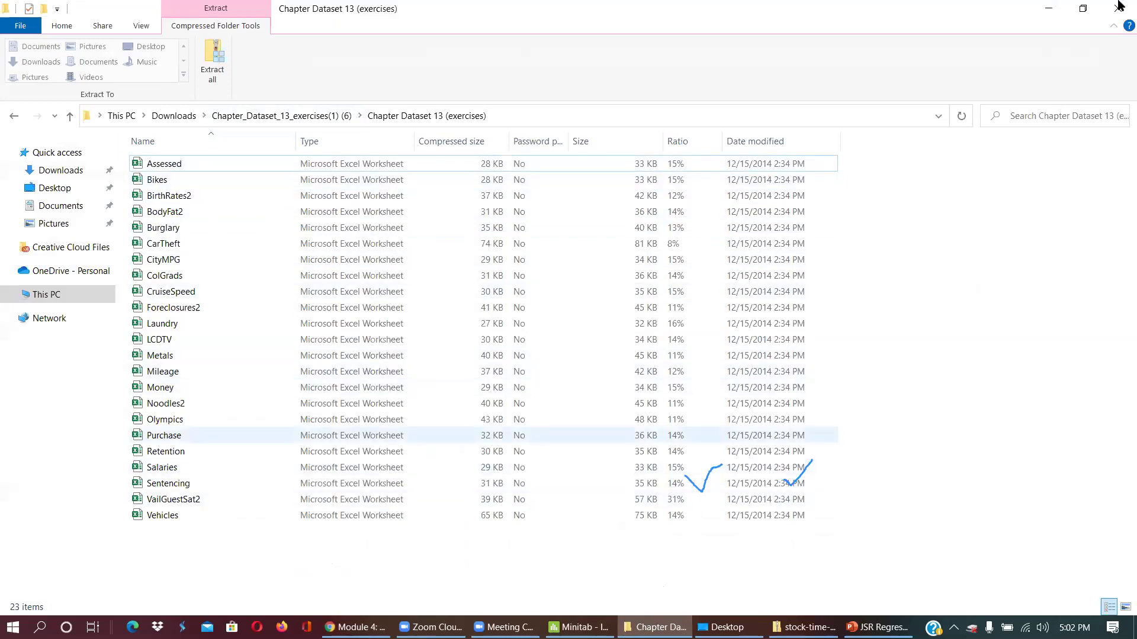
key(alt+Tab)
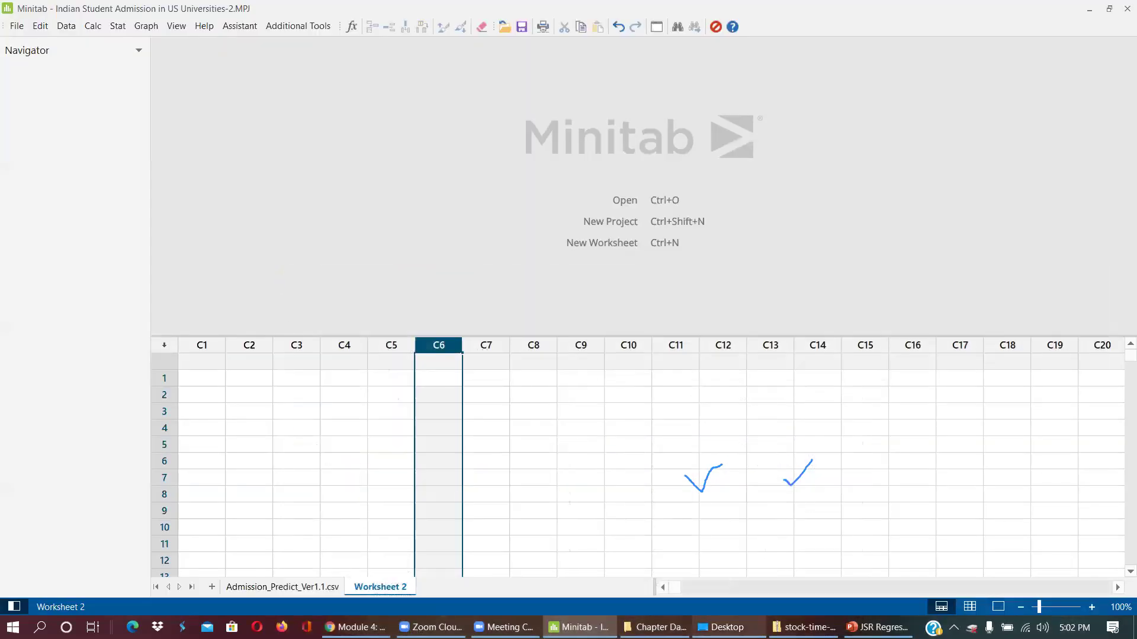
click(805, 627)
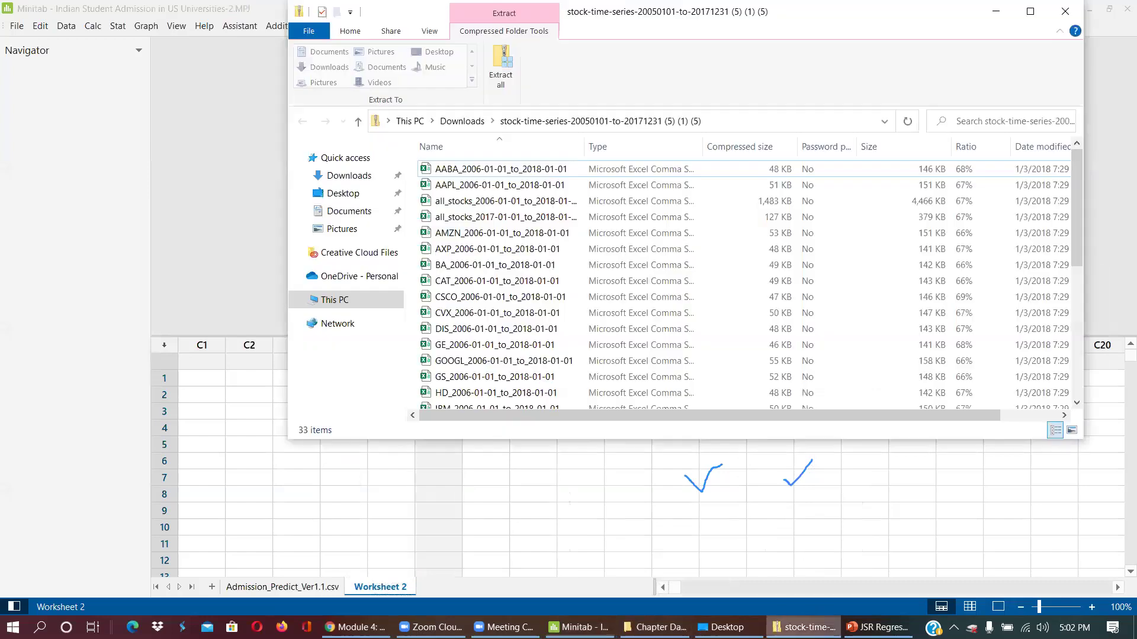
double_click(584, 6)
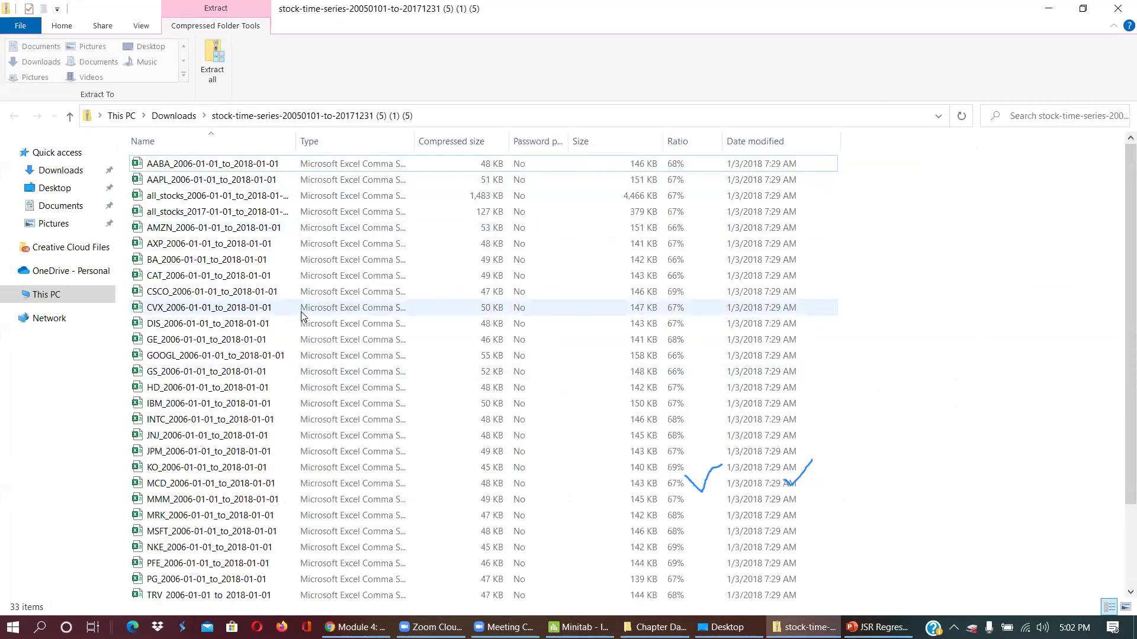
scroll(296, 326, down, 2)
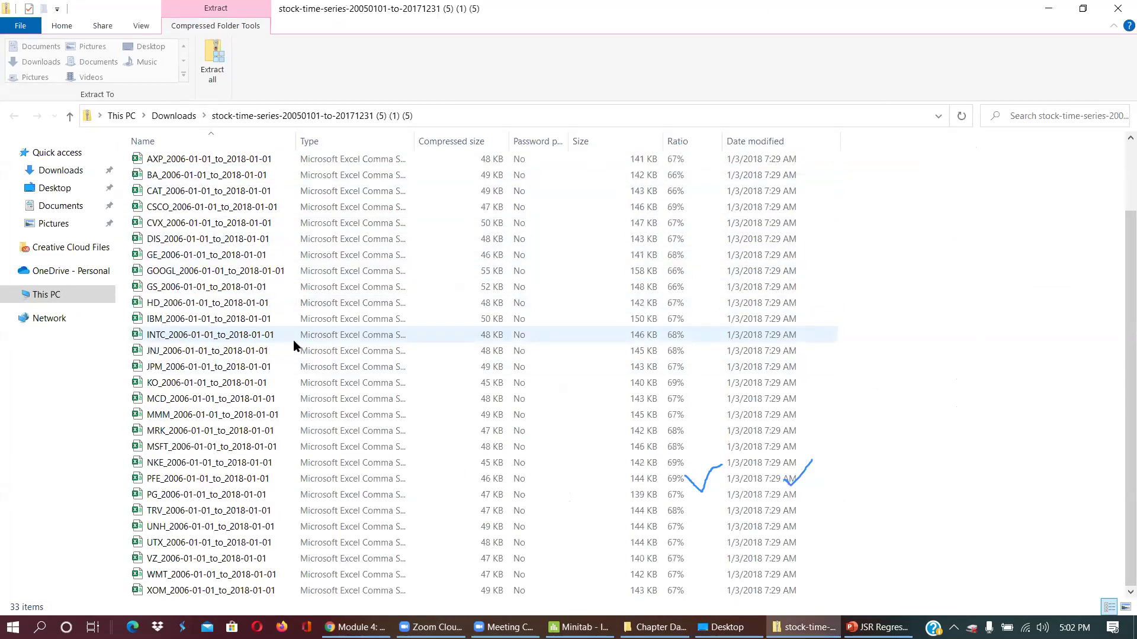
scroll(295, 349, up, 2)
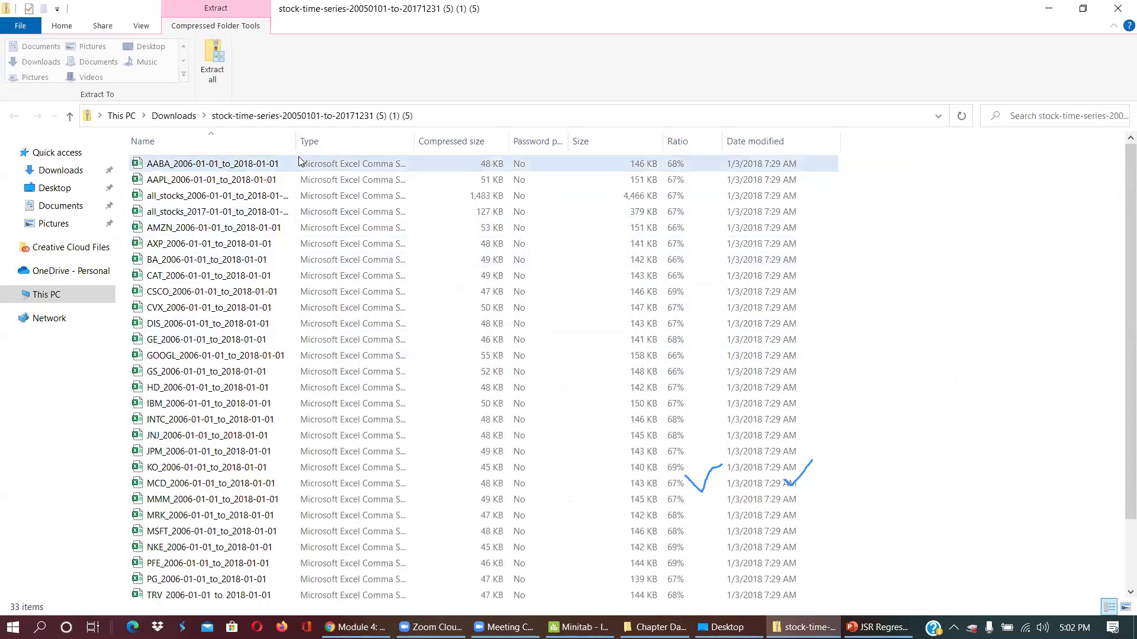
drag(295, 137, 376, 148)
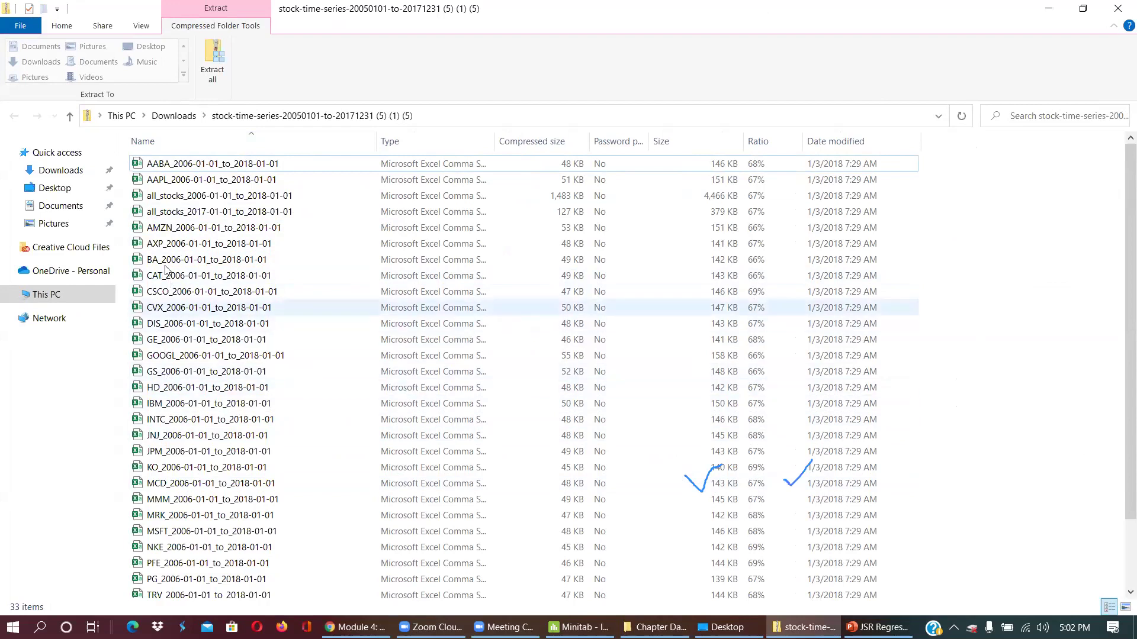
click(175, 229)
double_click(176, 229)
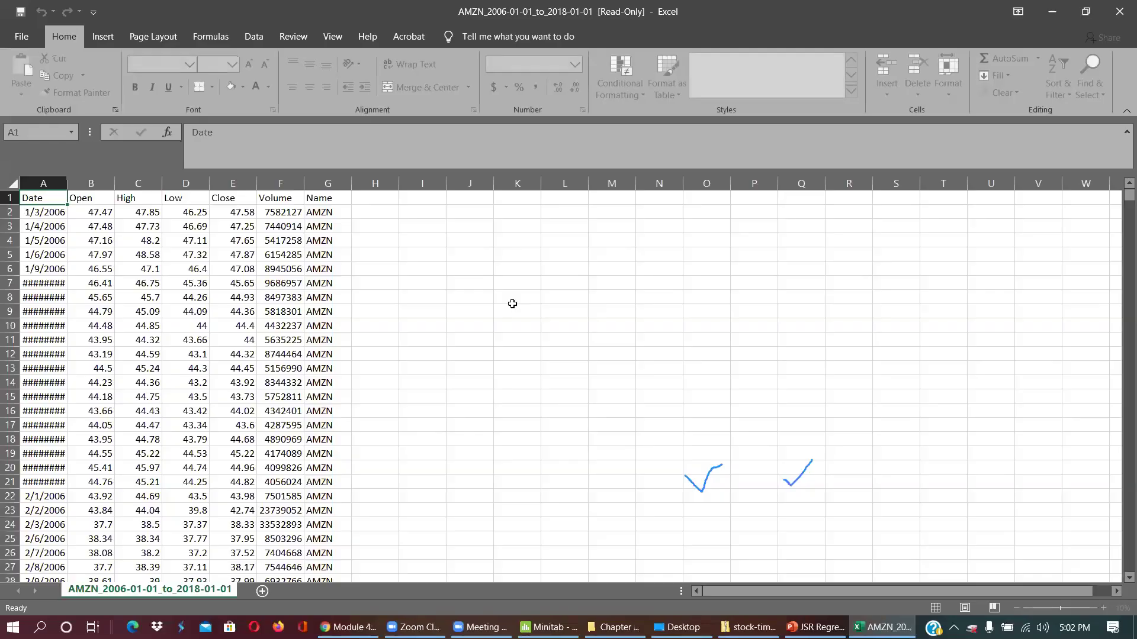
Step: Copy the whole AMZN table with its headers, A1 to G3020, and switch back to Minitab's empty worksheet
drag(27, 198, 212, 209)
click(28, 208)
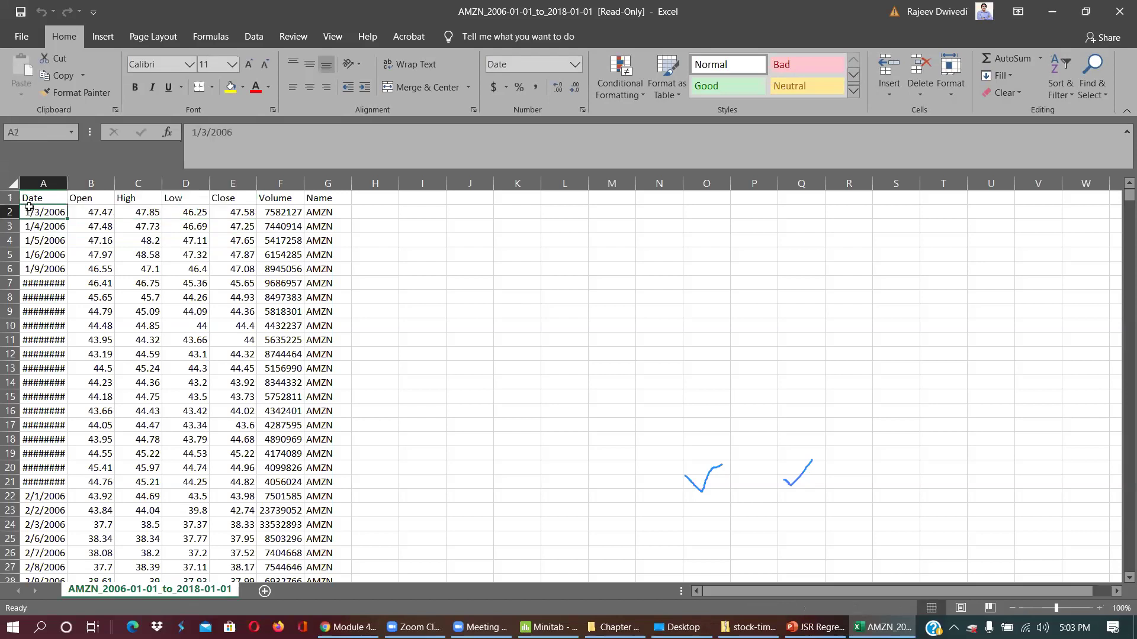
click(28, 198)
click(31, 213)
drag(29, 197, 329, 564)
right_click(238, 384)
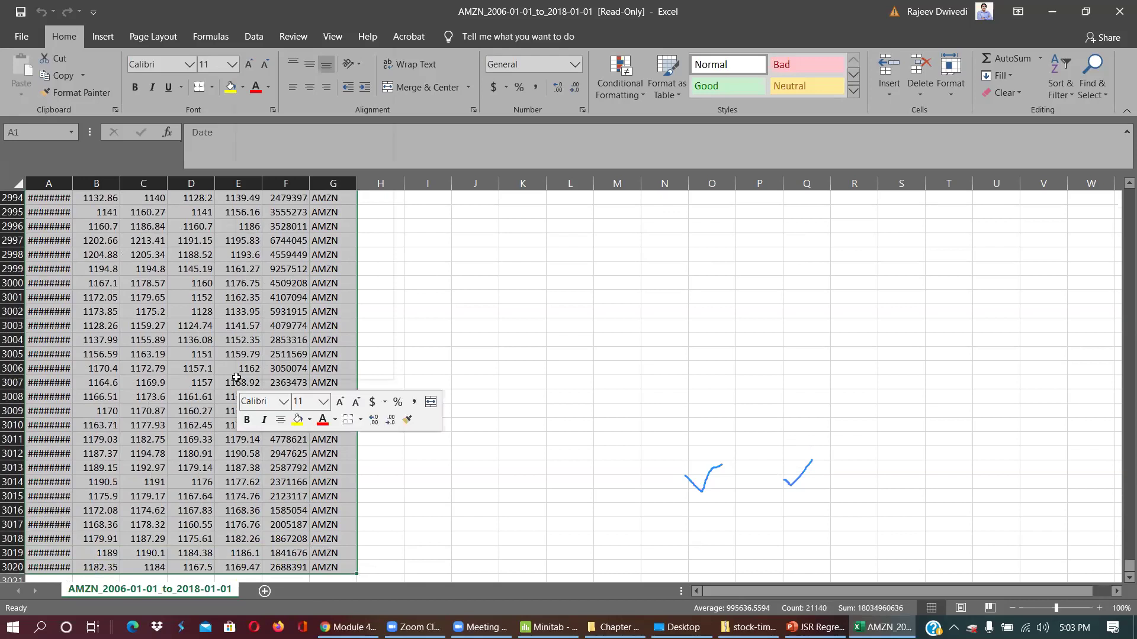
click(282, 71)
key(ctrl+Home)
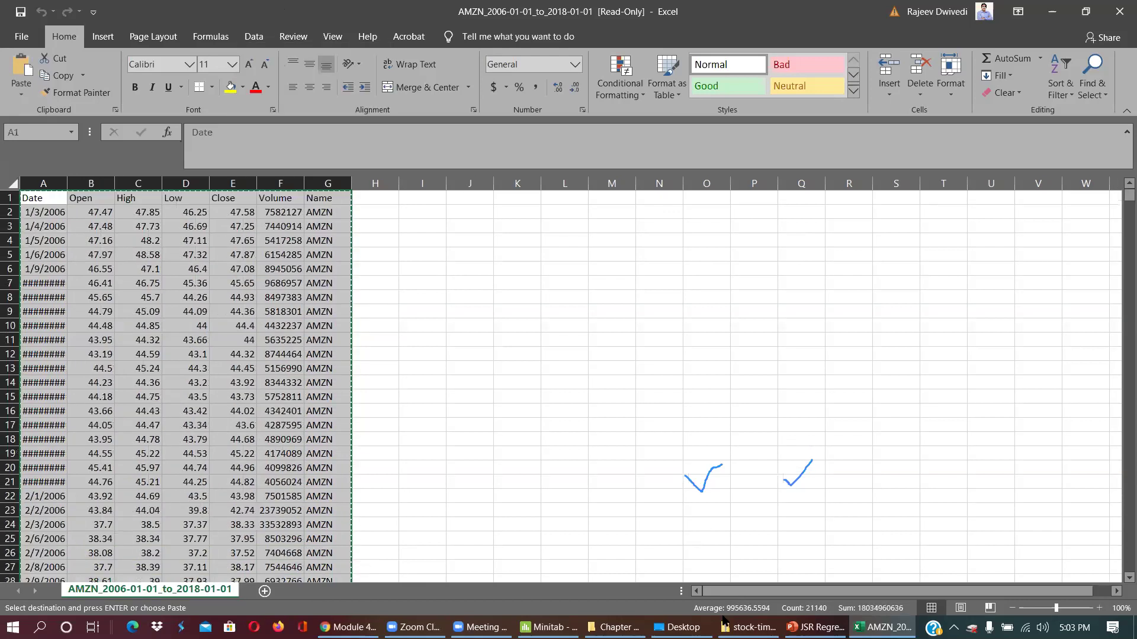
click(548, 627)
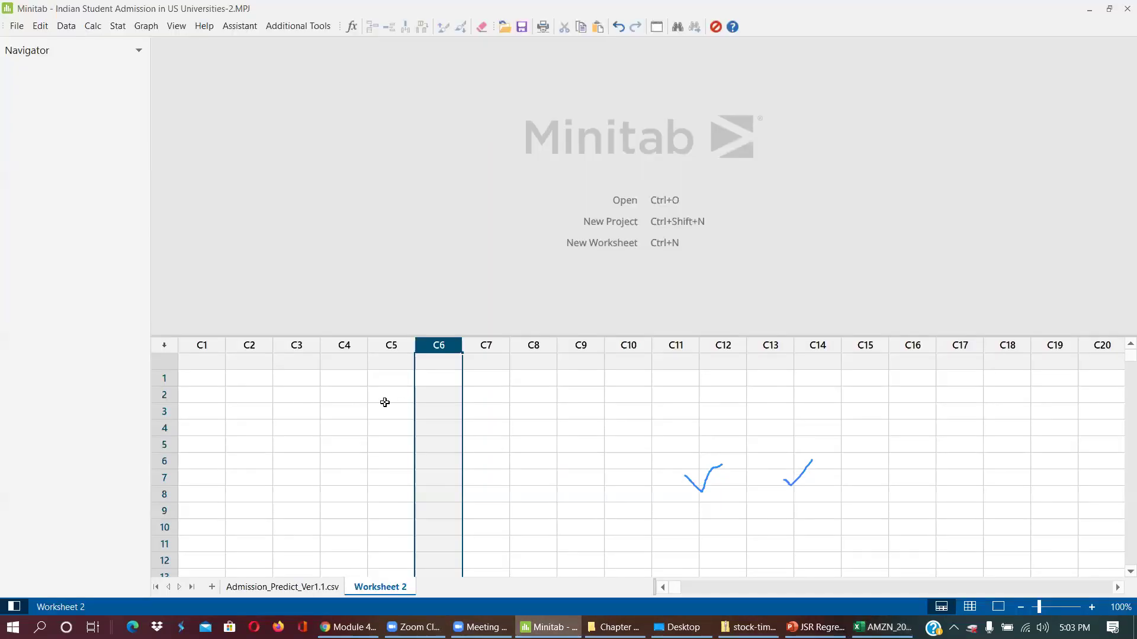
Step: Paste the copied AMZN table with its headers into Worksheet 2 from column C1 and enlarge the worksheet pane to about seventeen rows
click(211, 363)
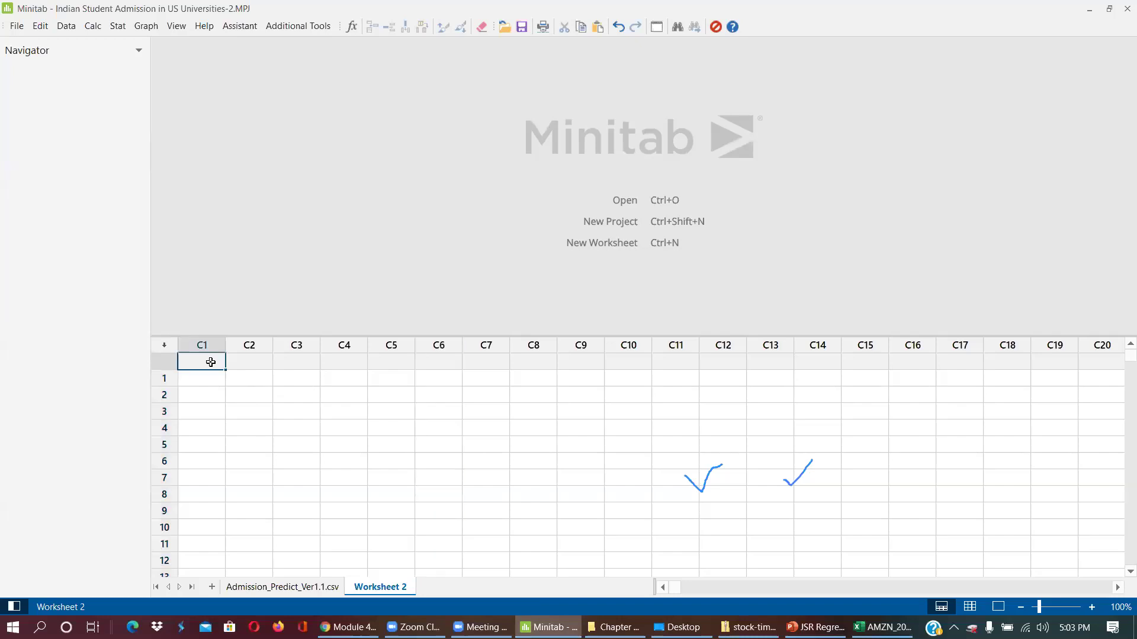
key(ctrl+v)
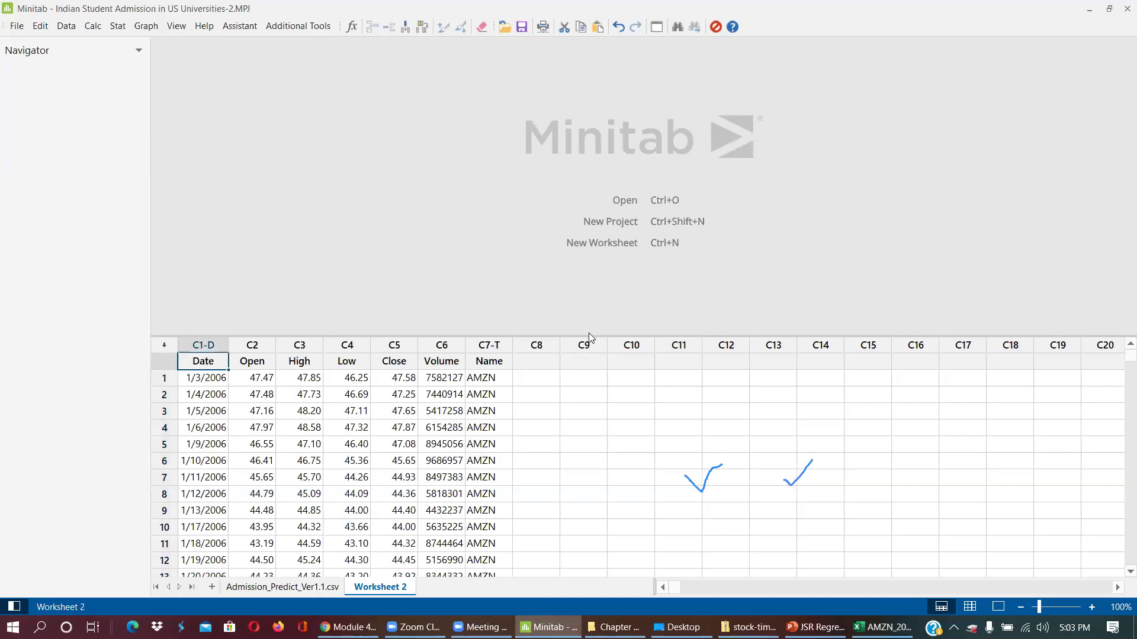
drag(588, 335, 596, 253)
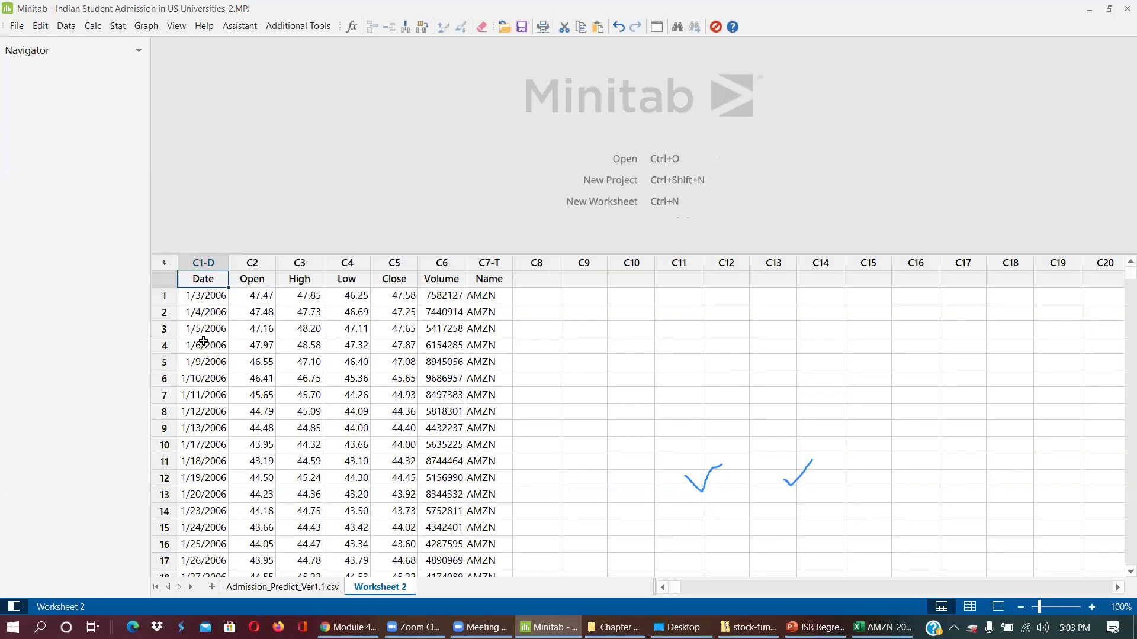
Step: Examine the Date, Open, High, Low and Close values of the first trading day in row 1
click(201, 294)
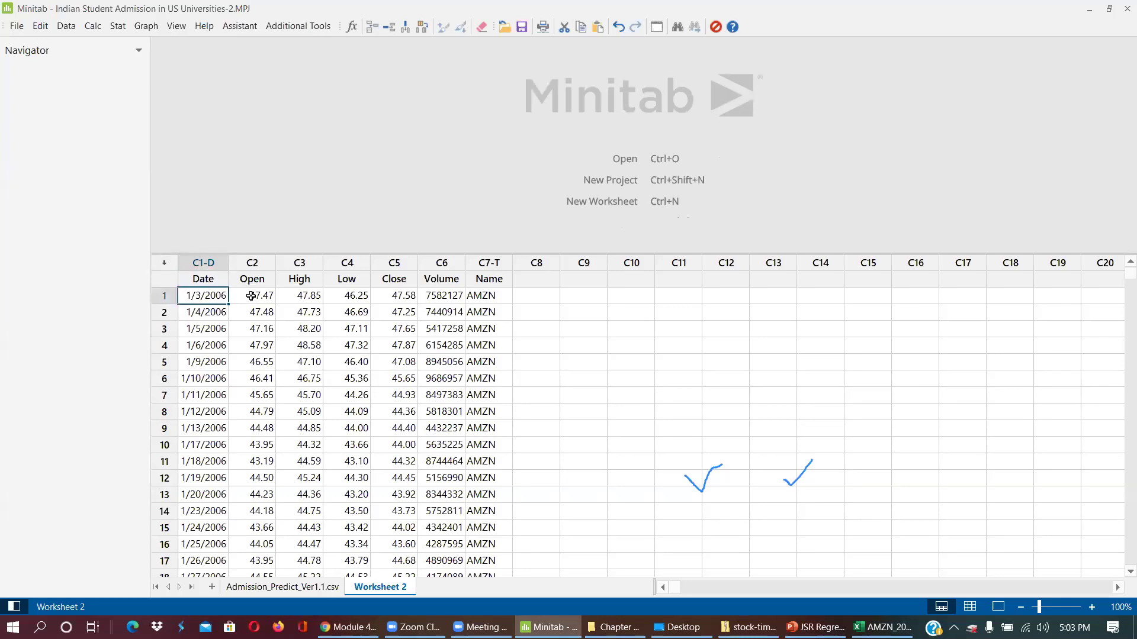
click(252, 296)
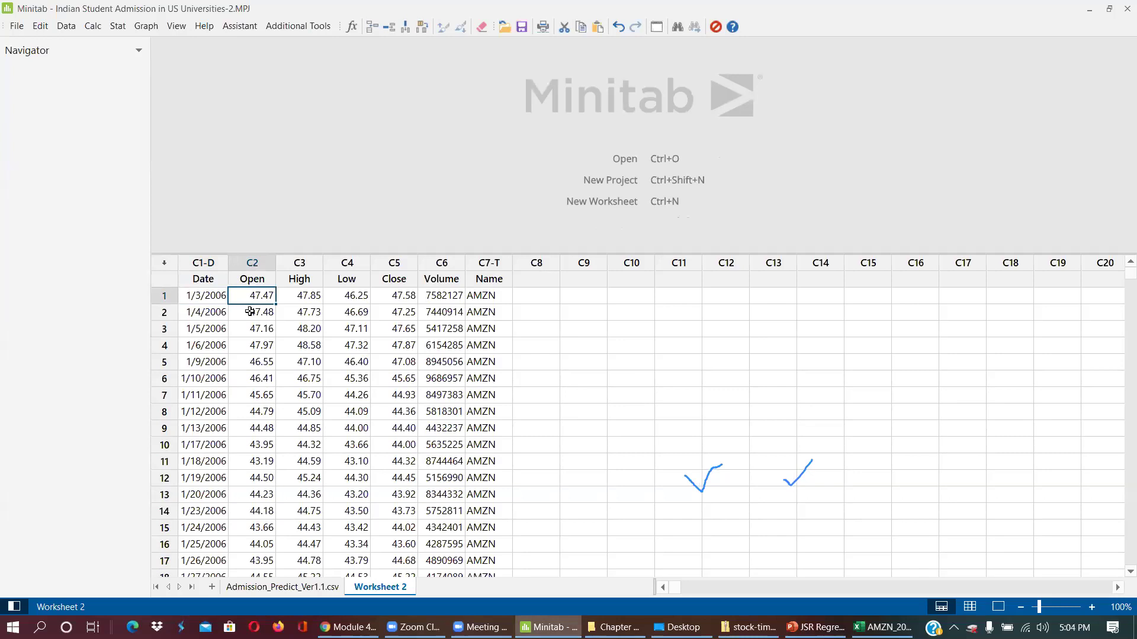
click(297, 298)
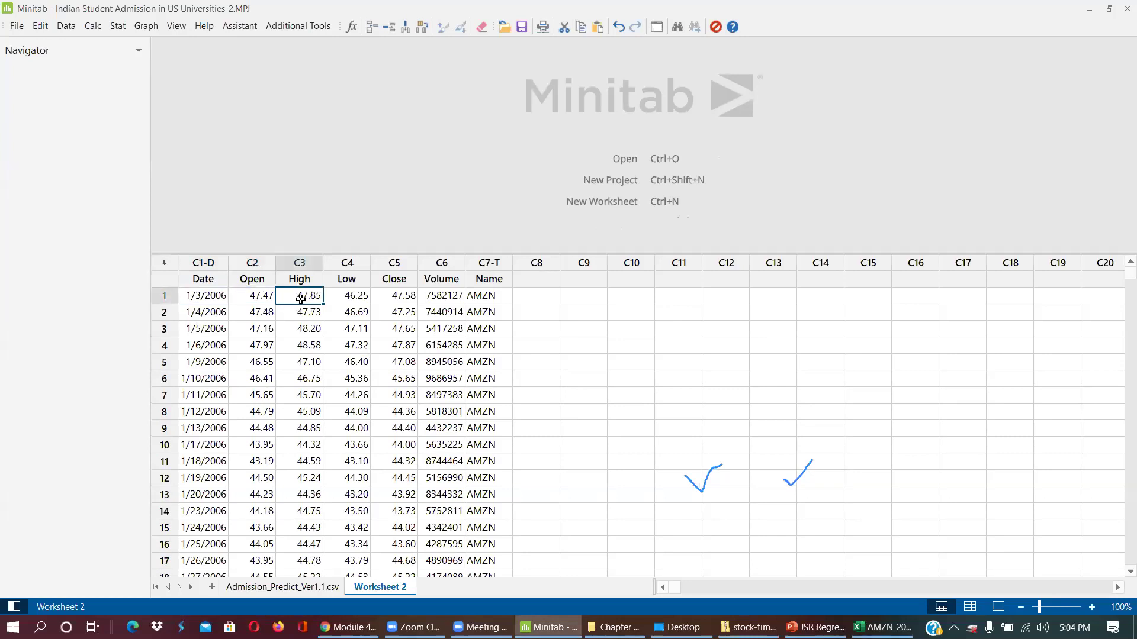
click(358, 299)
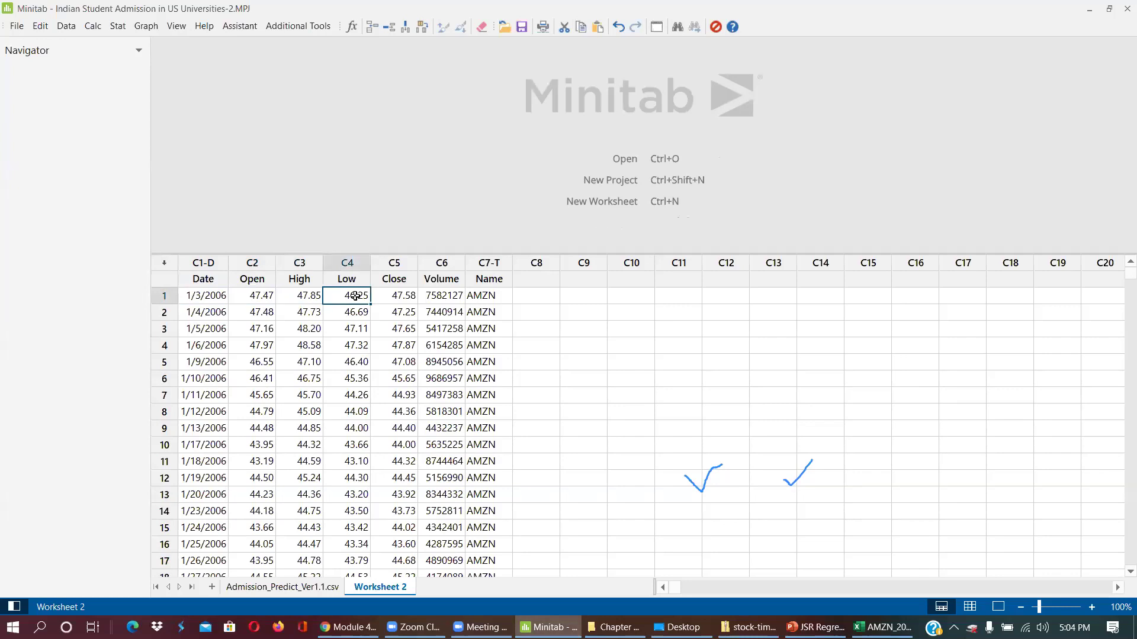
click(383, 299)
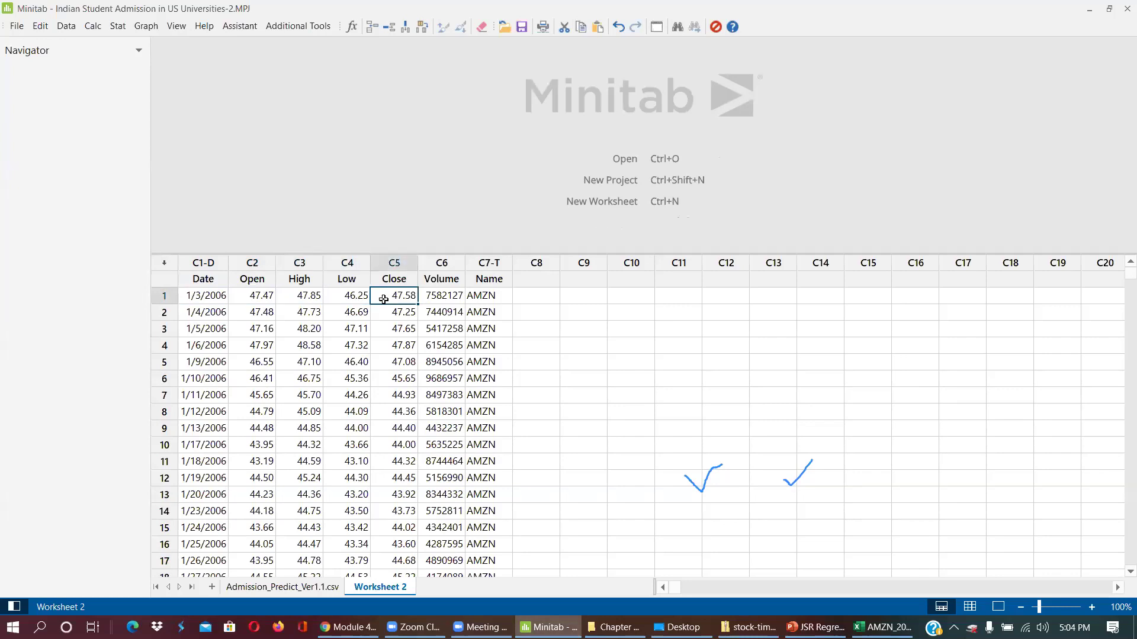
Step: Examine the date and prices in the last data row and the preceding 2017 rows of the AMZN worksheet
scroll(486, 464, down, 15)
drag(1124, 282, 1122, 572)
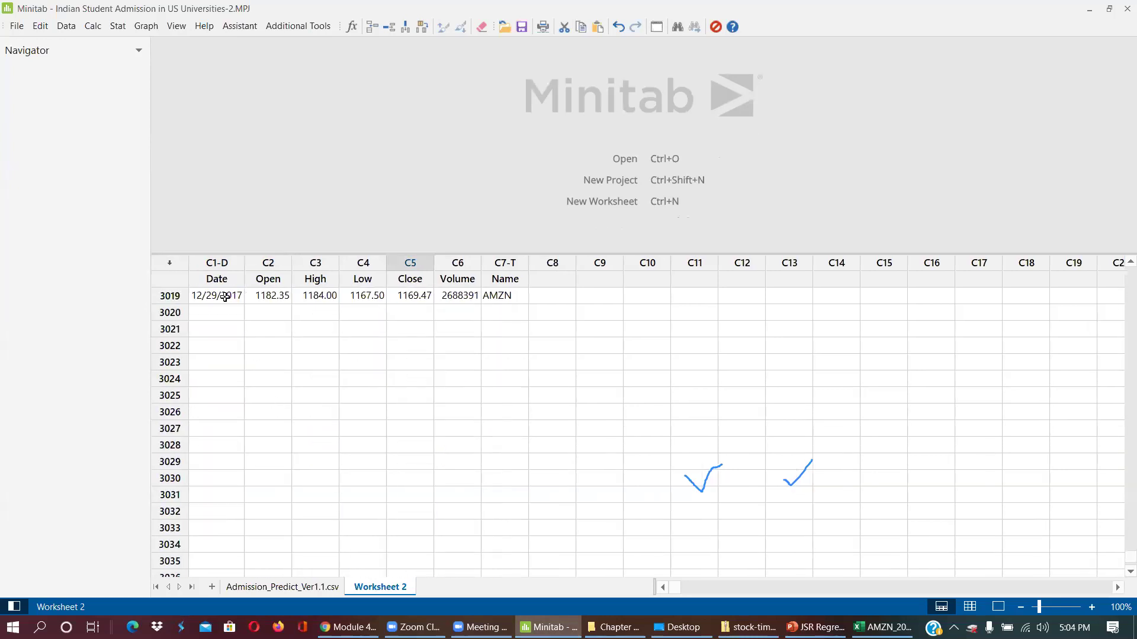
click(200, 344)
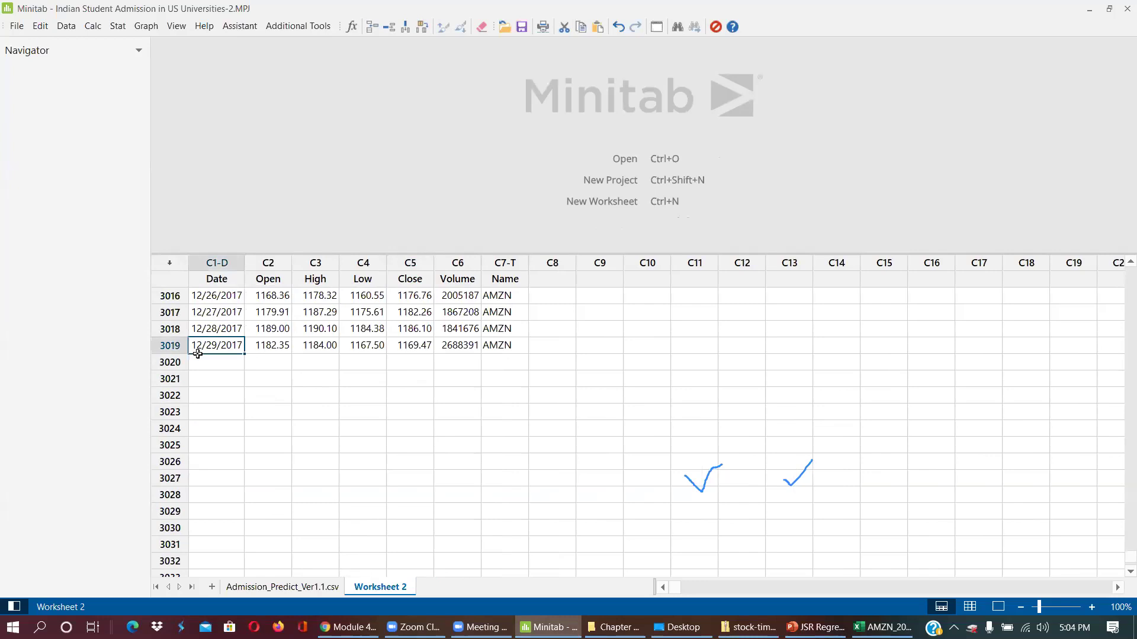
click(270, 348)
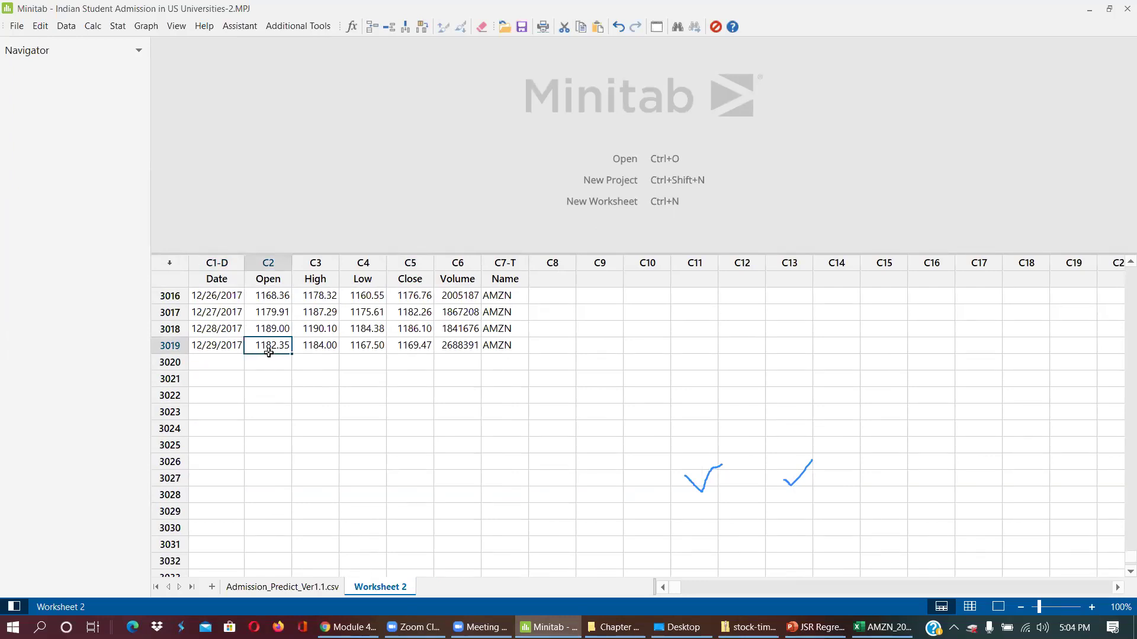
click(429, 350)
scroll(562, 429, up, 19)
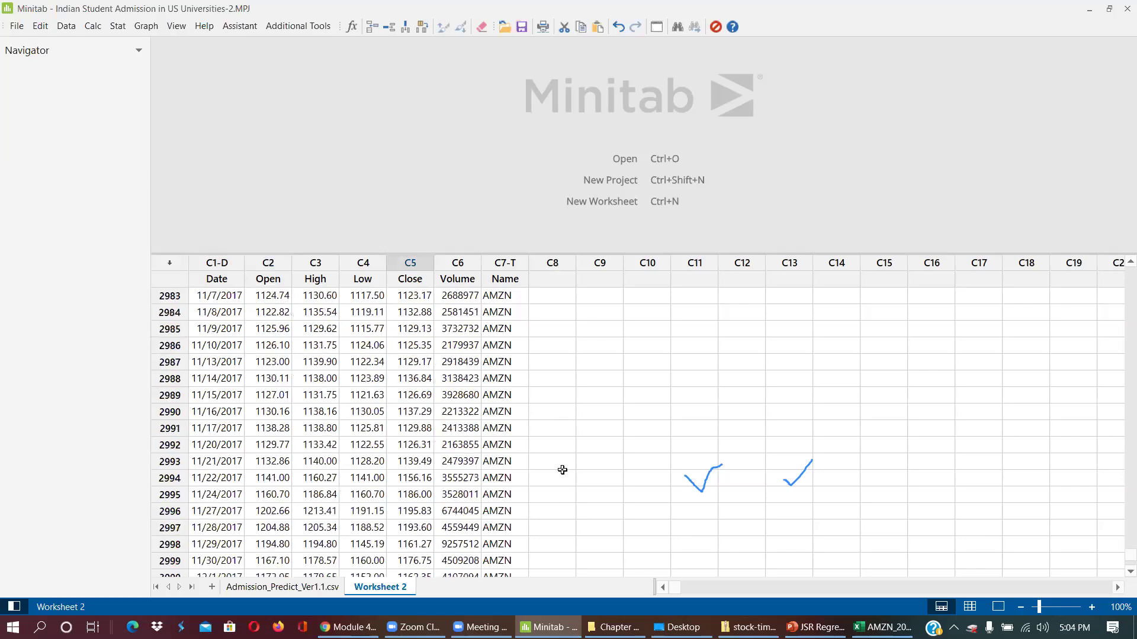
scroll(566, 463, up, 16)
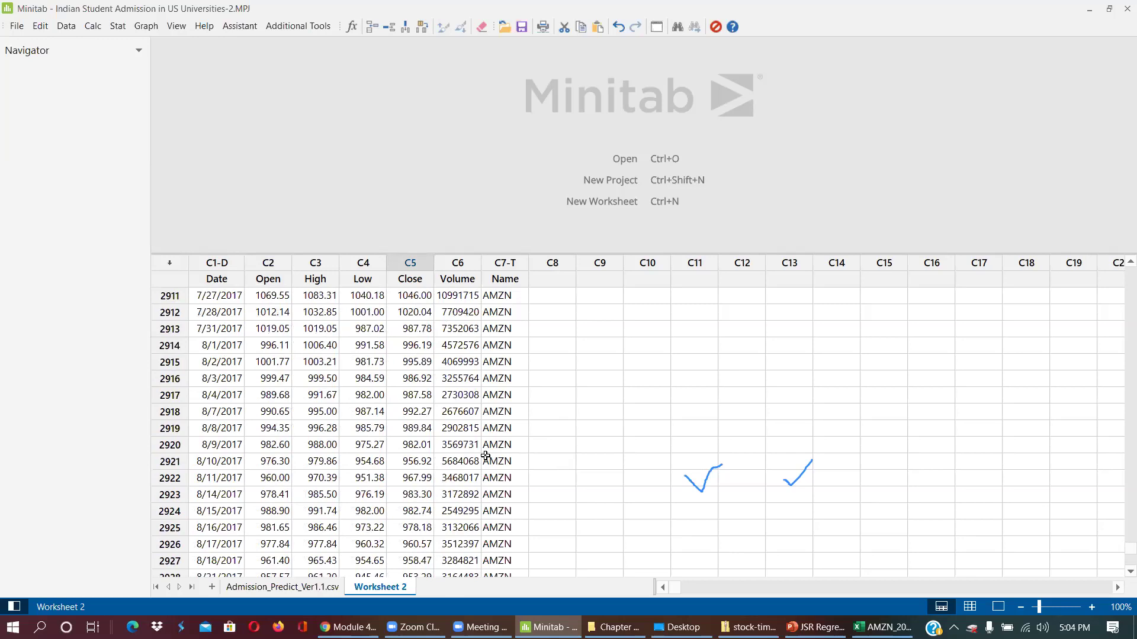
scroll(467, 382, down, 20)
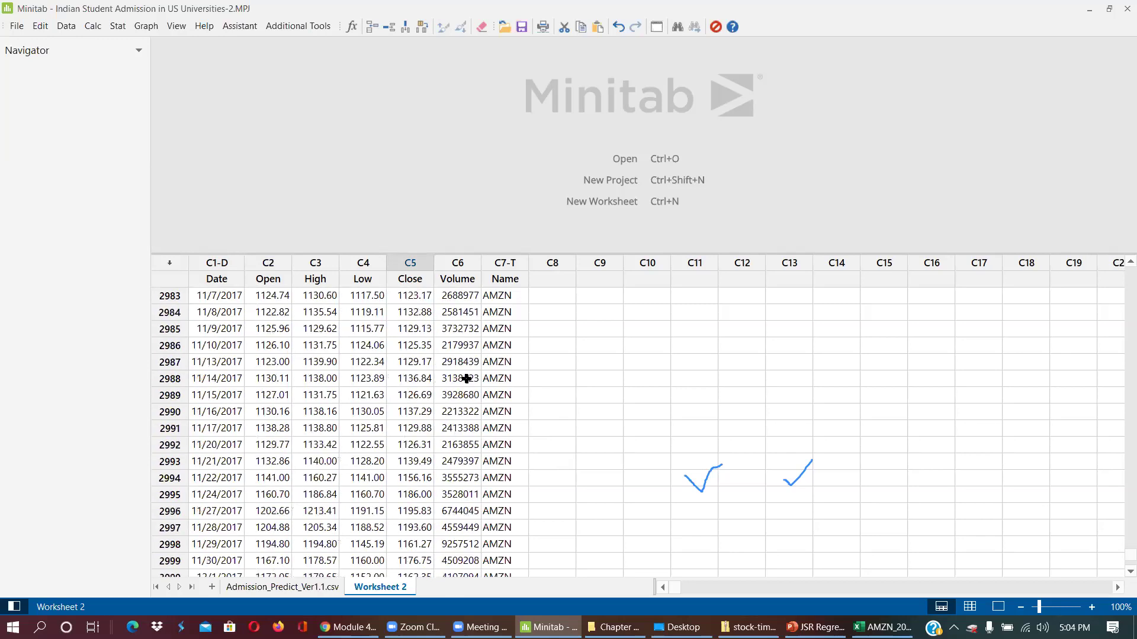
scroll(466, 379, down, 8)
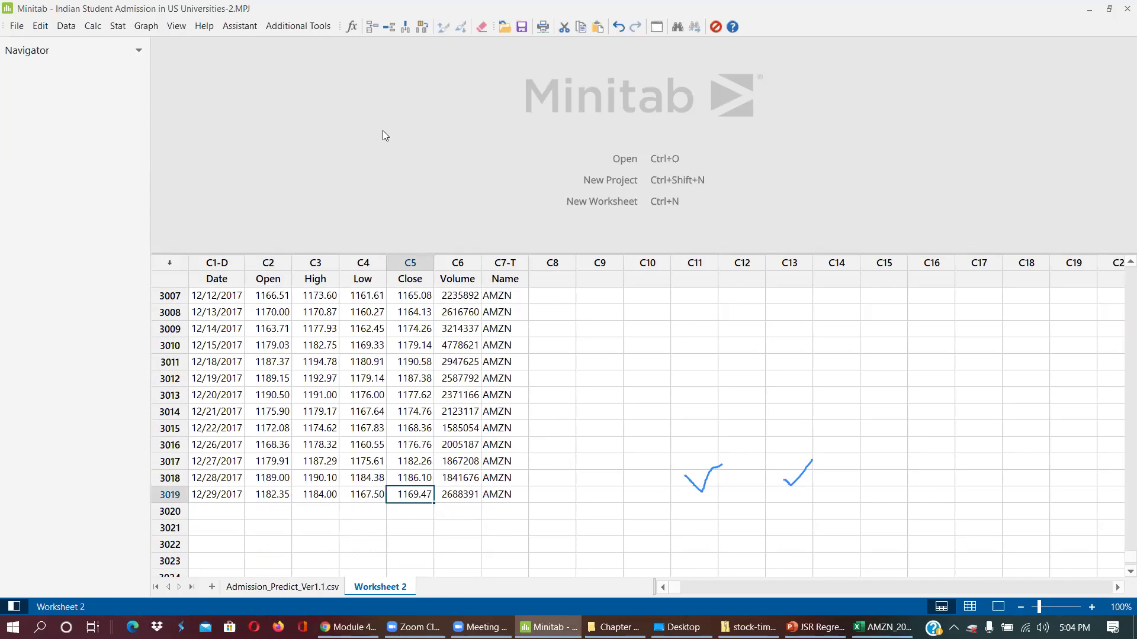
Step: Take the High price in row 3019, divide 10000 by 1184 in Calculator, and minimize Calculator to return to Minitab
click(325, 499)
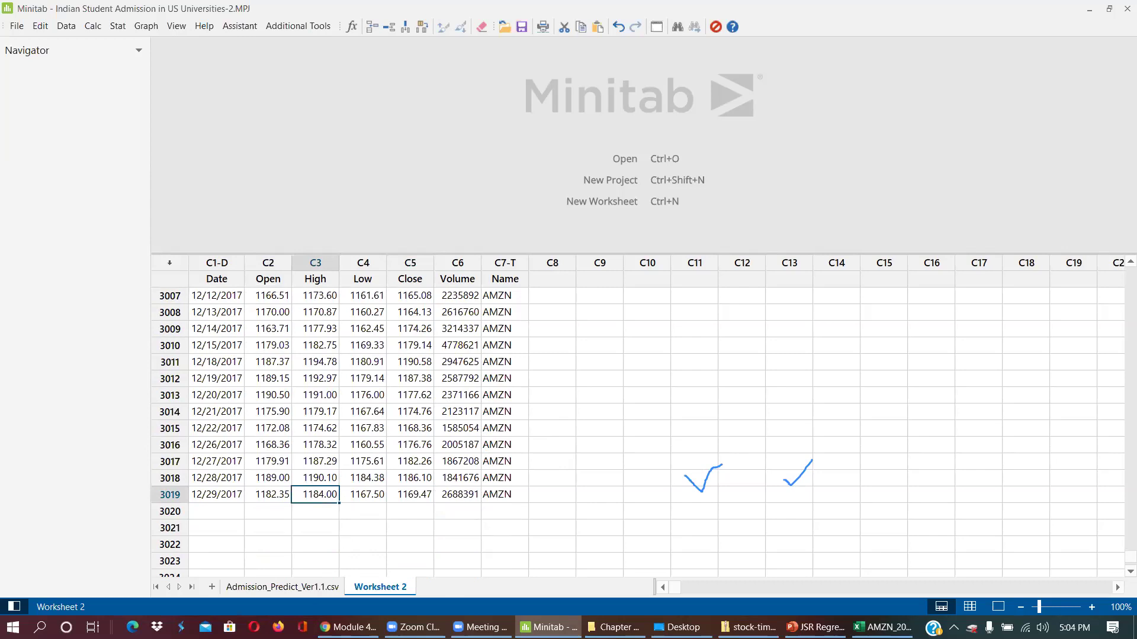
key(super)
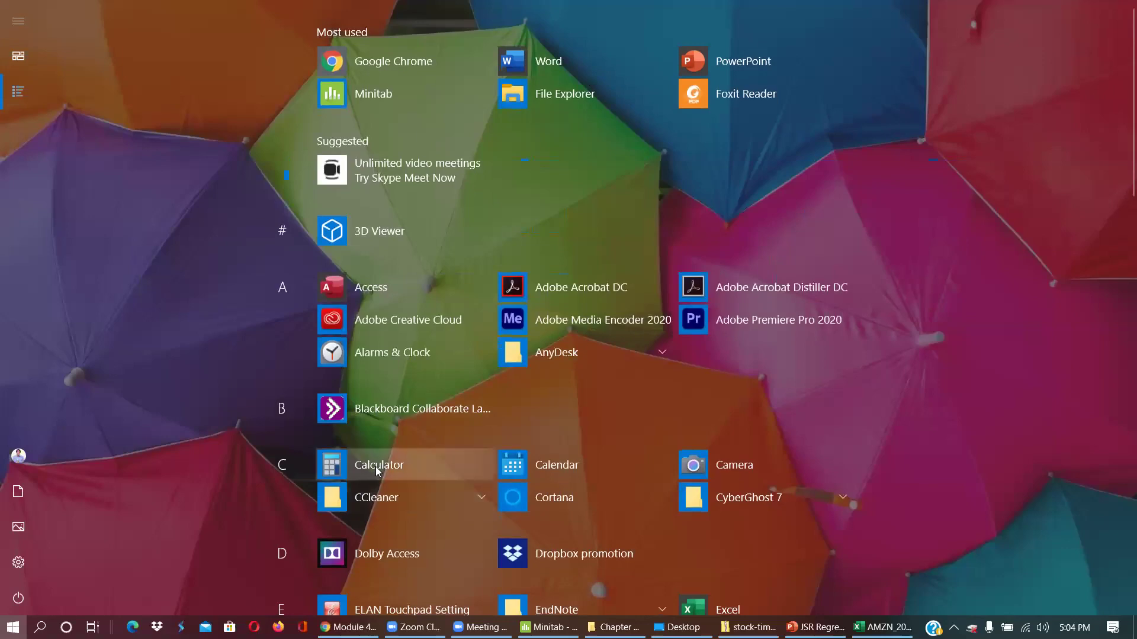
click(367, 465)
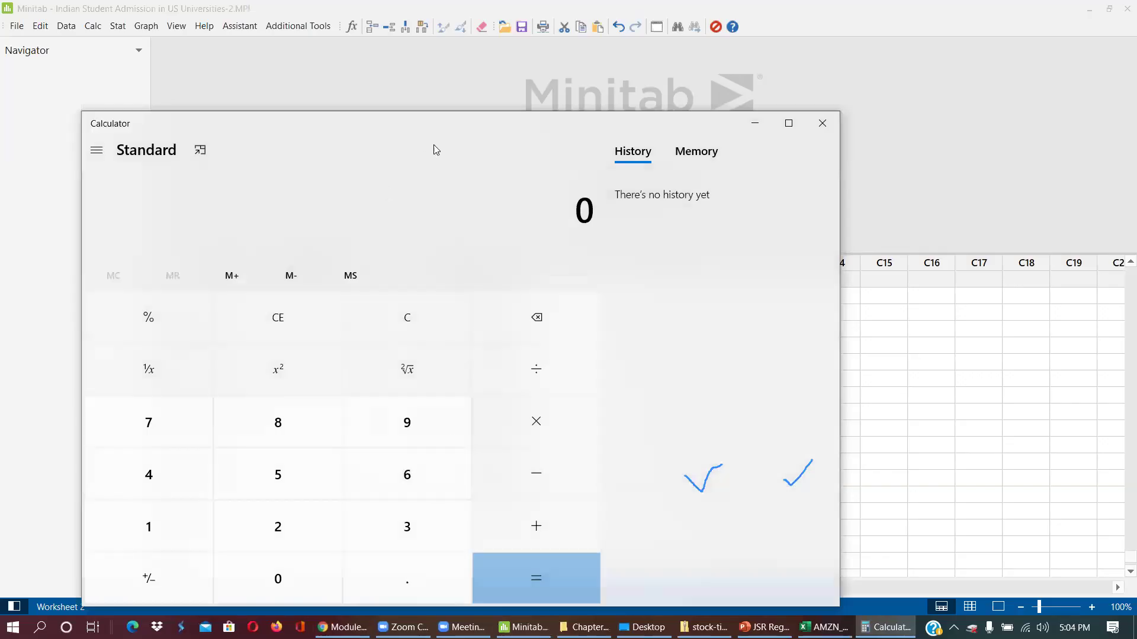
click(145, 533)
double_click(265, 587)
click(264, 587)
click(301, 574)
click(545, 372)
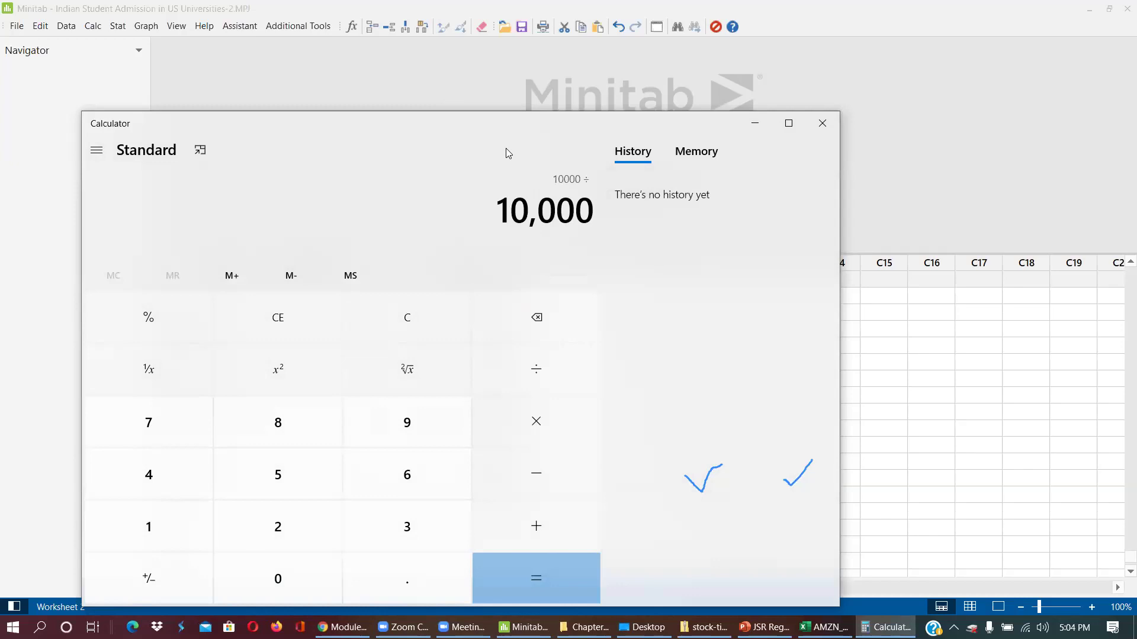
drag(505, 154, 553, 101)
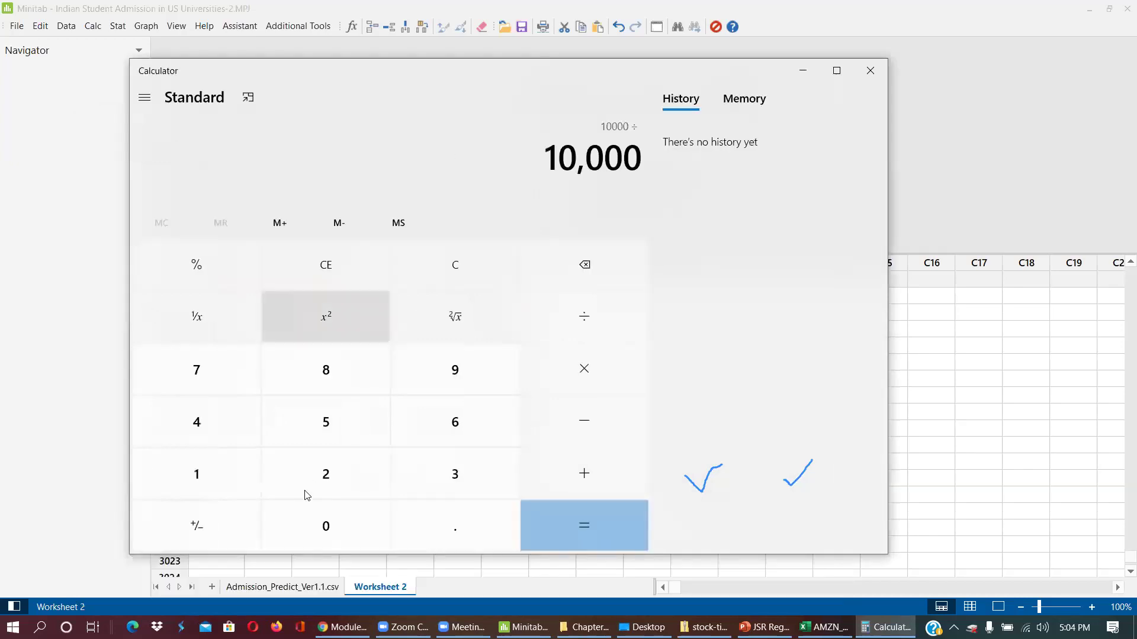
double_click(207, 467)
click(341, 367)
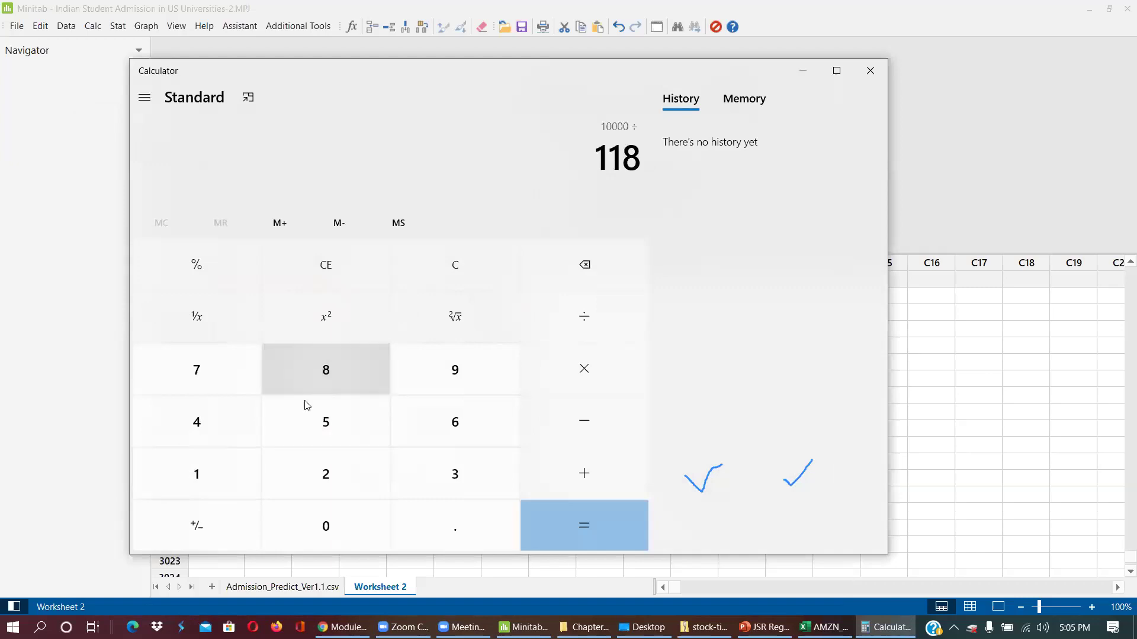
click(177, 422)
click(616, 522)
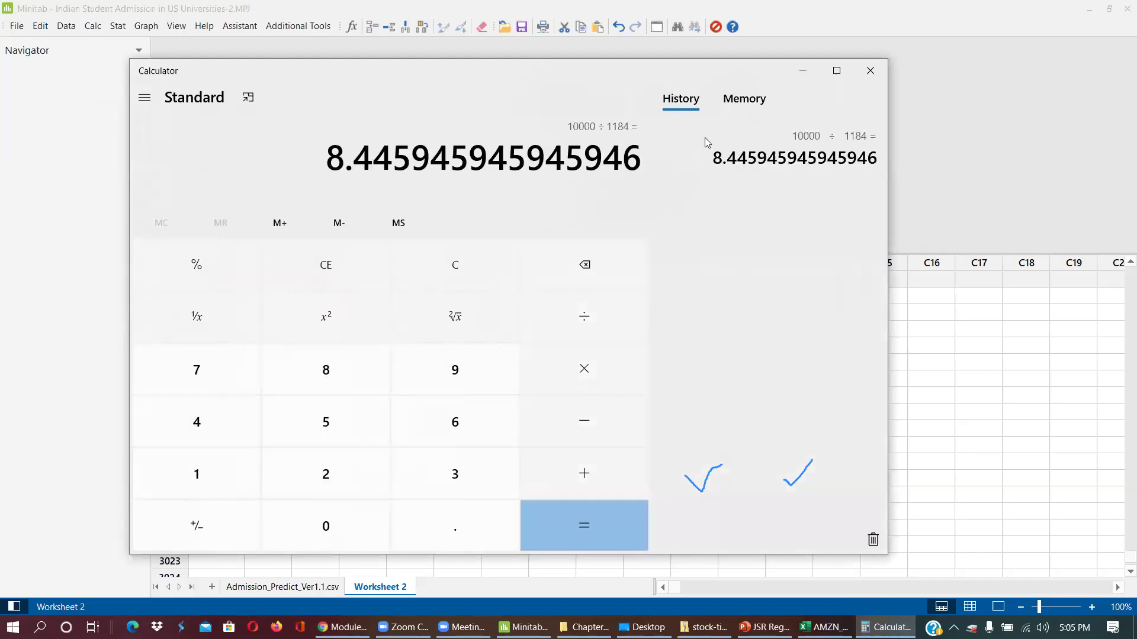
drag(393, 80, 350, 77)
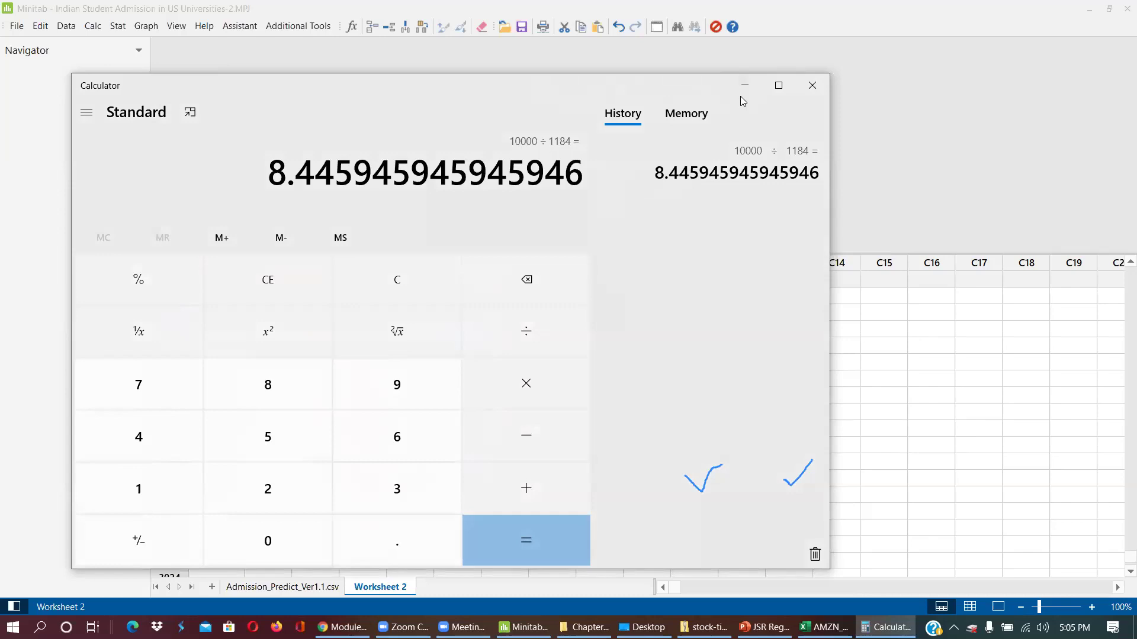
click(743, 90)
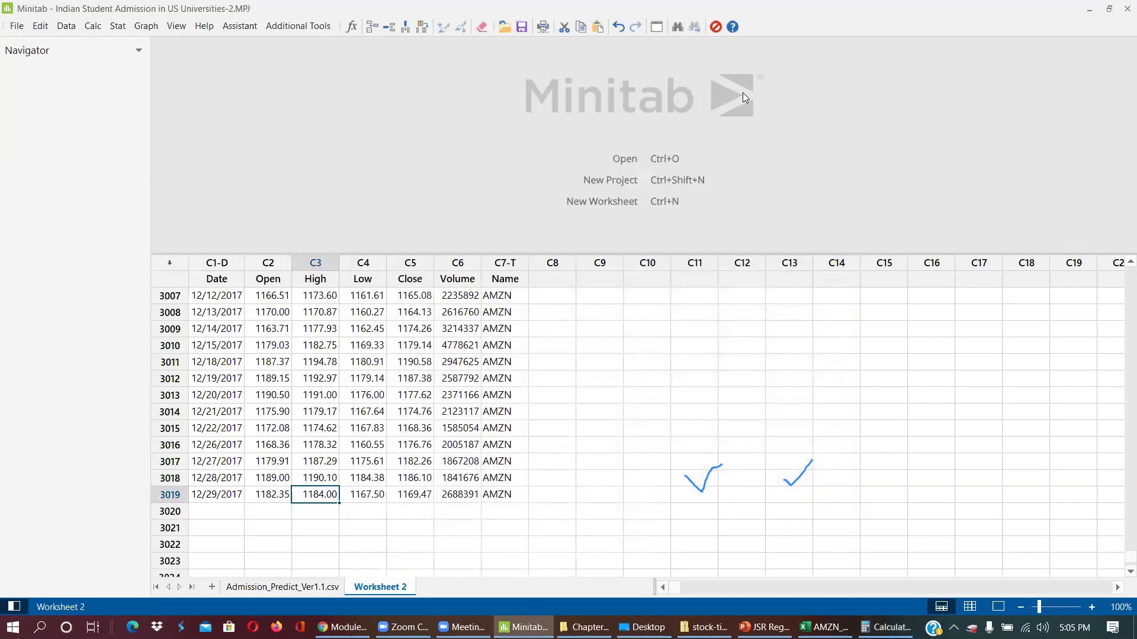
Step: Start a simple Time Series Plot from the Stat commands and choose High as its series
scroll(601, 263, up, 5)
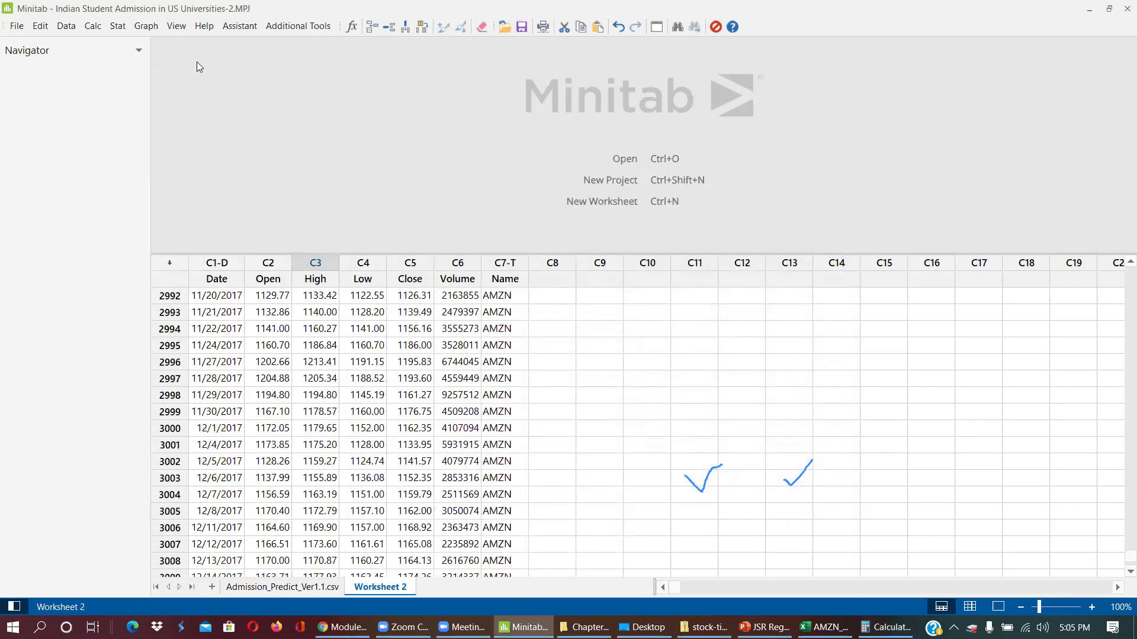
click(118, 26)
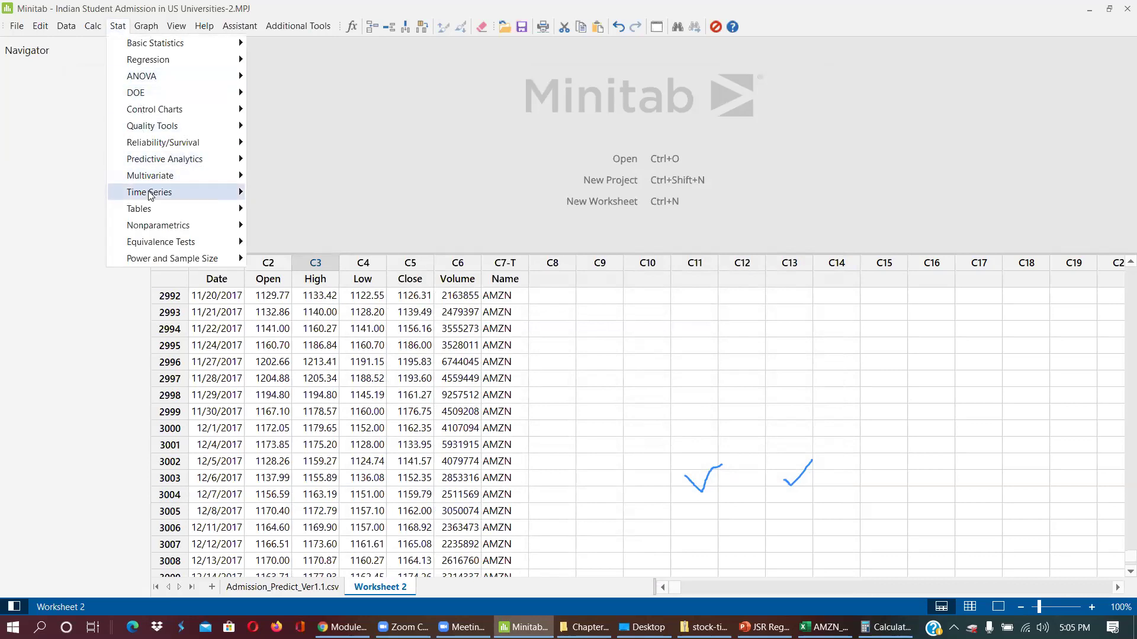
mouse_move(150, 194)
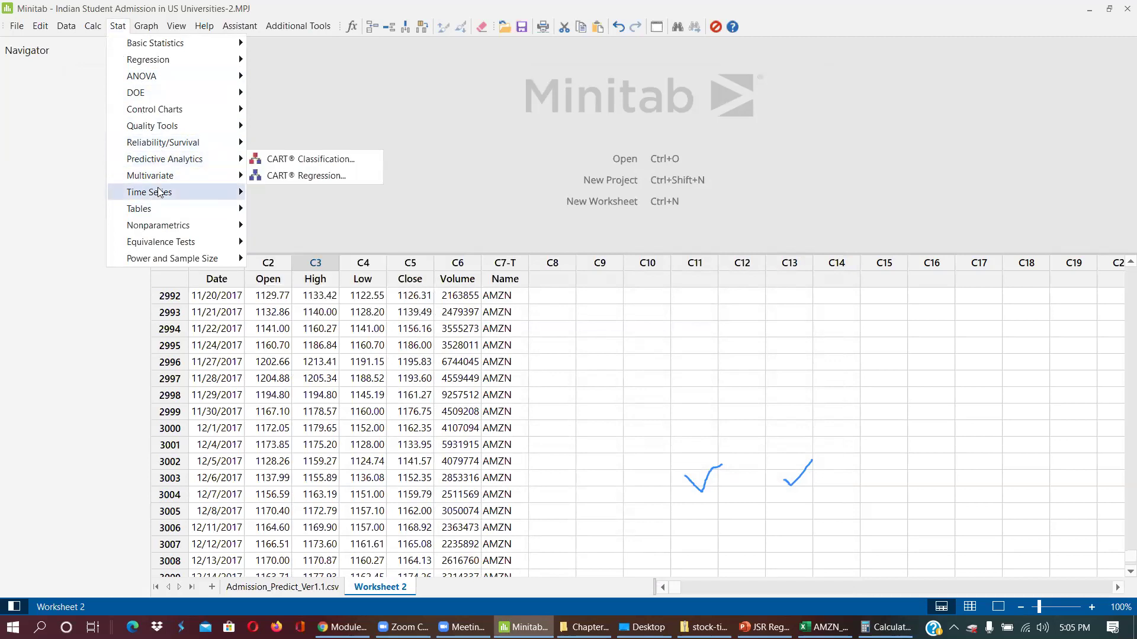
click(277, 193)
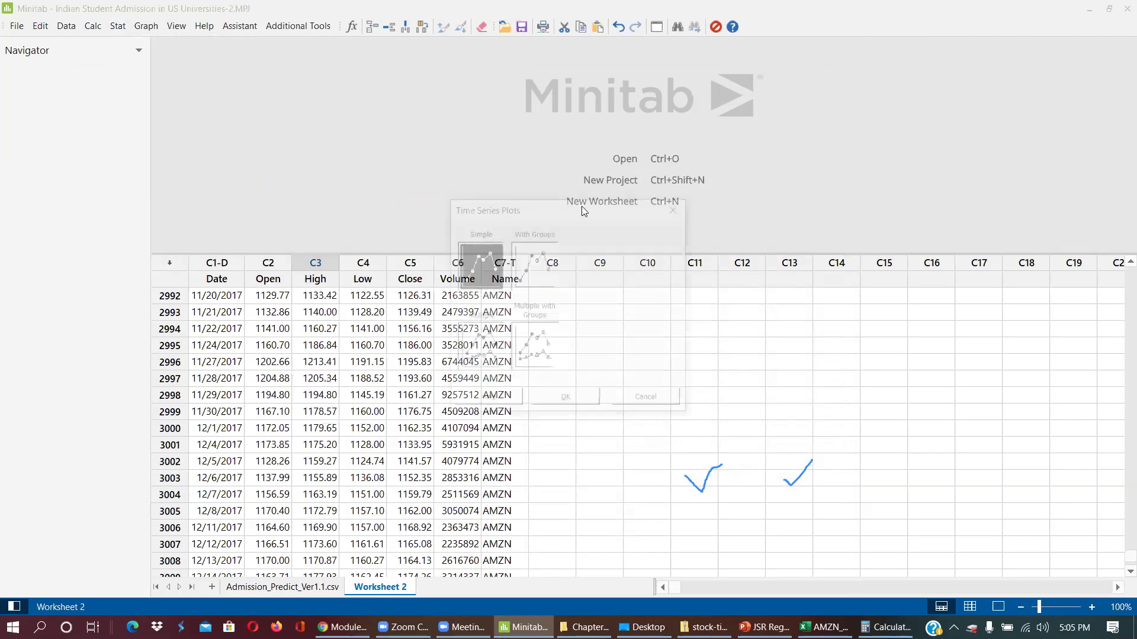
click(567, 344)
drag(580, 200, 579, 147)
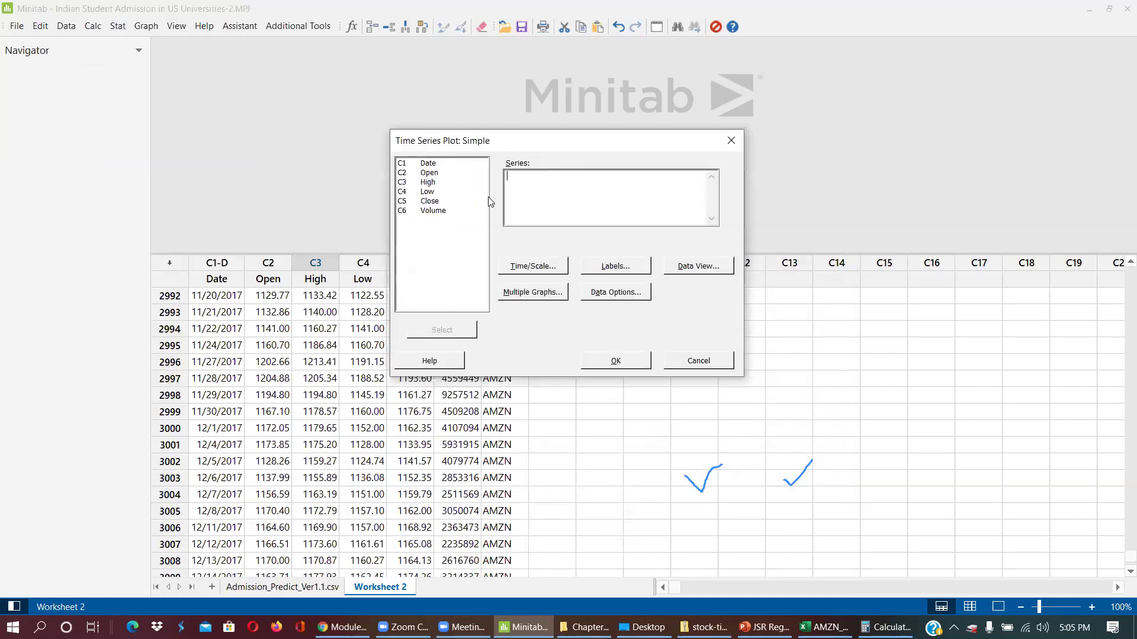
double_click(423, 182)
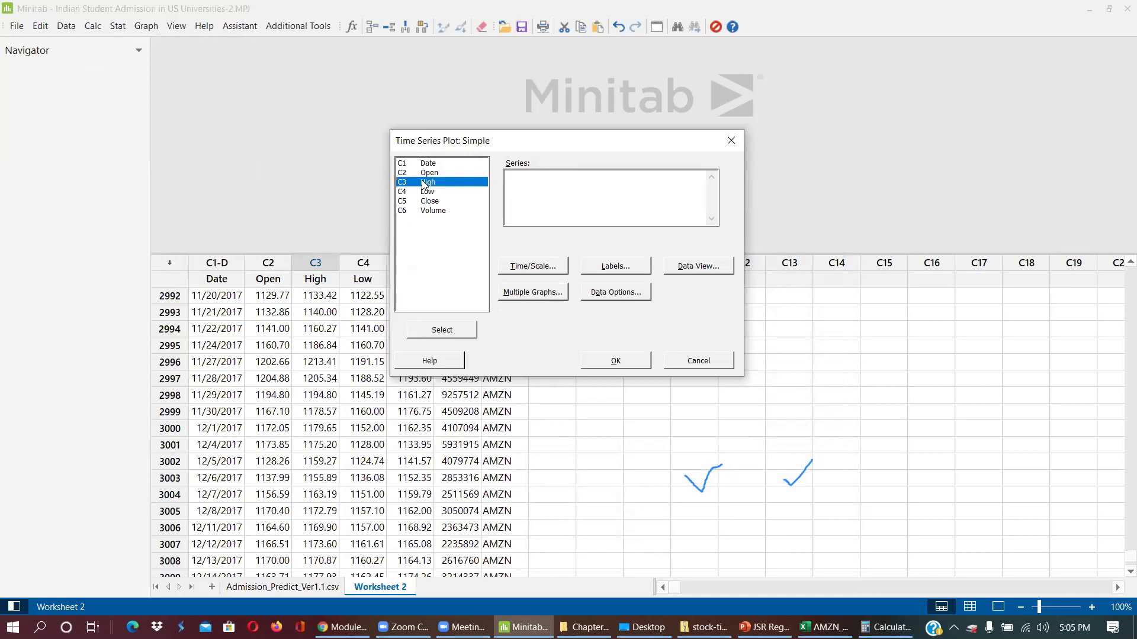
Step: Set the plot's time scale to Stamp with Date as the stamp column and generate the time series plot of High
click(540, 267)
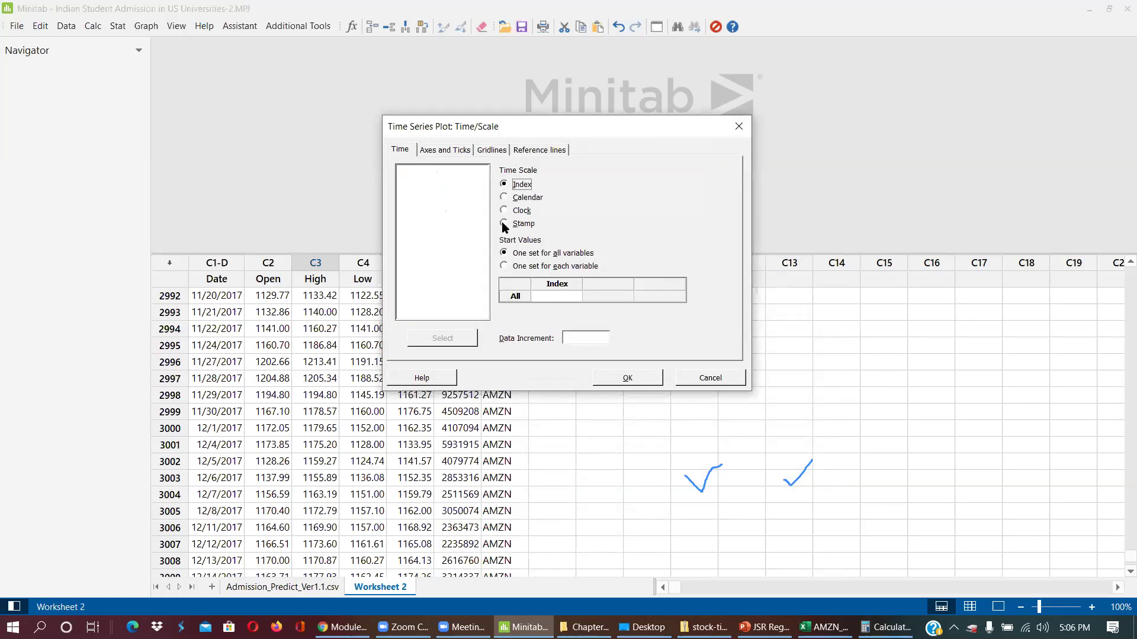
click(503, 223)
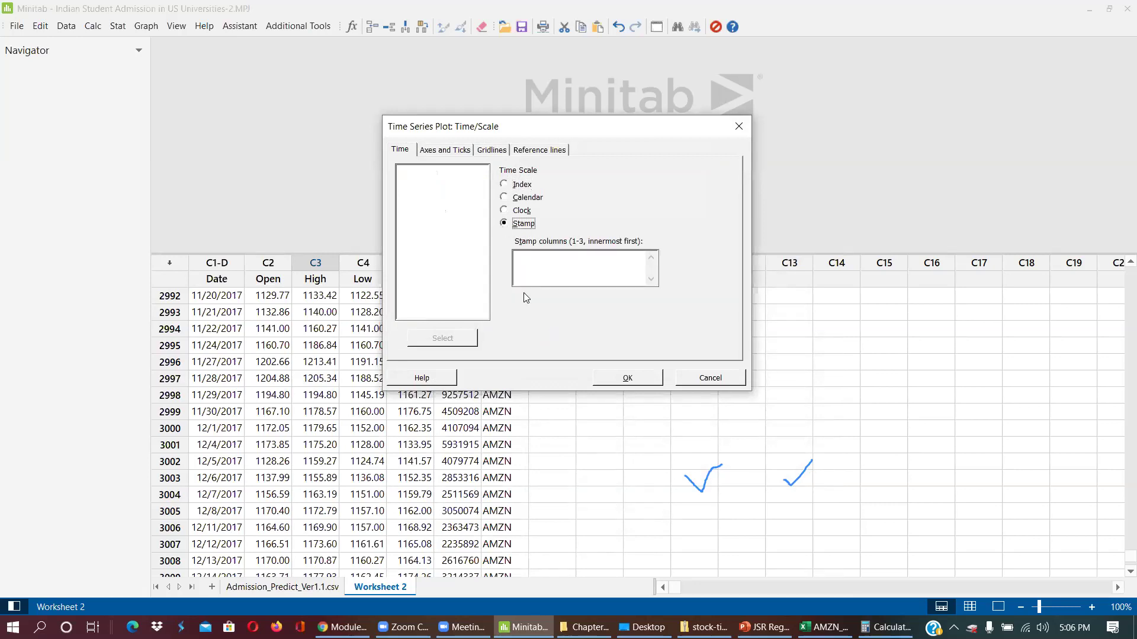
click(544, 268)
double_click(418, 172)
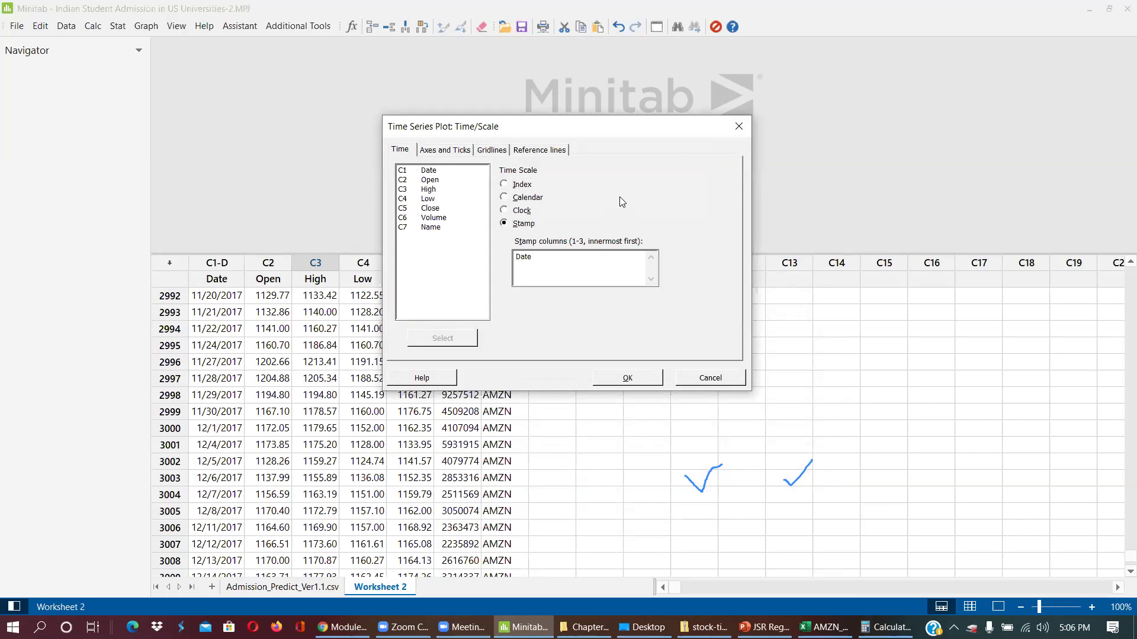
click(626, 377)
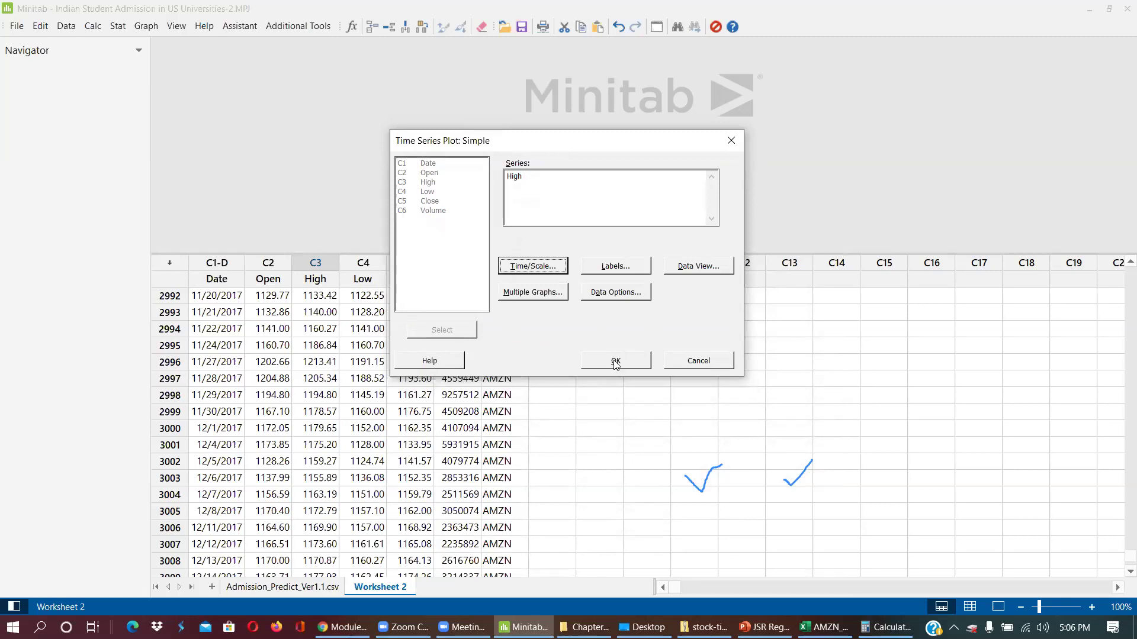
click(615, 363)
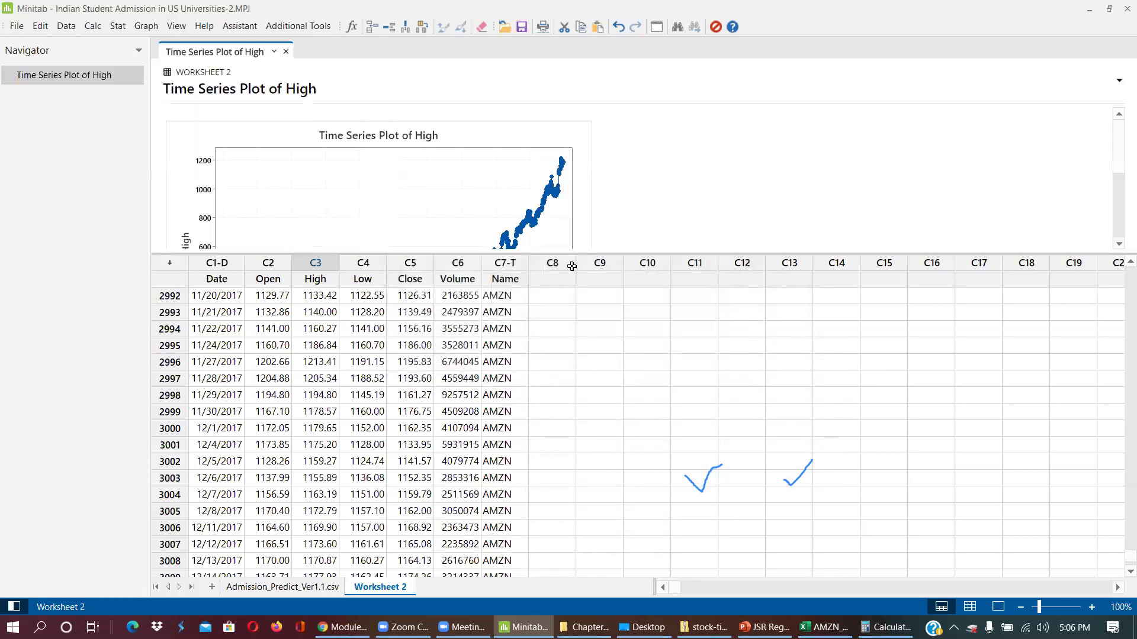
Step: Enlarge the output area to show the whole High plot, and start a Trend Analysis with High as the variable
drag(578, 253, 626, 448)
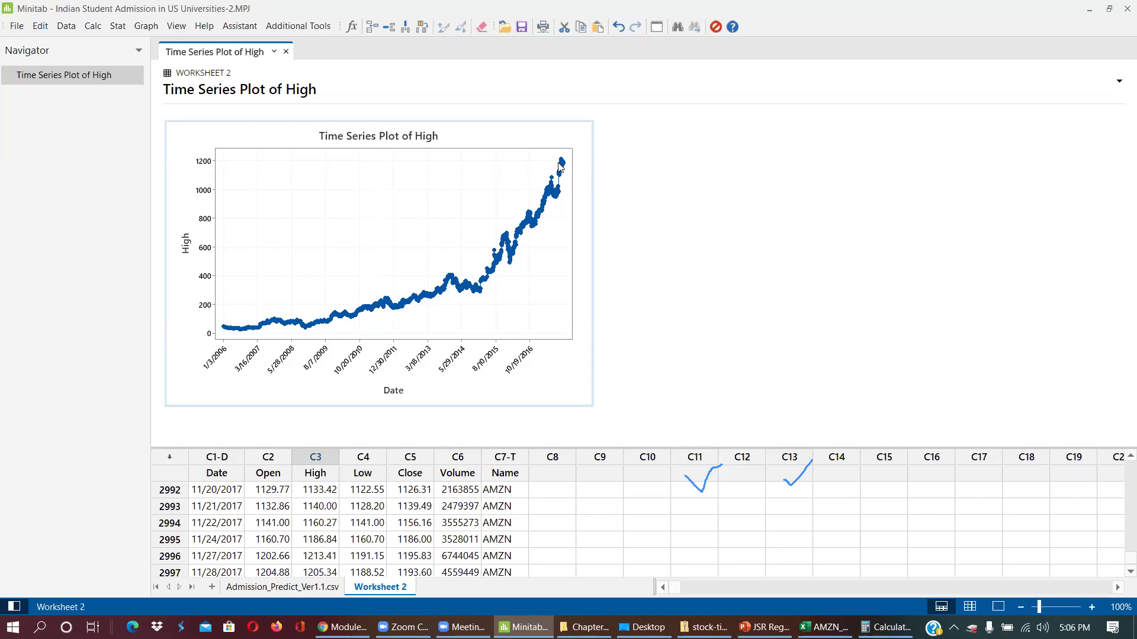
click(426, 122)
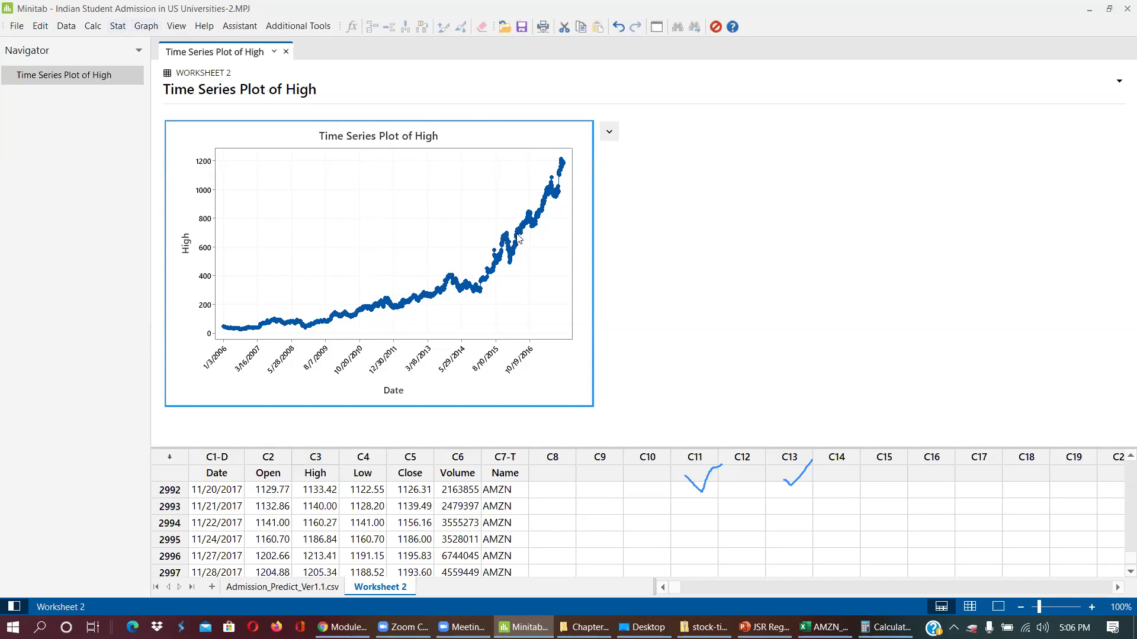
click(121, 28)
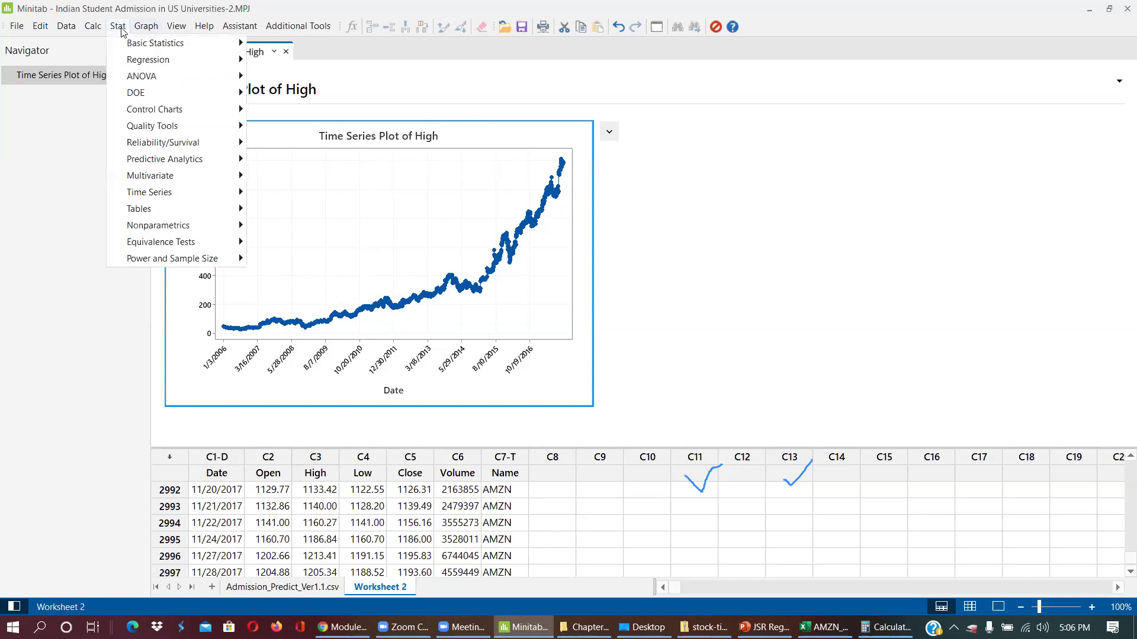
mouse_move(172, 192)
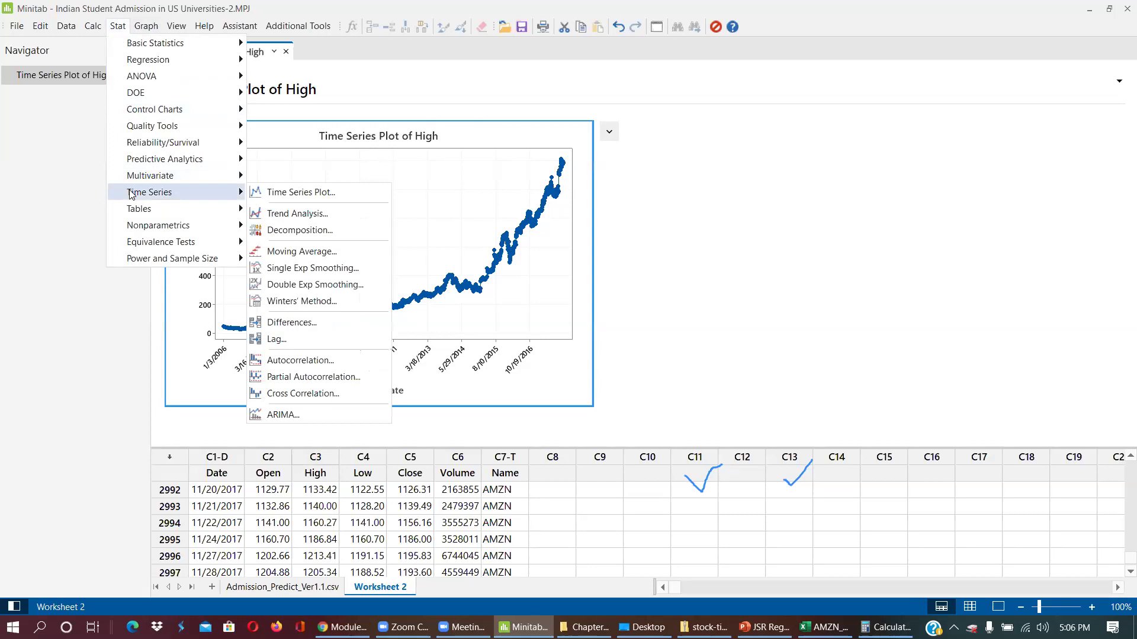
click(318, 211)
drag(641, 211, 648, 168)
double_click(471, 196)
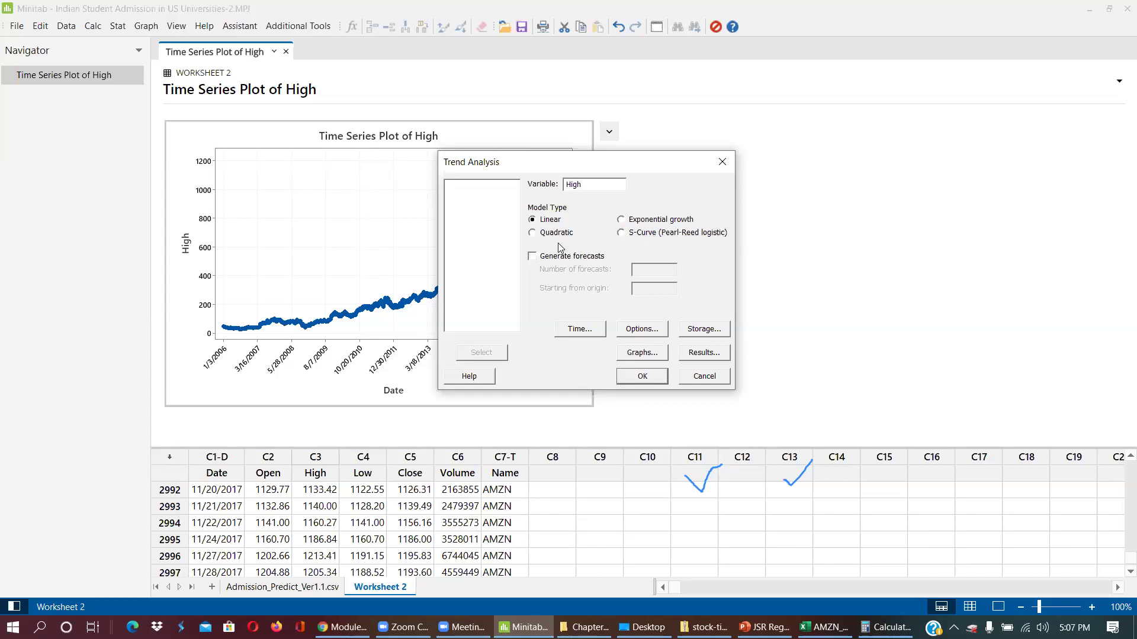
Step: Choose the Exponential growth model, generate 900 forecasts, and run the trend analysis
click(621, 220)
click(579, 259)
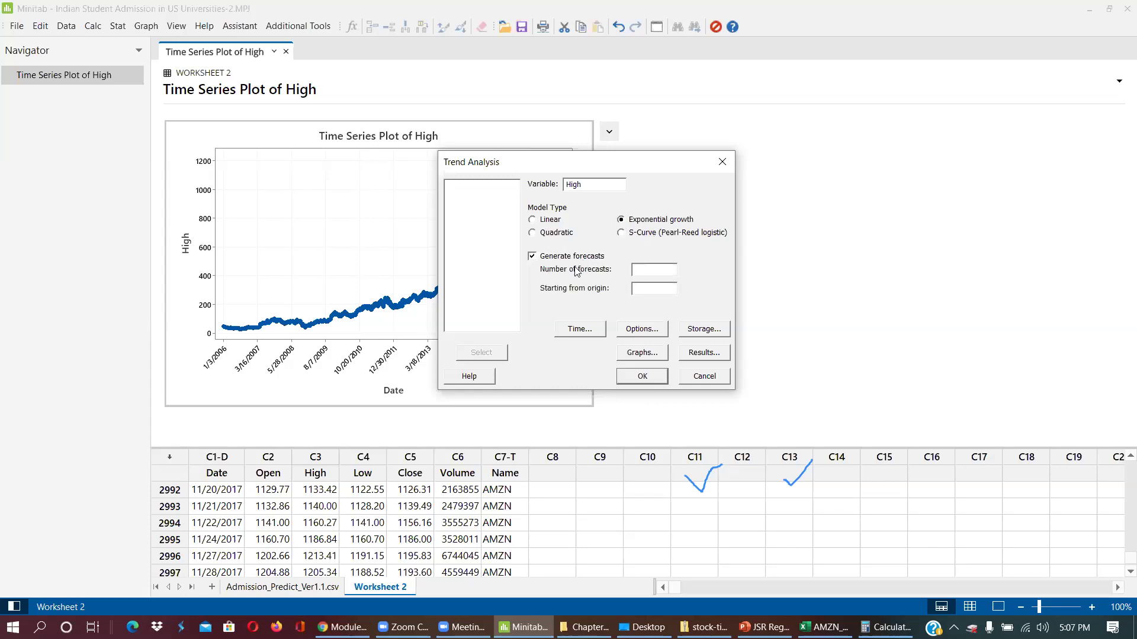
click(637, 272)
text(1000)
text(900)
click(642, 378)
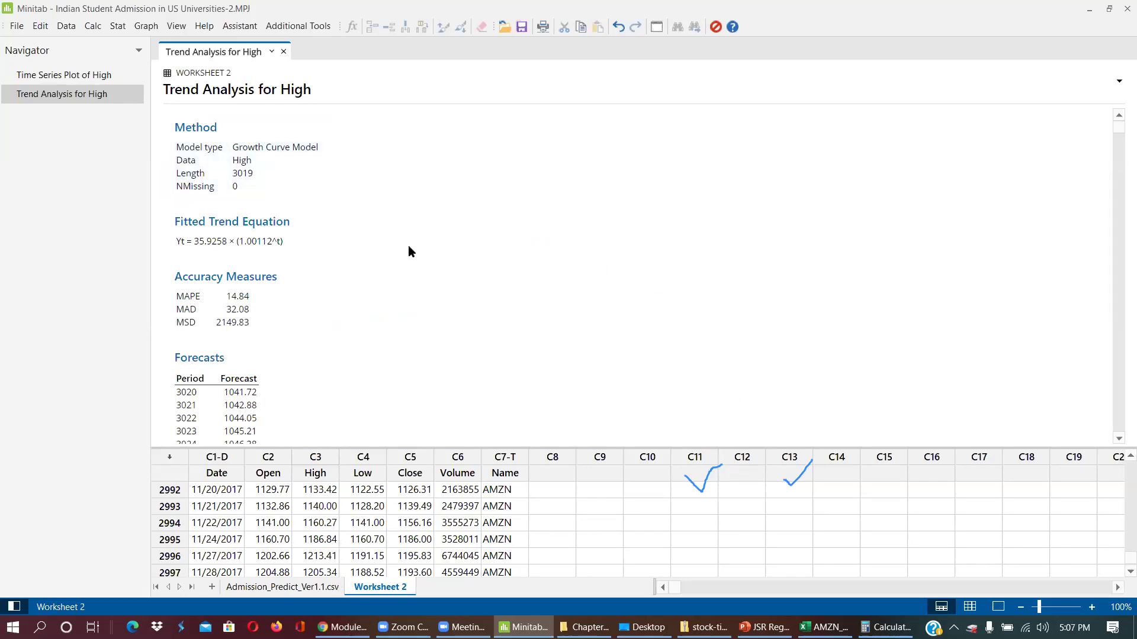
Step: Enlarge the worksheet area and select the Date cell in row 3019
drag(547, 449, 560, 323)
scroll(297, 457, down, 8)
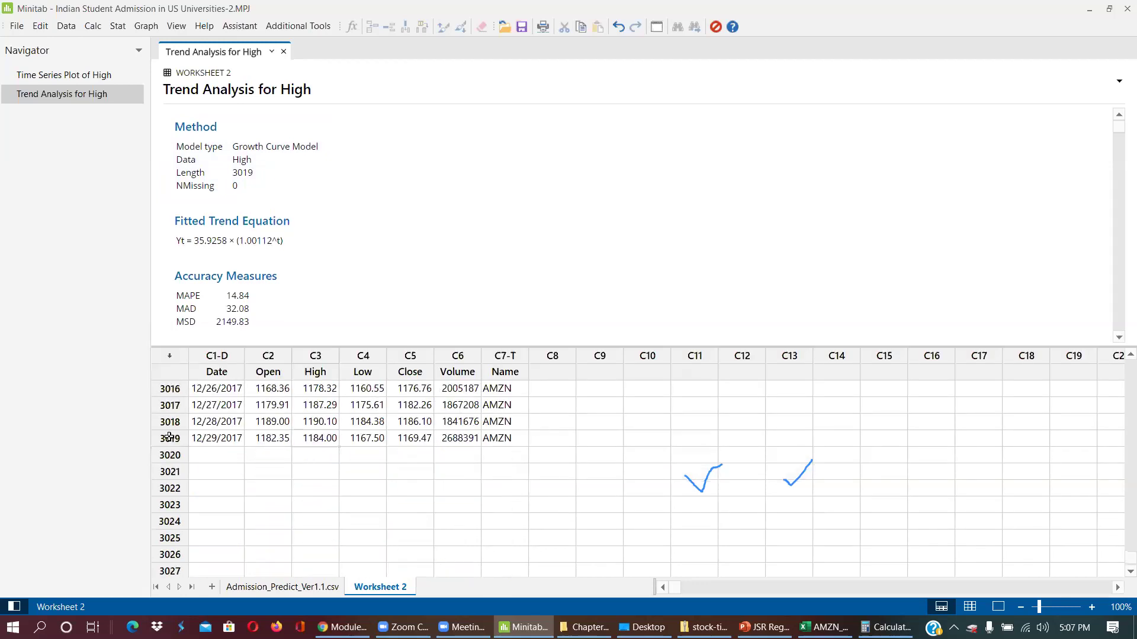
click(201, 441)
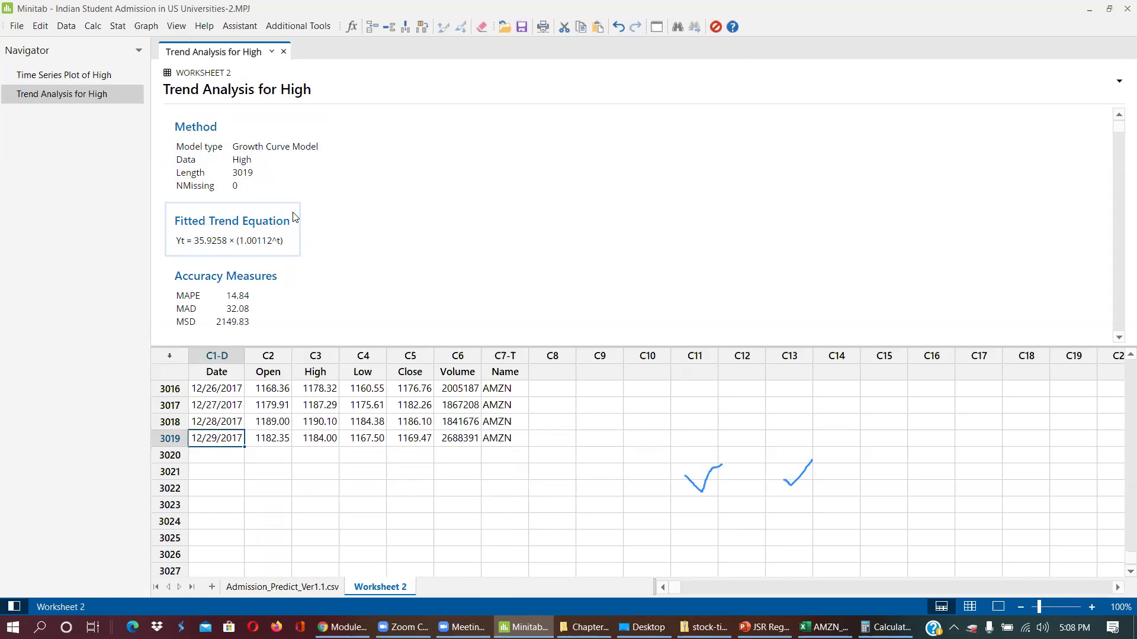
Step: Skim the forecast table of the trend analysis and return to the fitted trend equation and accuracy measures
scroll(342, 224, down, 5)
scroll(178, 140, up, 3)
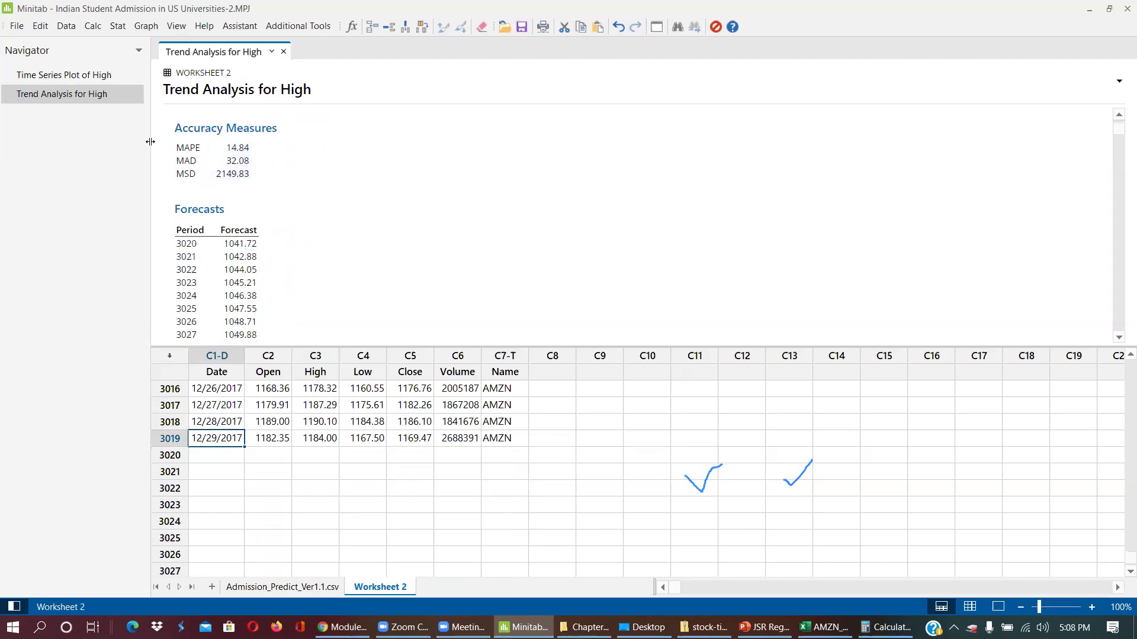
scroll(533, 188, down, 8)
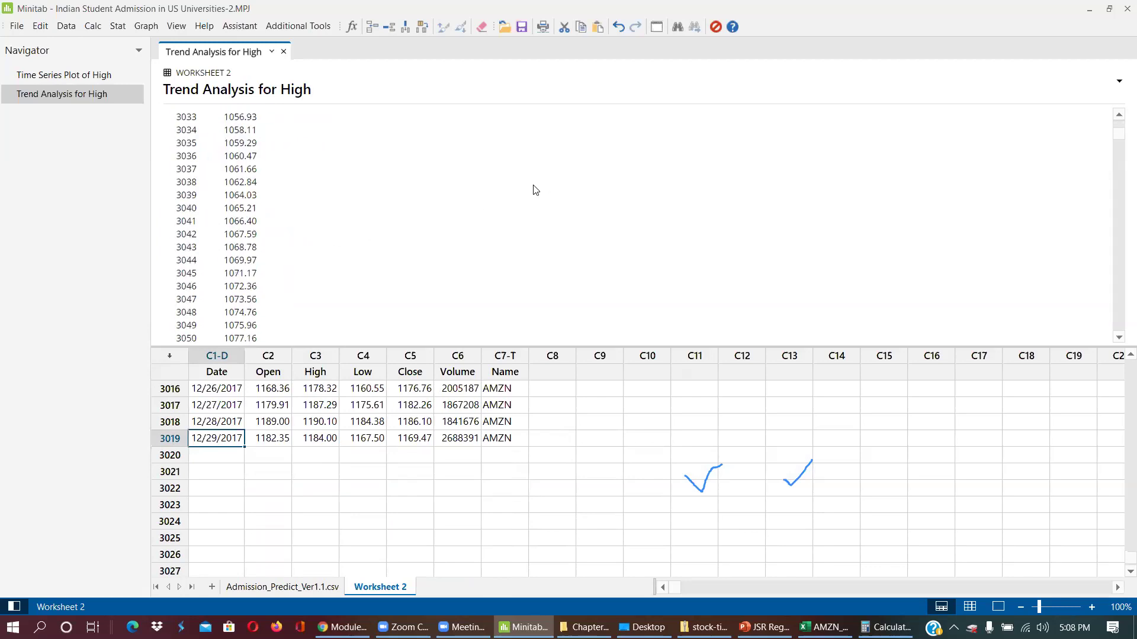
scroll(535, 190, down, 20)
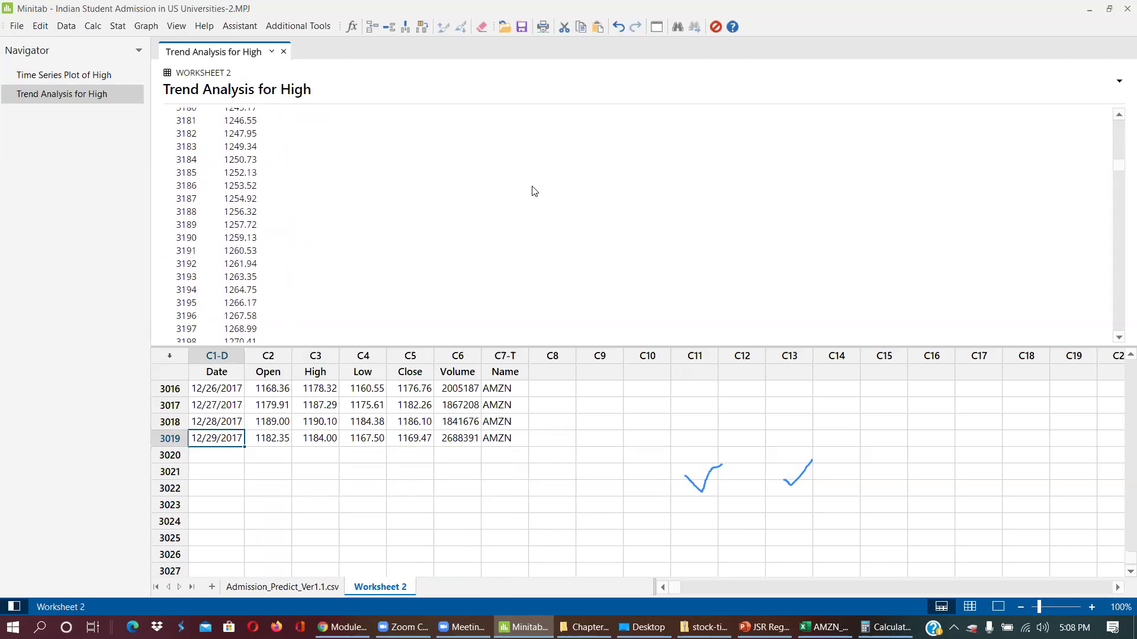
scroll(531, 194, down, 7)
scroll(531, 195, up, 17)
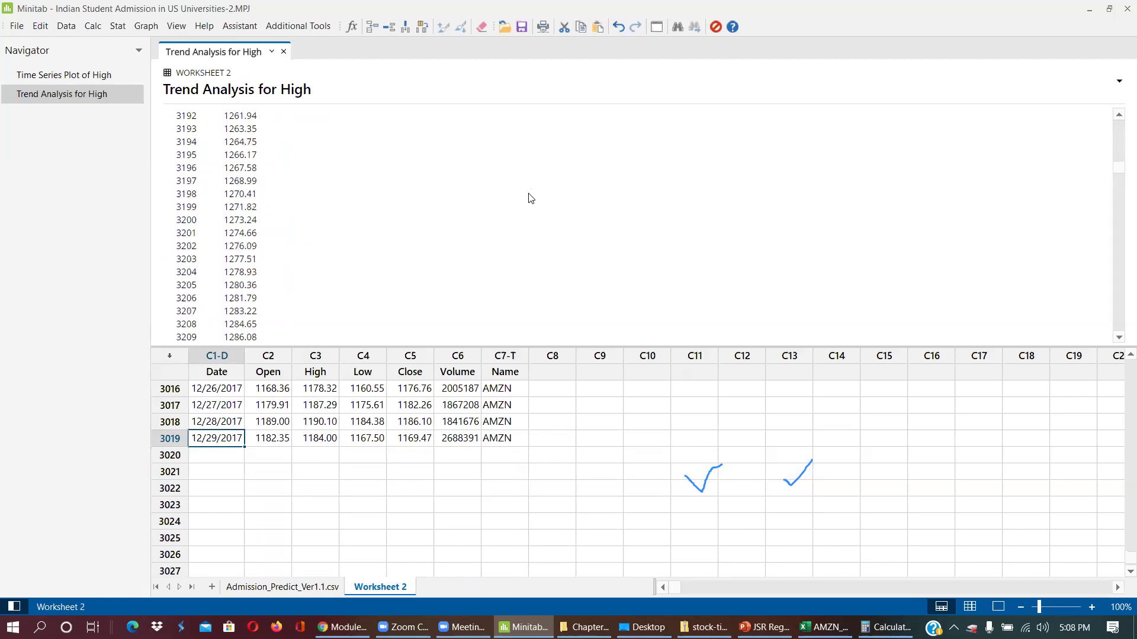
scroll(530, 197, up, 20)
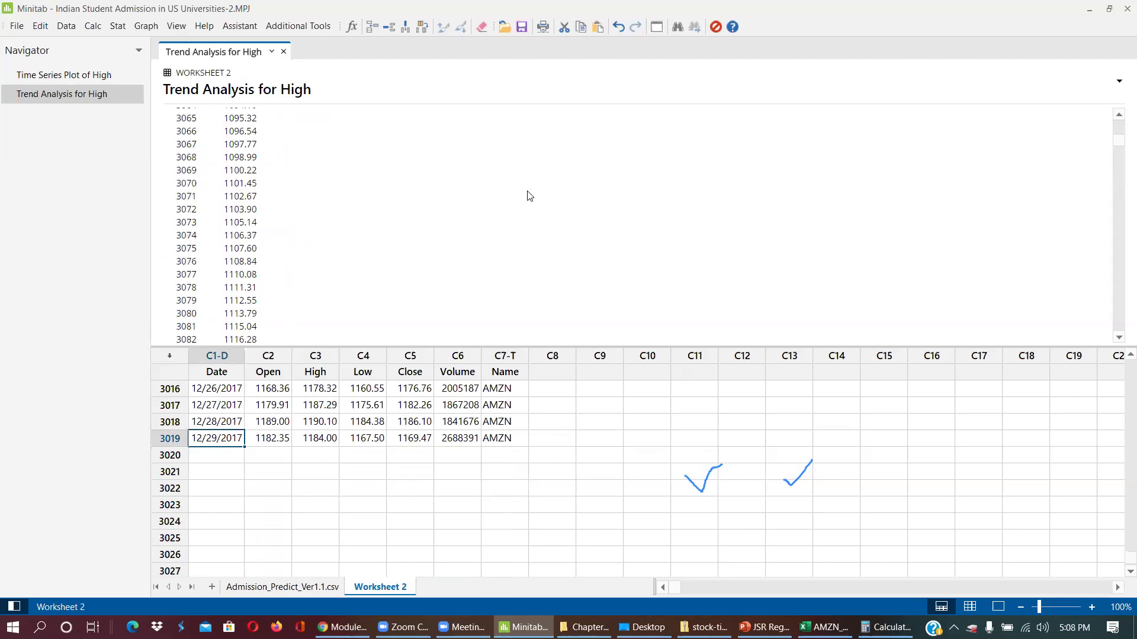
scroll(529, 199, up, 6)
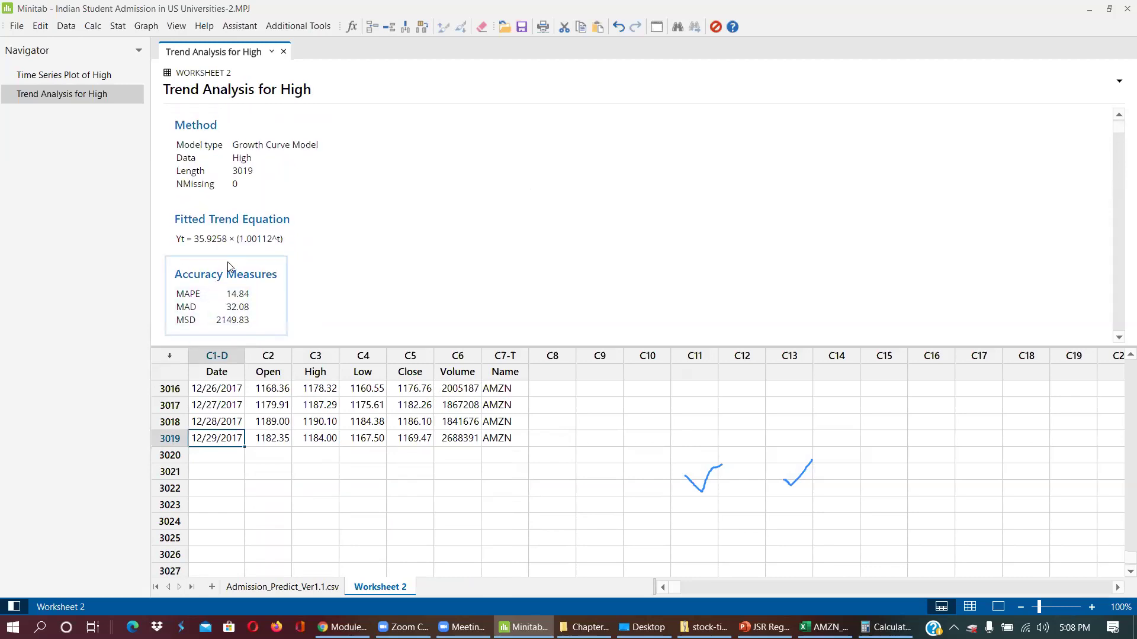
Step: Examine the forecast values for High from period 3020 through period 3919
scroll(230, 266, down, 2)
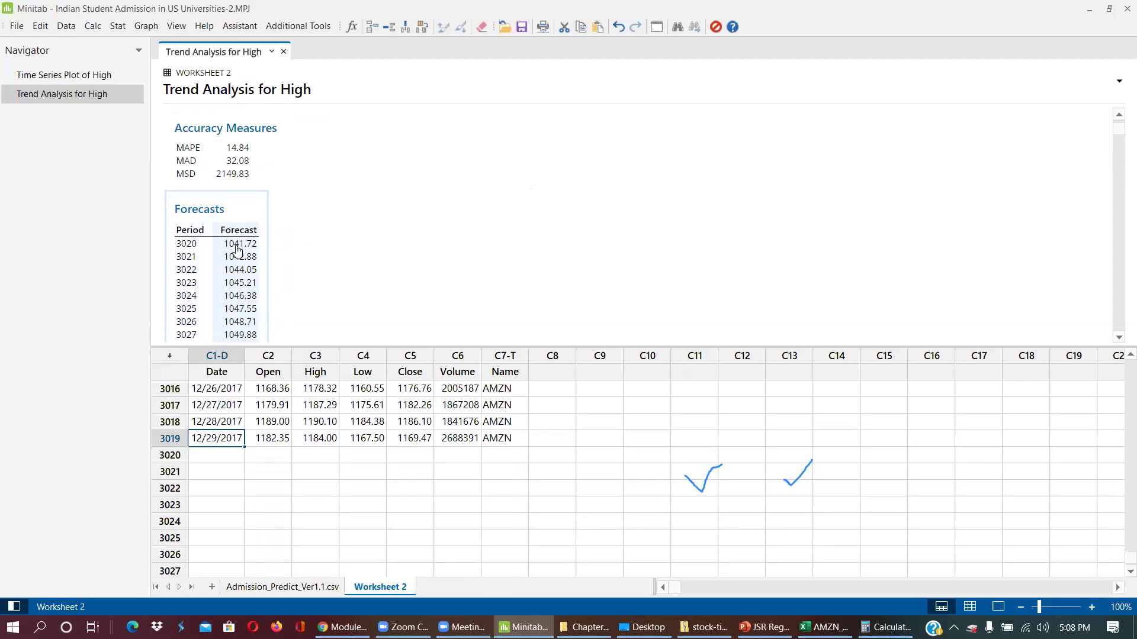
scroll(187, 263, down, 8)
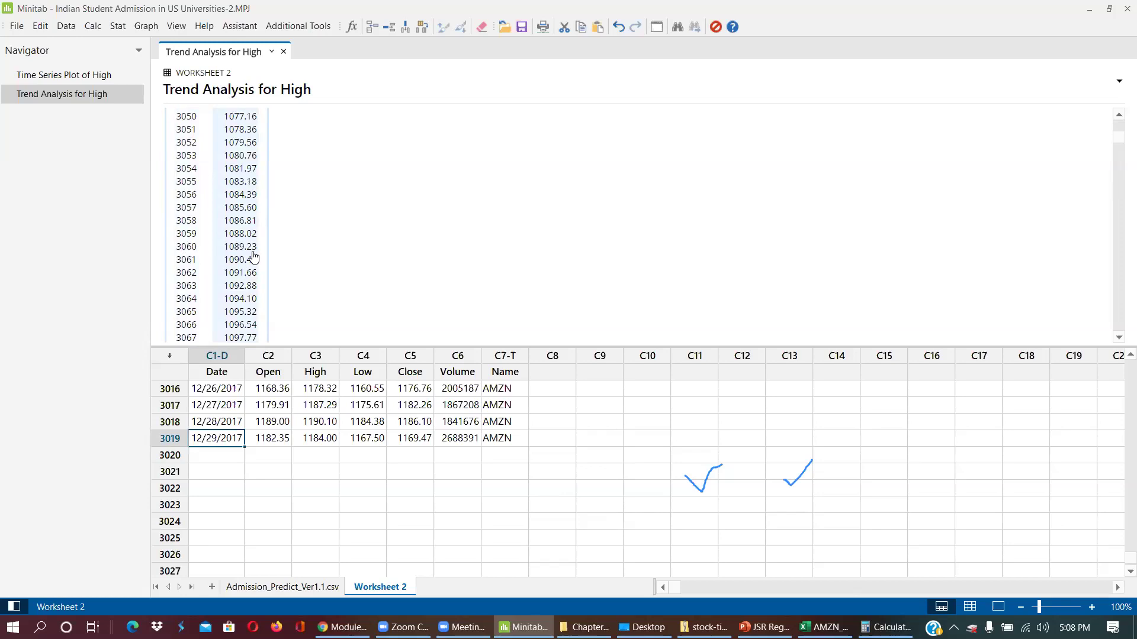
scroll(252, 255, down, 20)
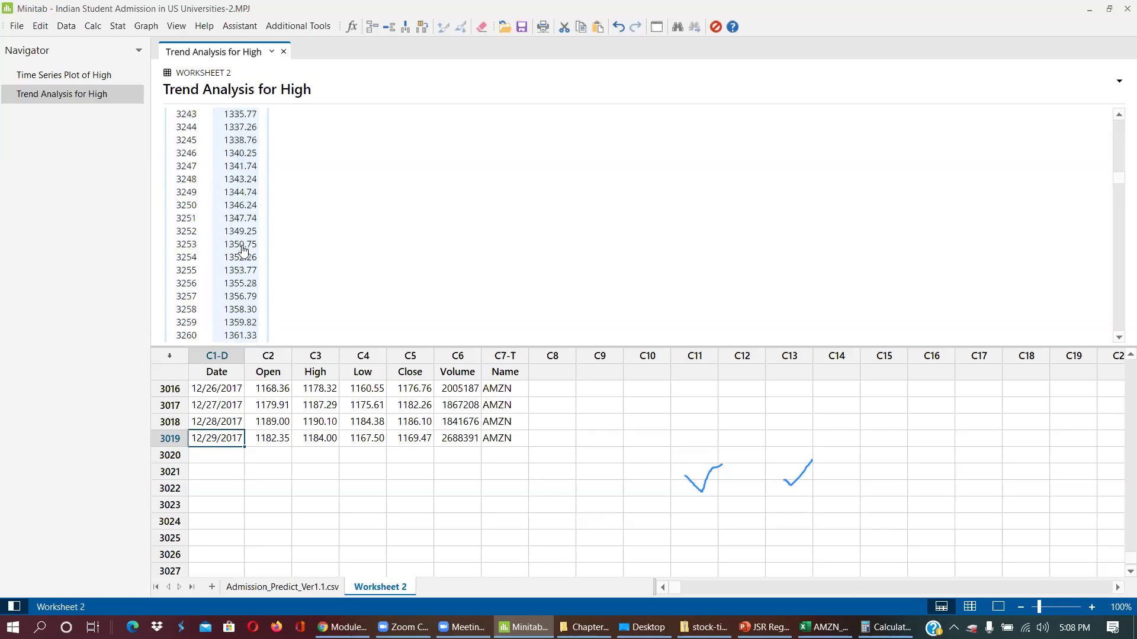
scroll(237, 249, down, 20)
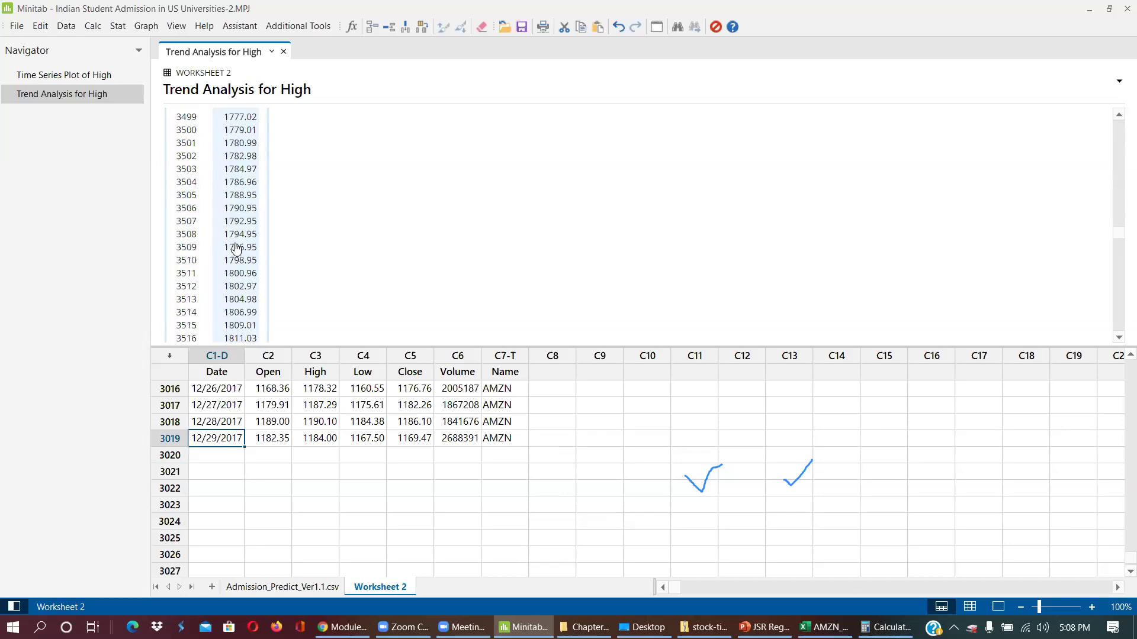
scroll(236, 245, down, 20)
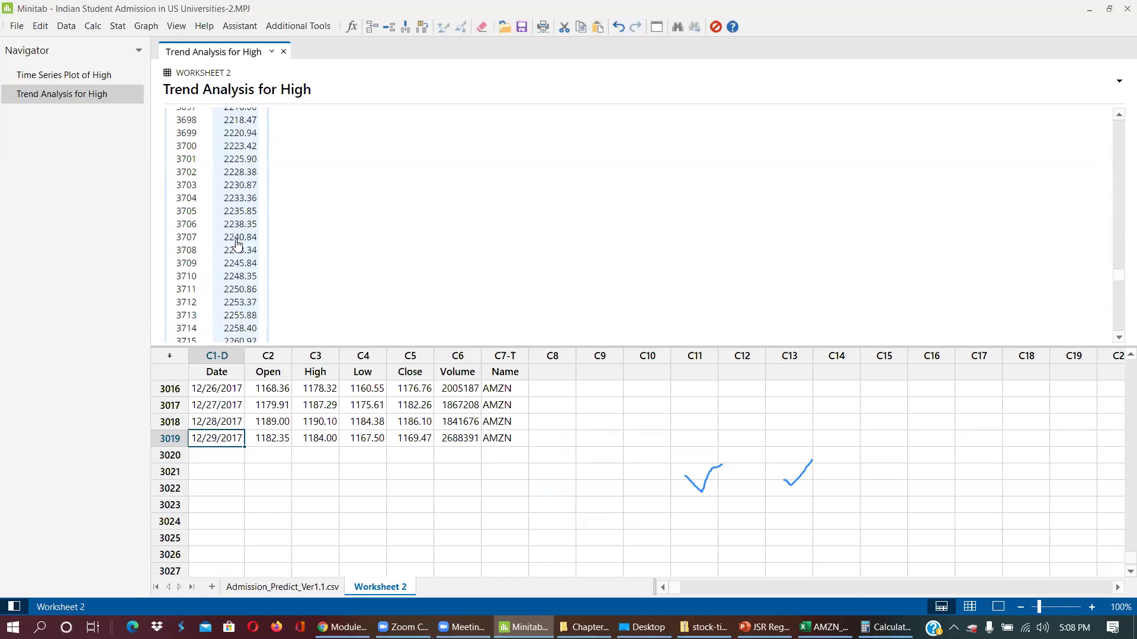
scroll(234, 246, down, 20)
scroll(234, 248, up, 5)
scroll(234, 248, up, 1)
scroll(190, 154, down, 3)
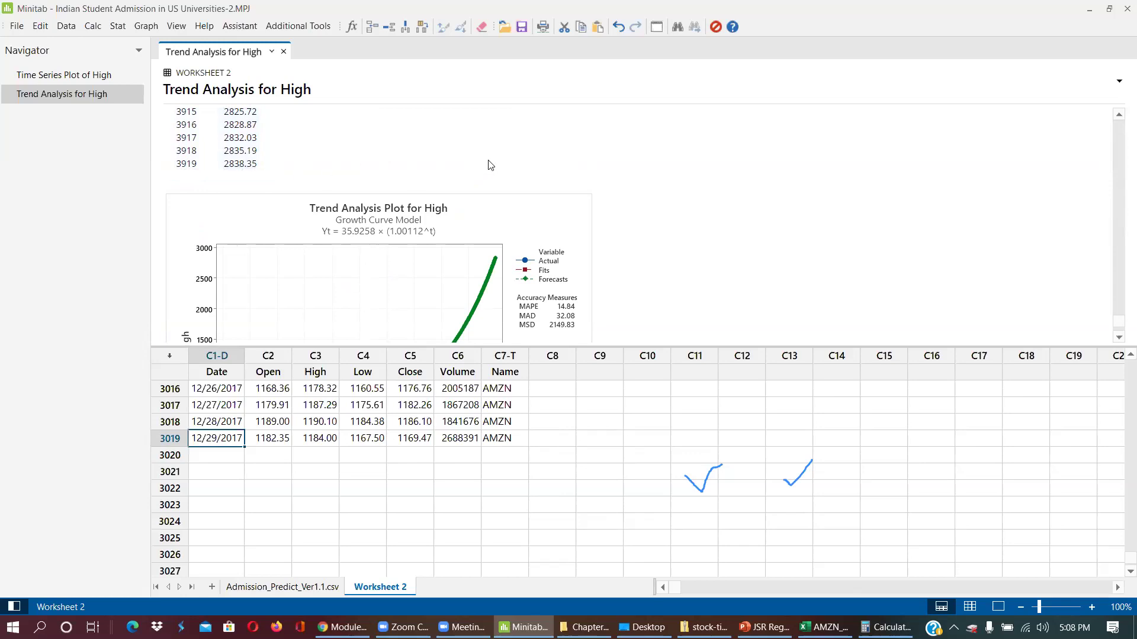
Step: In Calculator, multiply the result of 10000 ÷ 1184 by 2838.35, the forecast for period 3919, highlight the product, and return to Minitab
click(886, 626)
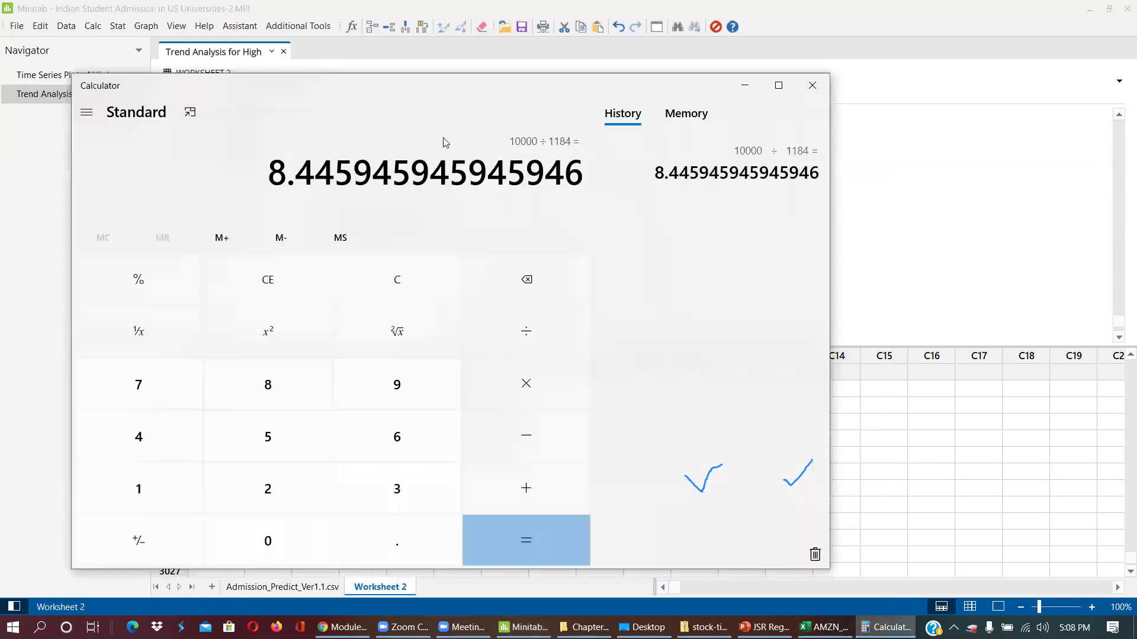
drag(465, 91, 578, 168)
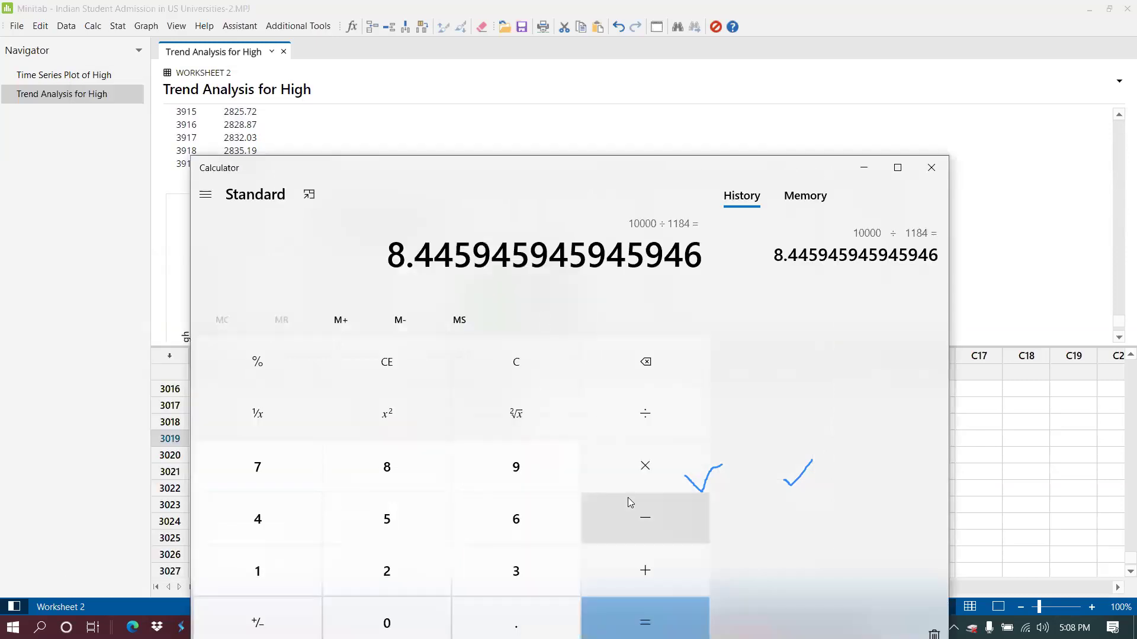
click(654, 462)
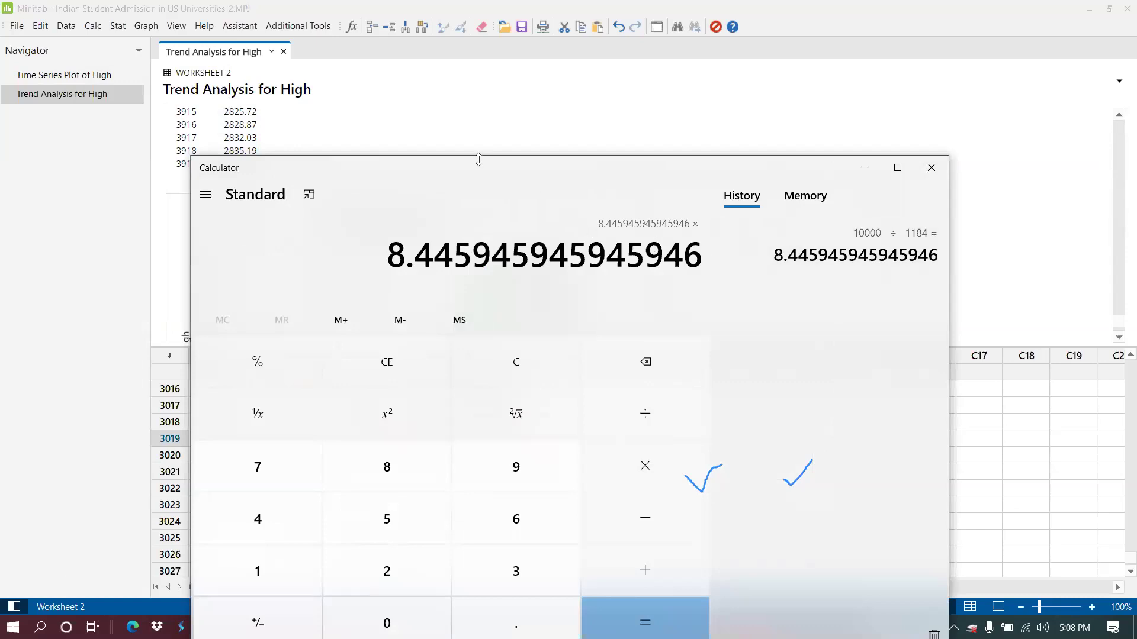
drag(478, 166, 457, 185)
click(367, 589)
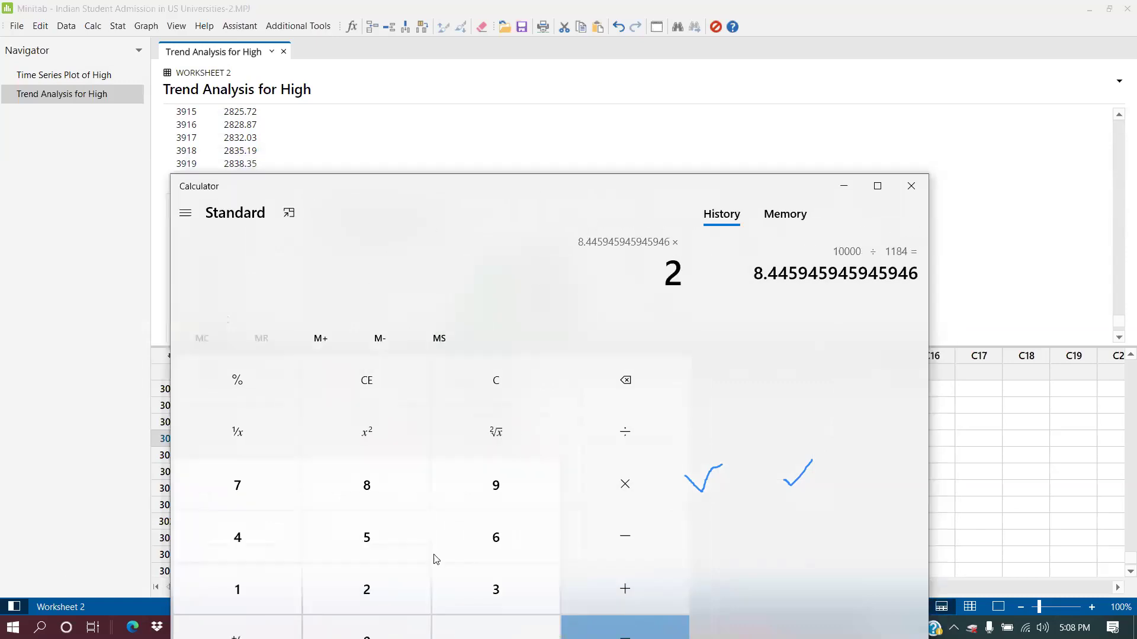
click(372, 483)
click(491, 587)
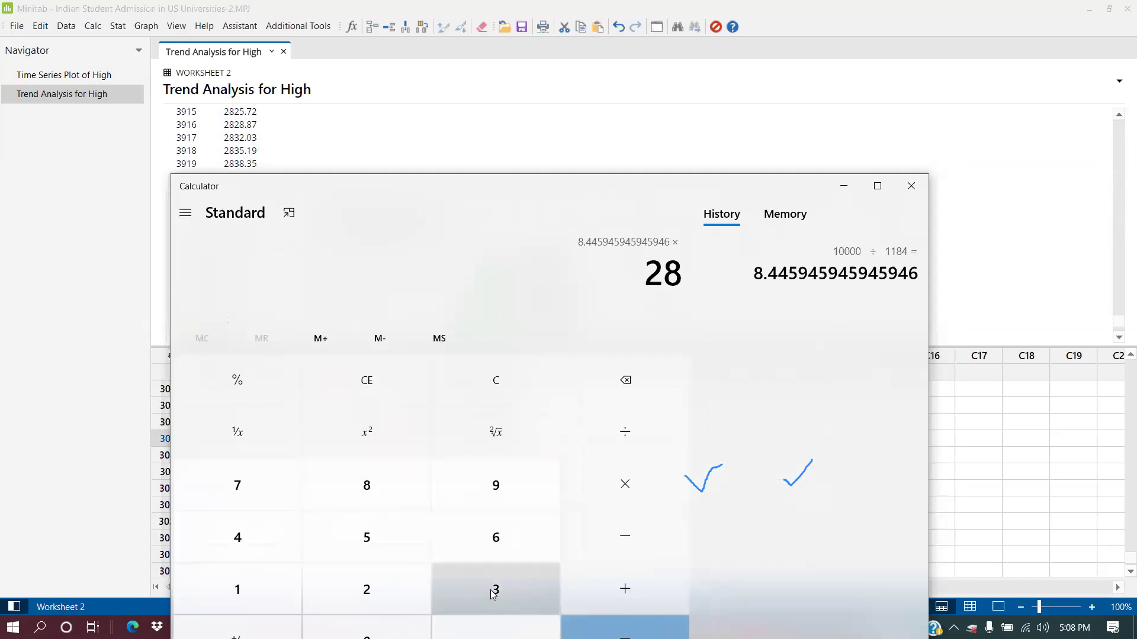
click(379, 484)
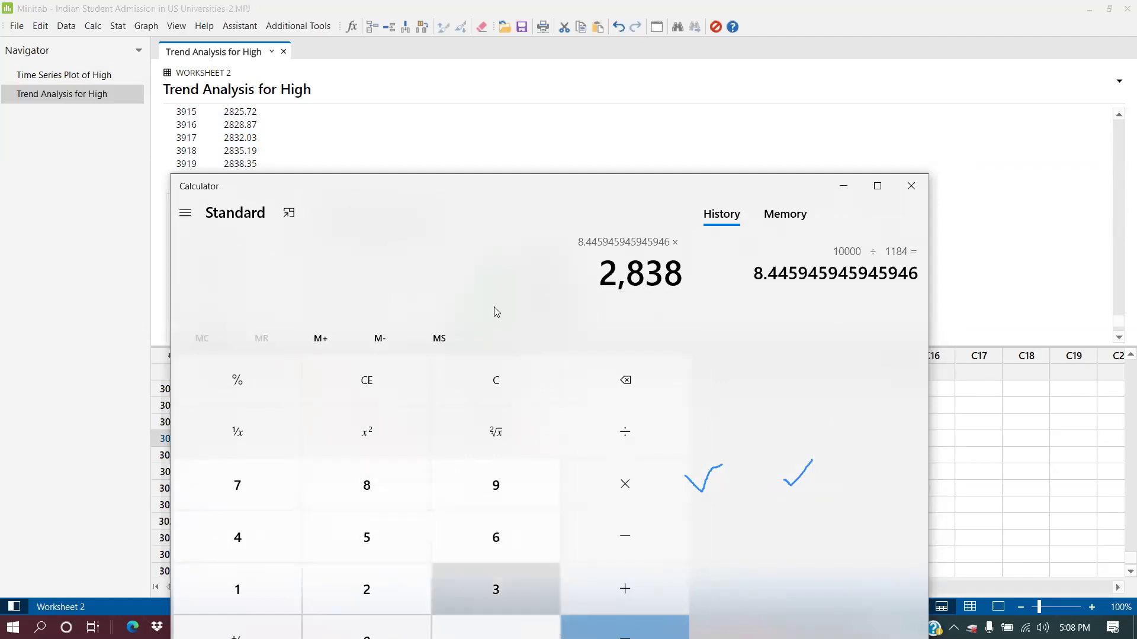
drag(479, 181, 475, 137)
click(490, 596)
click(480, 536)
click(364, 495)
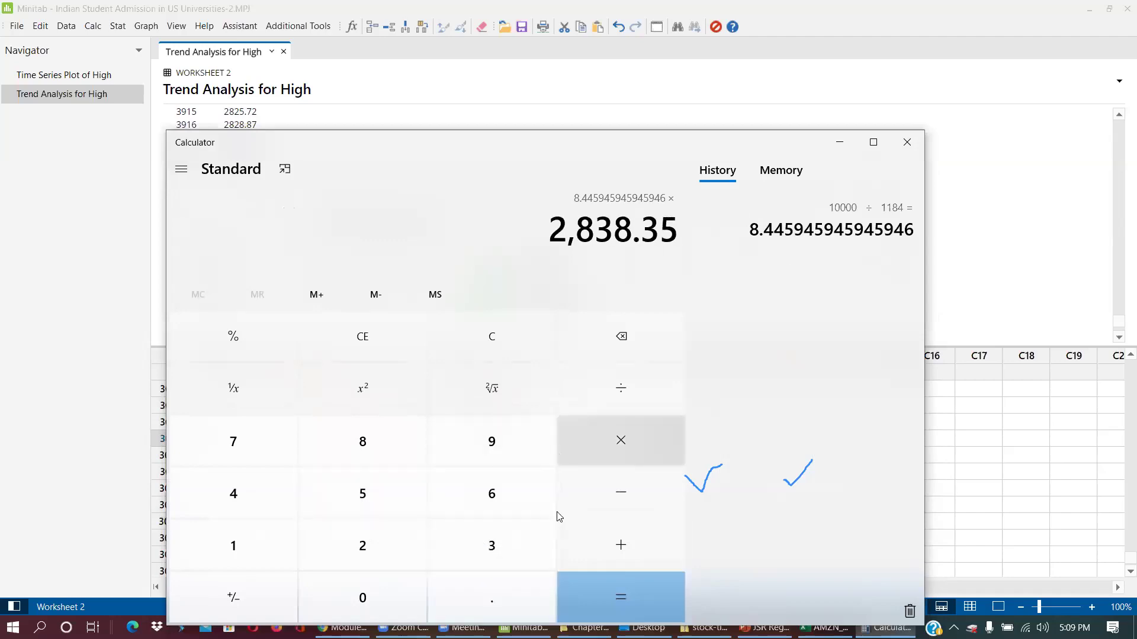
click(610, 605)
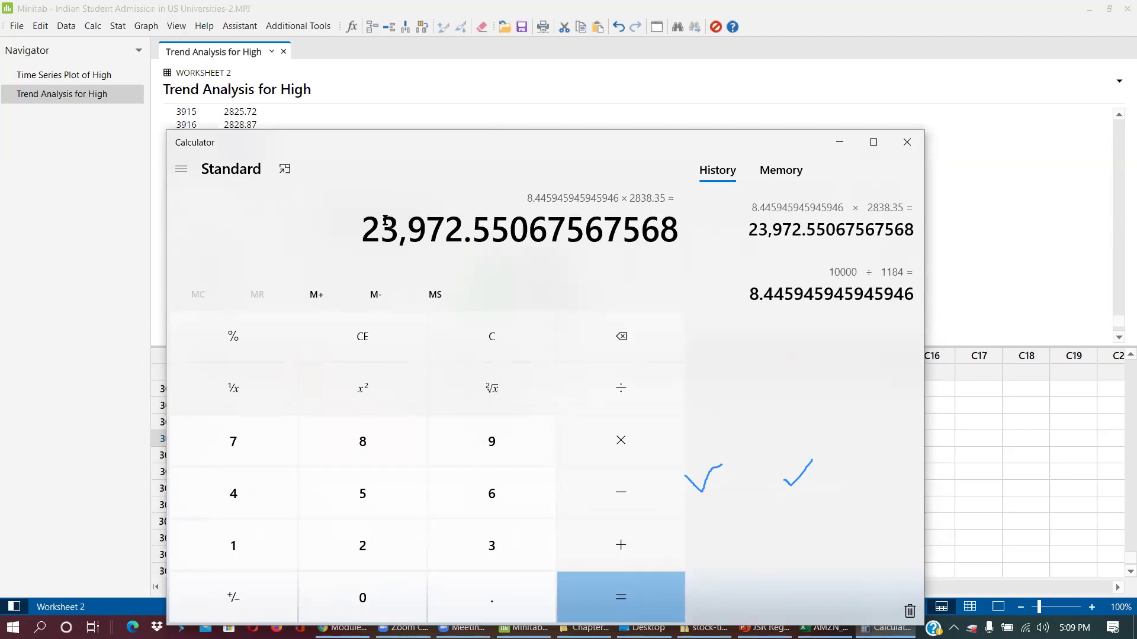
drag(364, 224, 682, 240)
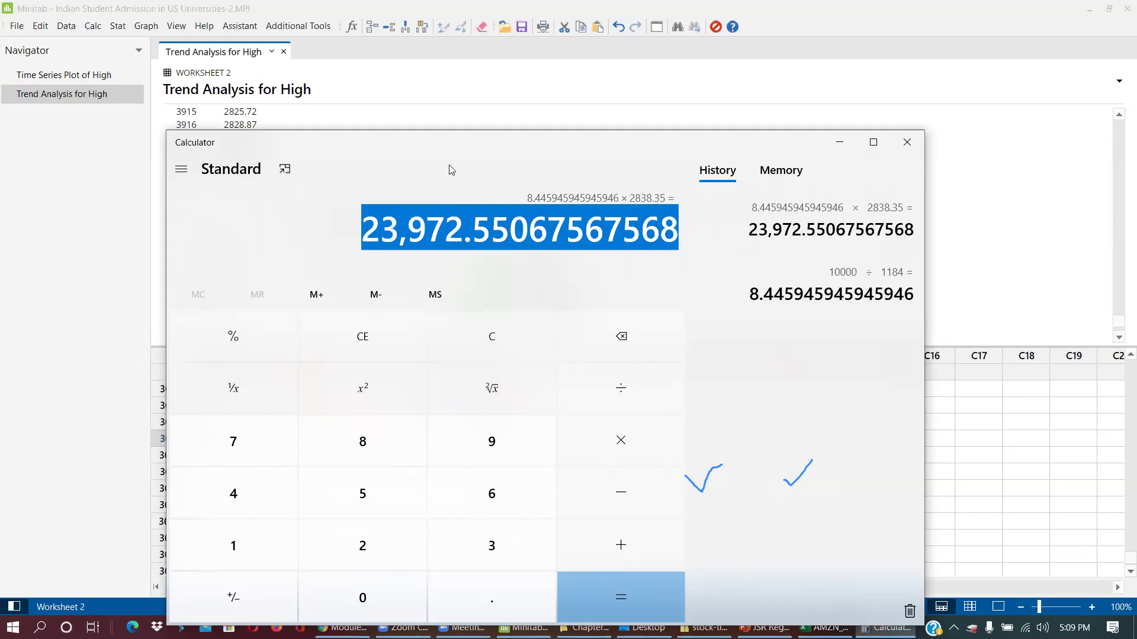
drag(677, 144, 510, 168)
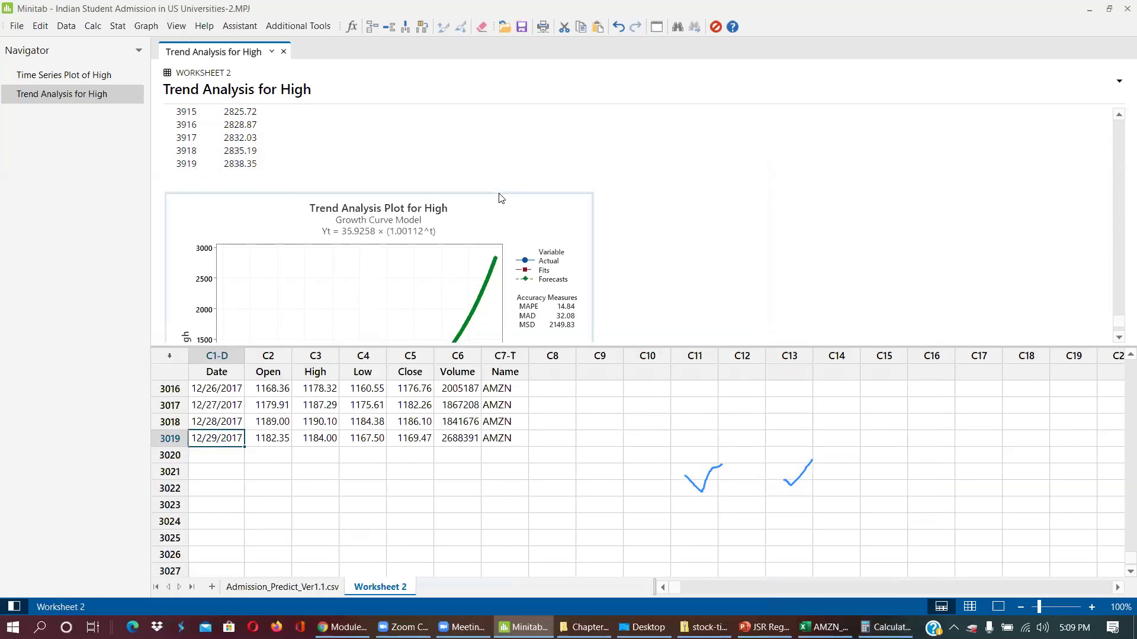
Step: Examine the Trend Analysis Plot for High, comparing the actual values, fits and forecasts
scroll(497, 200, down, 5)
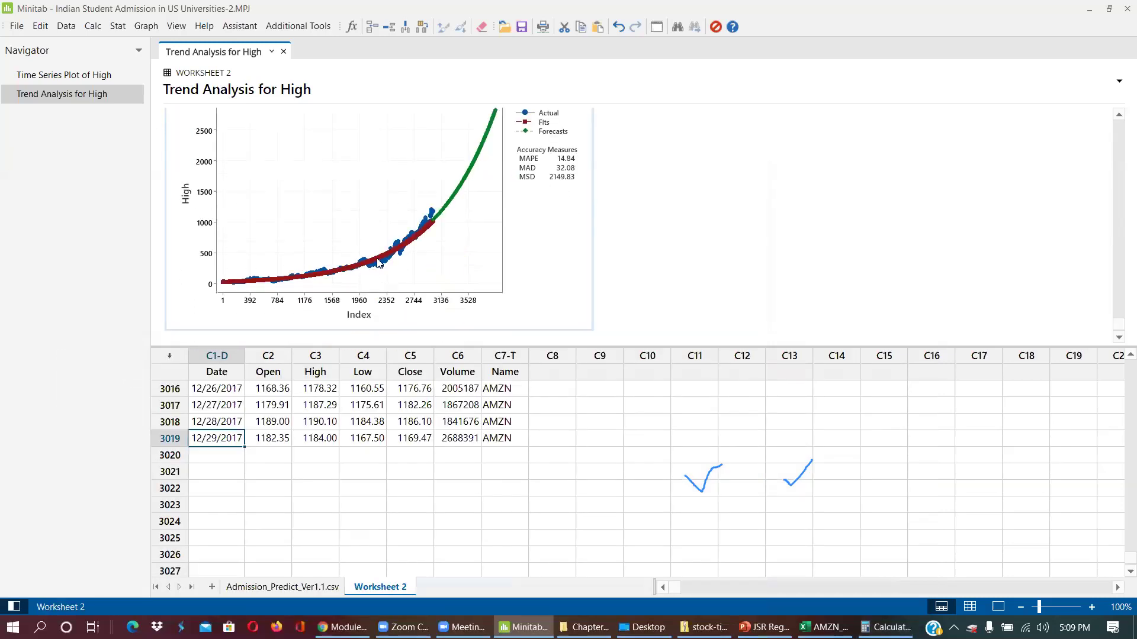
mouse_move(377, 263)
scroll(373, 272, up, 3)
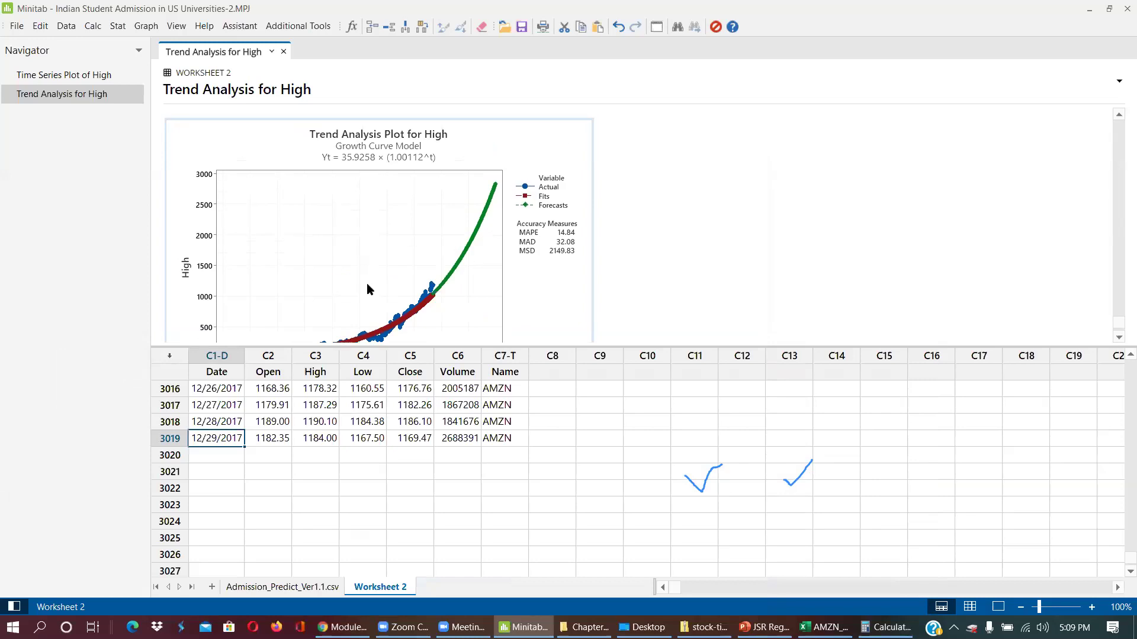
scroll(367, 284, down, 3)
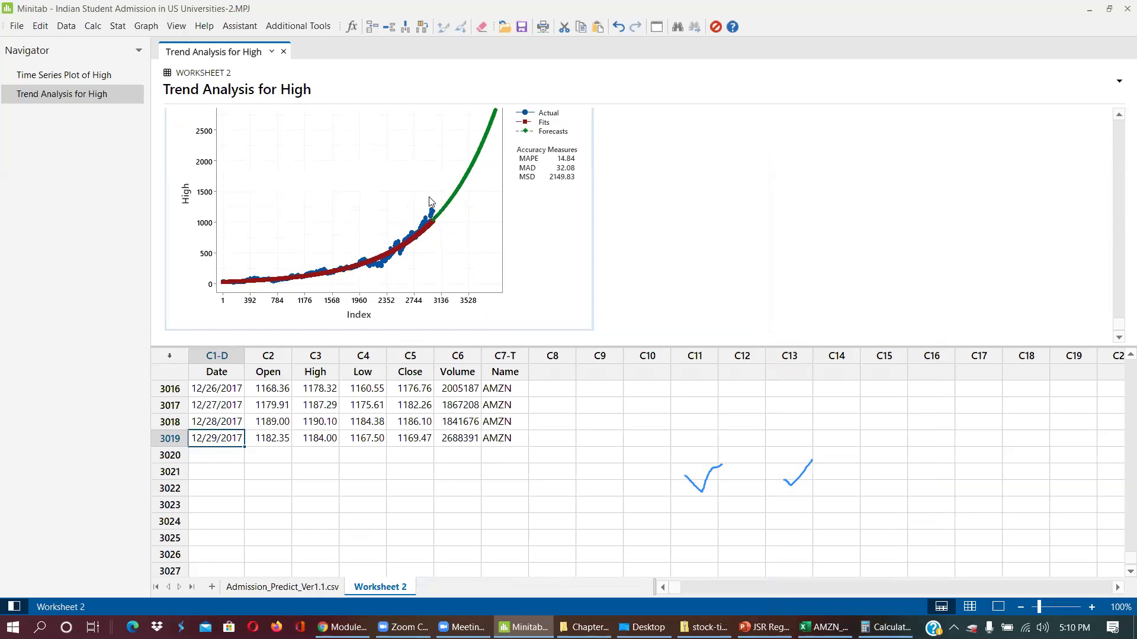
scroll(491, 151, up, 2)
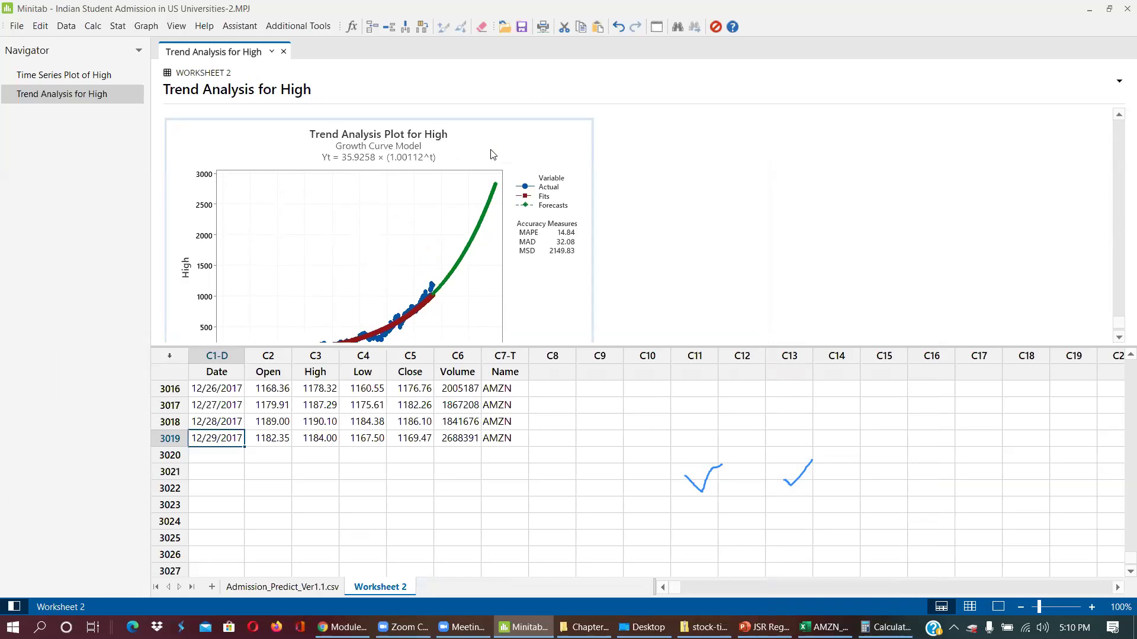
Step: Sketch two rising freehand curves with the annotation pen beside the growth curve plot to illustrate actual and fitted trends
scroll(355, 296, down, 2)
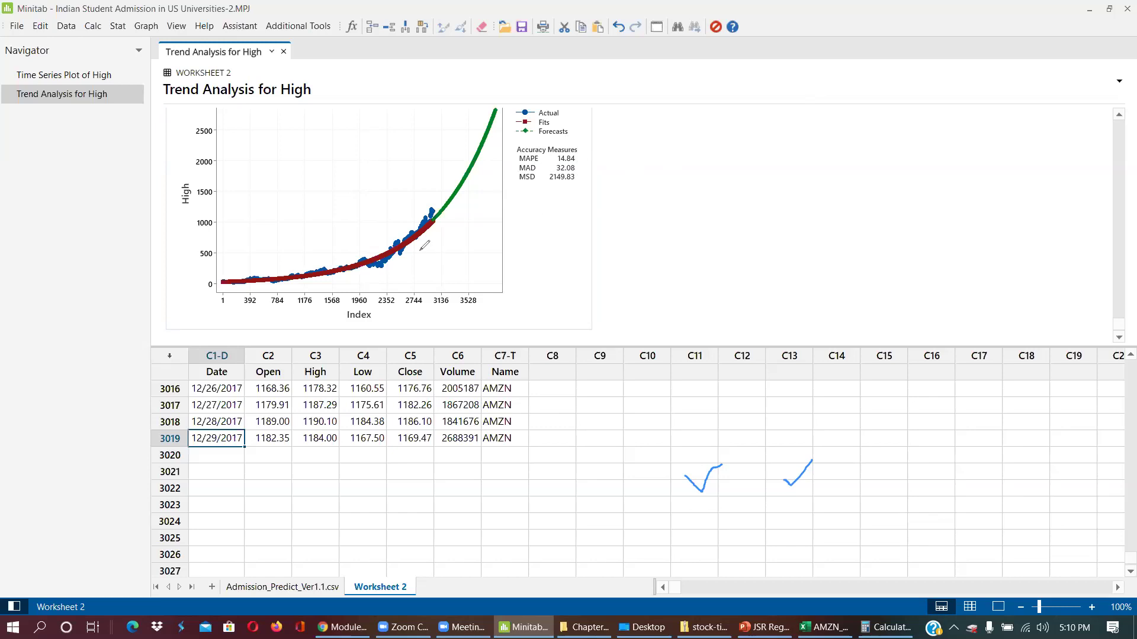
drag(503, 257, 570, 228)
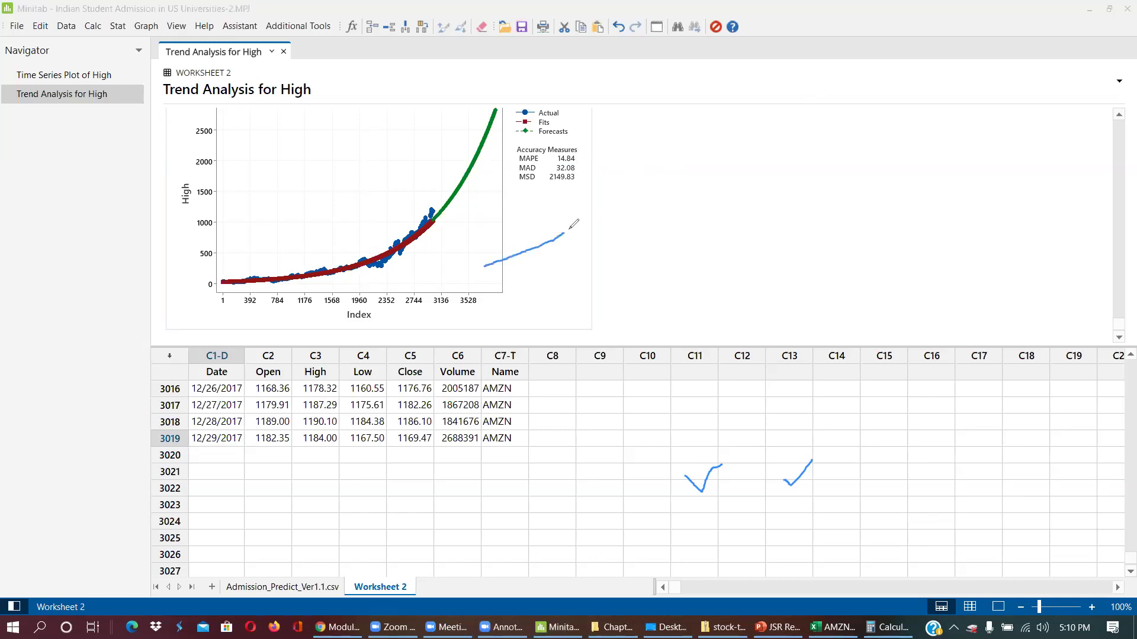
mouse_move(501, 265)
mouse_down()
mouse_move(558, 248)
mouse_move(601, 206)
mouse_move(556, 251)
mouse_up()
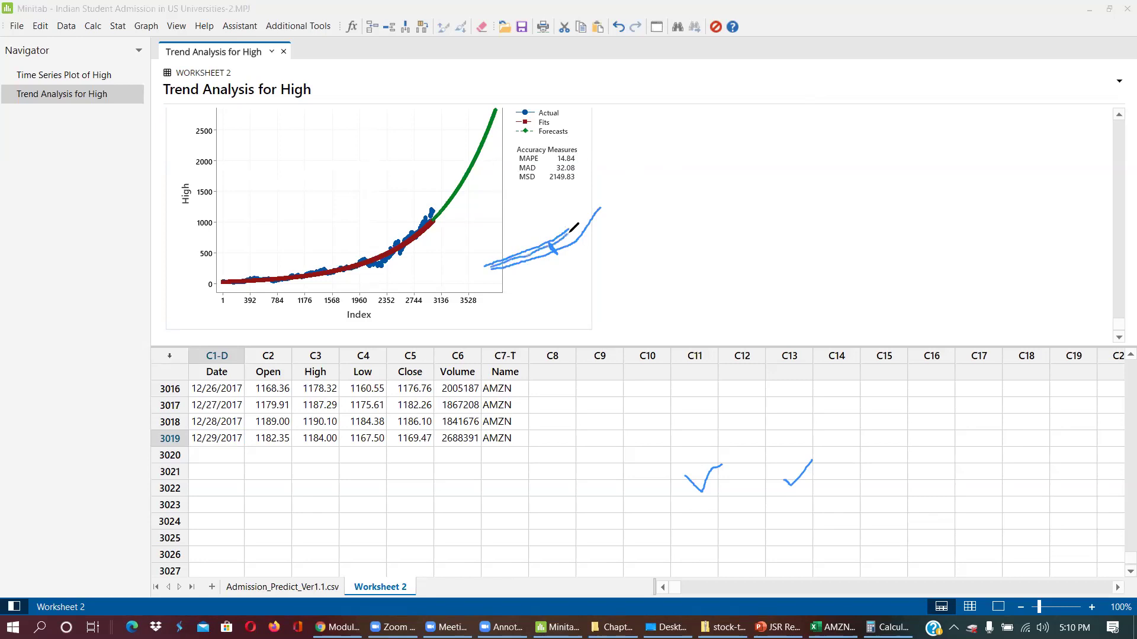
drag(585, 214, 604, 191)
Step: Frame the Accuracy Measures of the growth curve plot with annotation strokes and add a tick mark beside them
drag(512, 155, 515, 175)
drag(583, 147, 580, 171)
drag(500, 191, 625, 180)
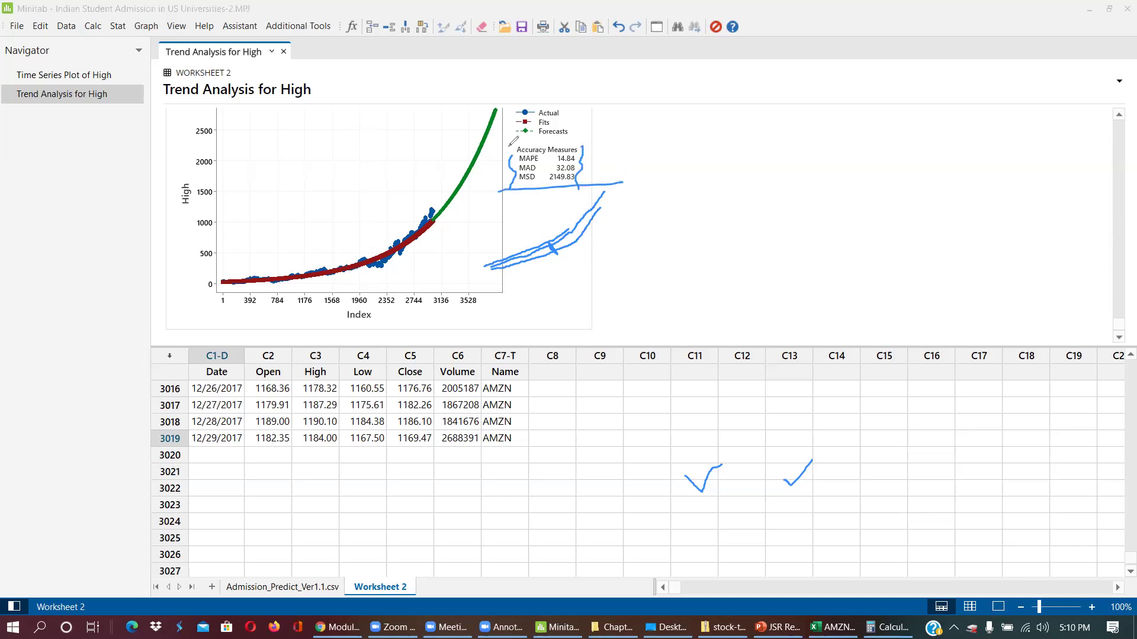
drag(511, 143, 579, 141)
drag(592, 159, 659, 148)
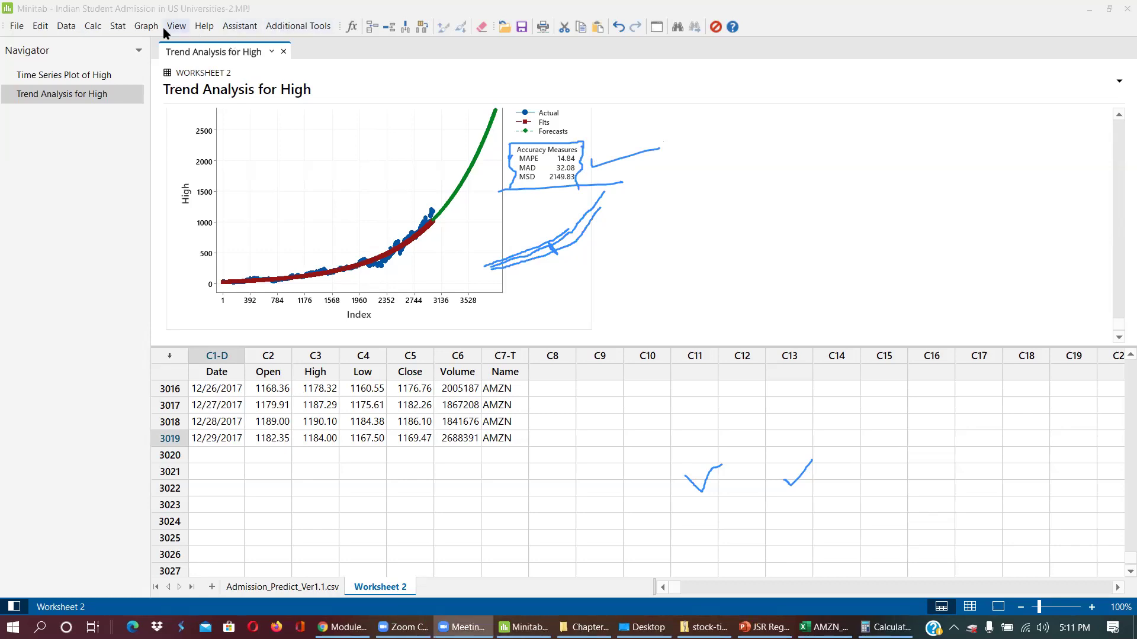
Step: Run a trend analysis on High with the Quadratic model type and 900 forecasts
click(145, 26)
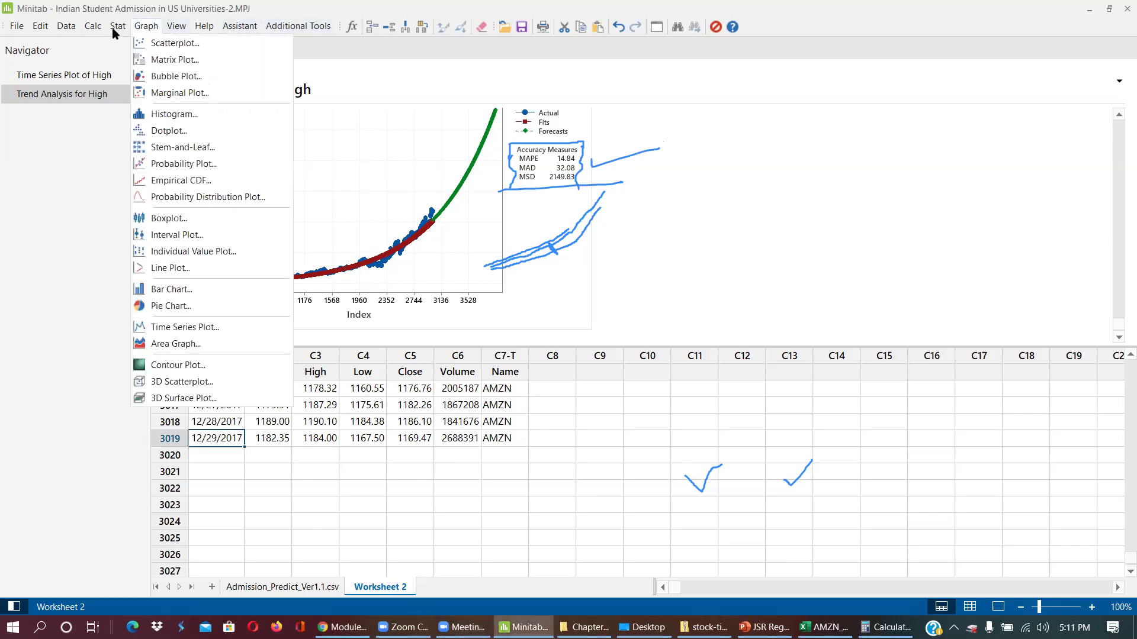
mouse_move(118, 27)
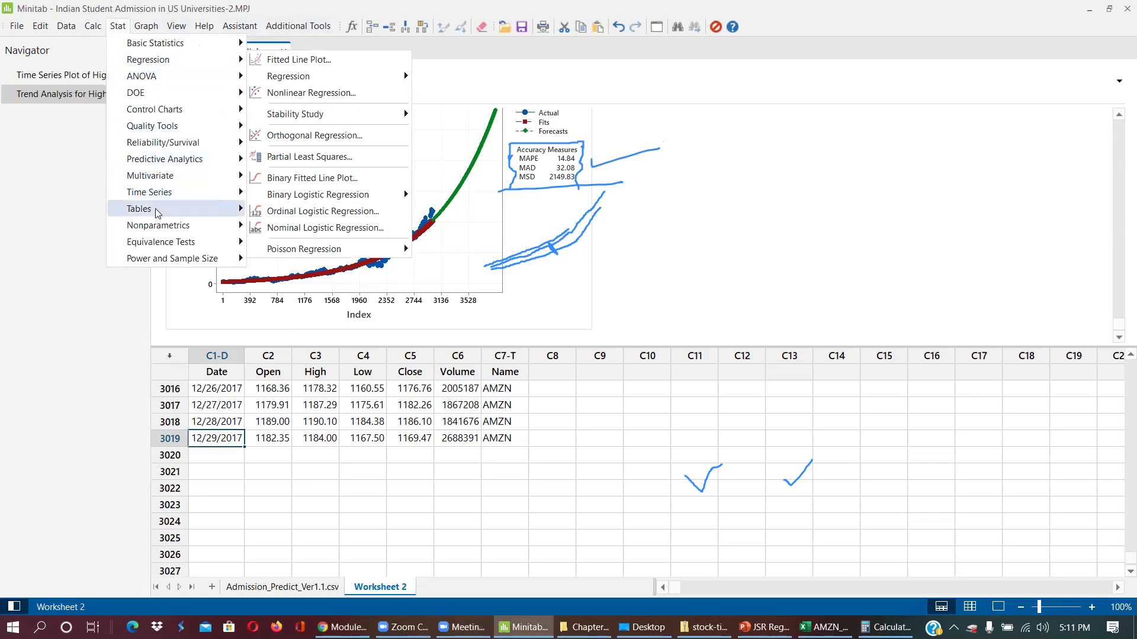
mouse_move(222, 195)
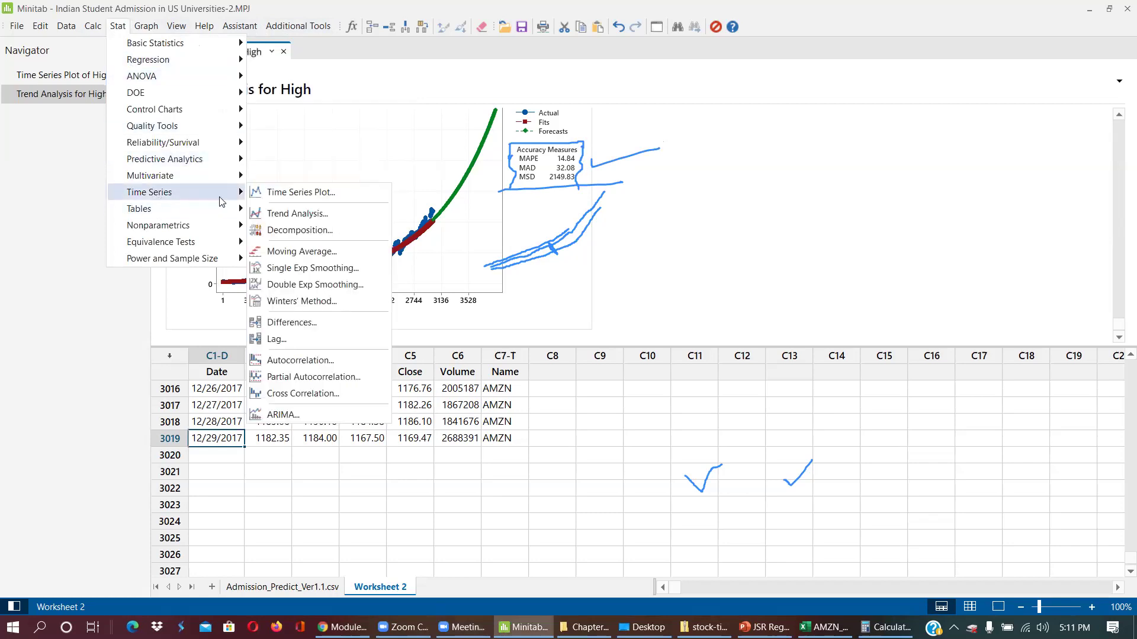
click(297, 213)
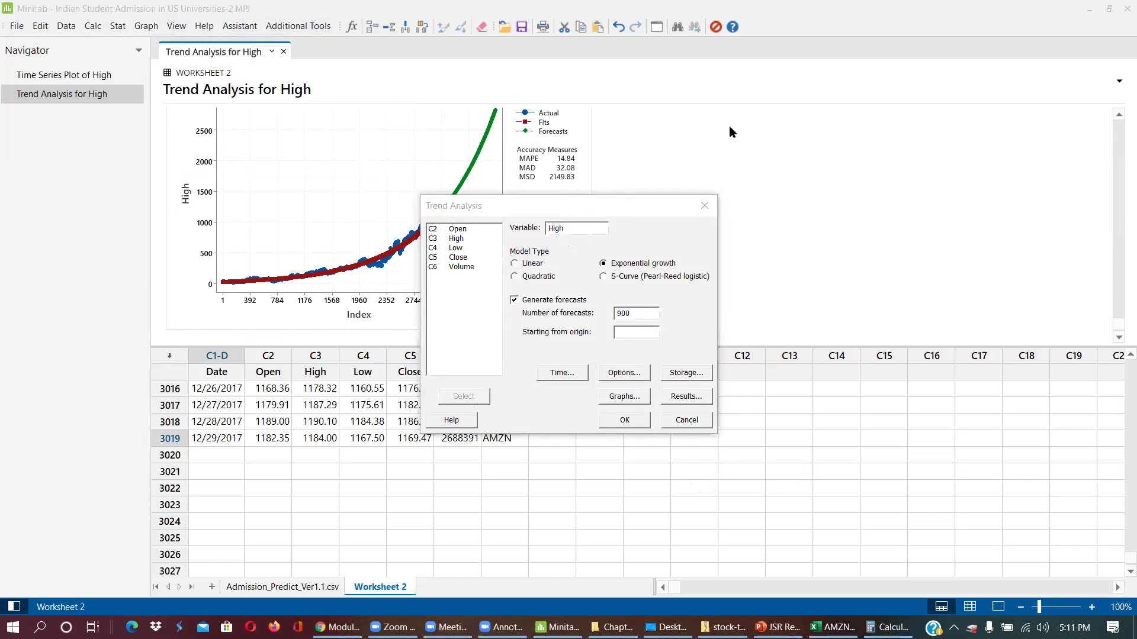
click(514, 277)
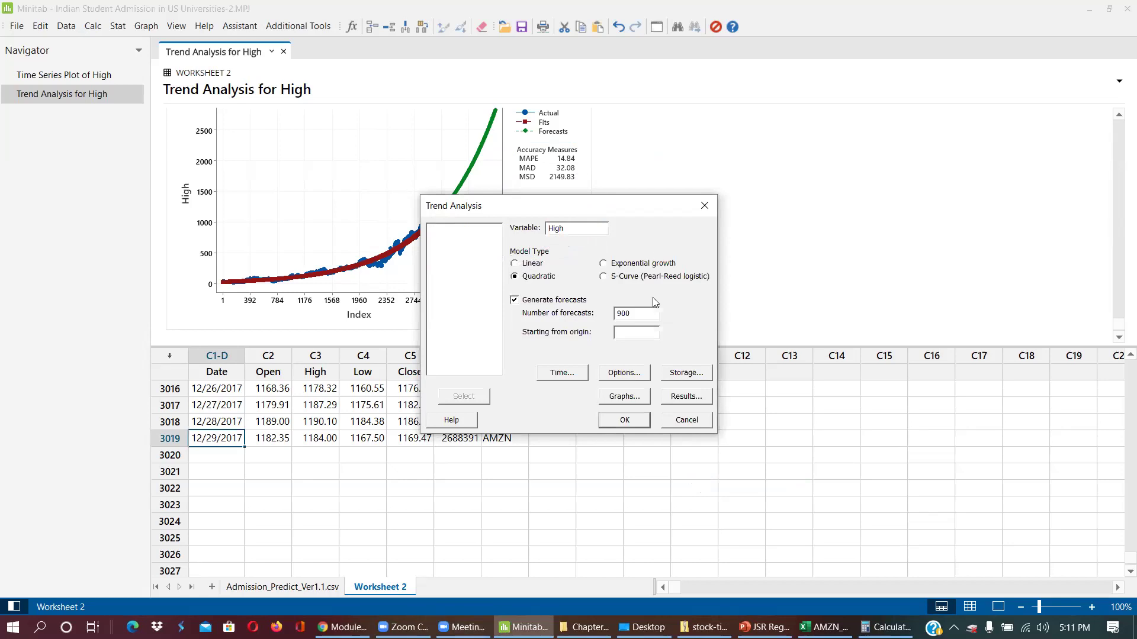
click(624, 420)
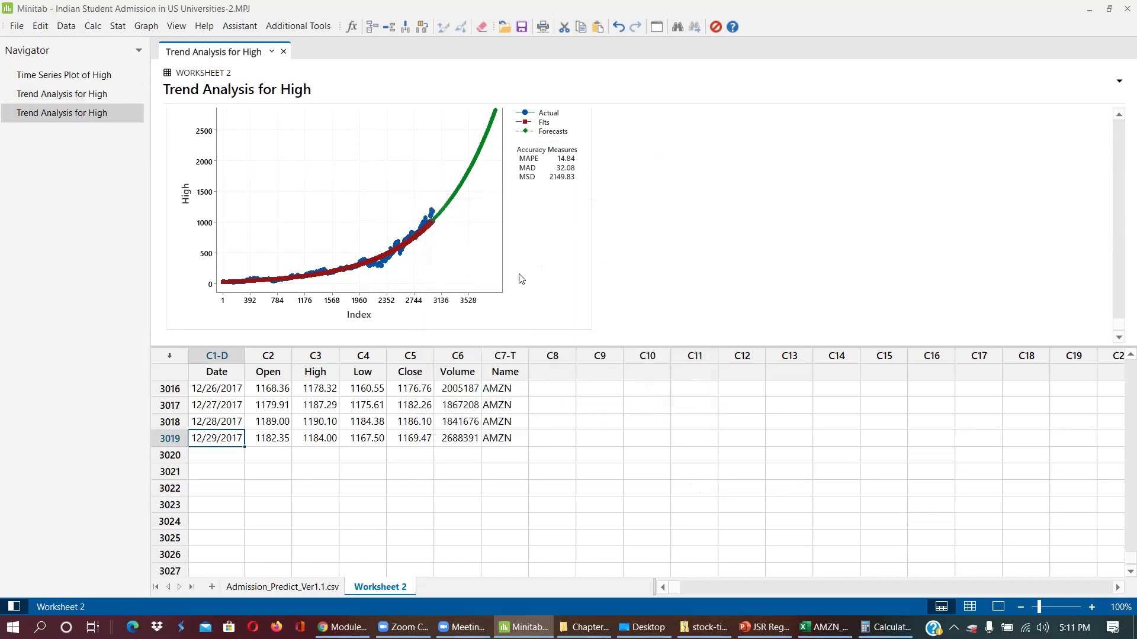
Step: Skim the quadratic forecast table and examine the fits, forecasts and accuracy measures on the quadratic plot
scroll(498, 243, down, 10)
scroll(500, 241, down, 20)
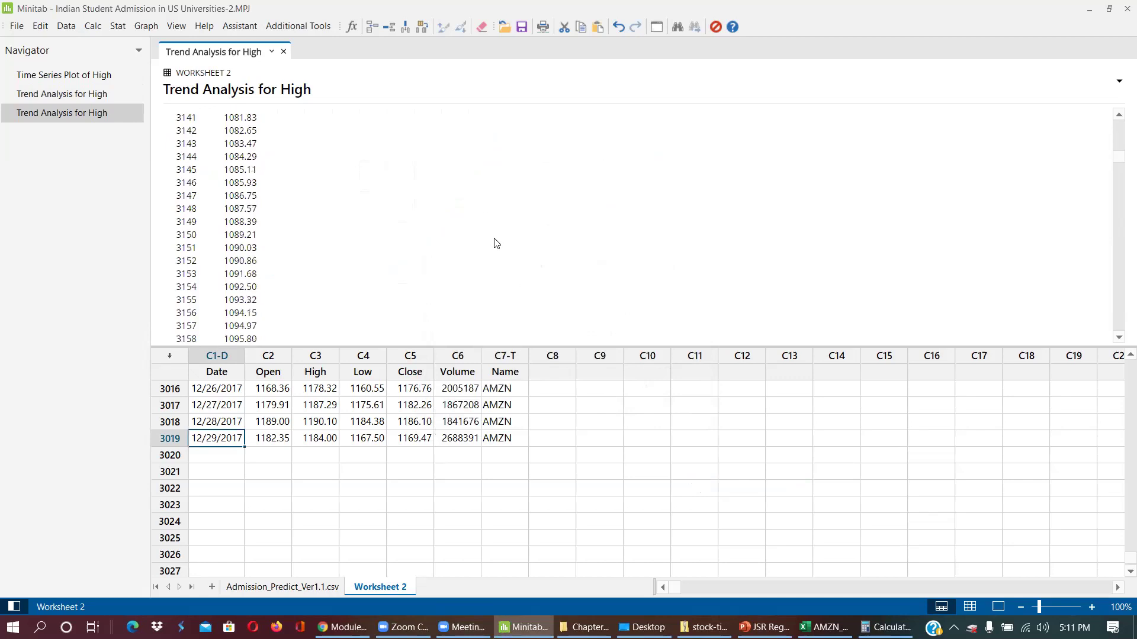
scroll(495, 245, down, 20)
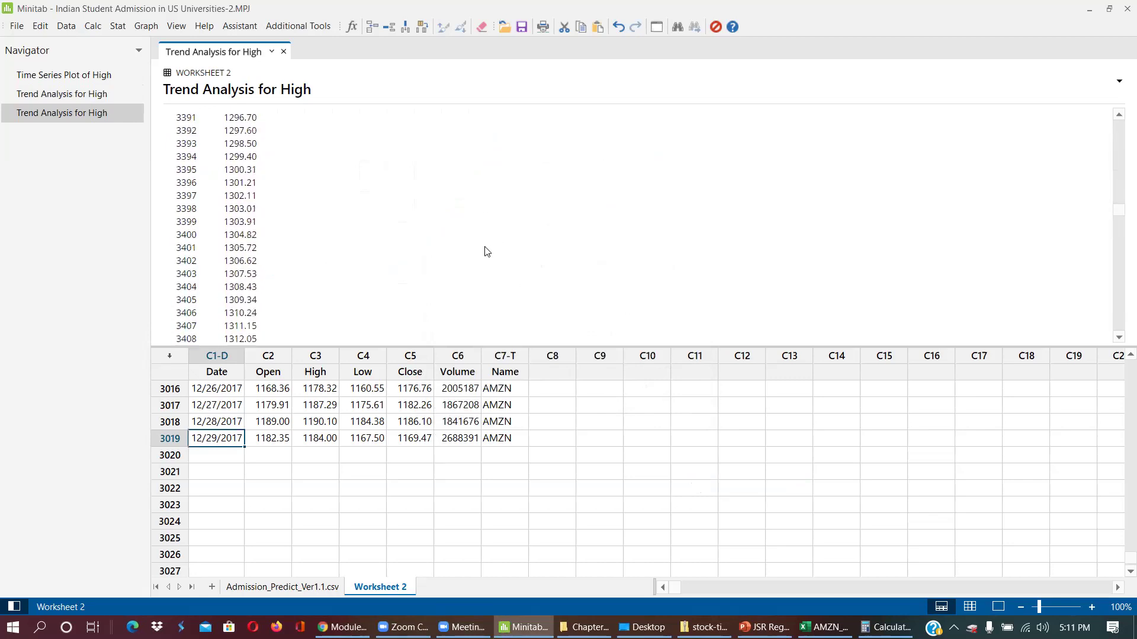
scroll(483, 250, down, 20)
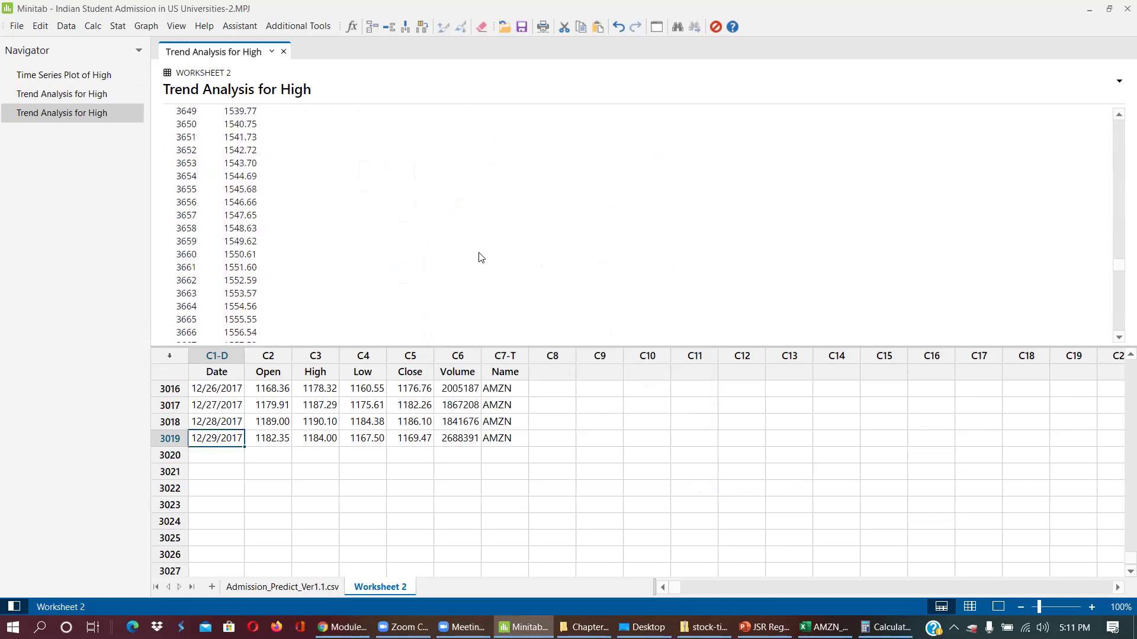
scroll(482, 249, down, 20)
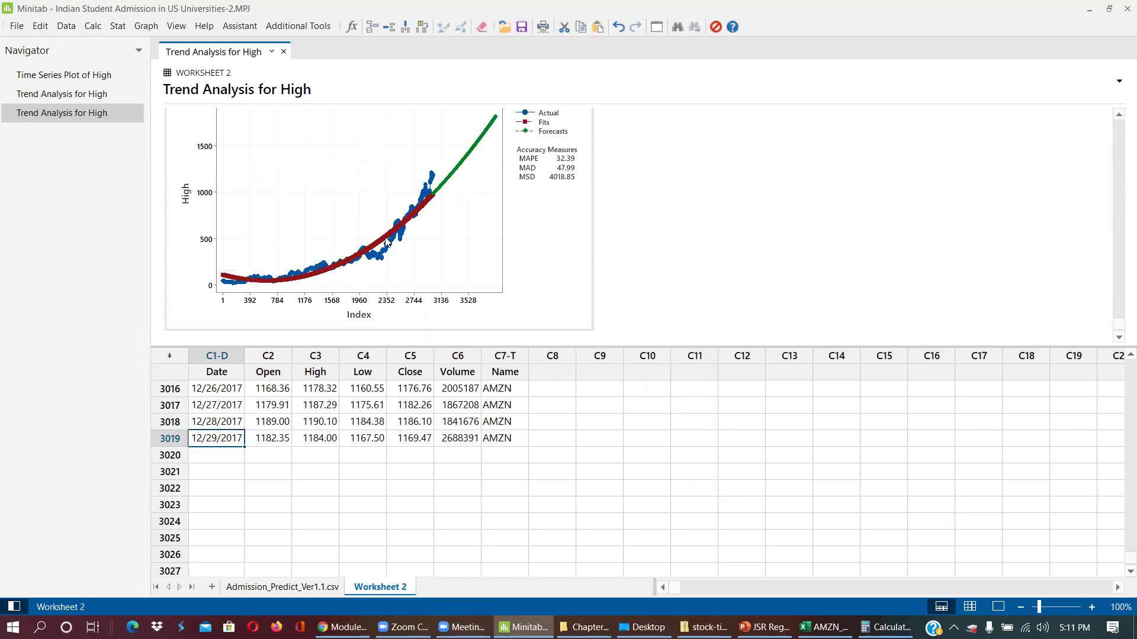
mouse_move(273, 283)
Step: Run a trend analysis on High with the Linear model type and 900 forecasts
click(118, 26)
mouse_move(211, 193)
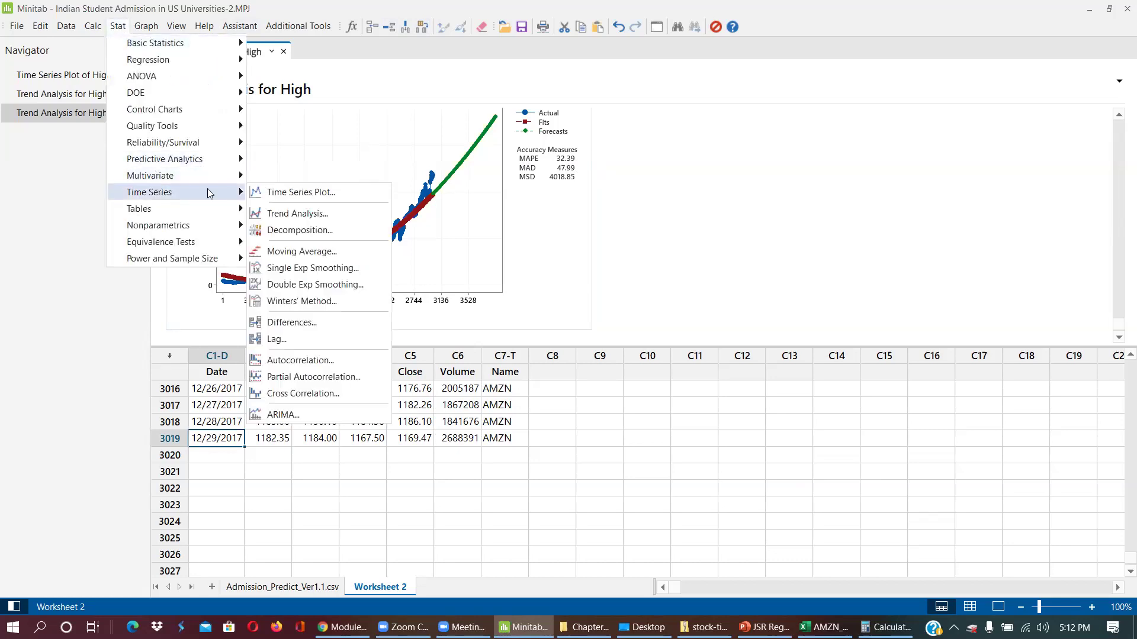
click(356, 216)
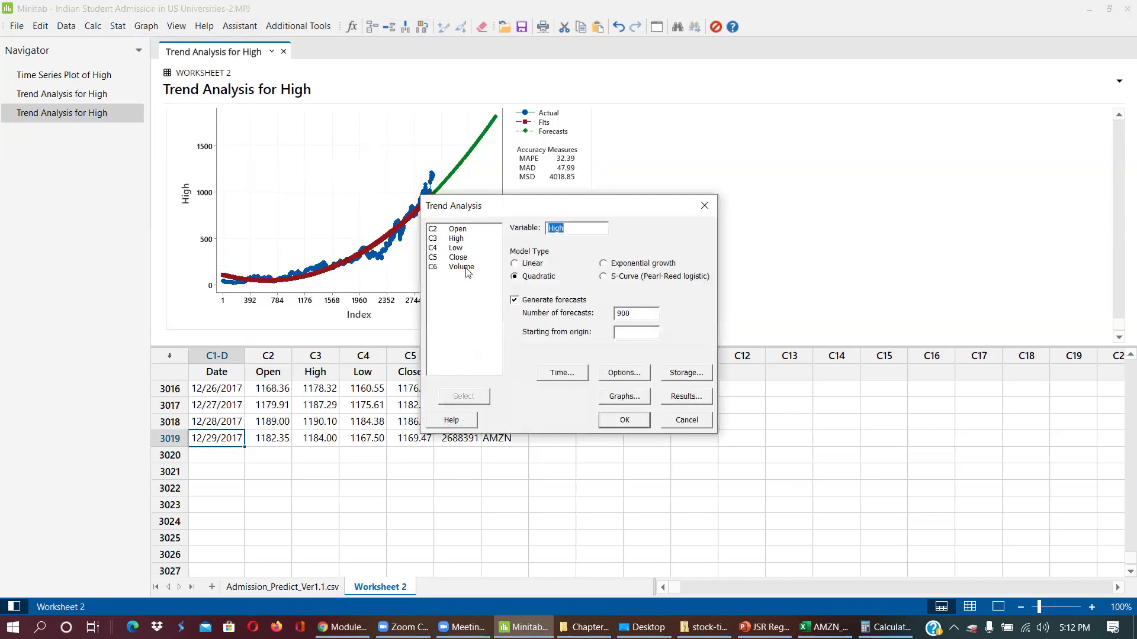
click(532, 265)
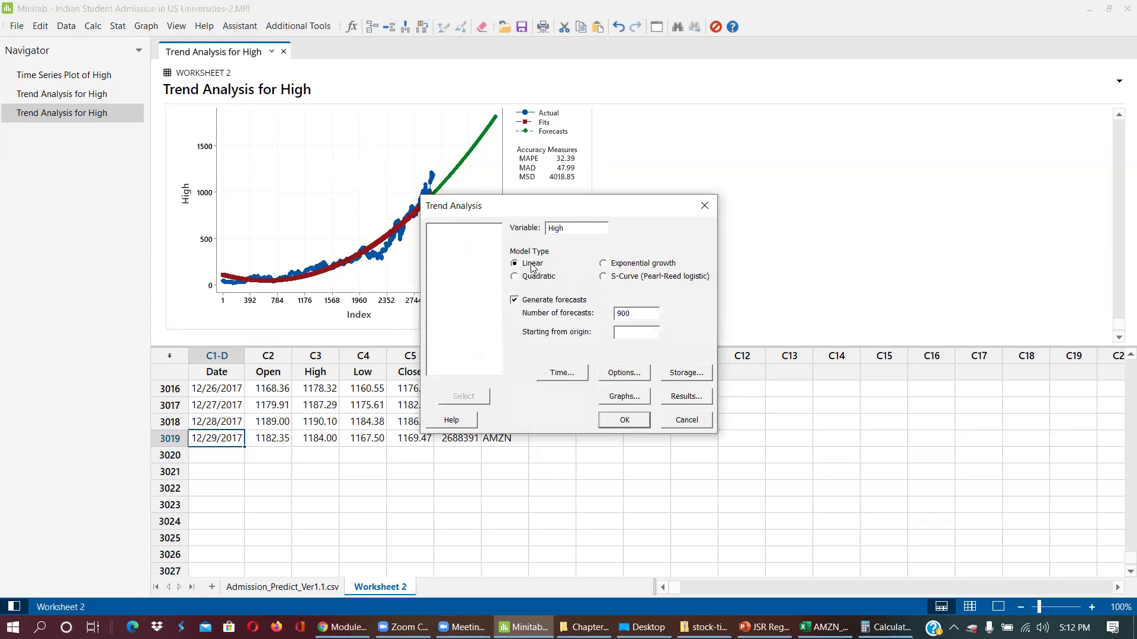
click(619, 421)
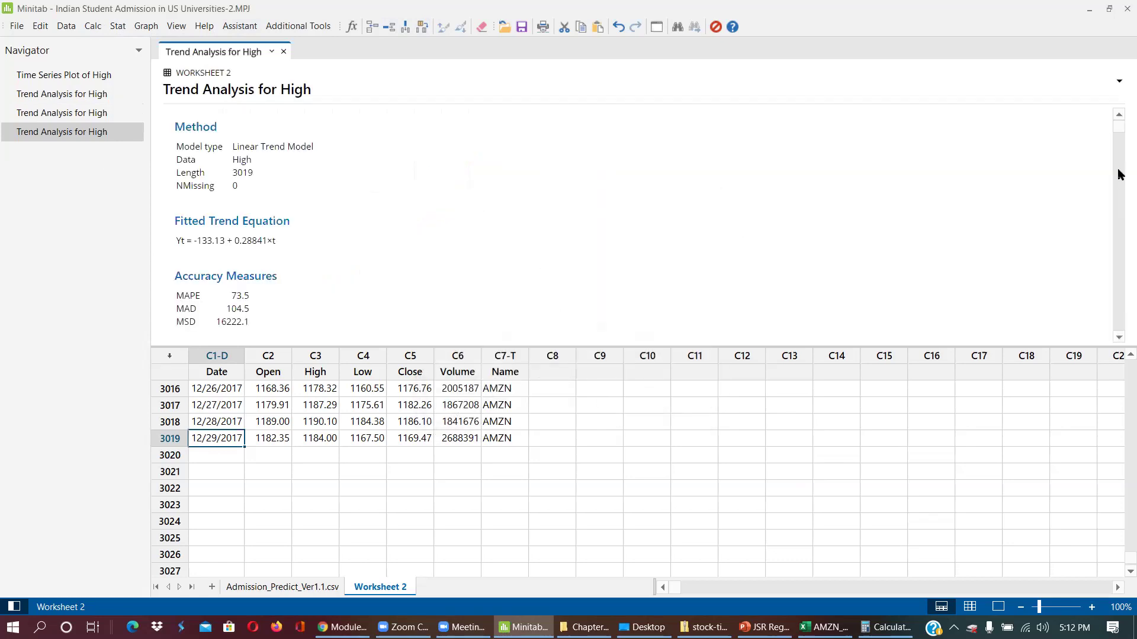
Step: Examine the Linear Trend Model plot for High, comparing the actual values with the fitted line and forecasts
drag(1119, 119, 1119, 343)
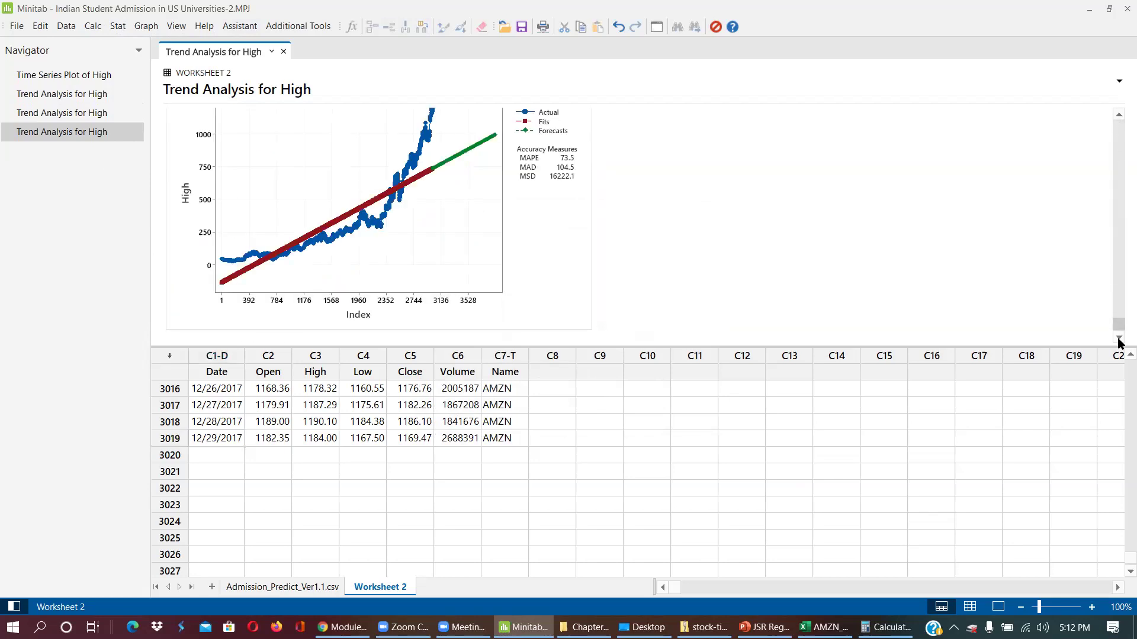
scroll(563, 294, up, 2)
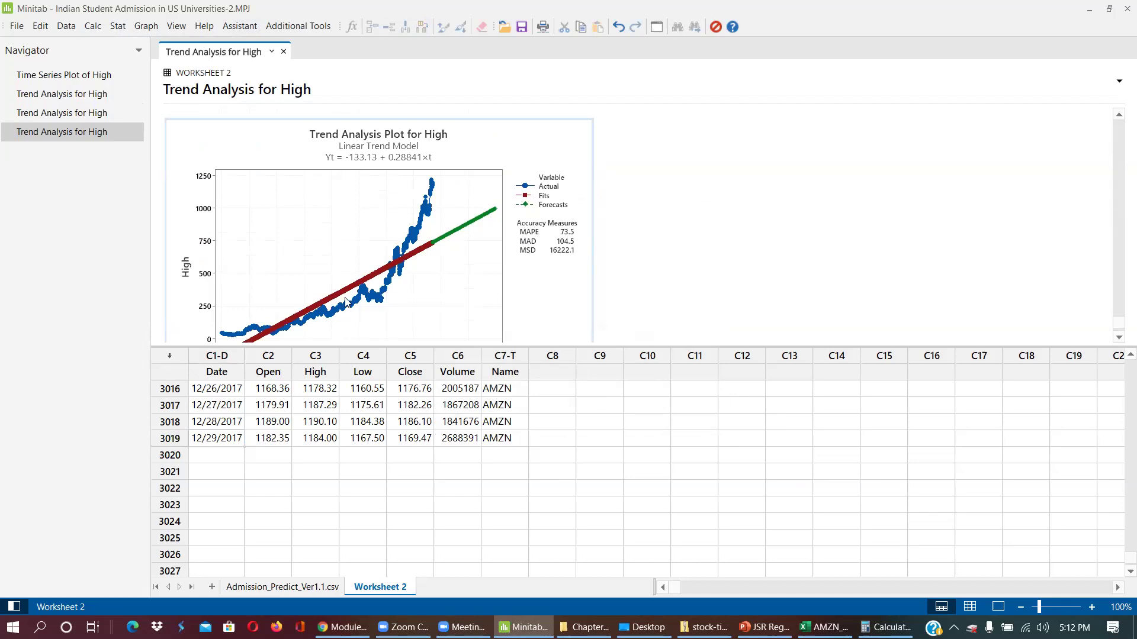
scroll(296, 314, down, 2)
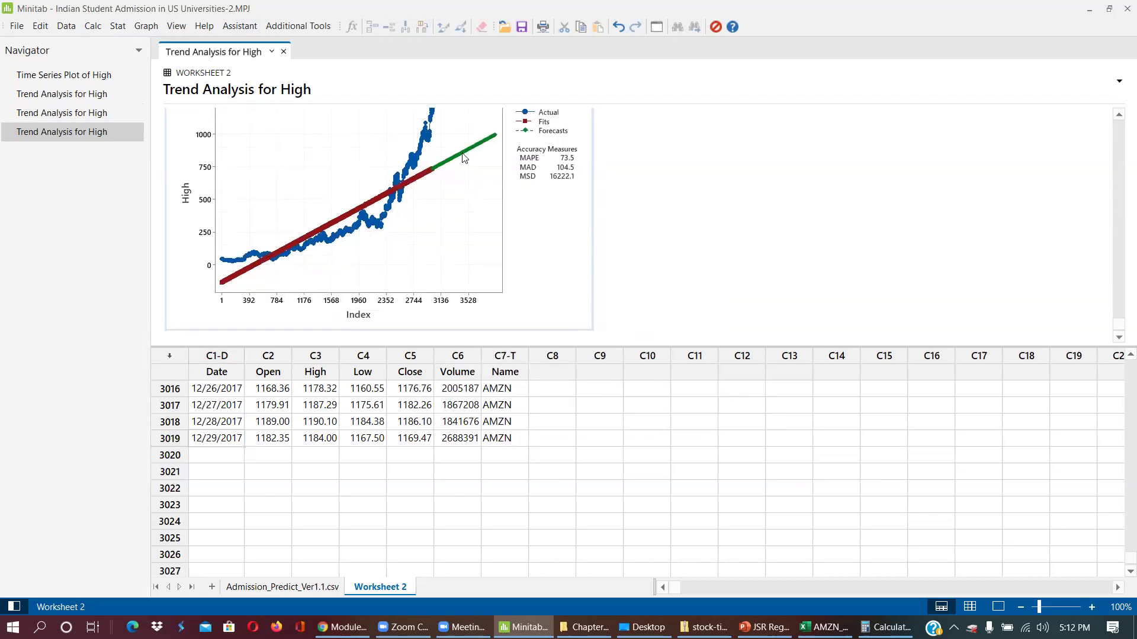
mouse_move(462, 157)
scroll(404, 257, up, 1)
scroll(405, 257, up, 2)
mouse_move(396, 265)
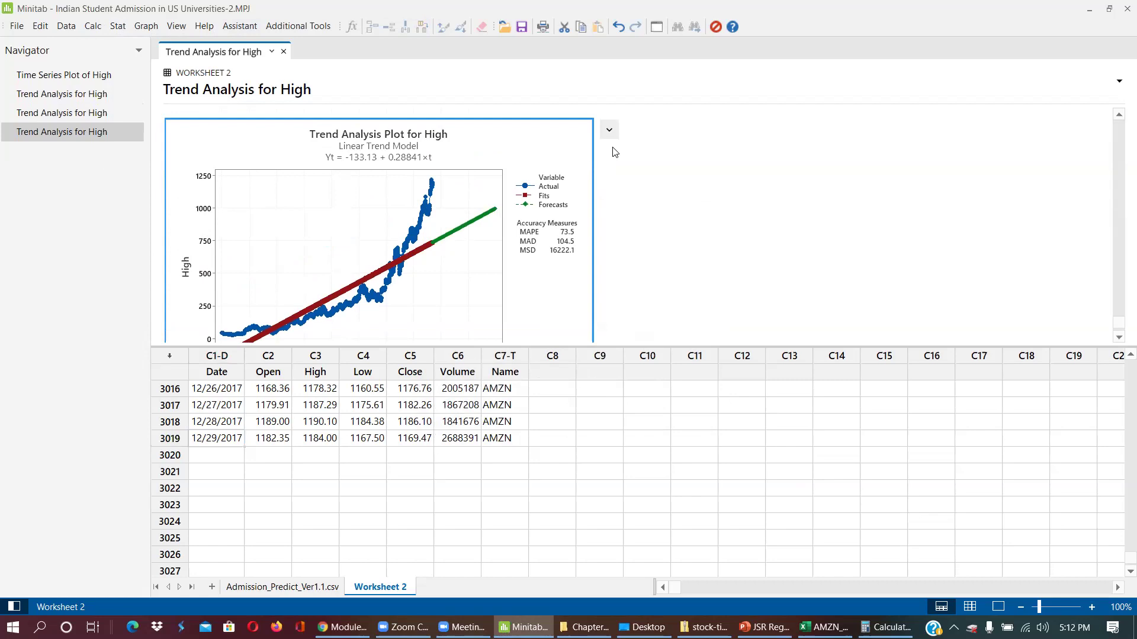
Step: Run a trend analysis on High with the S-Curve (Pearl-Reed logistic) model type and 900 forecasts
click(117, 32)
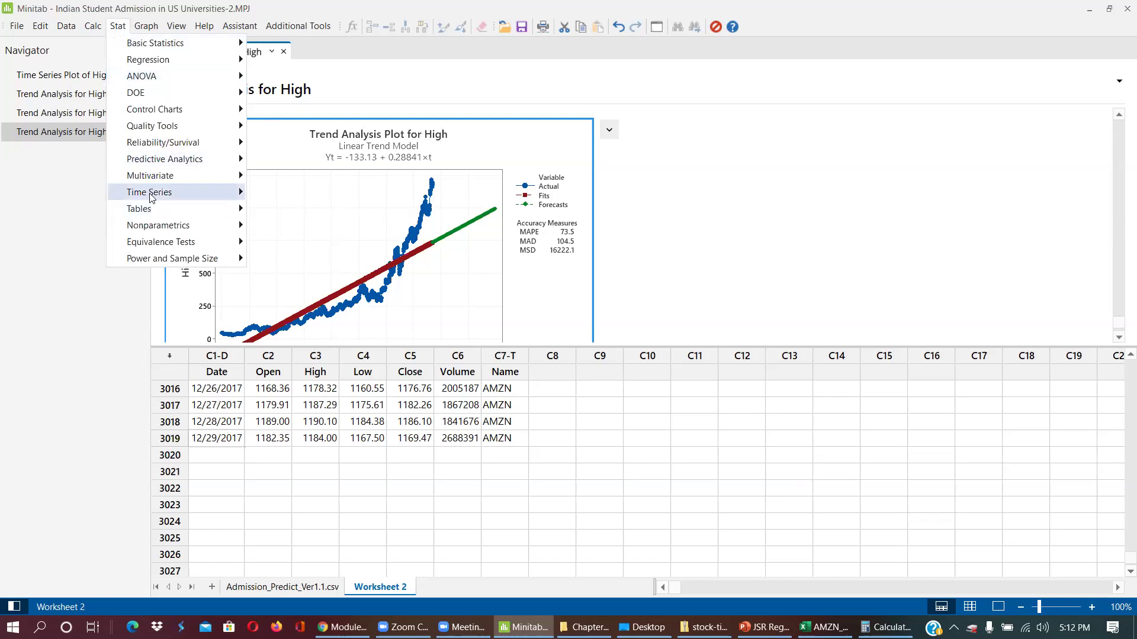
mouse_move(152, 193)
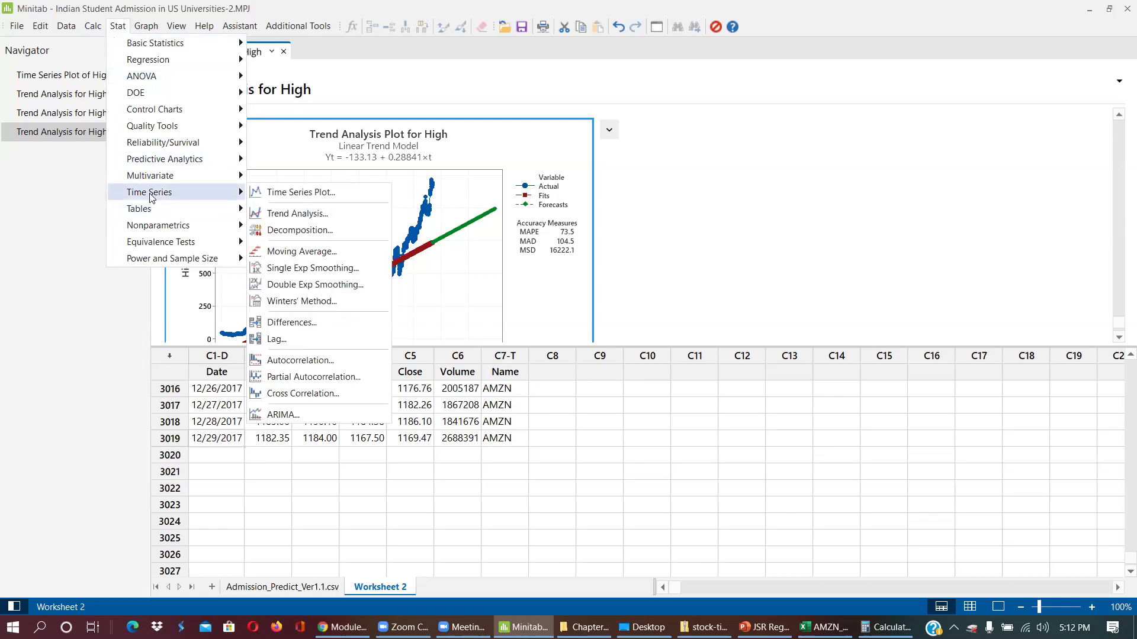
click(293, 218)
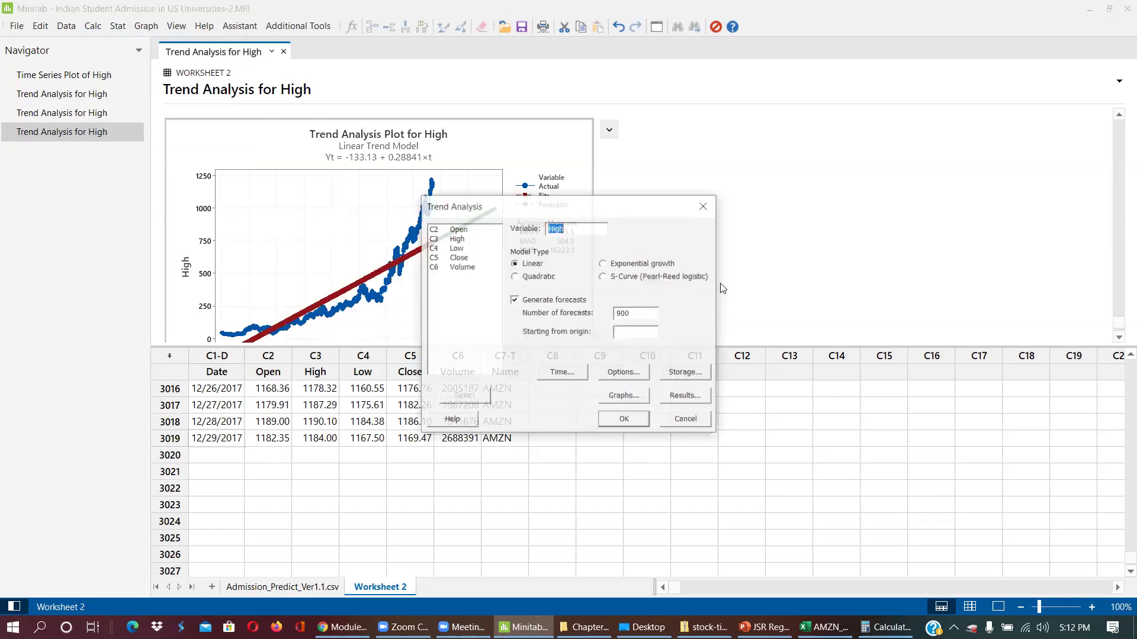
click(632, 277)
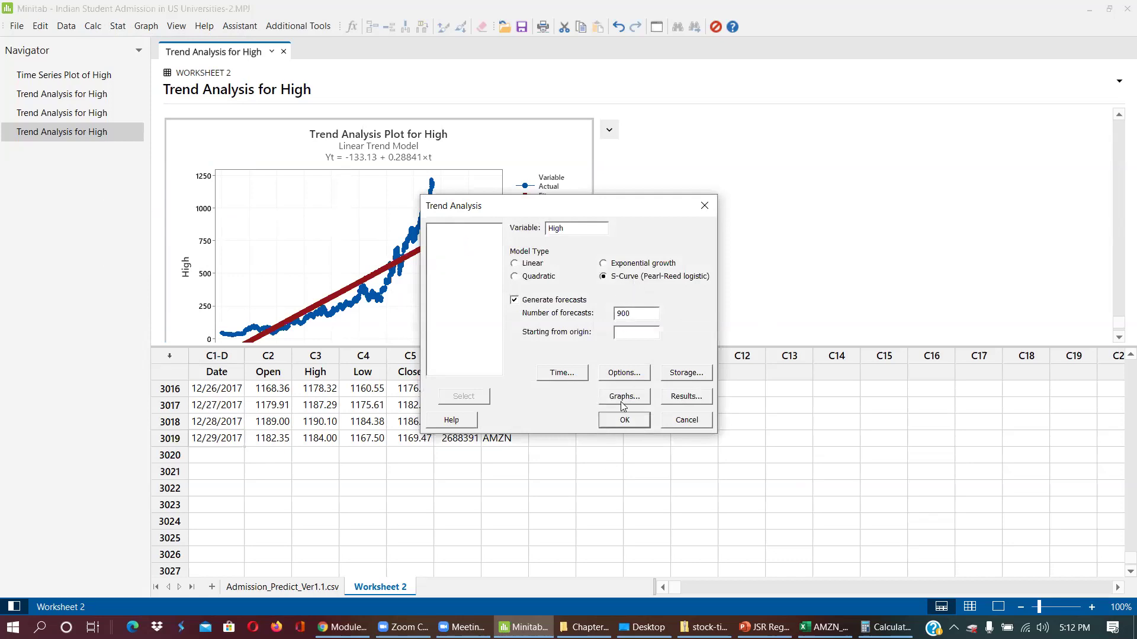
click(625, 421)
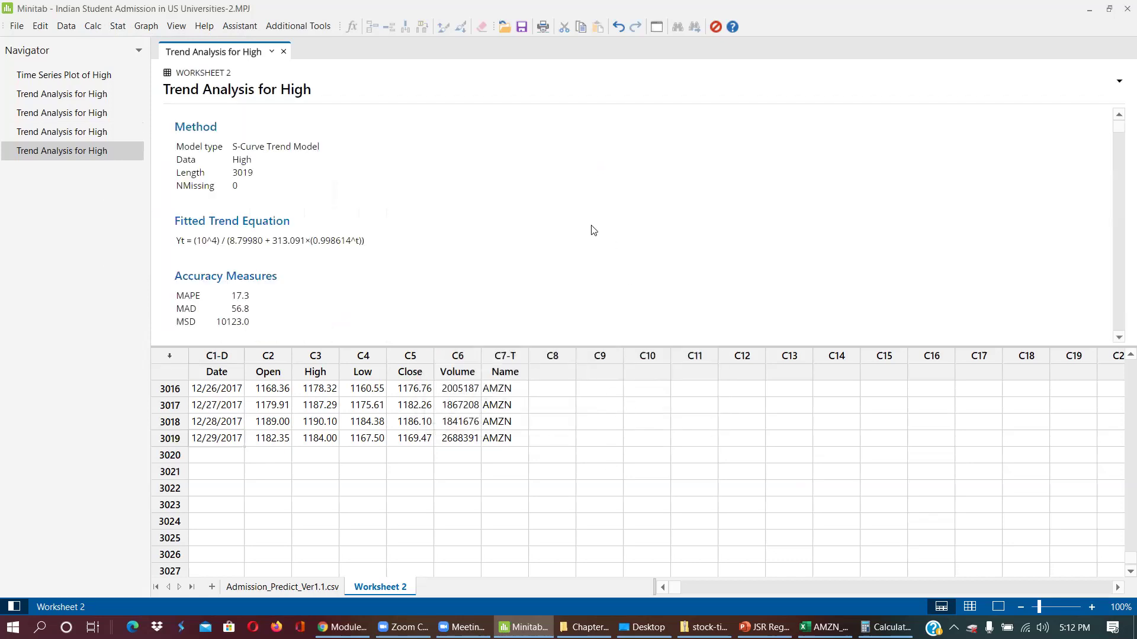
Step: Examine the S-Curve Trend Model plot for High, including its curve parameters and accuracy measures
scroll(1117, 198, down, 10)
drag(1118, 140, 1120, 370)
scroll(545, 323, up, 2)
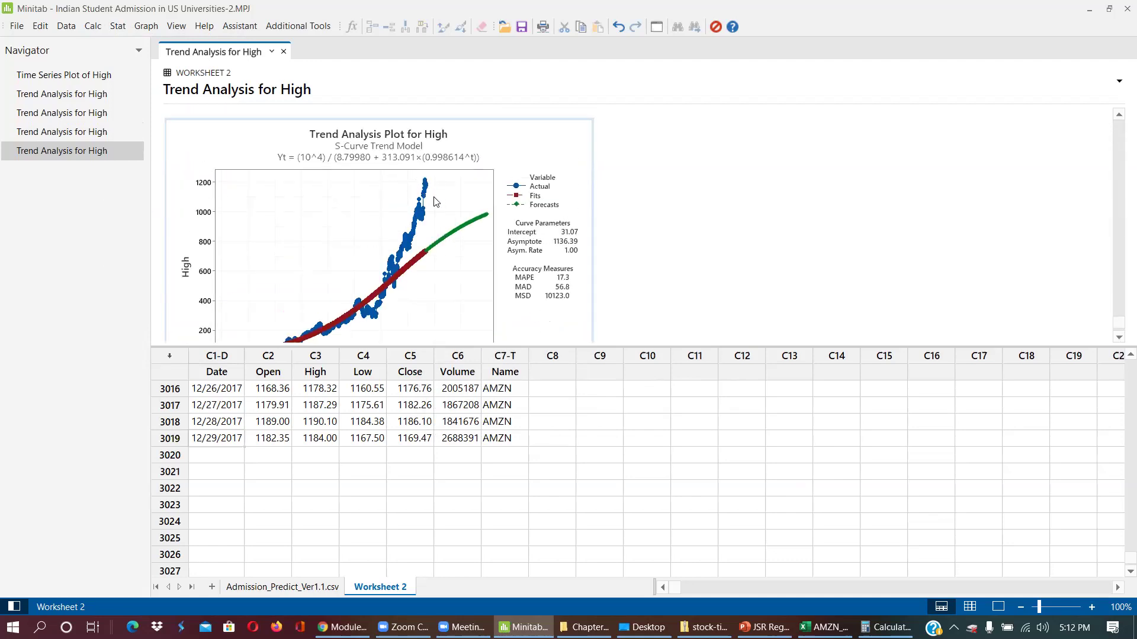
scroll(467, 227, down, 2)
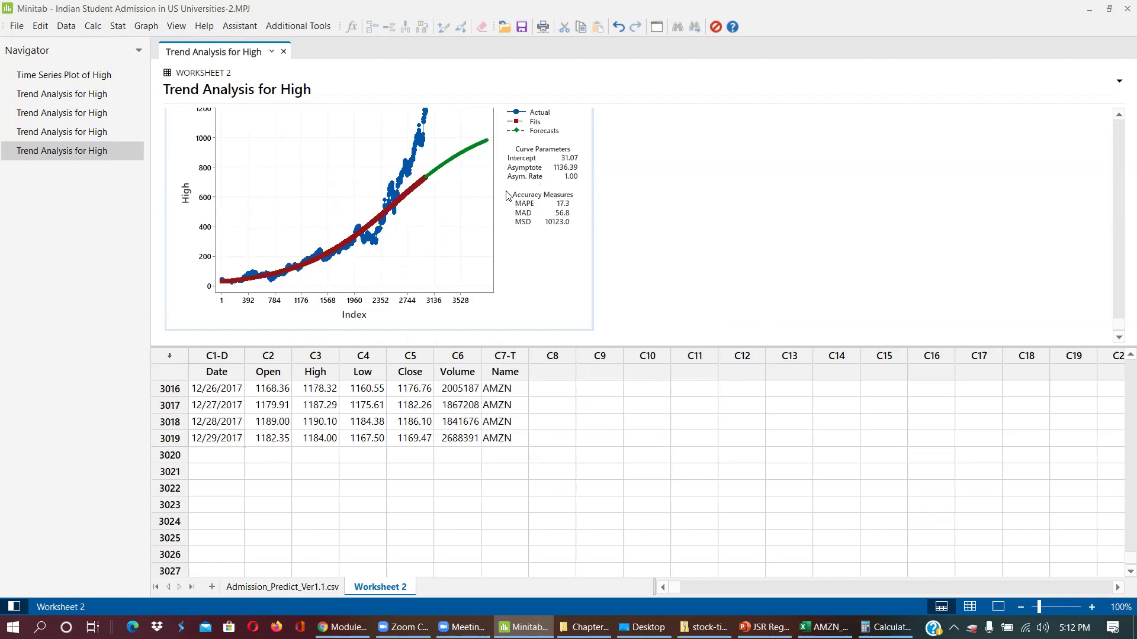
scroll(535, 188, up, 2)
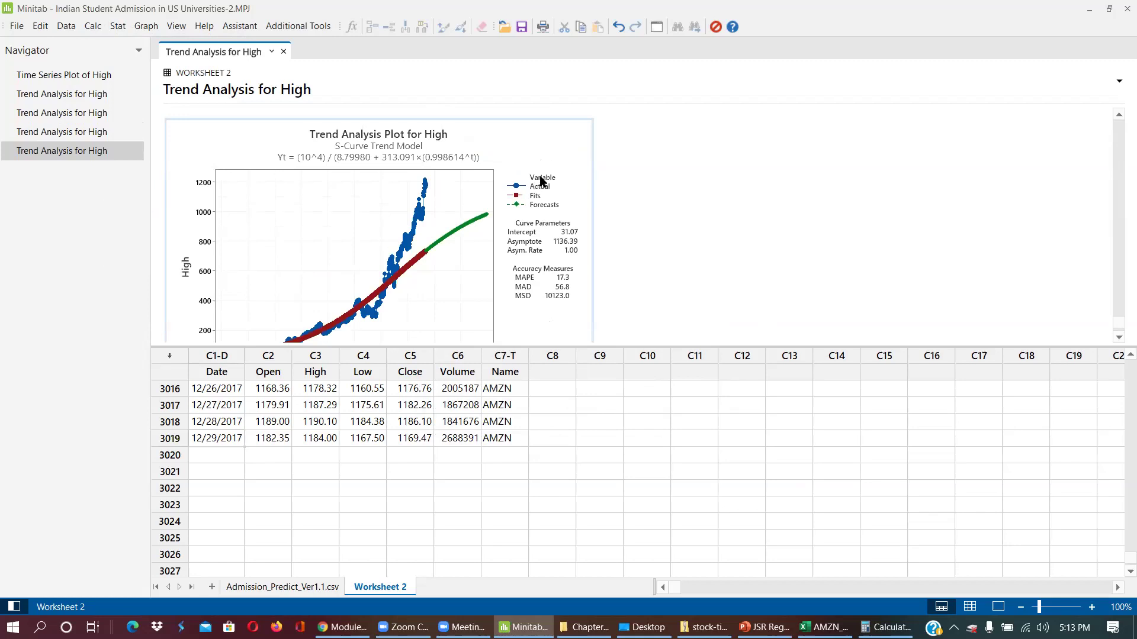
Step: Reopen the exponential growth, quadratic and linear trend analyses for High in turn to compare their plots and accuracy measures
double_click(28, 94)
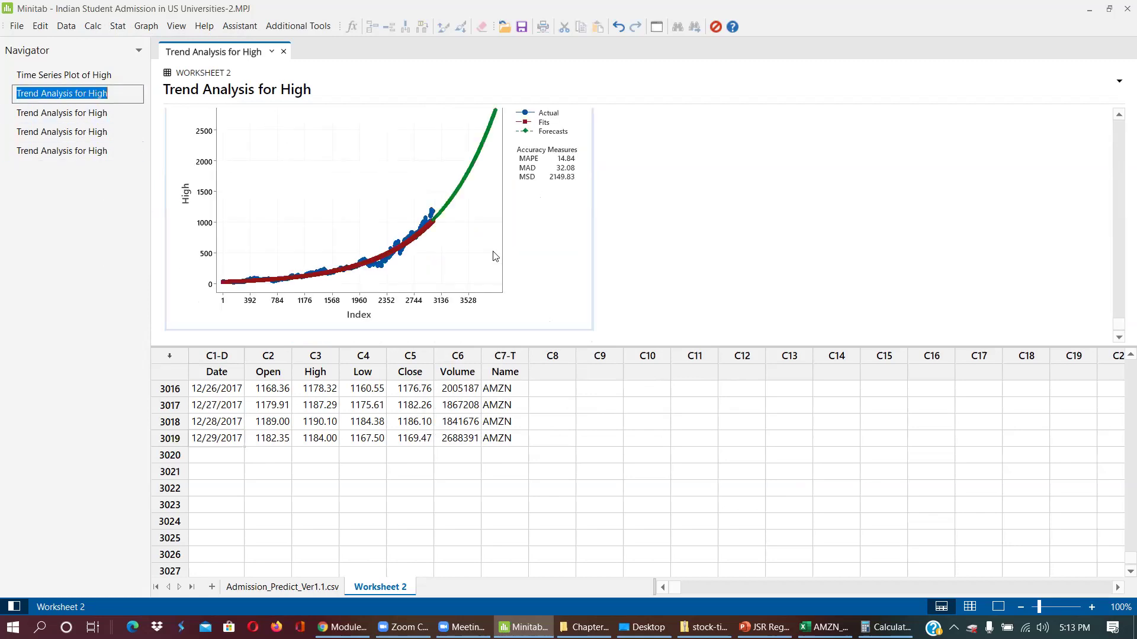
scroll(493, 232, up, 2)
scroll(493, 232, down, 2)
click(106, 114)
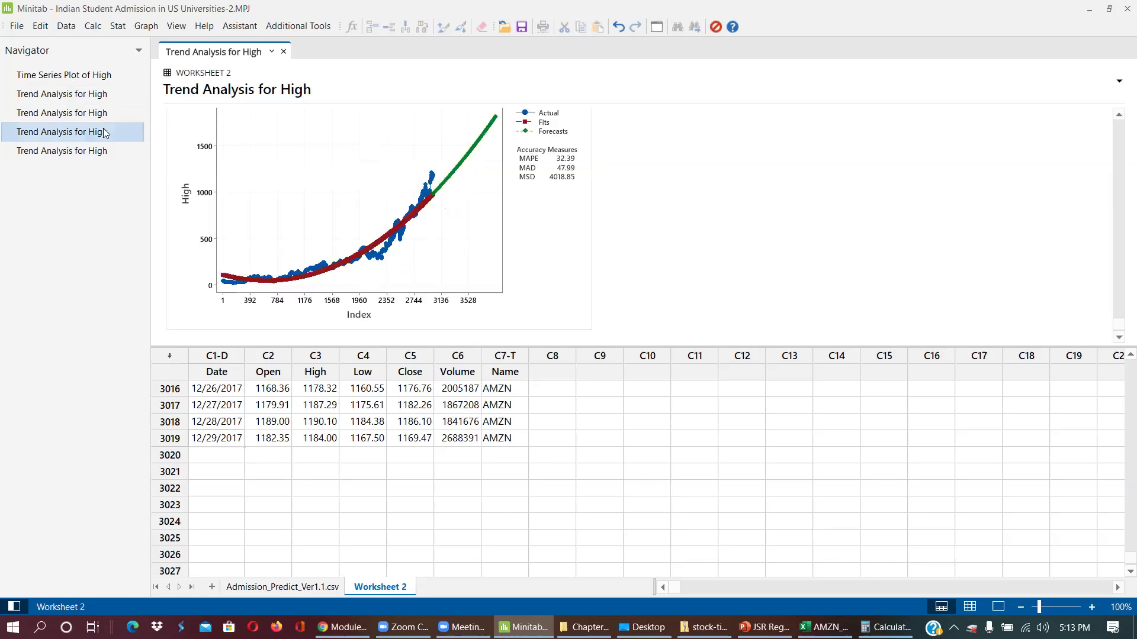
double_click(104, 132)
Step: Return to the exponential growth trend analysis for High and review its plot and the last rows of its forecast table
double_click(44, 93)
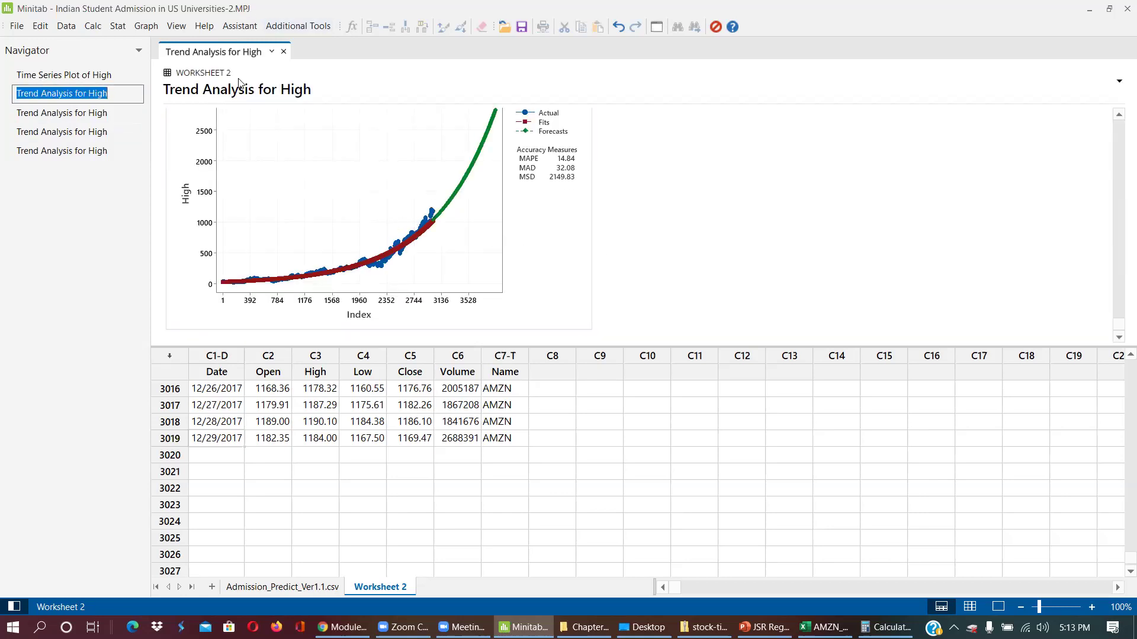
scroll(296, 143, up, 12)
scroll(298, 144, up, 5)
scroll(299, 144, down, 6)
scroll(298, 144, up, 2)
scroll(297, 145, up, 15)
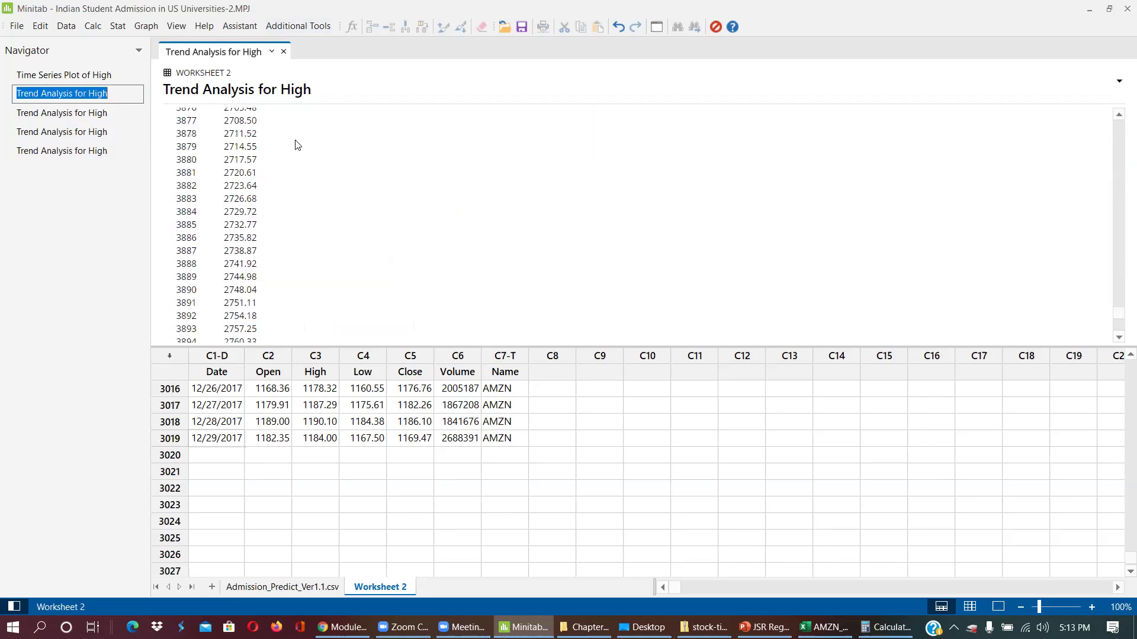
click(118, 25)
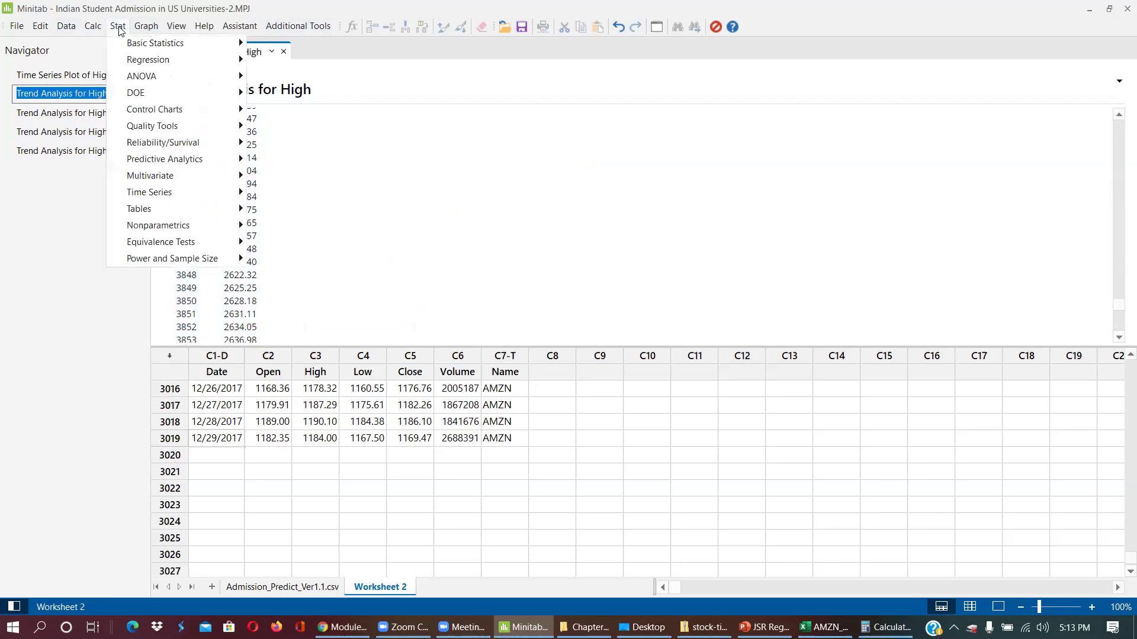
mouse_move(123, 48)
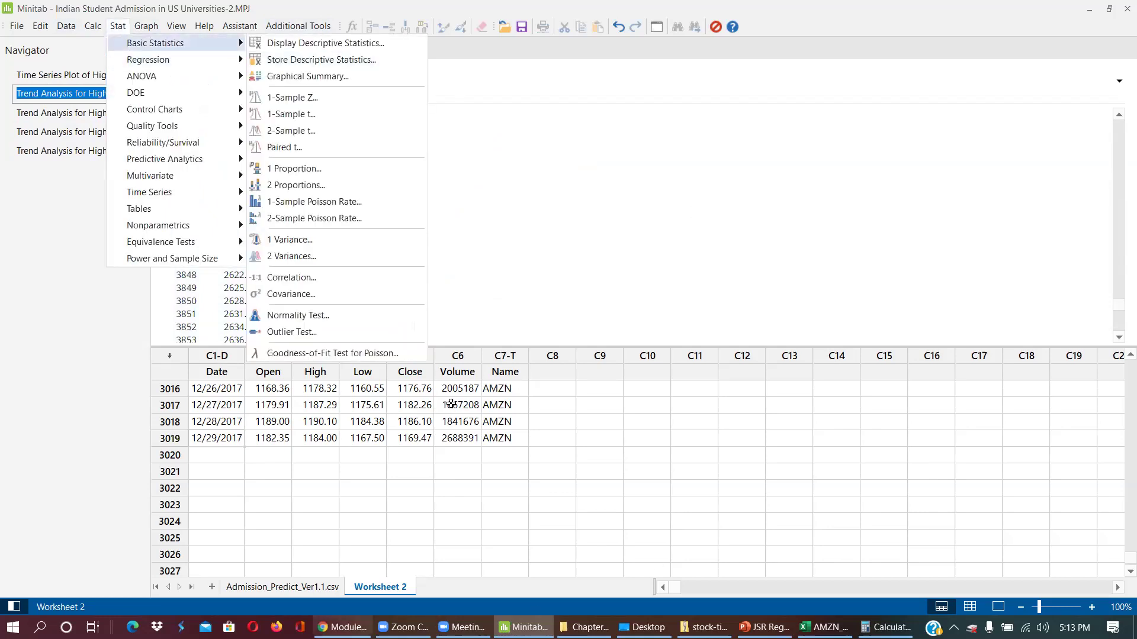
click(489, 264)
scroll(482, 408, up, 8)
scroll(384, 281, up, 10)
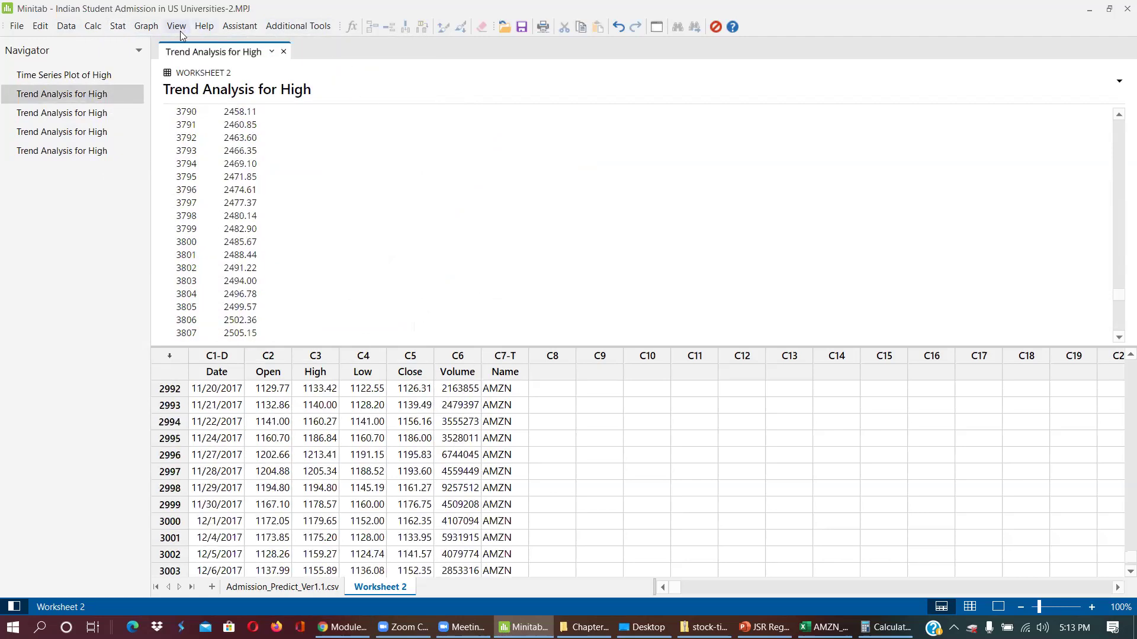
scroll(553, 245, down, 6)
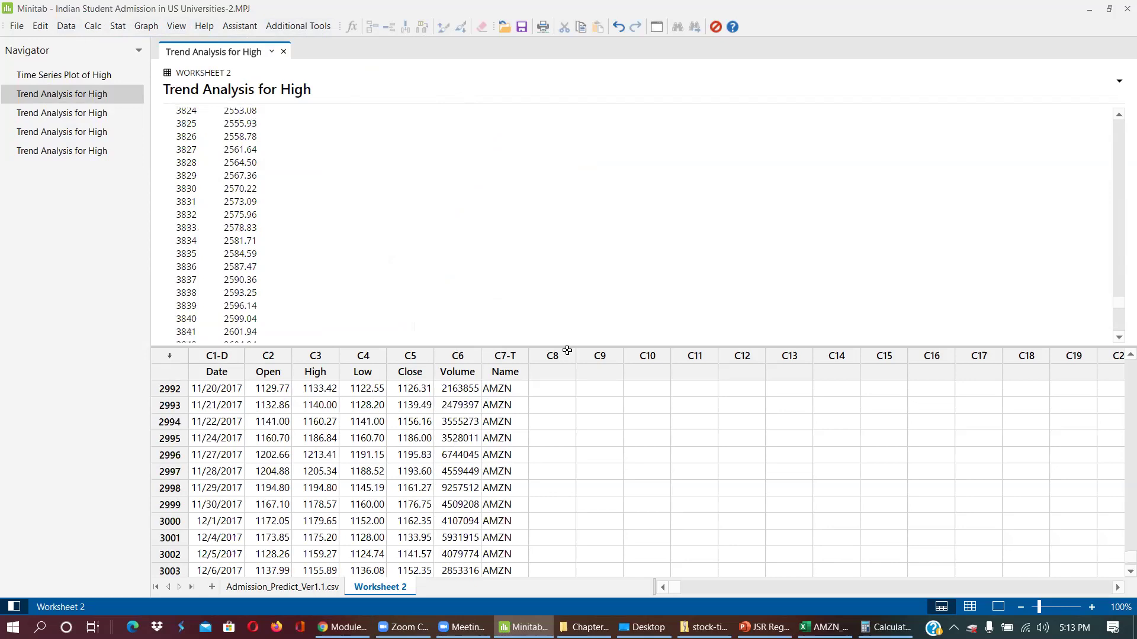
Step: Enlarge the worksheet area and open the Moving Average time series analysis
drag(569, 347, 565, 272)
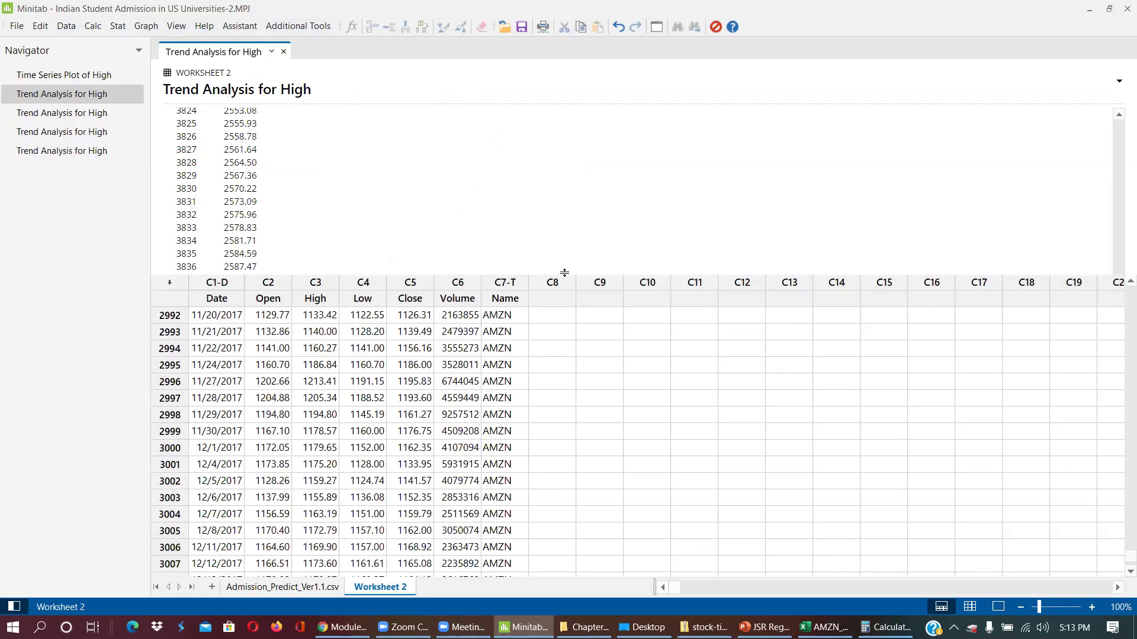
click(117, 26)
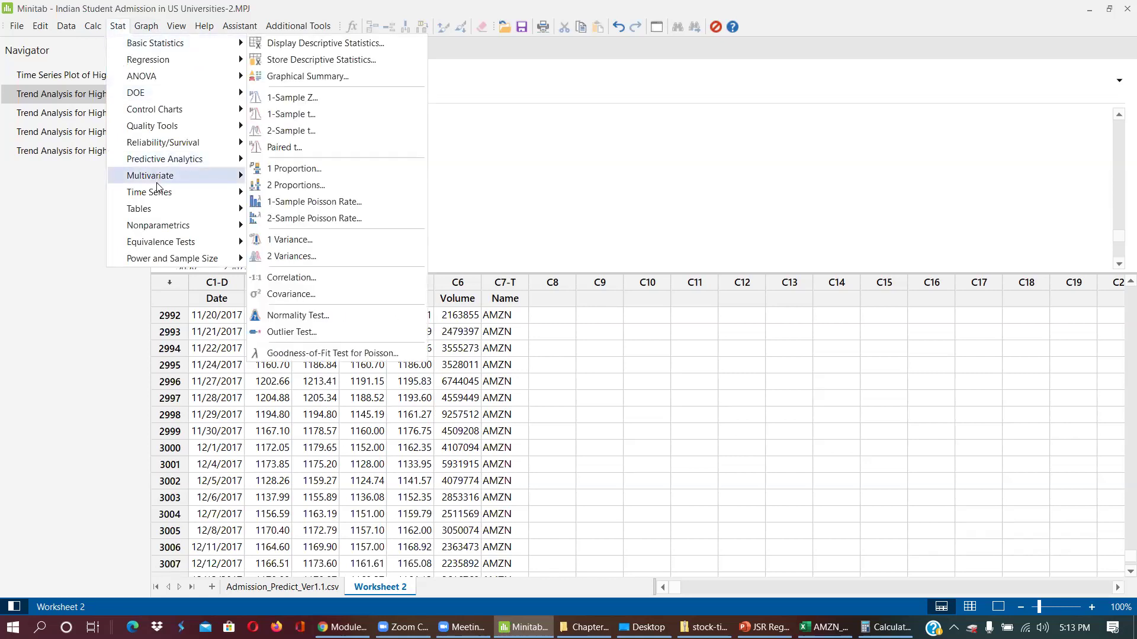
mouse_move(159, 195)
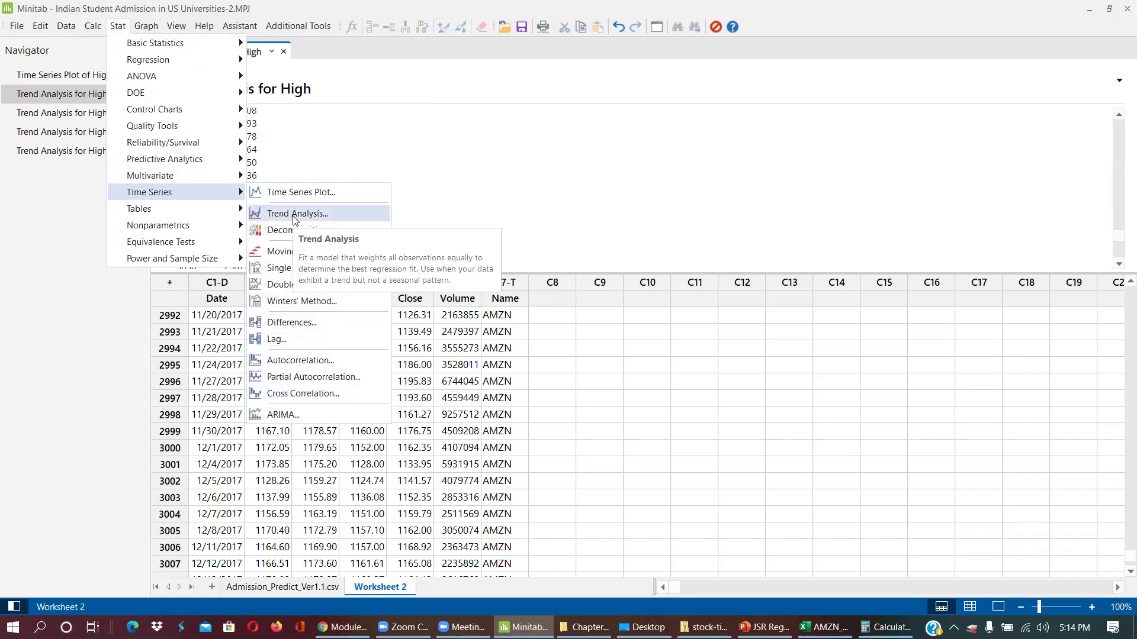
click(290, 251)
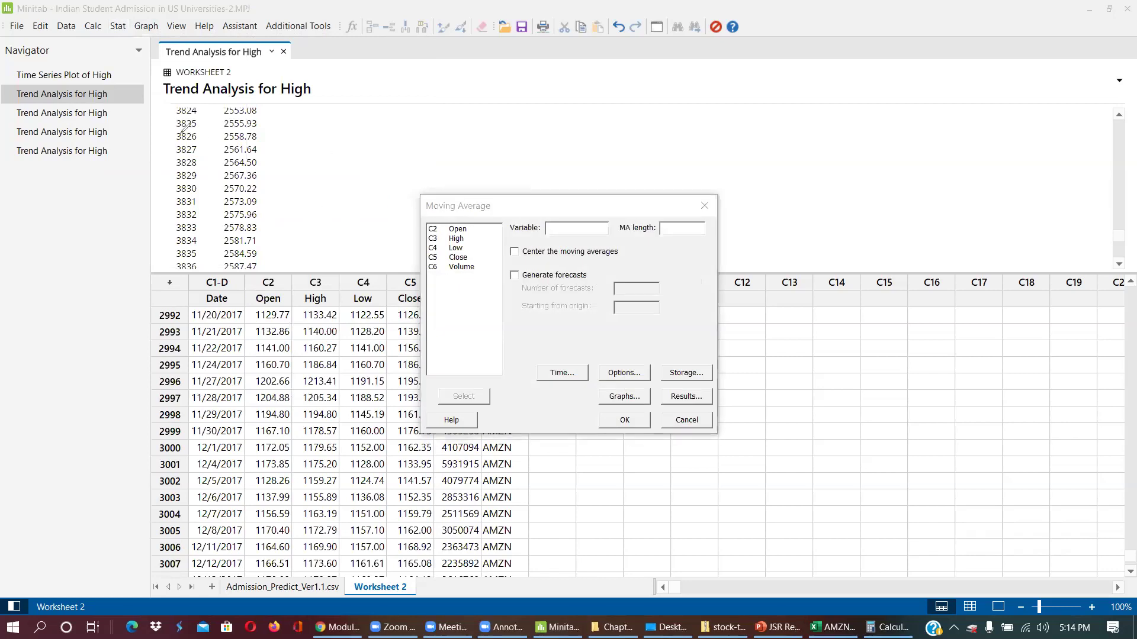
Step: Bracket the forecast rows 3826 to 3830 with on-screen annotation and write "Avg" beside them
mouse_move(168, 130)
mouse_down()
mouse_move(265, 128)
mouse_move(259, 190)
mouse_move(162, 194)
mouse_up()
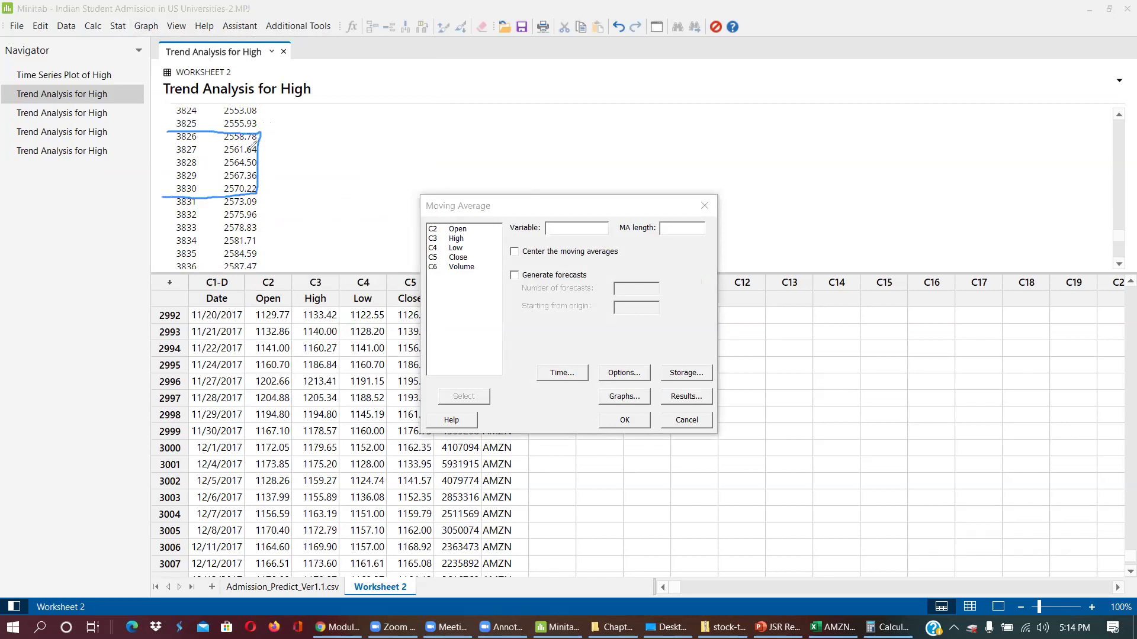
mouse_move(269, 174)
mouse_down()
mouse_move(273, 152)
mouse_move(278, 172)
mouse_move(294, 151)
mouse_move(323, 188)
mouse_up()
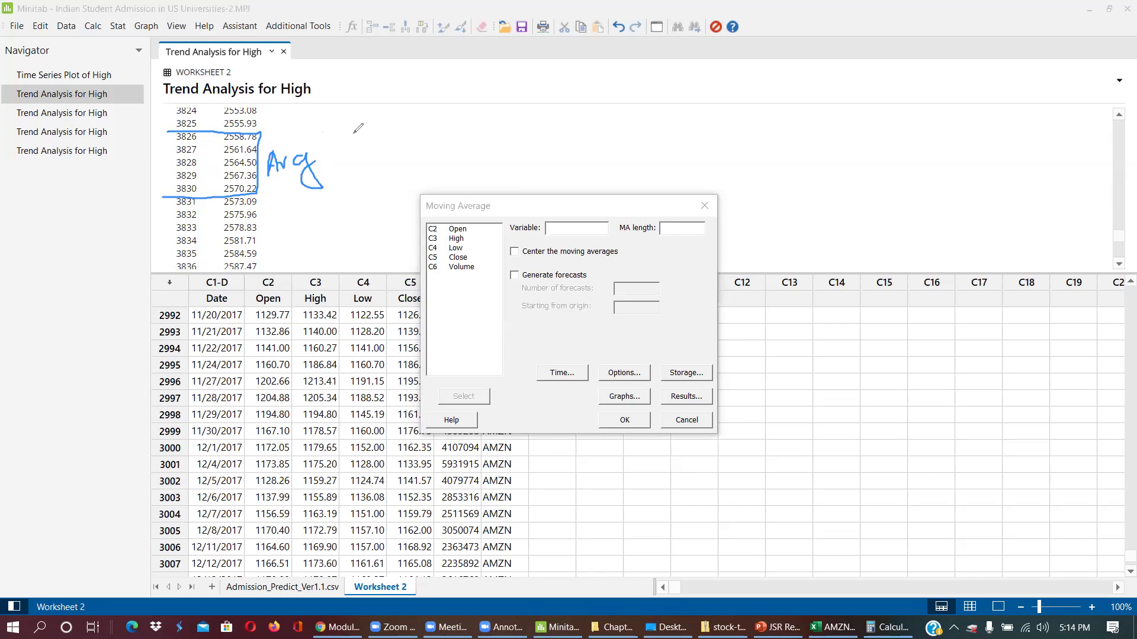
Step: Run a moving average on High with an MA length of 5, centered moving averages and 100 forecasts
click(438, 239)
double_click(437, 240)
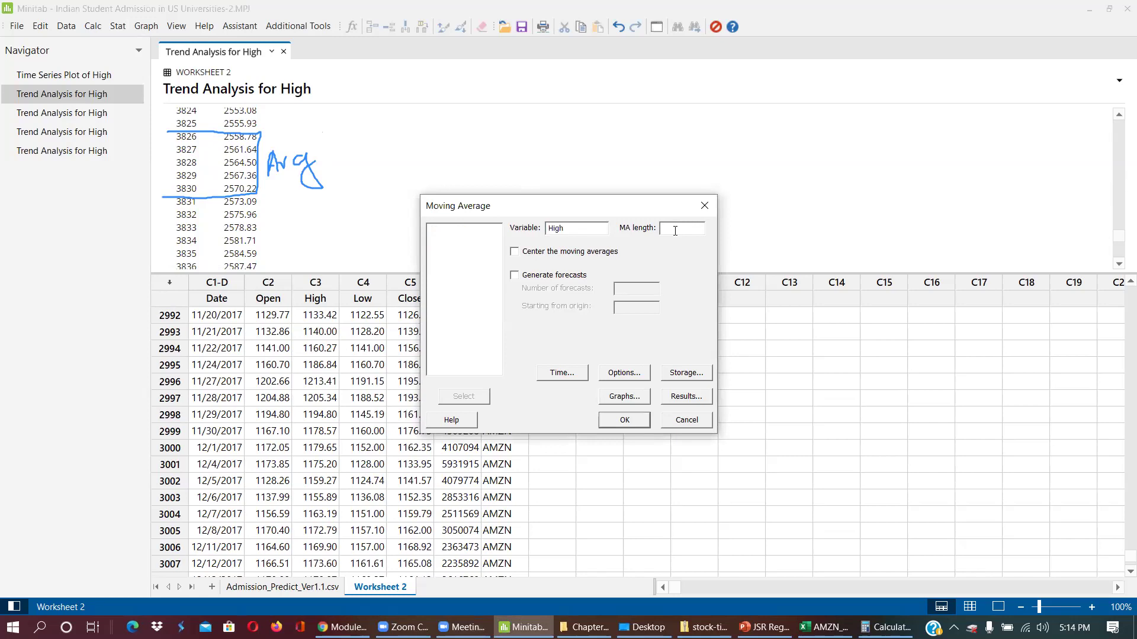
click(514, 252)
click(514, 275)
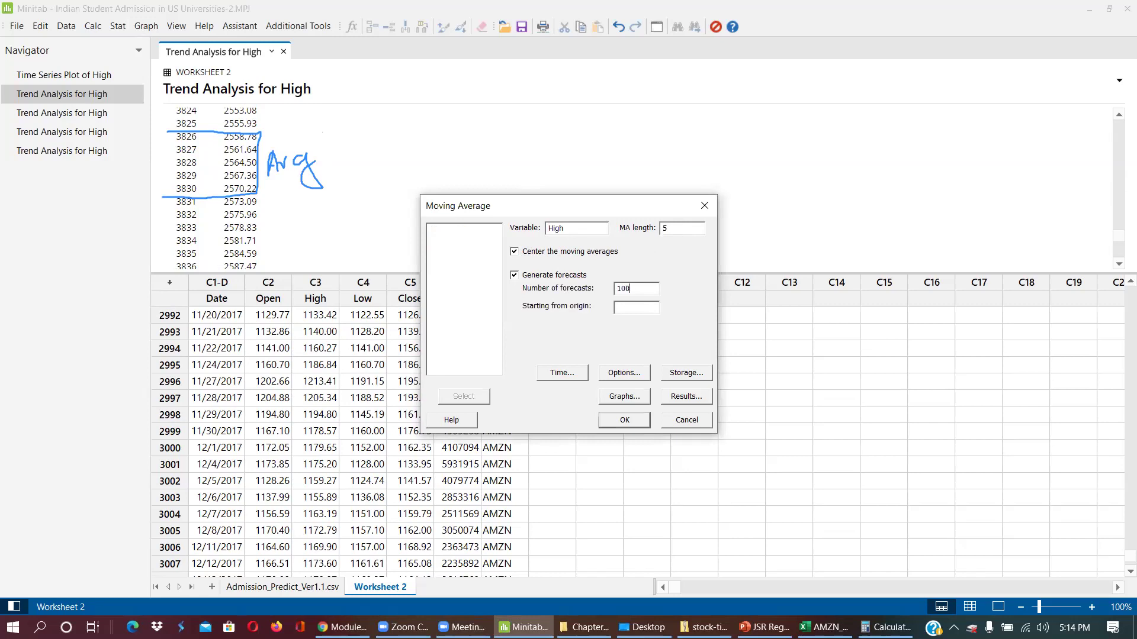
click(624, 420)
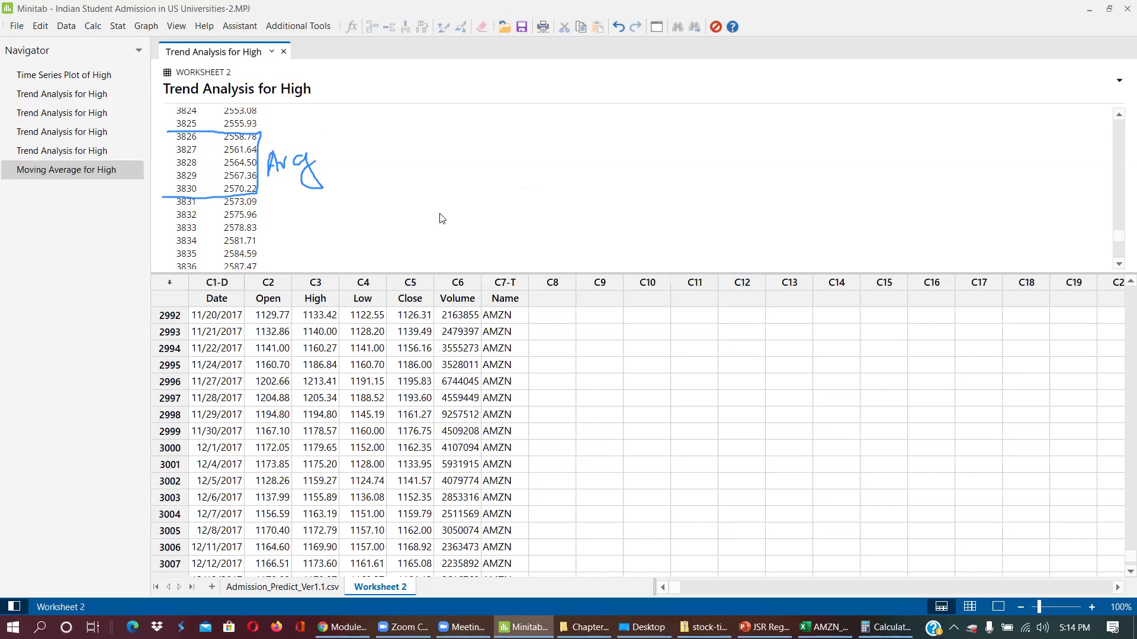
Step: Examine the accuracy measures and the first forecast rows of the moving average for High
scroll(407, 190, down, 5)
scroll(413, 185, down, 2)
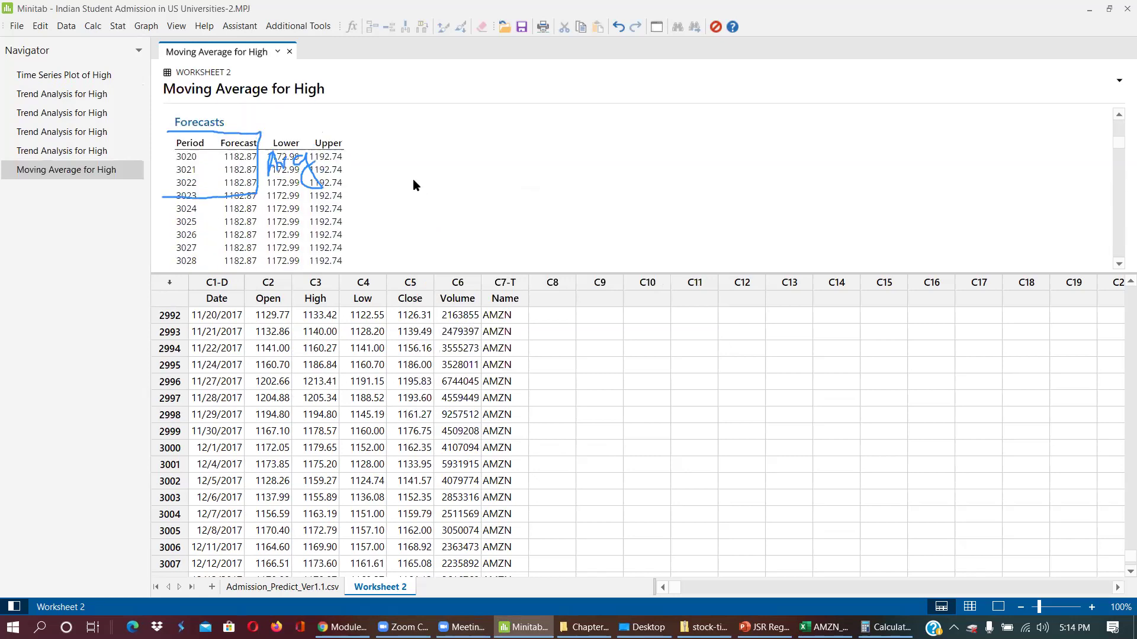
scroll(413, 185, up, 4)
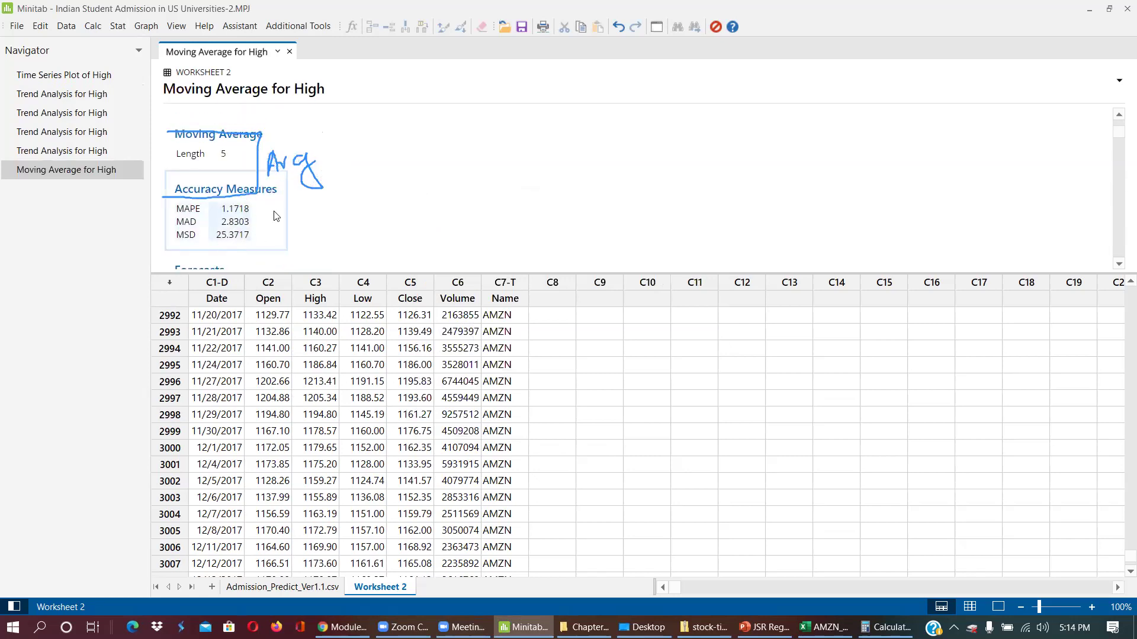
scroll(207, 182, down, 2)
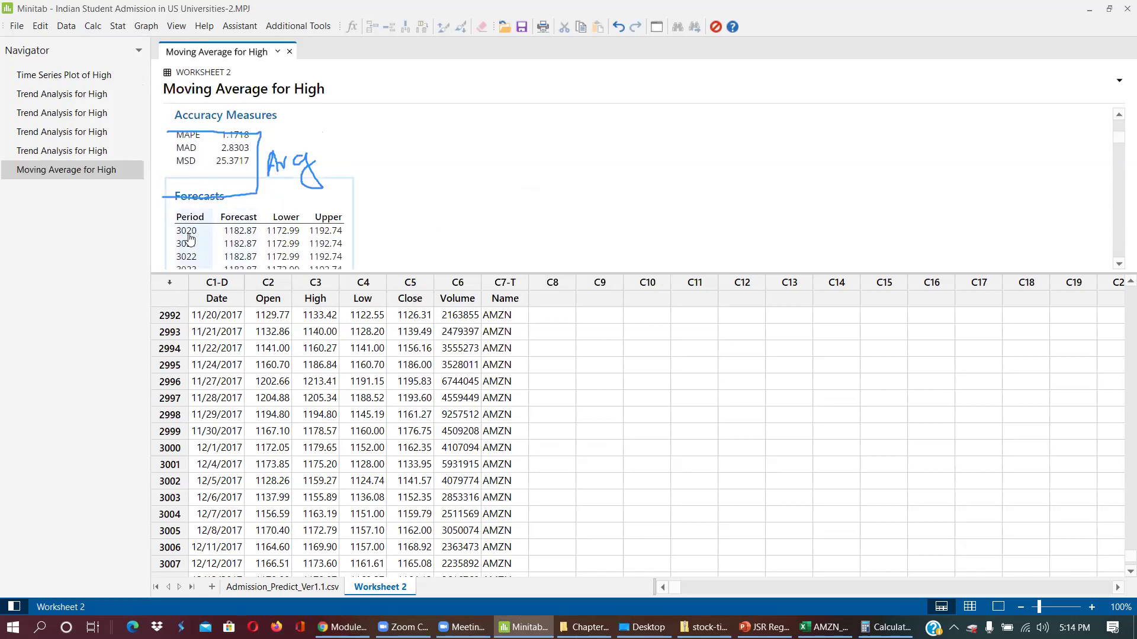
Step: Select the last five High values in the worksheet, rows 3015 to 3019, to compare them with the moving average forecast
scroll(343, 360, down, 8)
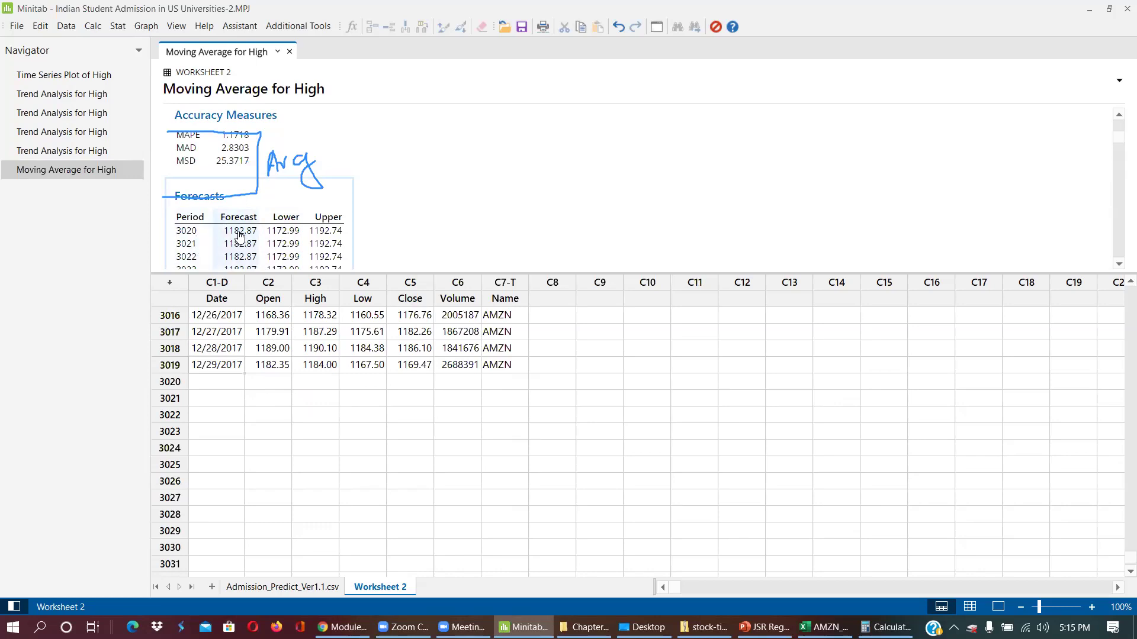
scroll(314, 332, up, 1)
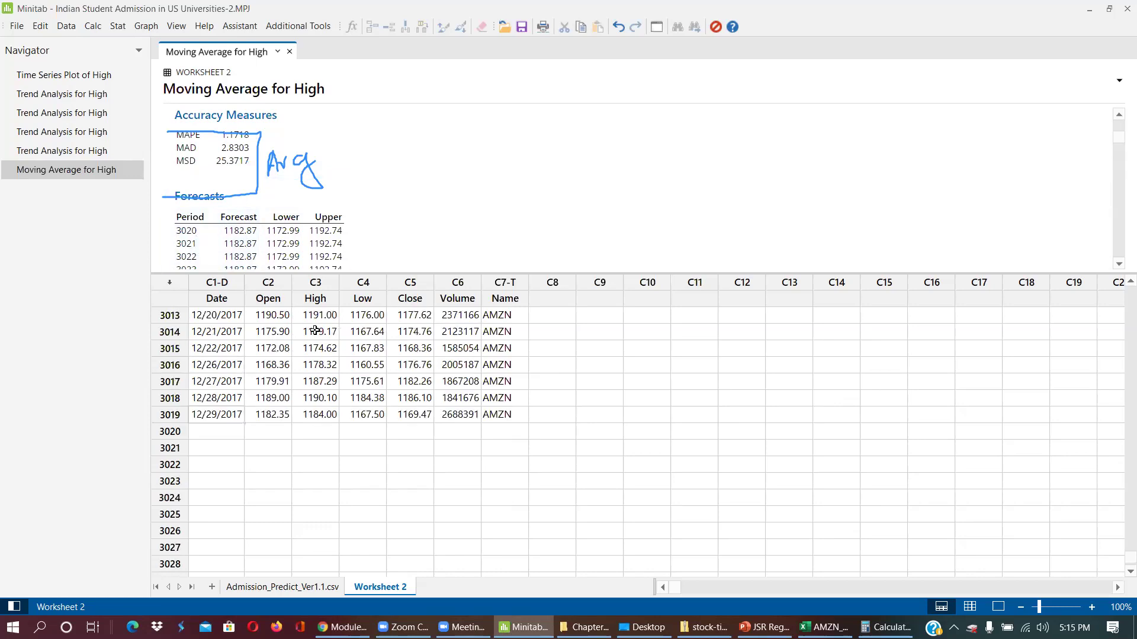
drag(310, 349, 314, 415)
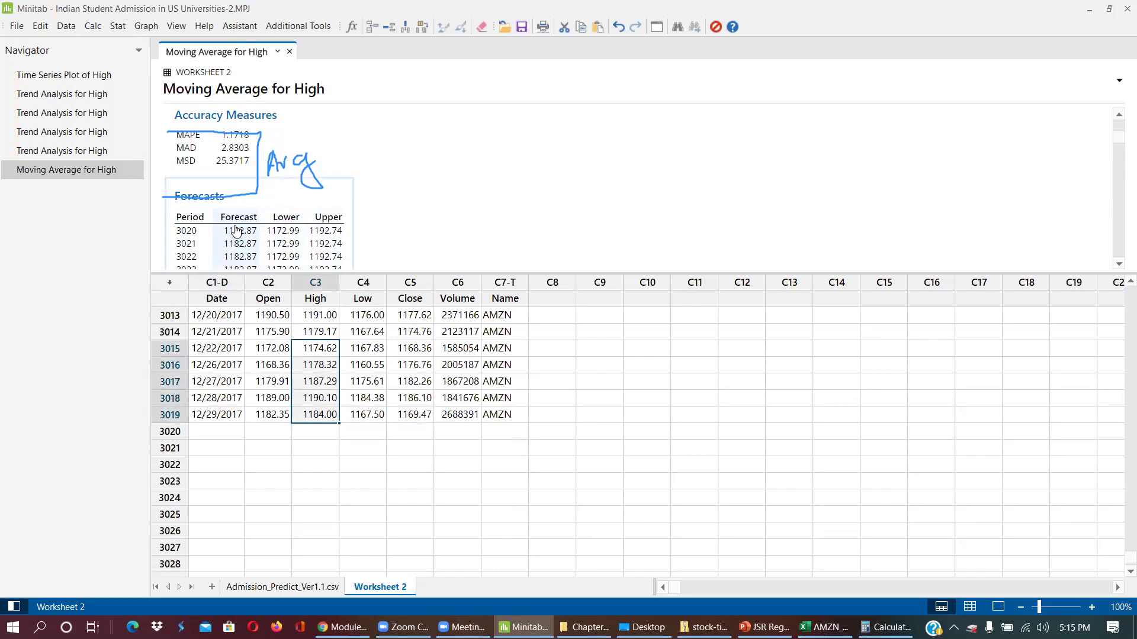
Step: Enlarge the output area and review the moving average forecast table through period 3119
drag(444, 274, 503, 493)
scroll(240, 239, down, 15)
scroll(239, 246, down, 13)
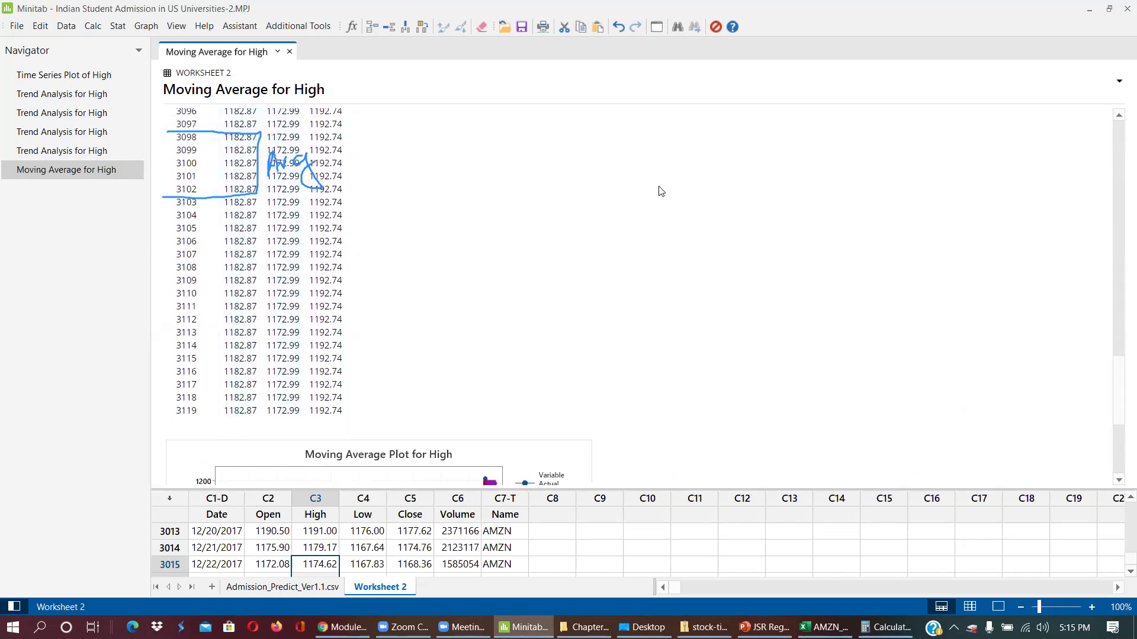
scroll(597, 258, up, 12)
scroll(551, 287, up, 20)
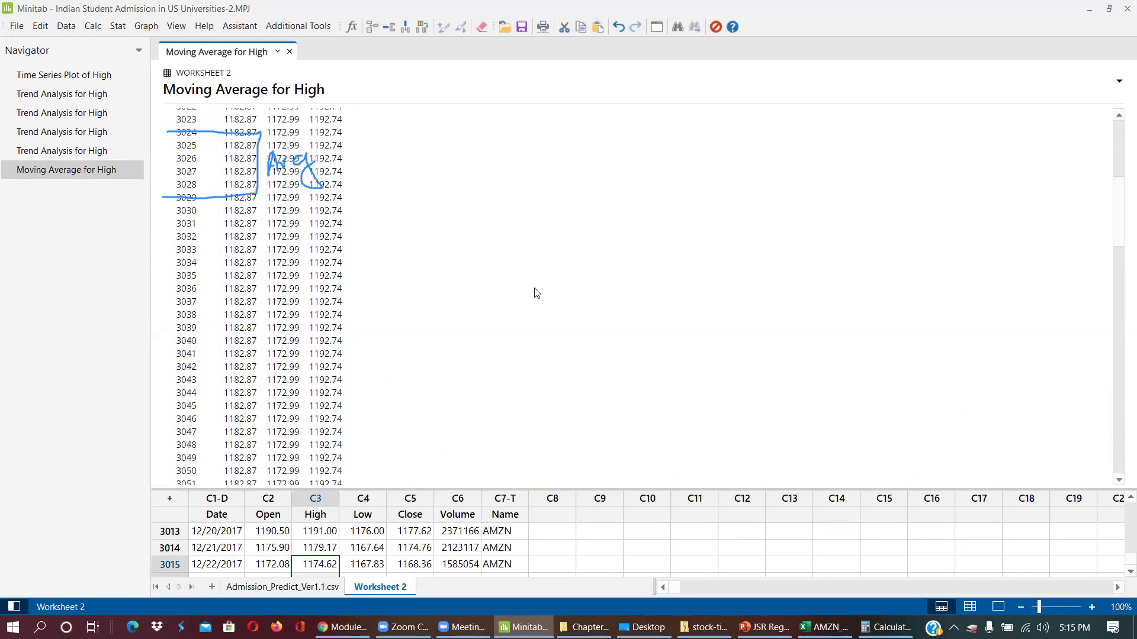
scroll(365, 330, down, 7)
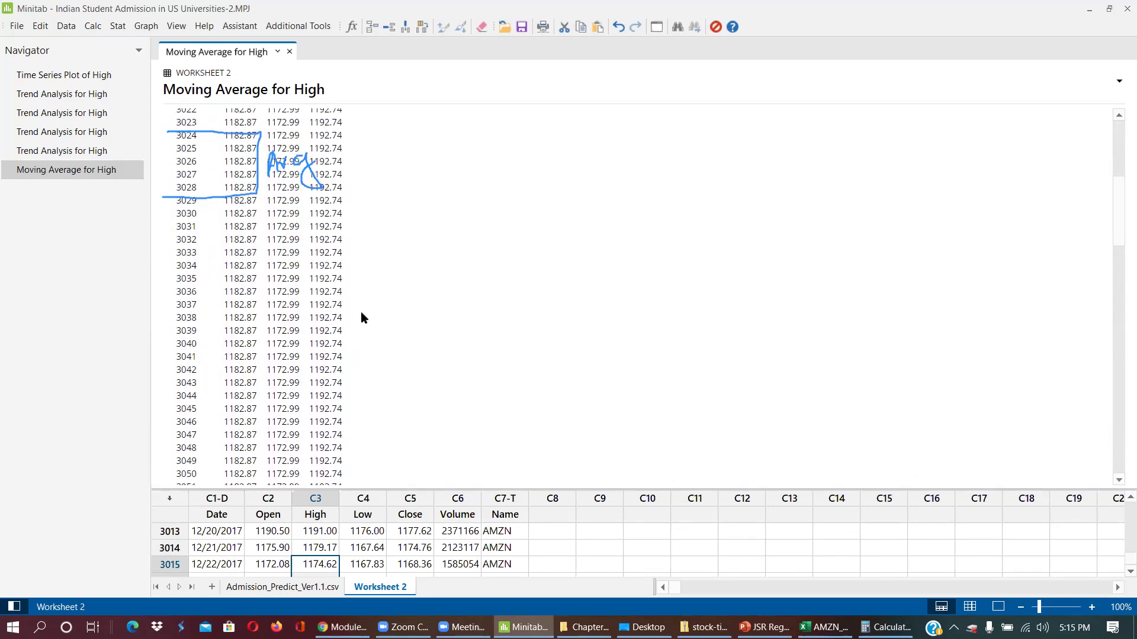
scroll(373, 207, down, 6)
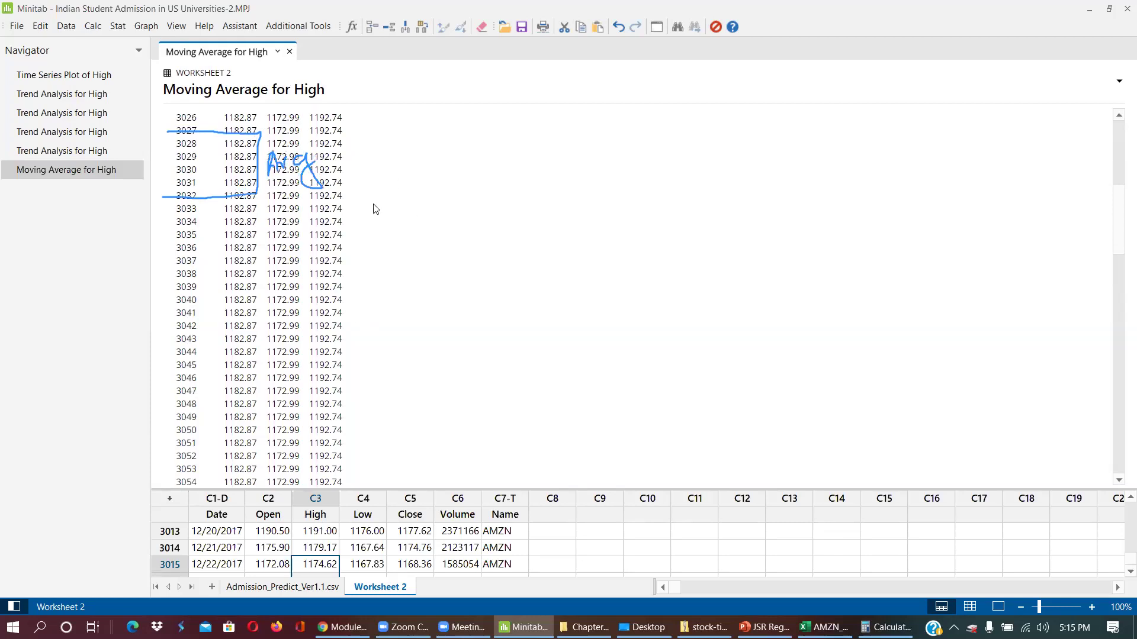
Step: Run single exponential smoothing on High with a smoothing weight of 0.2 and 100 forecasts
click(123, 27)
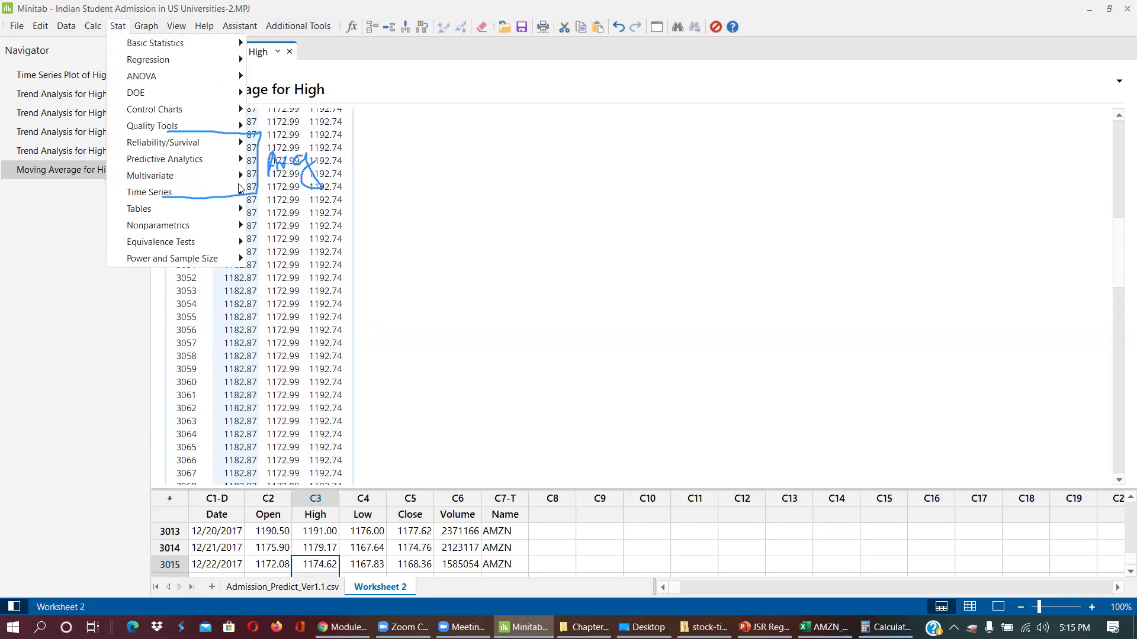
click(132, 29)
mouse_move(118, 26)
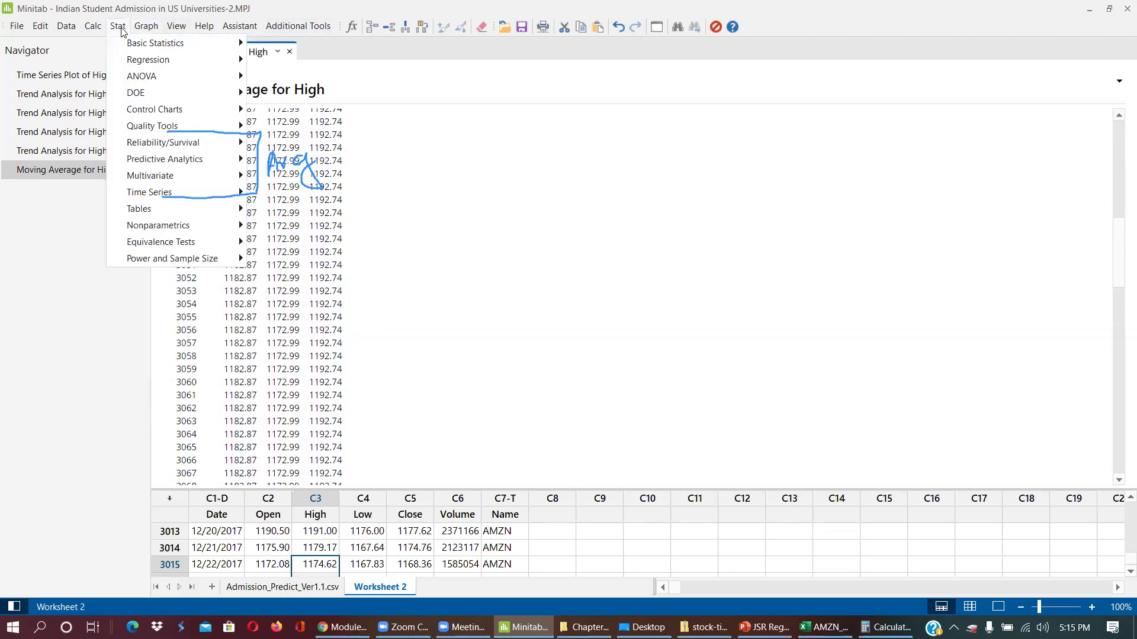
mouse_move(180, 264)
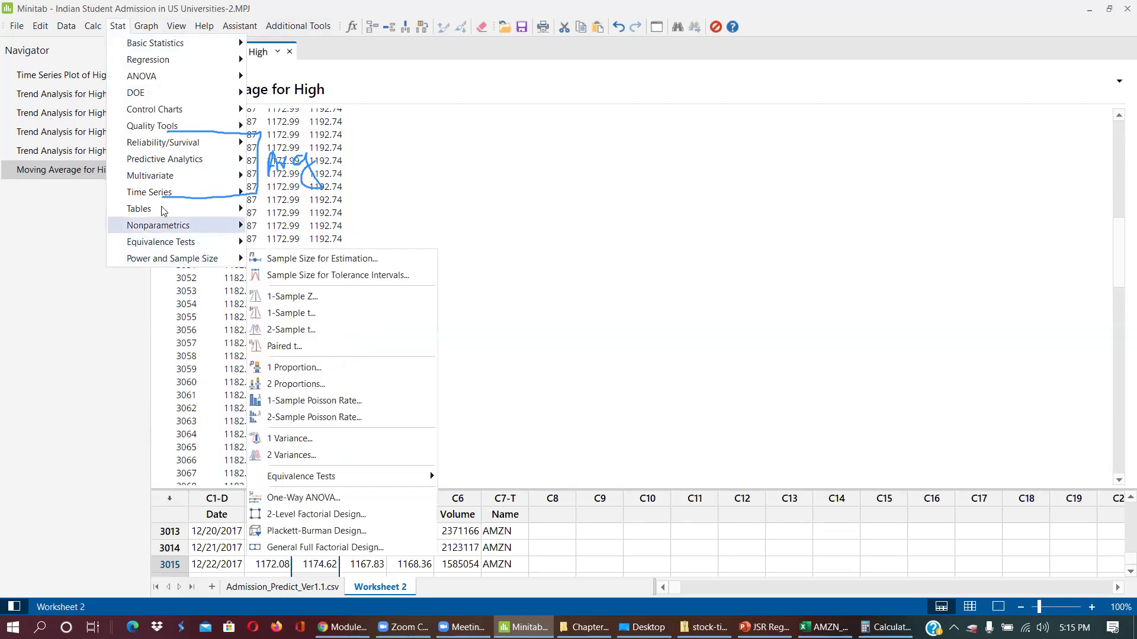
mouse_move(160, 163)
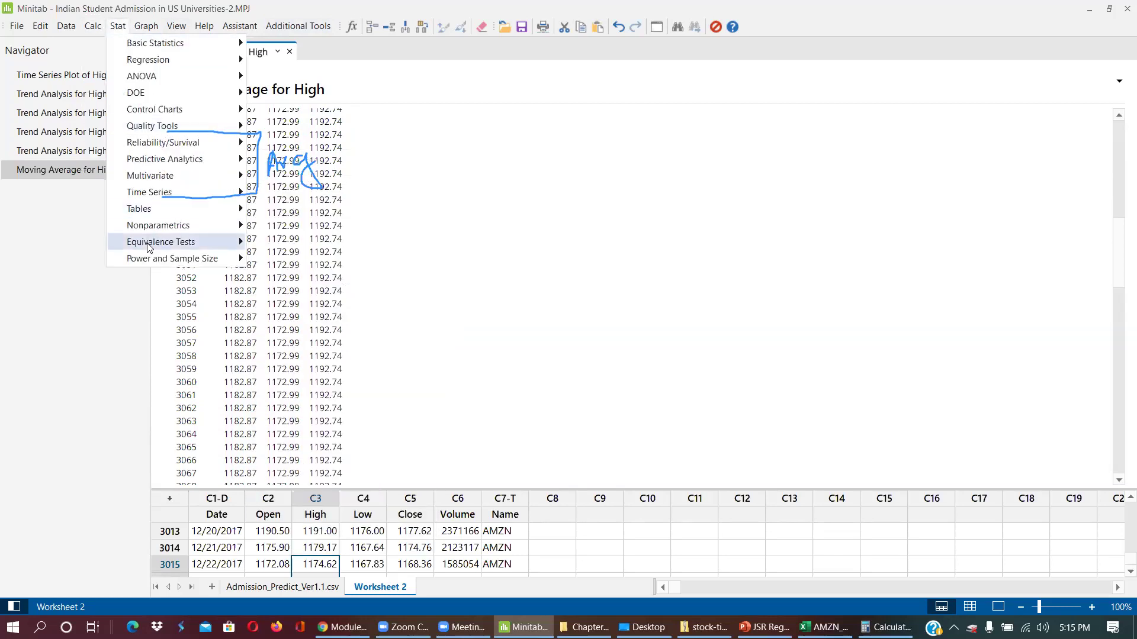
mouse_move(155, 196)
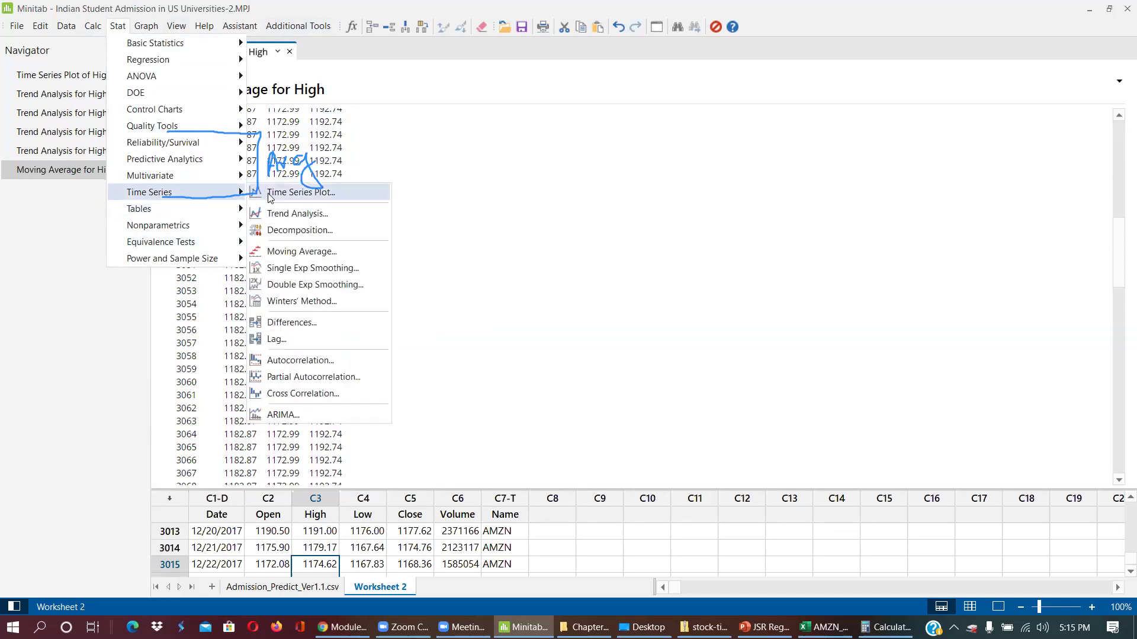
click(312, 269)
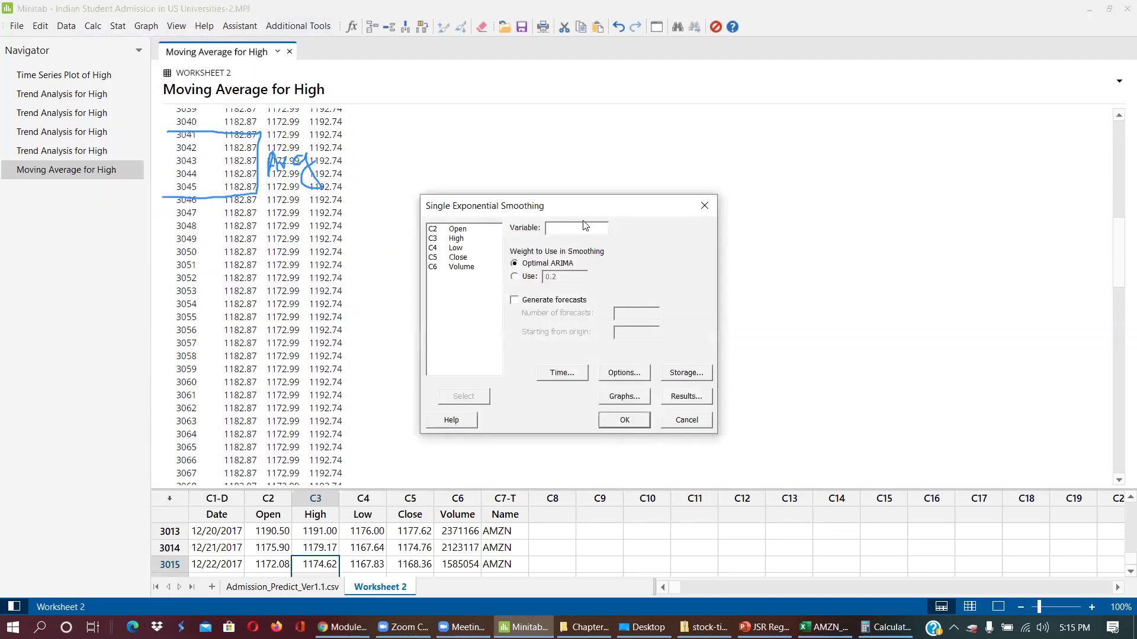
double_click(447, 238)
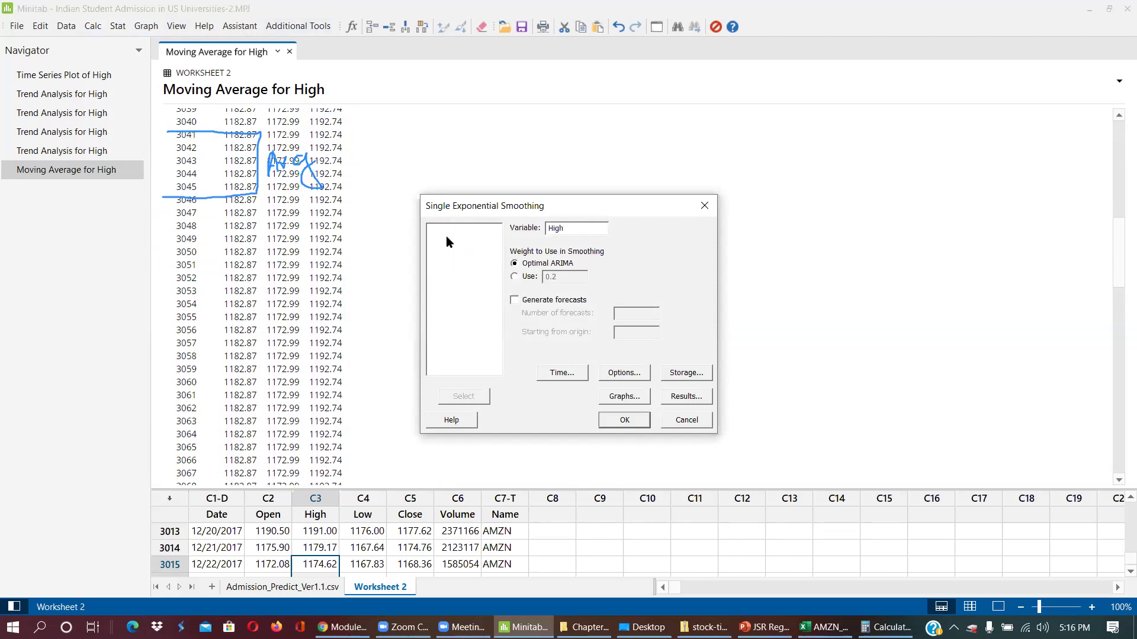
click(529, 277)
click(525, 301)
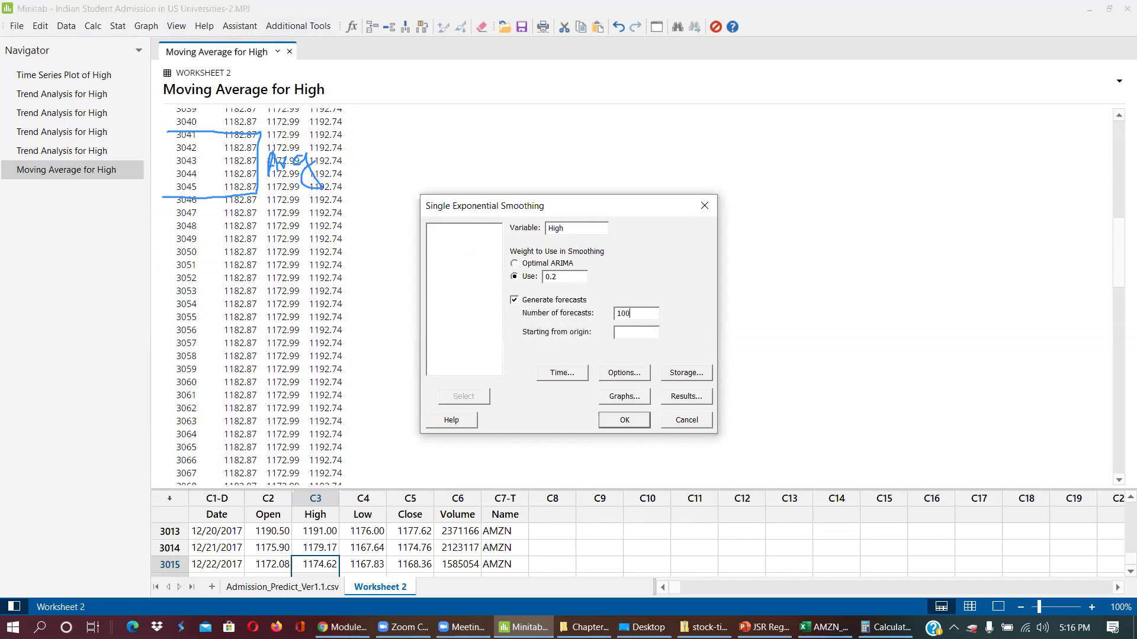
click(625, 420)
Step: Review the single exponential smoothing accuracy measures and forecasts, and enlarge the worksheet area to compare the last High values
scroll(497, 285, down, 5)
scroll(497, 290, up, 4)
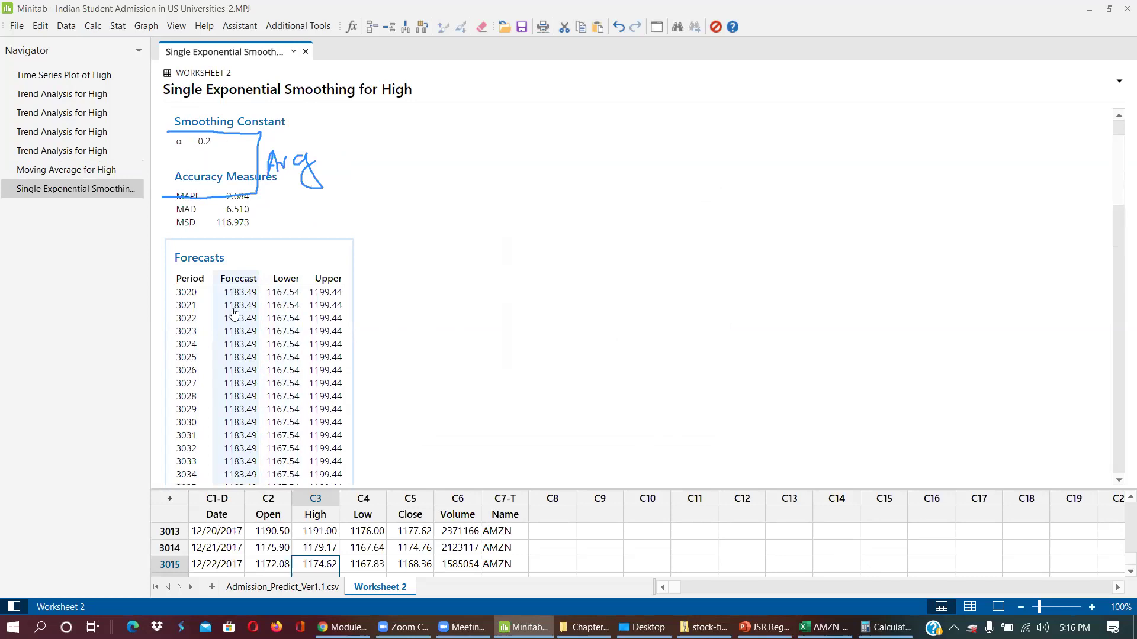
scroll(234, 314, down, 5)
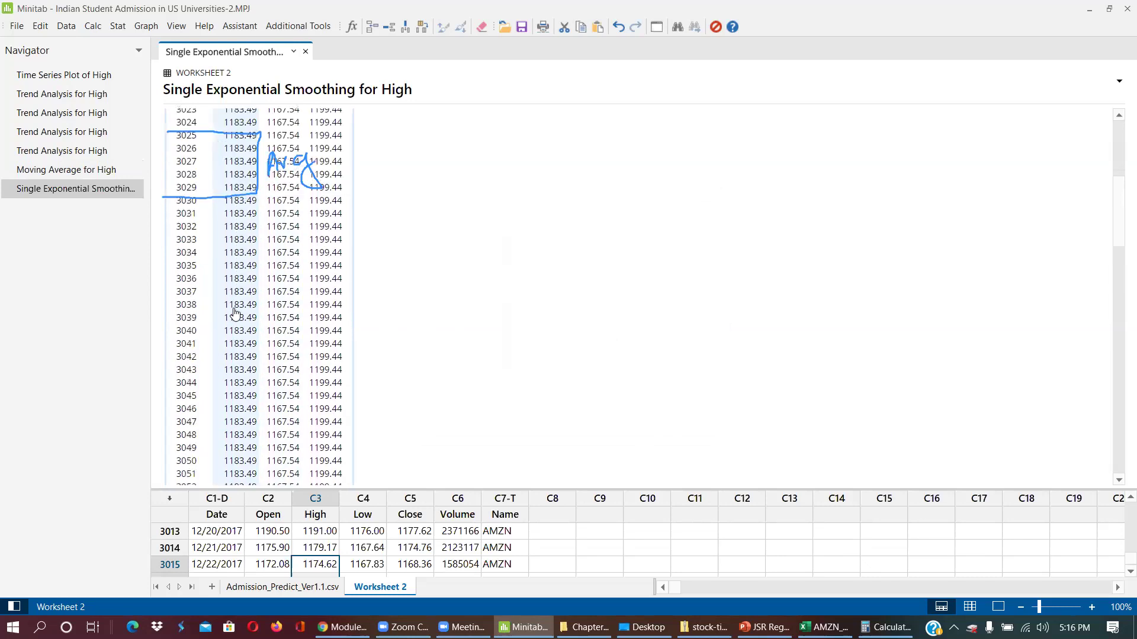
scroll(336, 336, up, 2)
scroll(337, 336, up, 4)
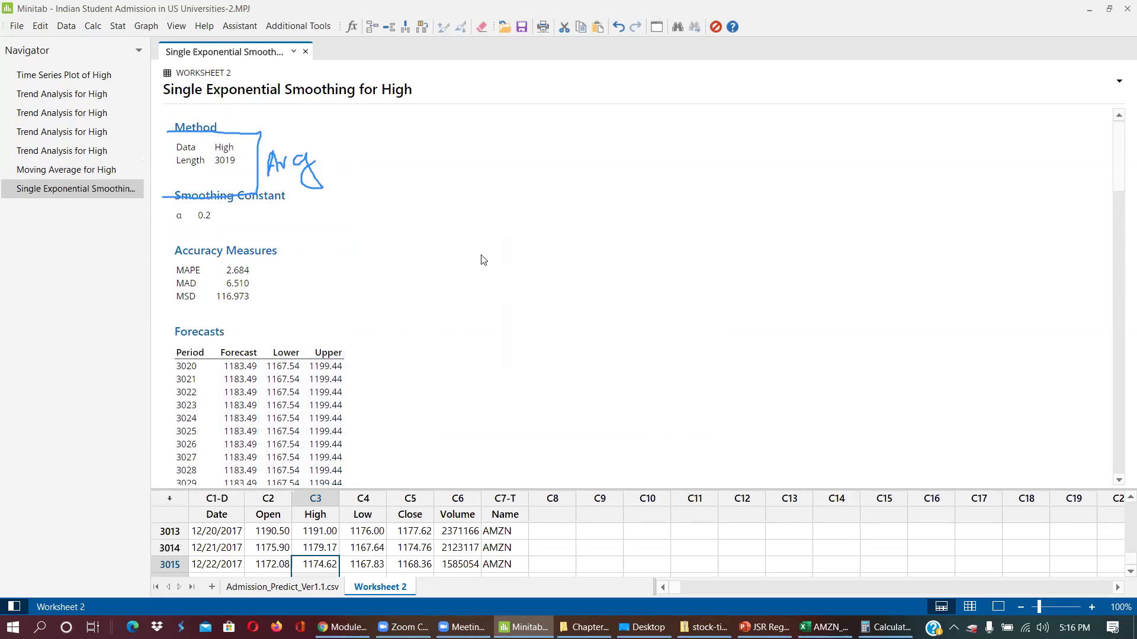
drag(558, 486, 551, 330)
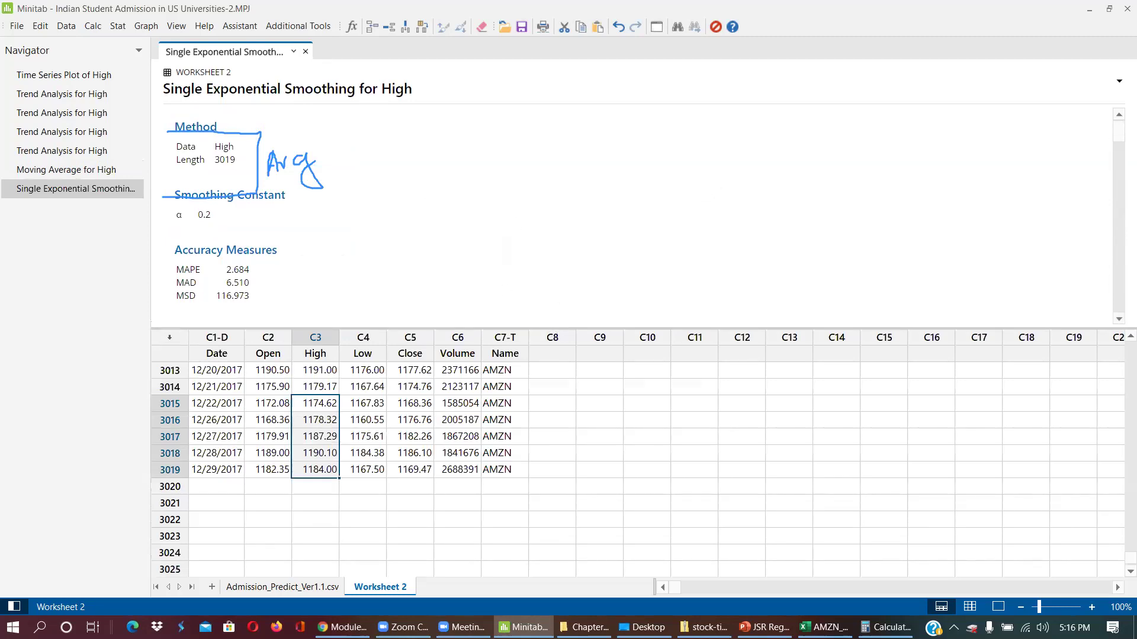
Step: Switch to the BADM 520-A01 Canvas course in Chrome and open its list of modules
click(343, 627)
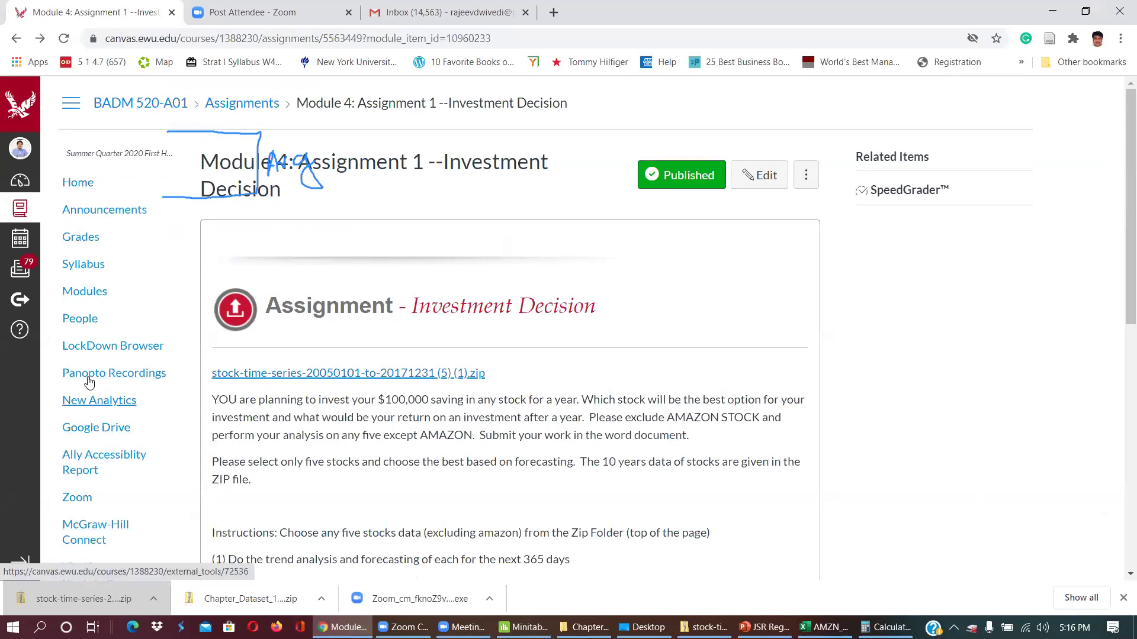
scroll(89, 285, down, 2)
scroll(90, 218, up, 1)
click(88, 218)
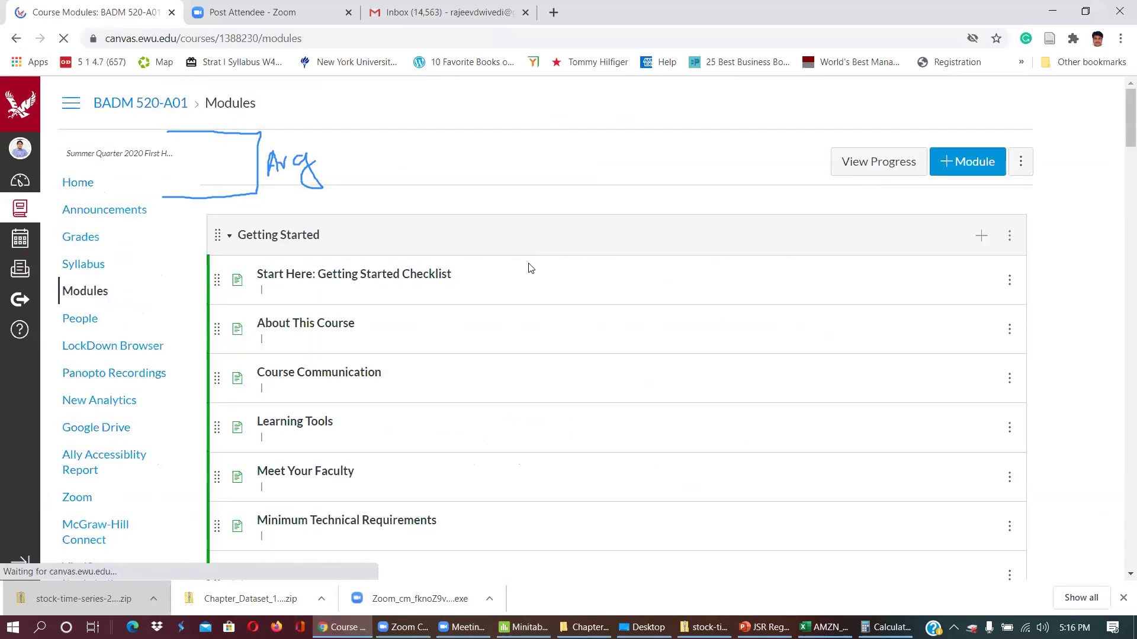
Step: Open the Module 4 Time Series Forecasting lecture materials, then download Time Series Forecasting.pptx and open it in PowerPoint
scroll(496, 333, down, 6)
scroll(495, 333, down, 20)
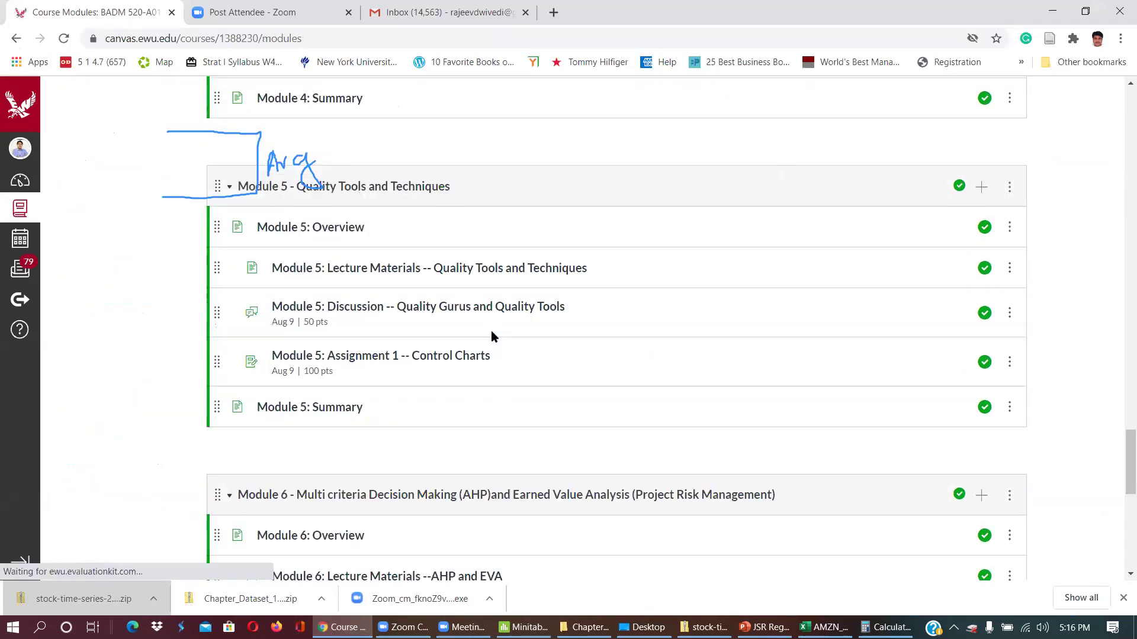
scroll(491, 333, up, 5)
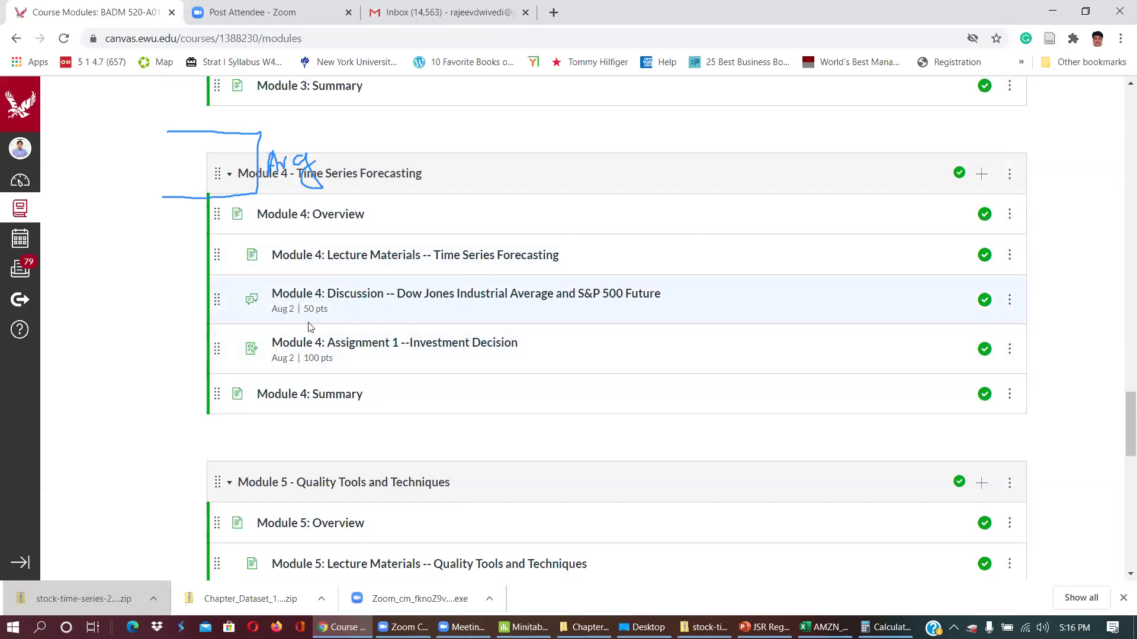
scroll(293, 273, up, 3)
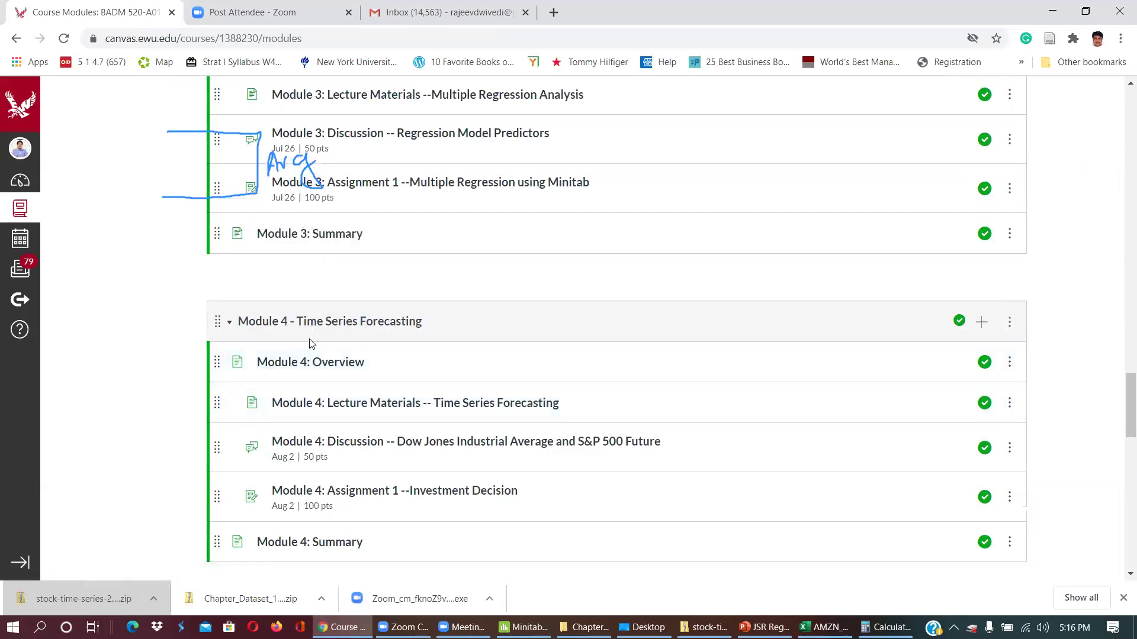
click(296, 403)
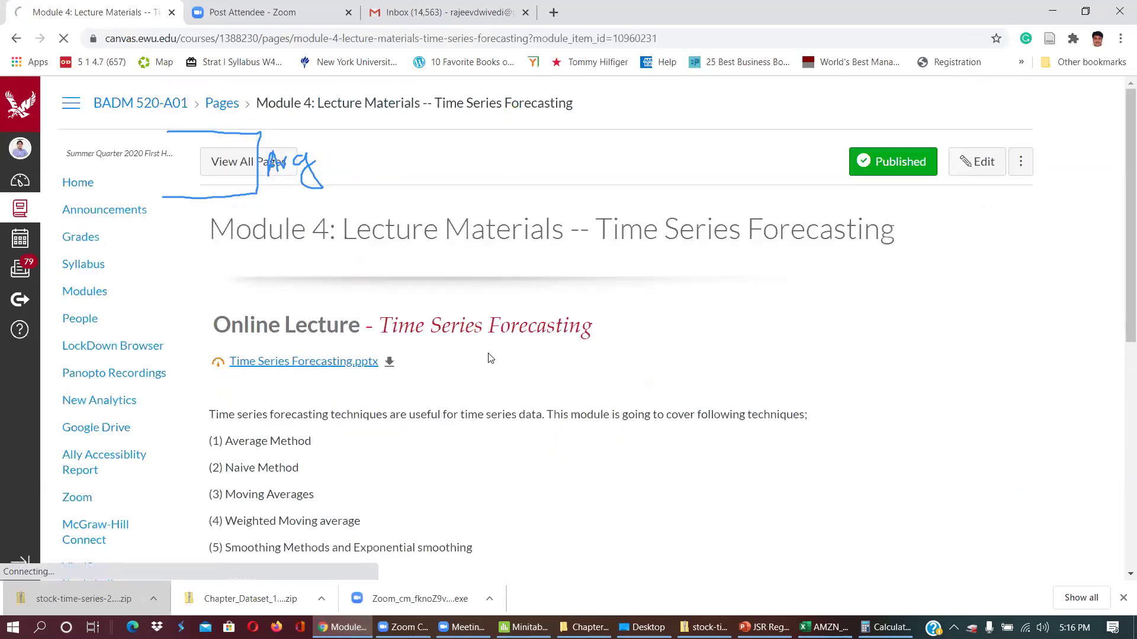
click(105, 602)
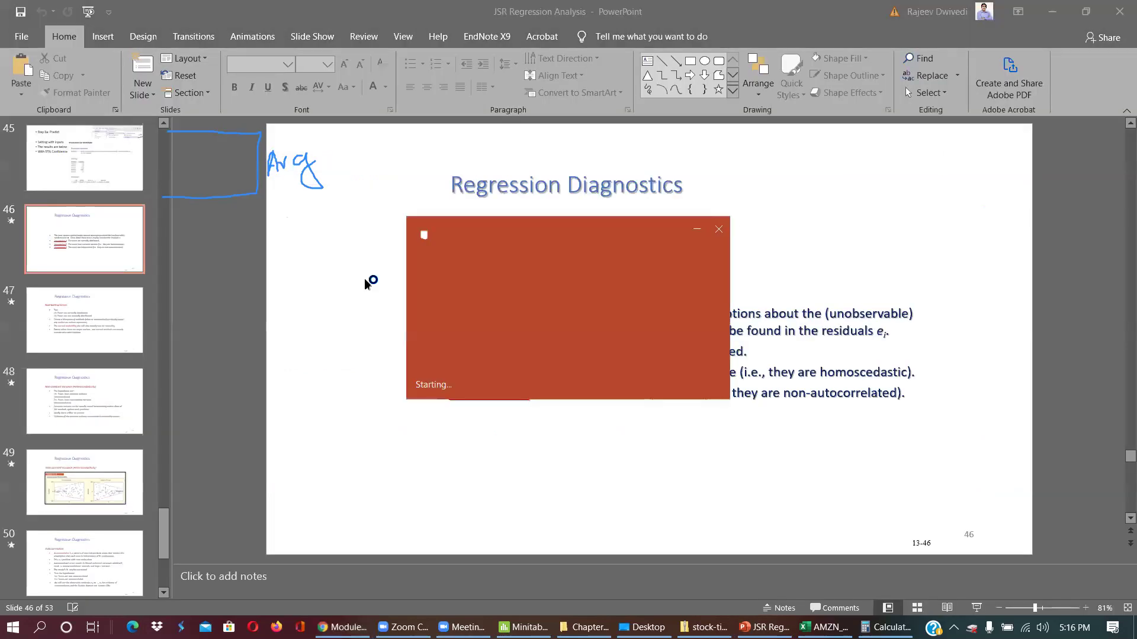